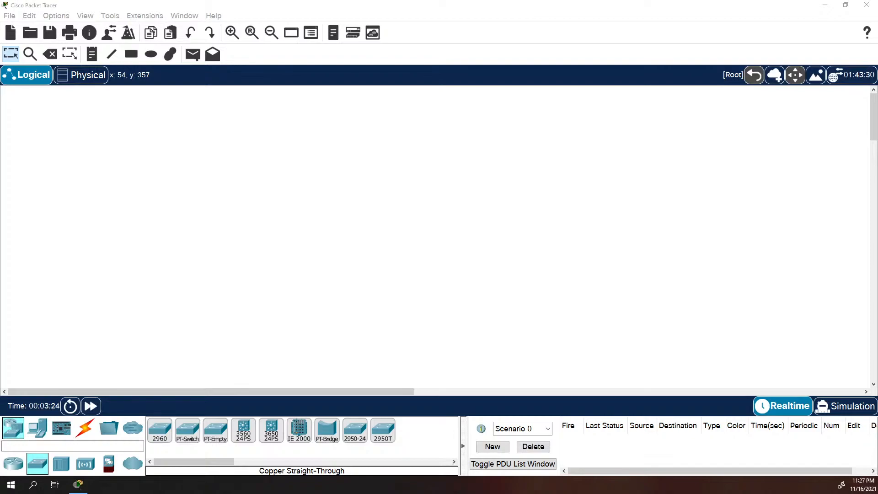
Drag the Adobe Reader window showing the Lab 9 PDF onto this monitor over Packet Tracer
left_click_drag(788, 166, 585, 0)
Scroll from the Exercise 9 cover page down to page 2's topology diagram and IPv6 addressing table
scroll(574, 102, "up", 10)
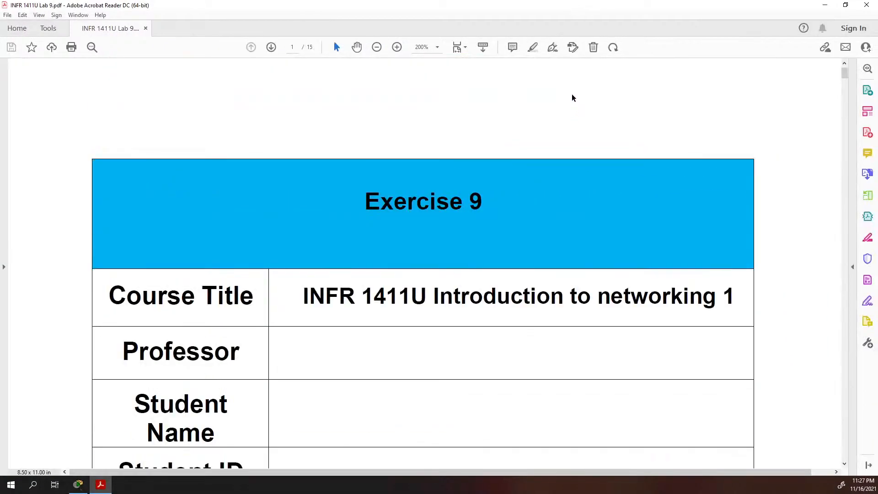
scroll(511, 237, "down", 10)
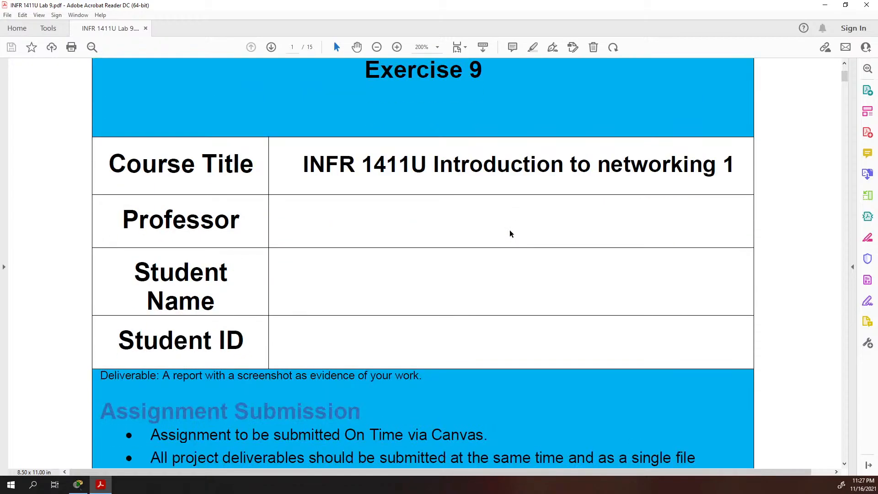
scroll(507, 232, "down", 5)
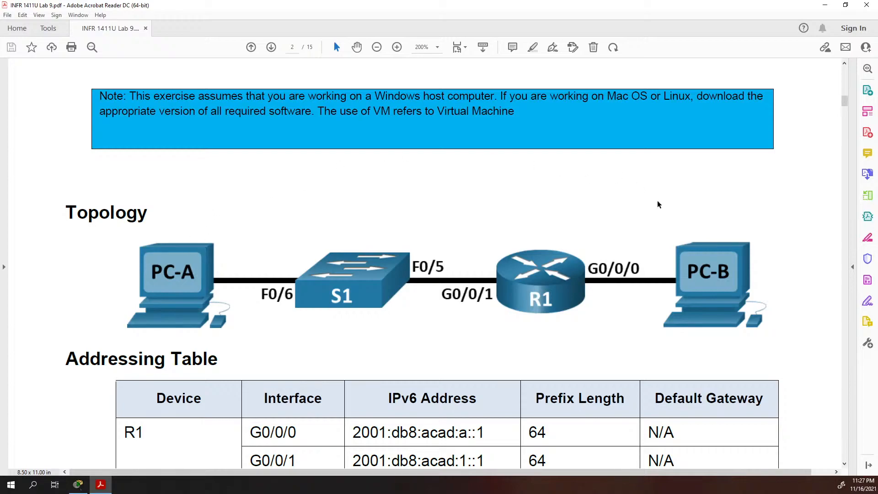
scroll(376, 213, "down", 1)
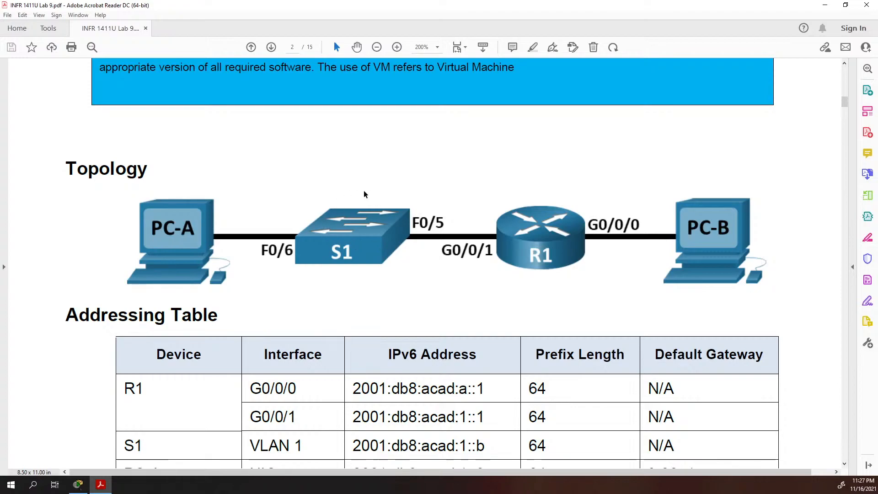
scroll(422, 204, "down", 1)
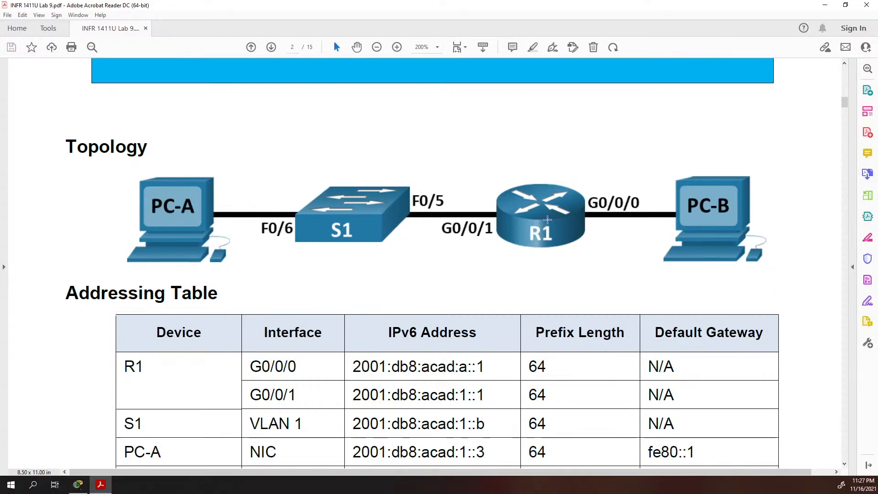
scroll(546, 193, "up", 1)
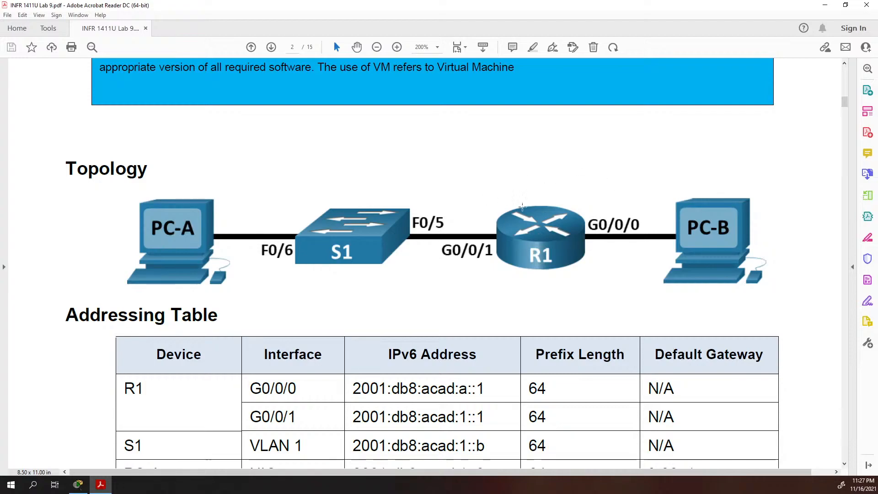
scroll(527, 234, "down", 4)
scroll(499, 247, "down", 3)
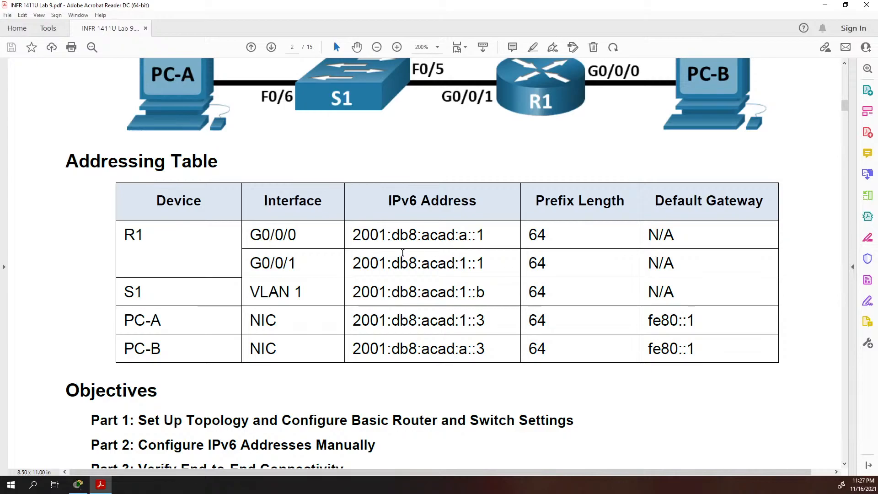
Highlight the 2001:db8 prefix and acad part of R1's G0/0/0 address in the table
mouse_move(349, 235)
left_mouse_down()
mouse_move(416, 237)
mouse_move(364, 241)
left_mouse_up()
left_click(350, 235)
left_click_drag(417, 234, 353, 237)
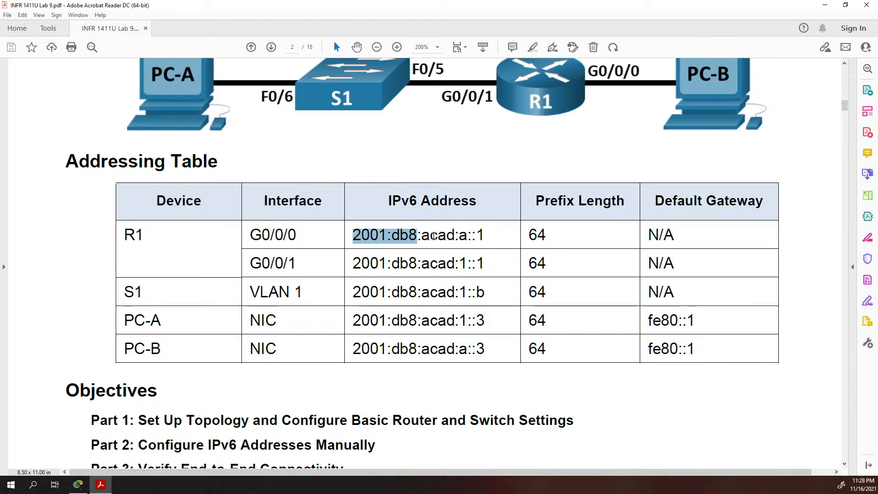
left_click_drag(429, 236, 455, 238)
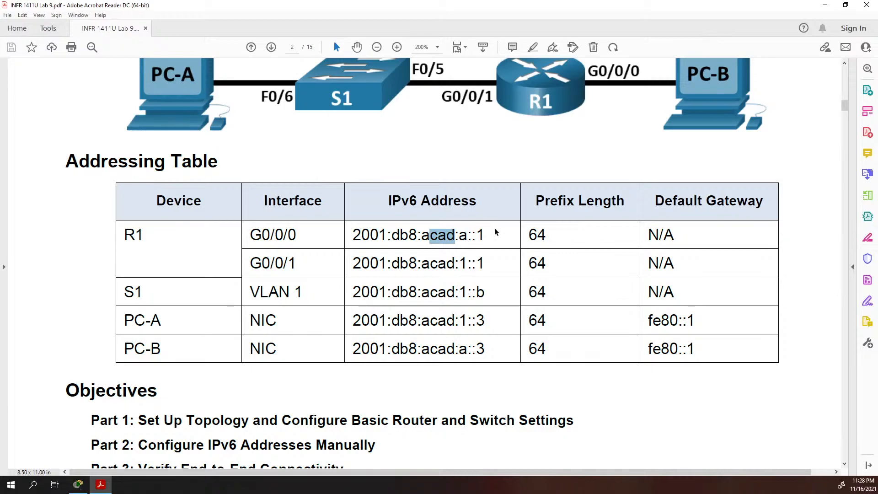
Highlight fe80 in PC-A's default gateway, then move on to page 3's Part 1
scroll(732, 278, "down", 3)
left_click(706, 230)
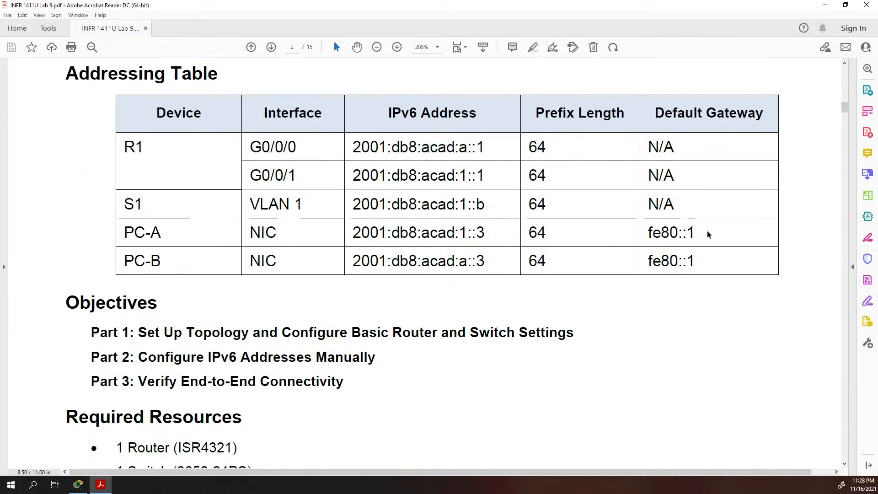
left_click_drag(647, 234, 679, 236)
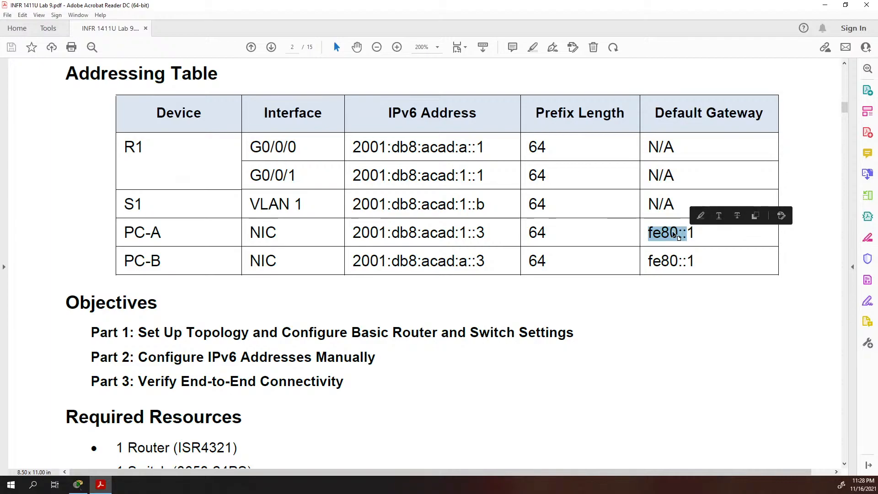
scroll(577, 285, "down", 10)
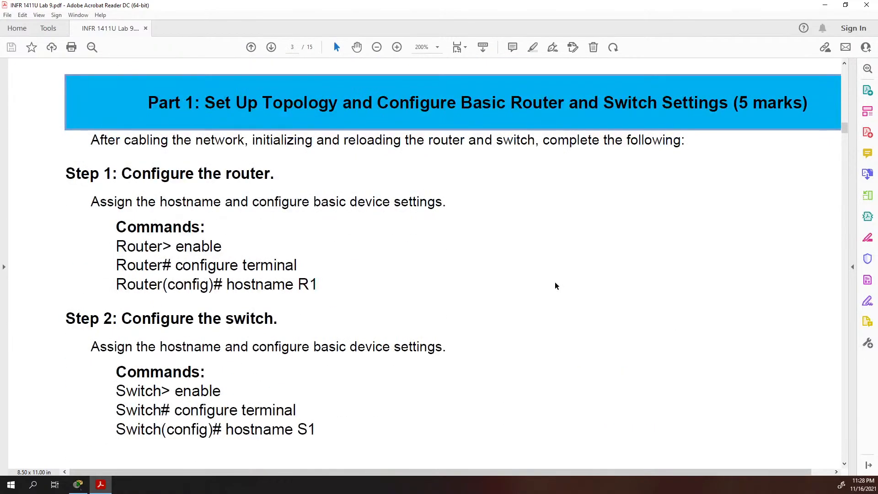
Scroll back and forth through page 3's Step 3 configuration commands
scroll(550, 285, "up", 5)
scroll(550, 285, "down", 12)
scroll(550, 285, "up", 7)
scroll(269, 237, "down", 8)
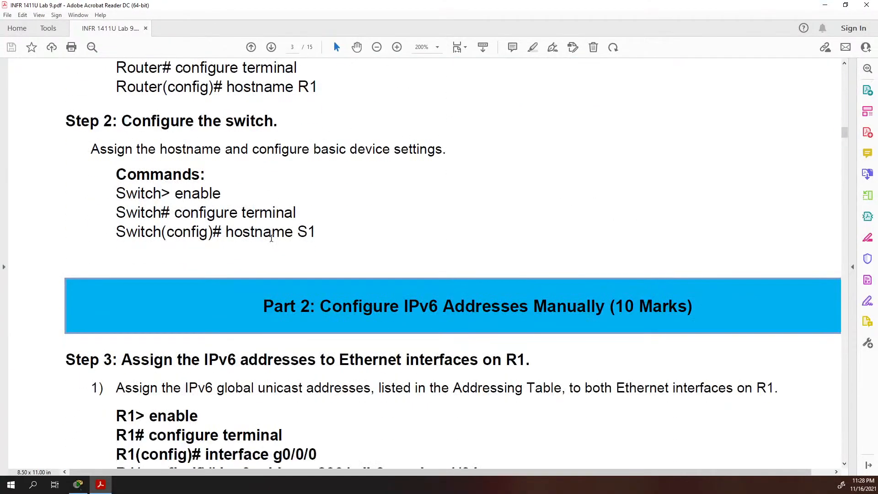
scroll(271, 238, "down", 3)
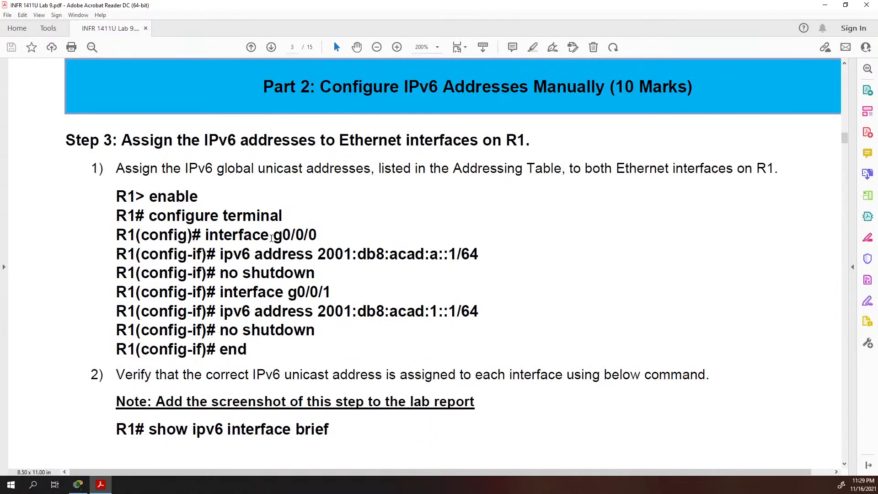
scroll(306, 197, "up", 9)
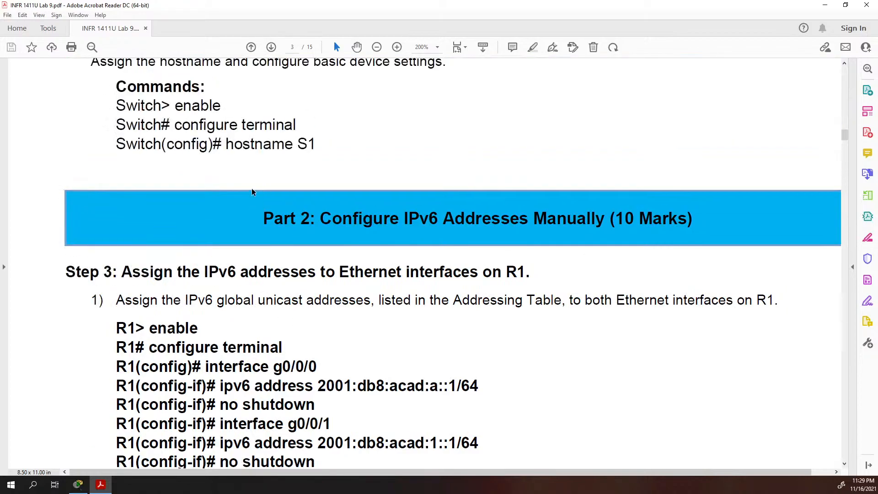
scroll(178, 179, "up", 7)
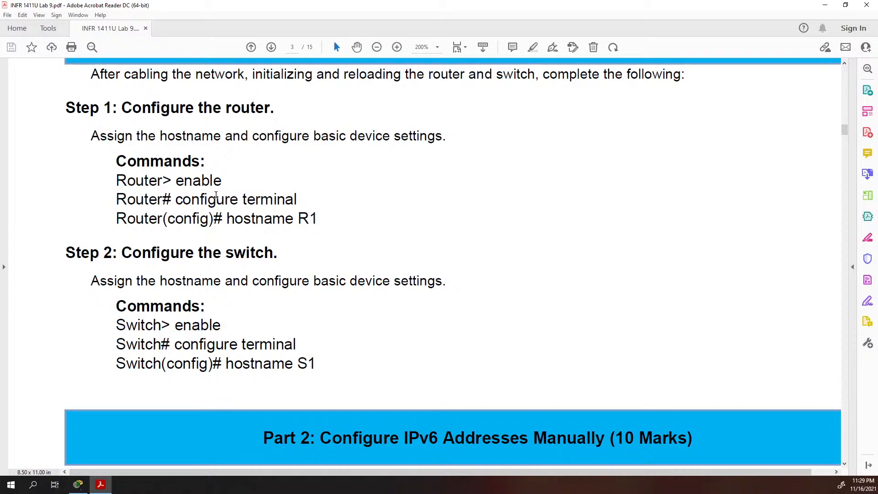
scroll(216, 195, "down", 14)
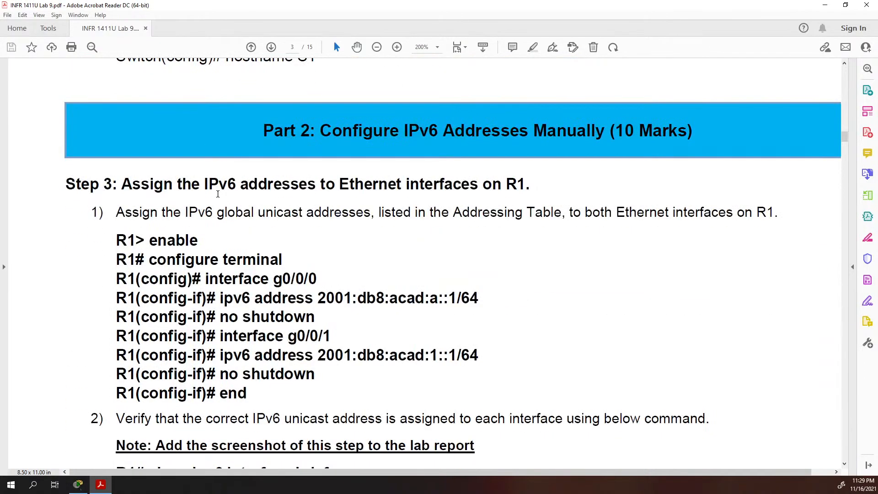
scroll(217, 194, "down", 2)
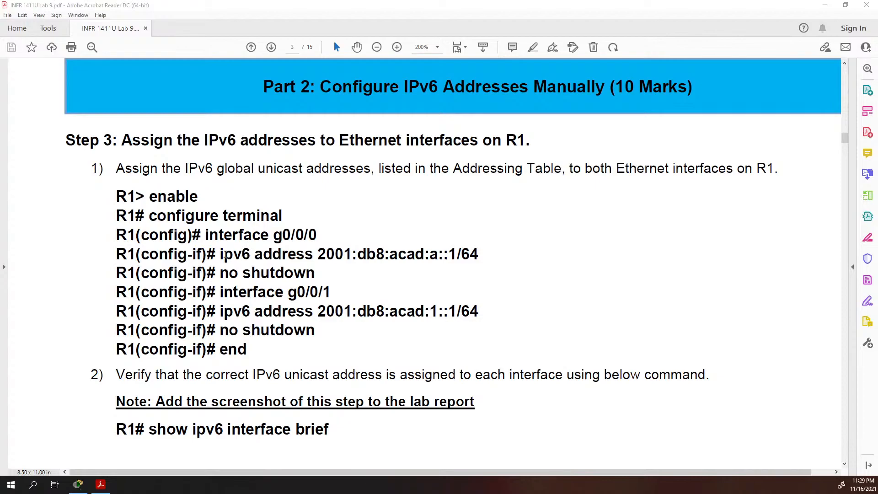
Highlight the G0/0/0 ipv6 address command and its ::1 interface ID, then reach show ipv6 interface brief
left_click_drag(221, 253, 388, 252)
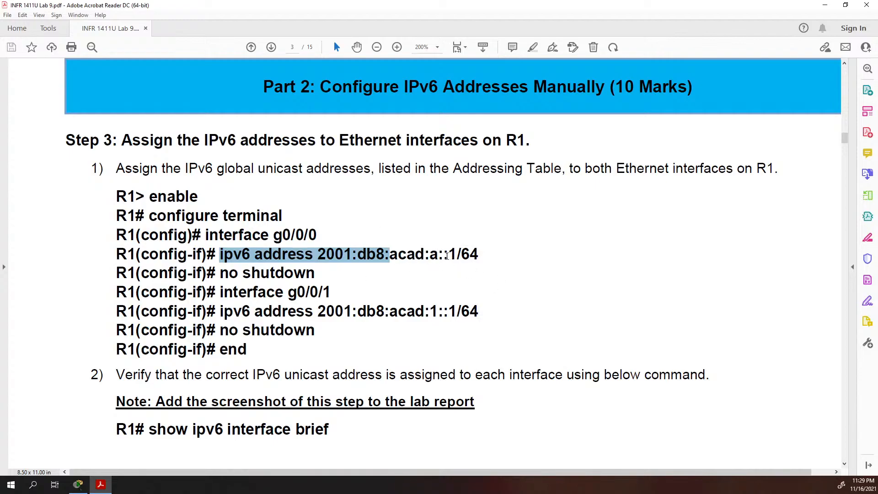
left_click_drag(443, 255, 457, 254)
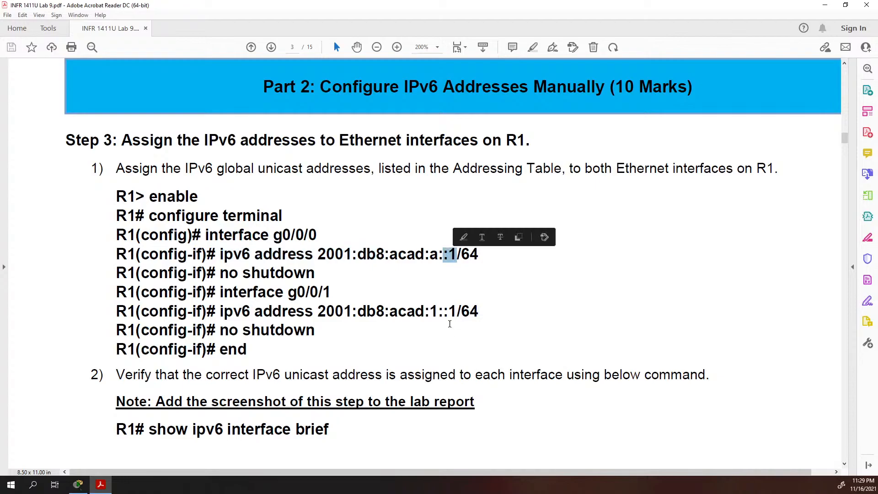
scroll(344, 243, "down", 3)
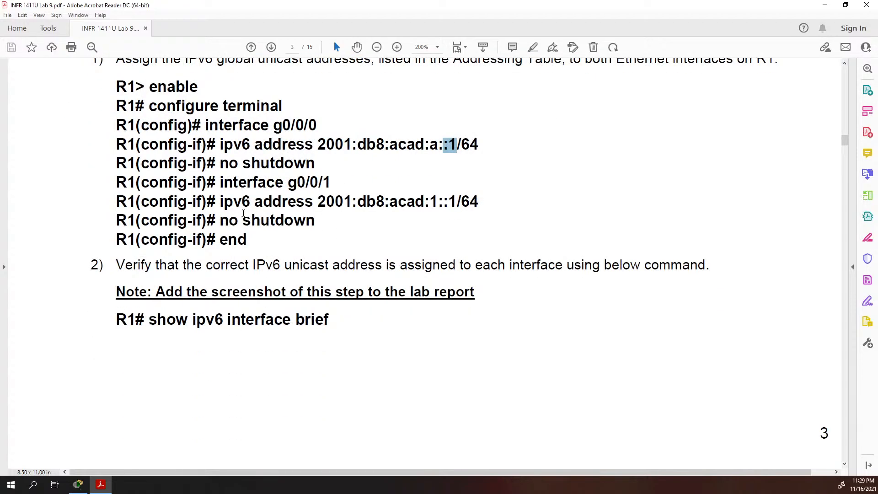
scroll(243, 212, "down", 3)
scroll(243, 213, "up", 5)
scroll(244, 213, "down", 5)
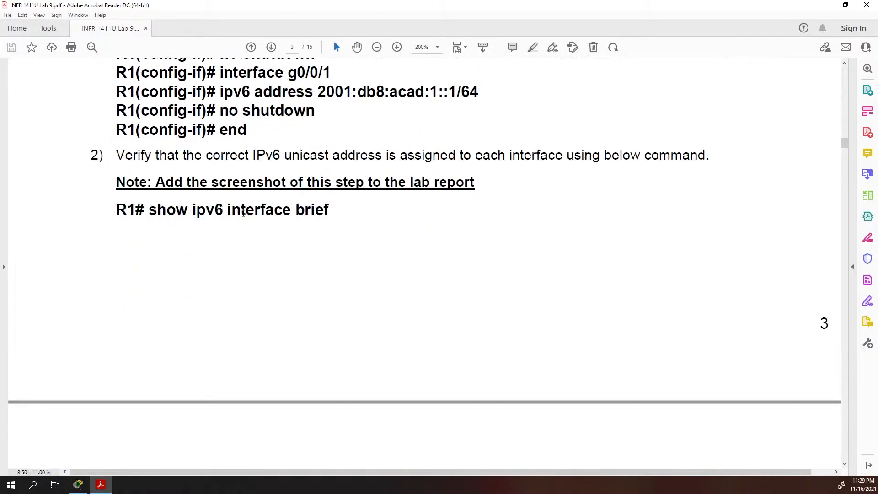
scroll(243, 213, "down", 2)
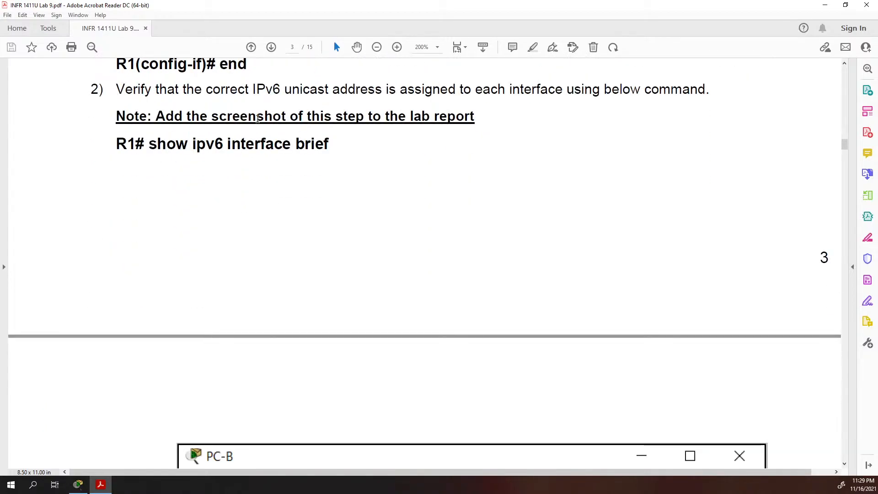
Scroll to page 4's show ipv6 interface brief terminal output
scroll(206, 117, "down", 6)
scroll(205, 115, "down", 12)
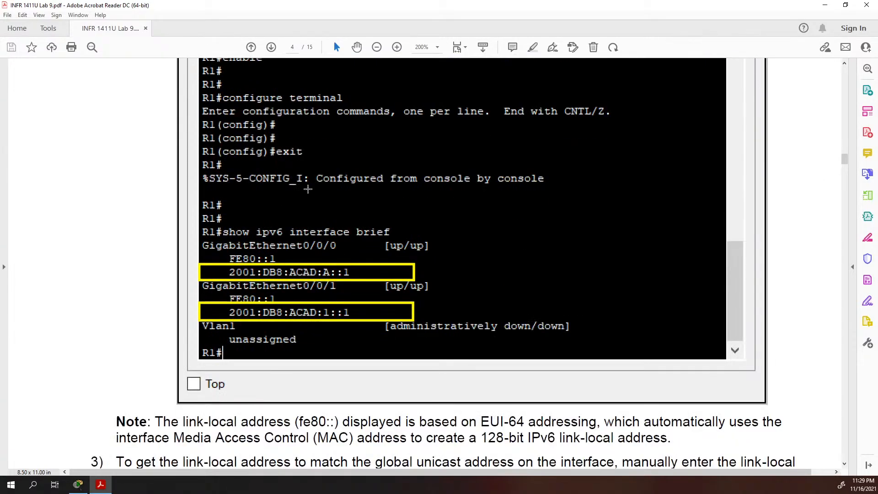
scroll(315, 180, "up", 3)
scroll(128, 170, "down", 3)
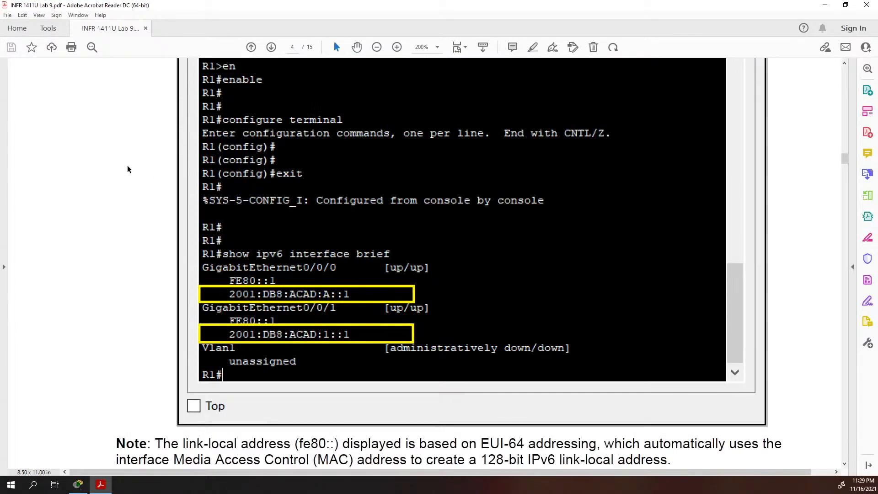
scroll(172, 184, "down", 2)
scroll(277, 226, "up", 3)
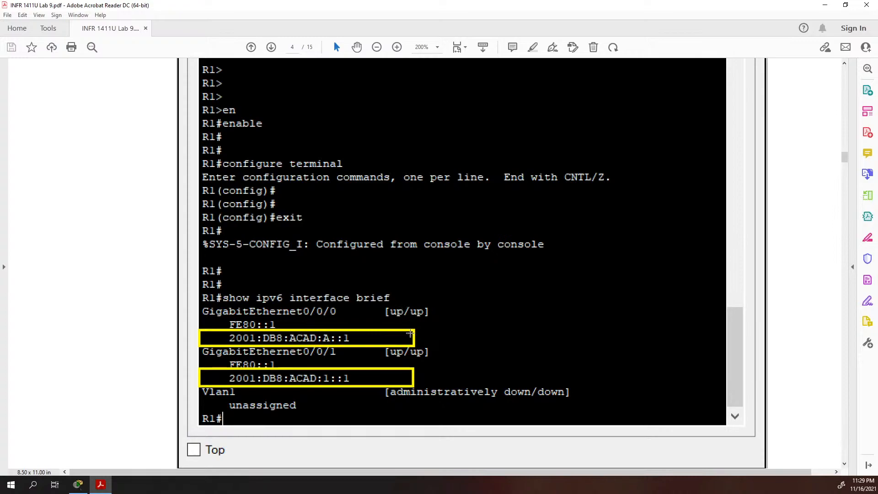
scroll(196, 363, "up", 2)
scroll(196, 363, "down", 2)
Highlight both FE80::1 link-local addresses and mark that area of the screenshot
left_click_drag(226, 321, 288, 326)
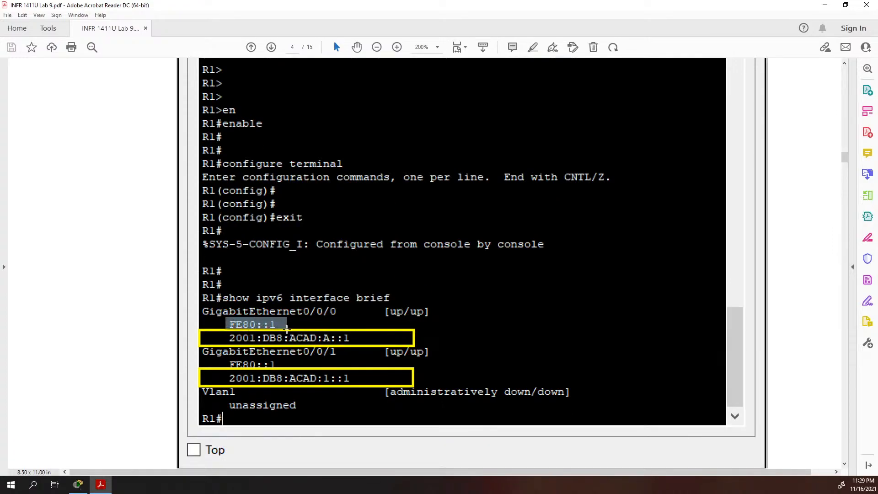
left_click_drag(250, 368, 288, 366)
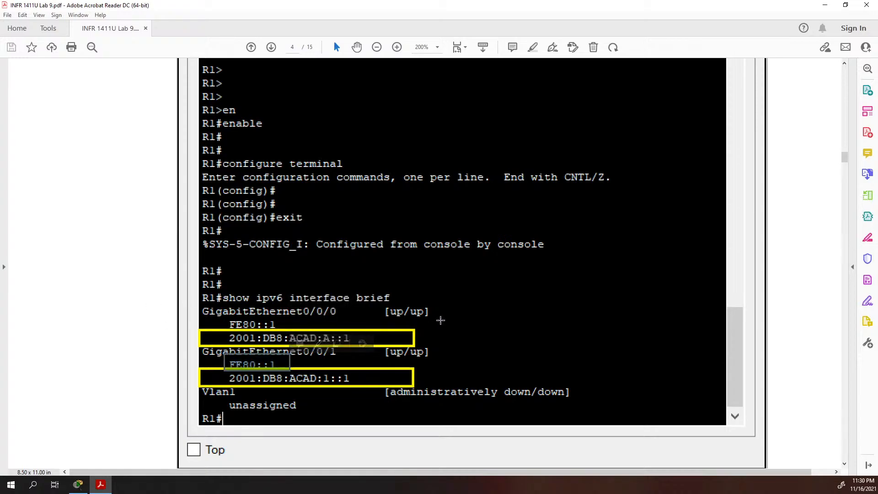
scroll(243, 323, "down", 6)
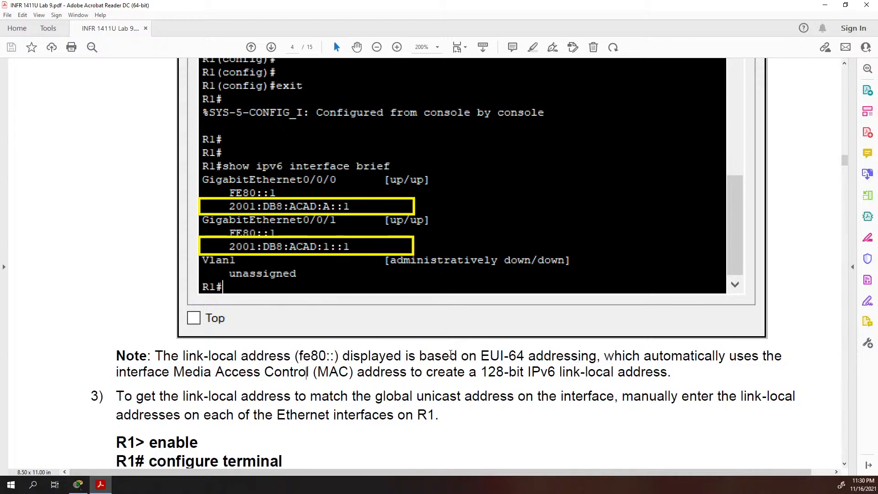
left_click_drag(216, 181, 283, 197)
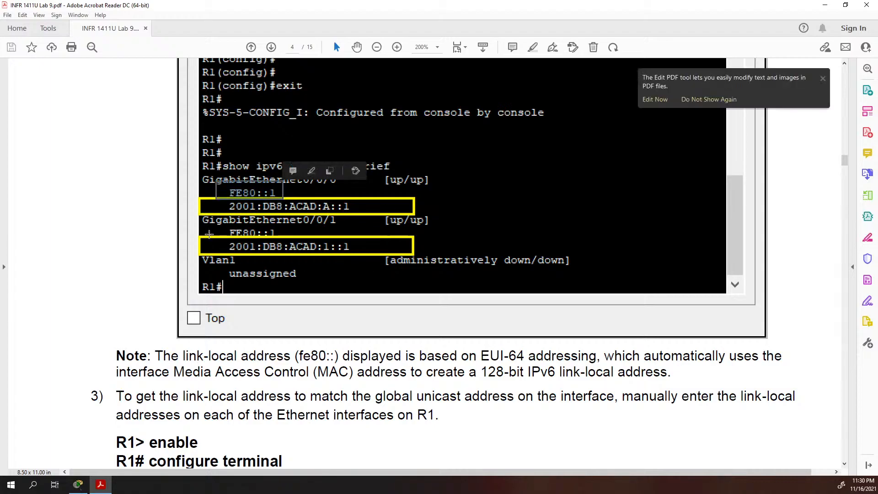
Select step 3's interface g0/0/0 link-local command lines, then scroll to page 5's verification step
scroll(406, 294, "down", 3)
scroll(406, 294, "down", 8)
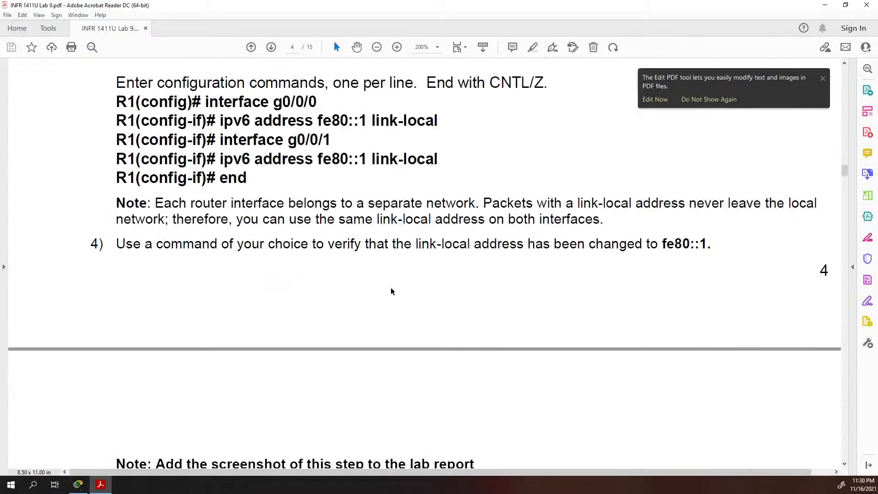
scroll(340, 287, "up", 7)
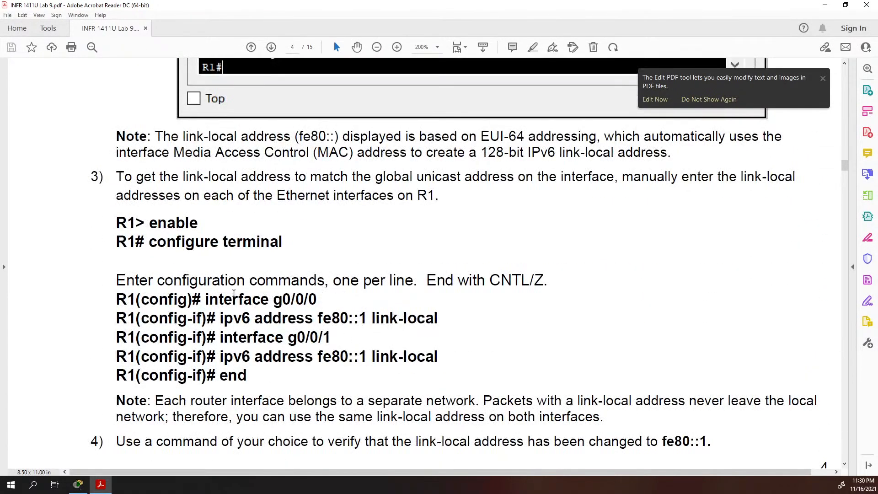
triple_click(240, 302)
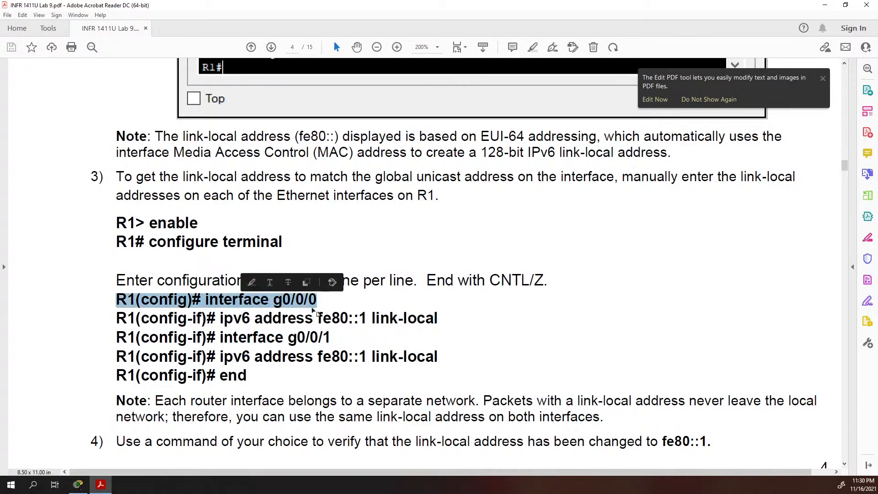
left_click_drag(442, 318, 255, 318)
scroll(238, 310, "down", 2)
scroll(238, 310, "down", 2)
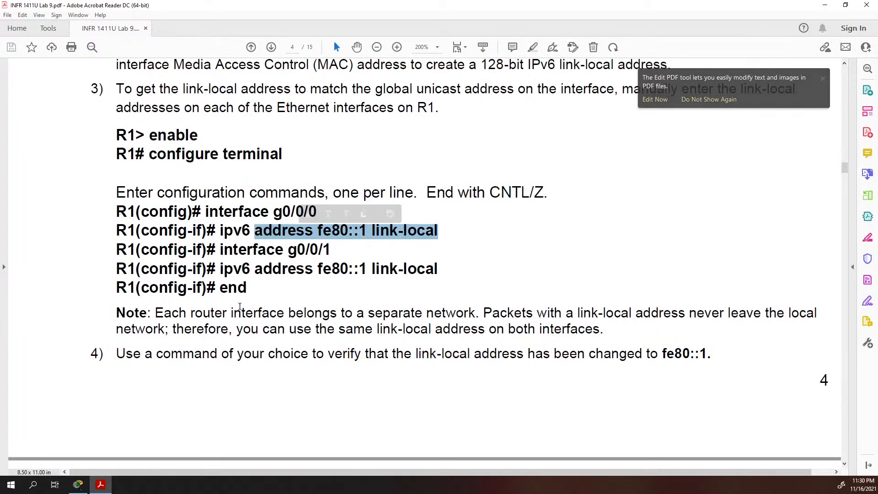
scroll(239, 304, "down", 20)
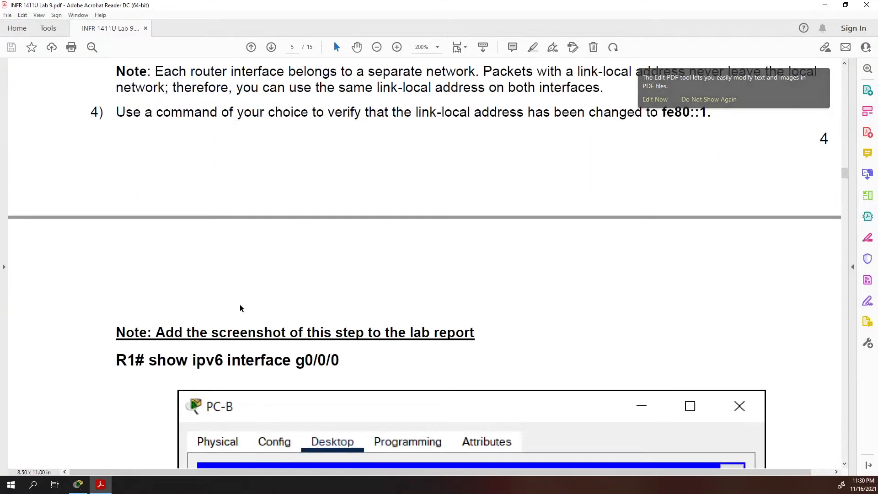
Select 'show ipv6 interface' in the heading and mark the FF02::2 group address in the output
scroll(240, 304, "down", 4)
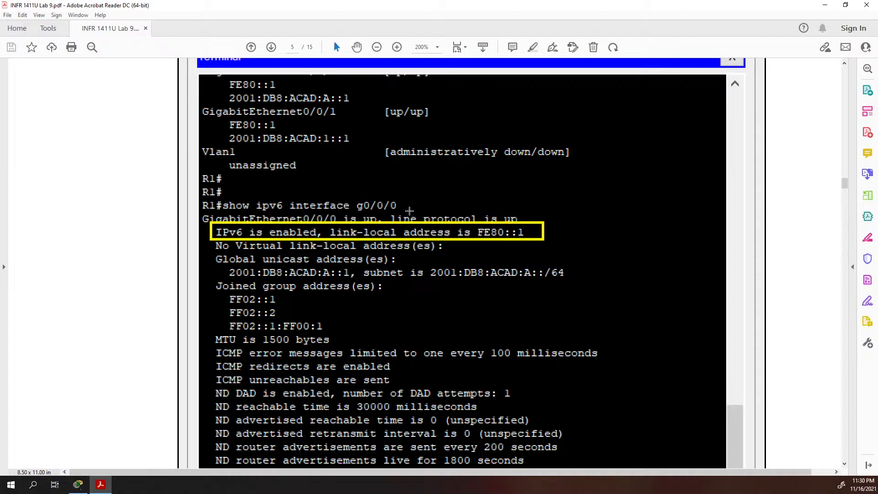
scroll(364, 213, "up", 2)
scroll(309, 215, "up", 2)
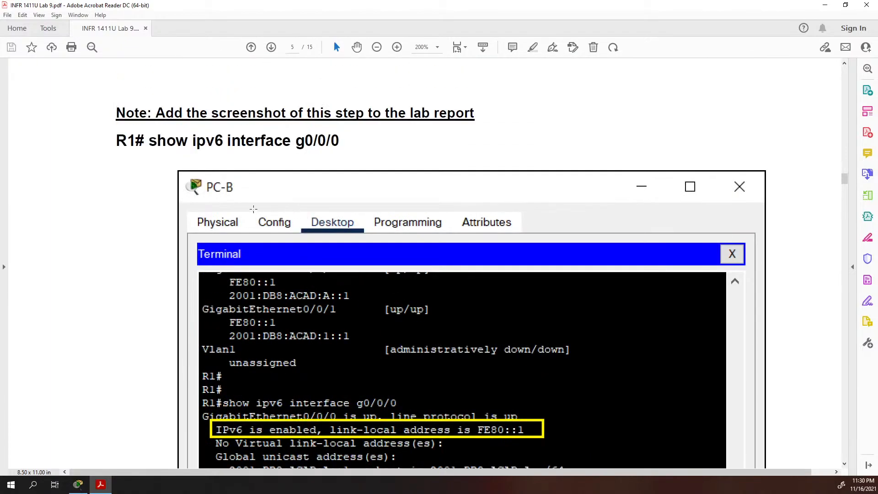
scroll(253, 209, "up", 1)
left_click_drag(151, 208, 291, 208)
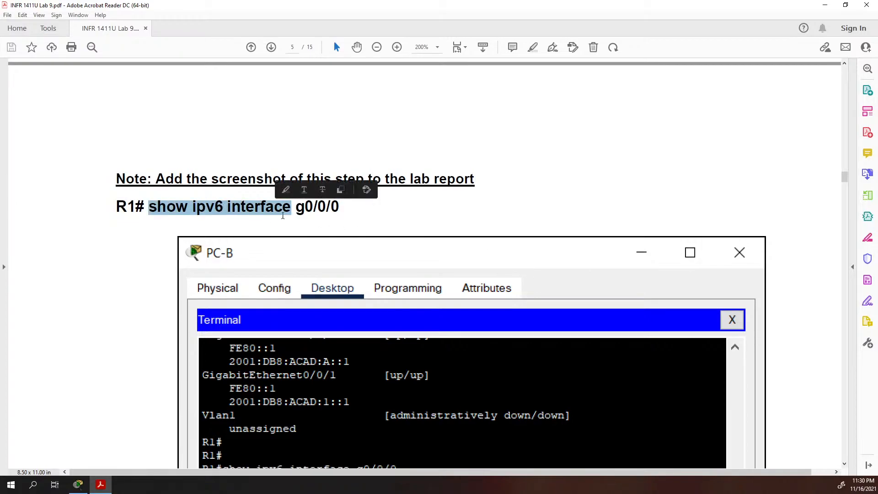
scroll(329, 224, "down", 5)
scroll(326, 221, "down", 2)
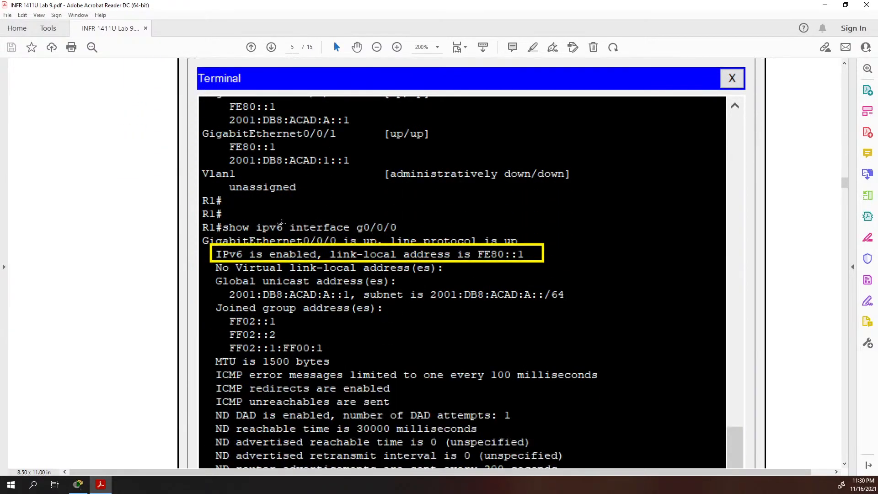
left_click_drag(223, 284, 299, 300)
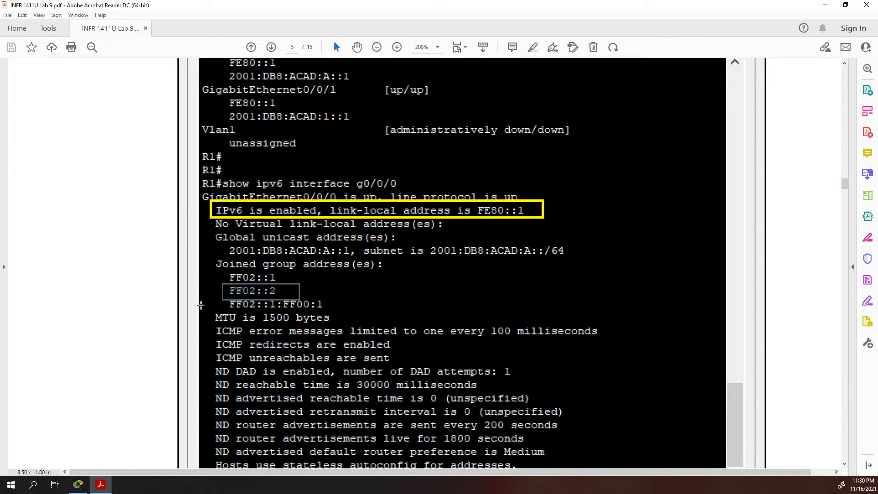
Scroll to Step 4 and highlight the ipv6 unicast-routing command
scroll(301, 306, "down", 2)
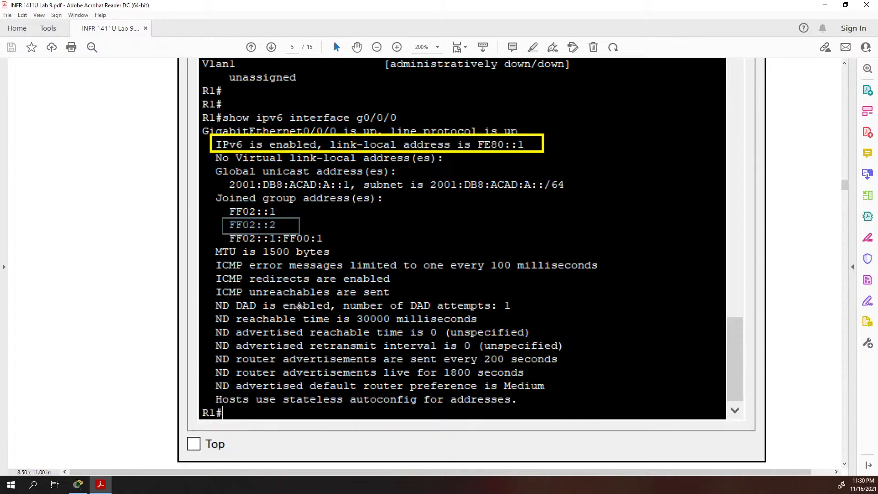
scroll(300, 305, "down", 6)
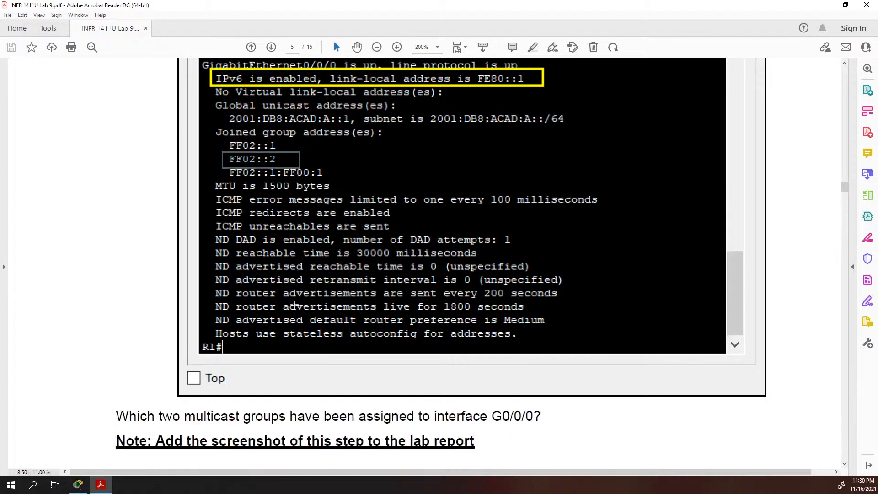
scroll(291, 304, "down", 12)
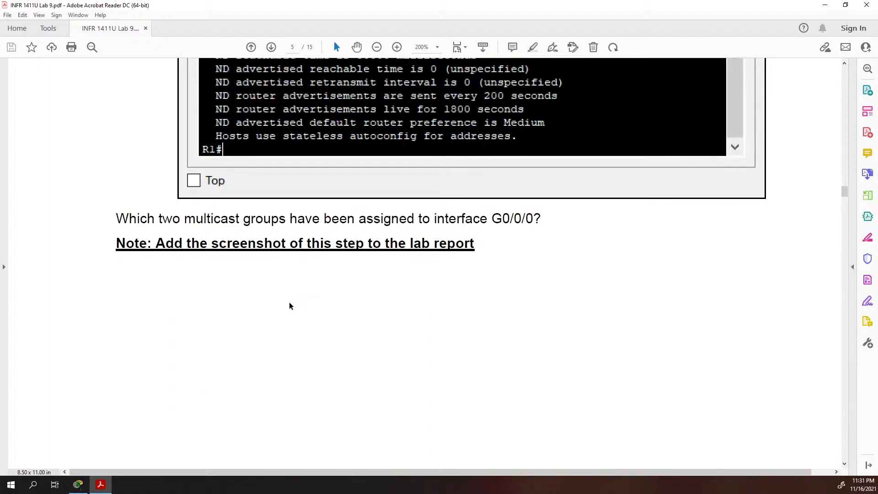
scroll(289, 306, "down", 11)
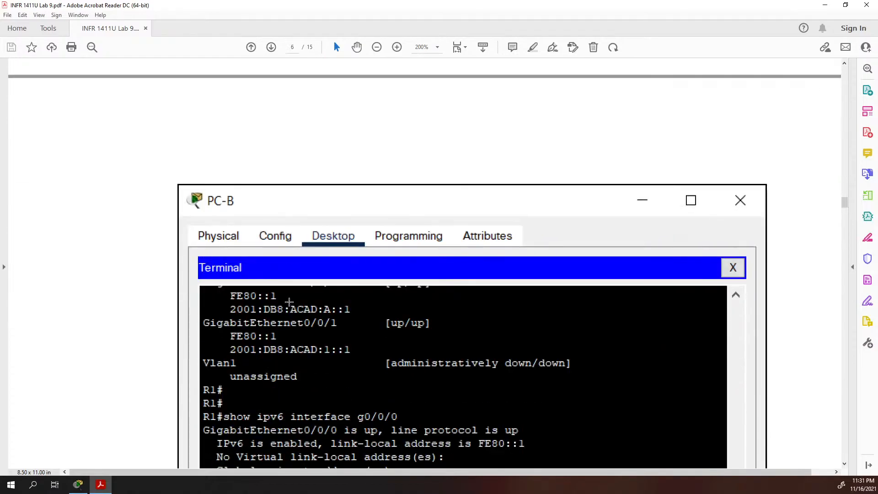
scroll(289, 301, "down", 11)
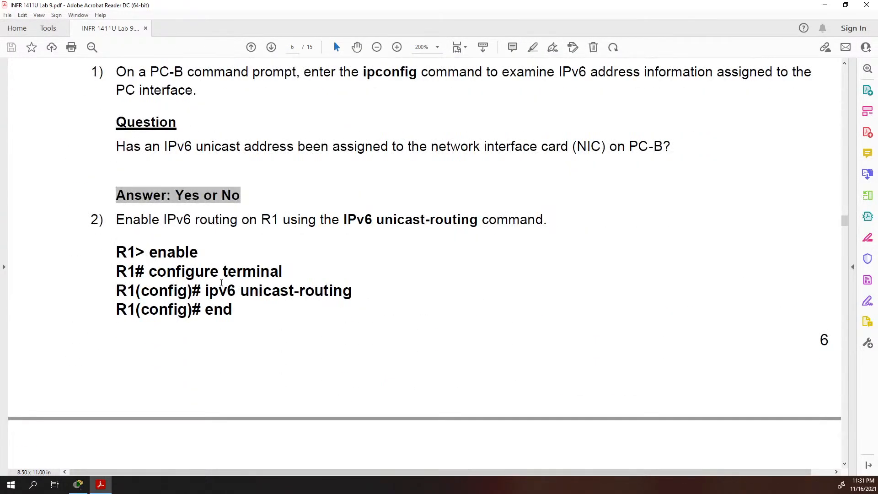
left_click_drag(208, 293, 352, 292)
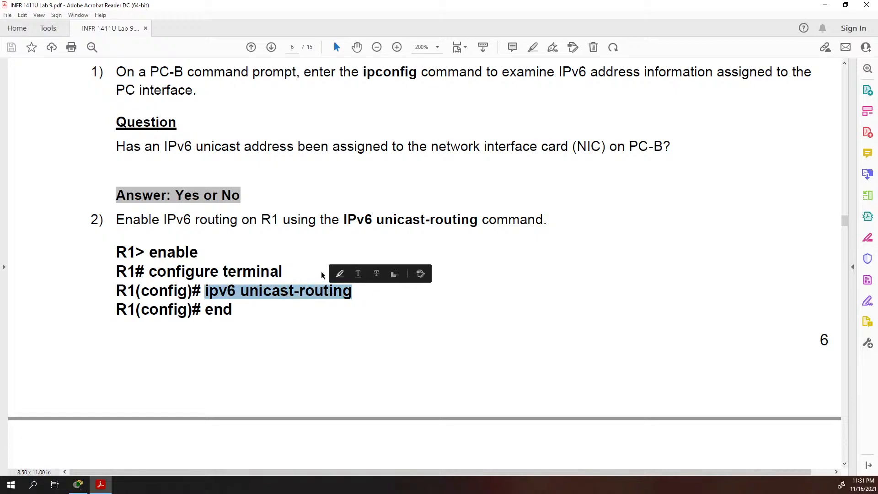
scroll(285, 255, "up", 1)
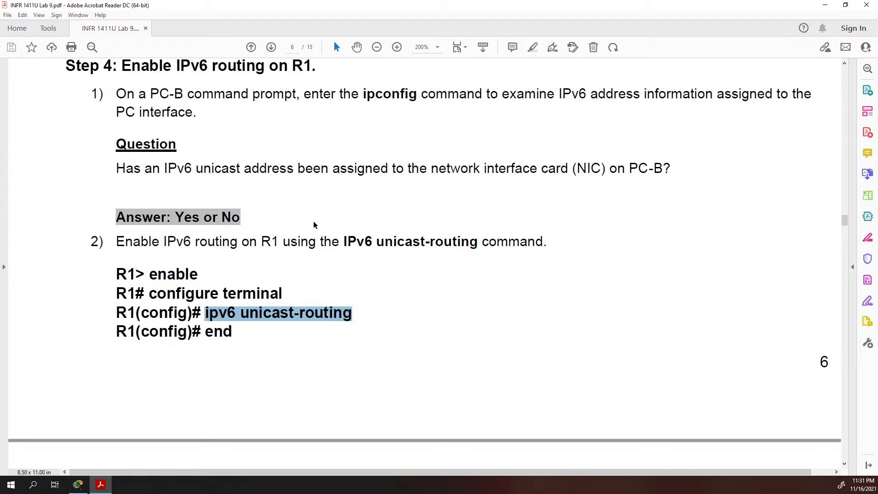
scroll(253, 209, "up", 3)
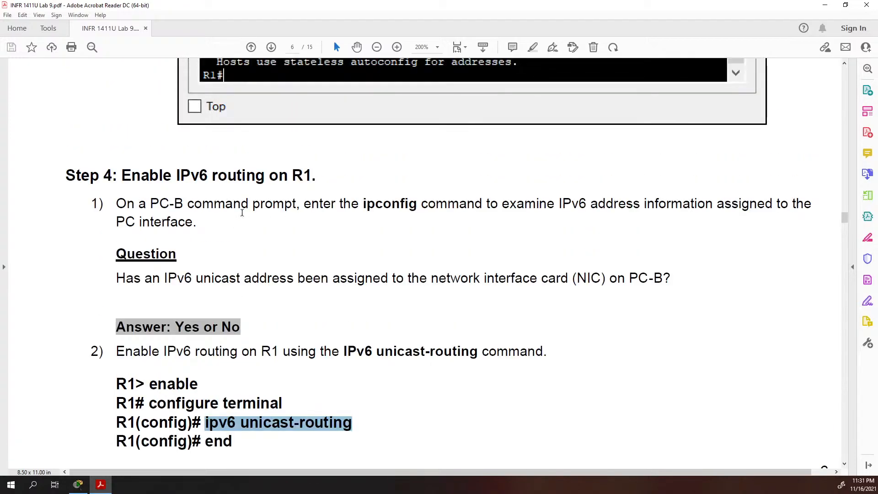
scroll(242, 212, "up", 9)
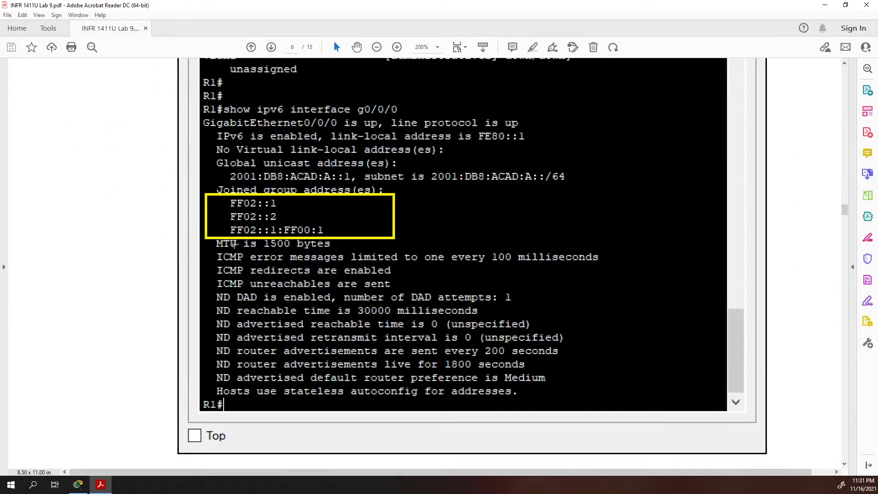
scroll(233, 243, "up", 1)
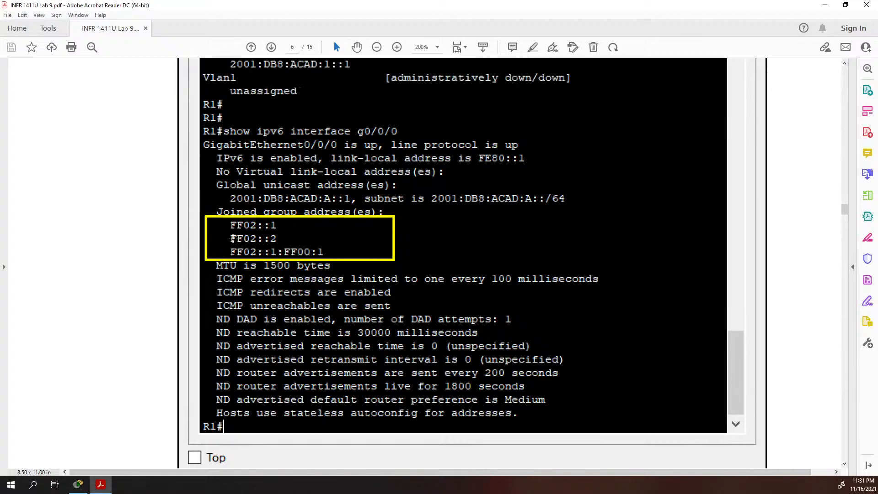
left_click_drag(217, 227, 301, 250)
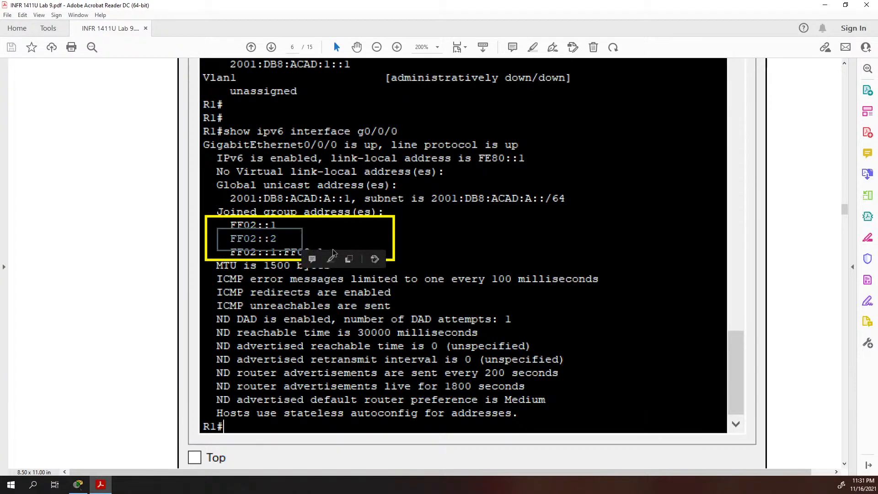
left_click(263, 281)
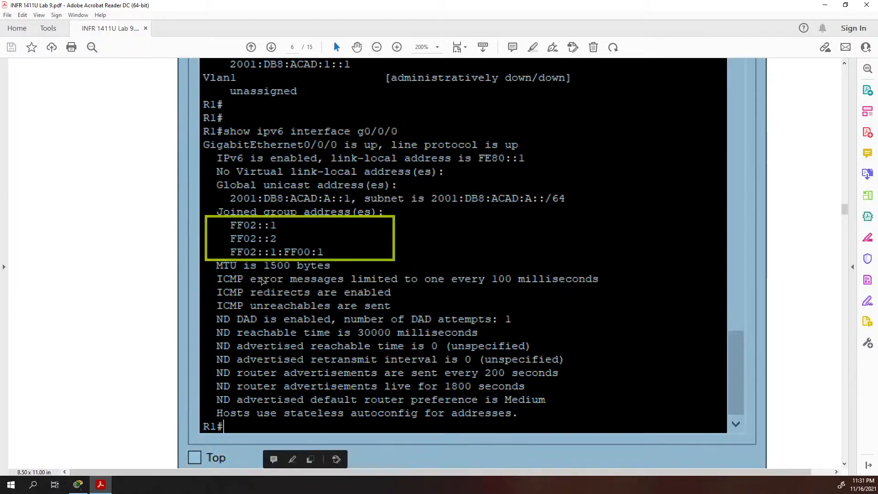
left_click(151, 266)
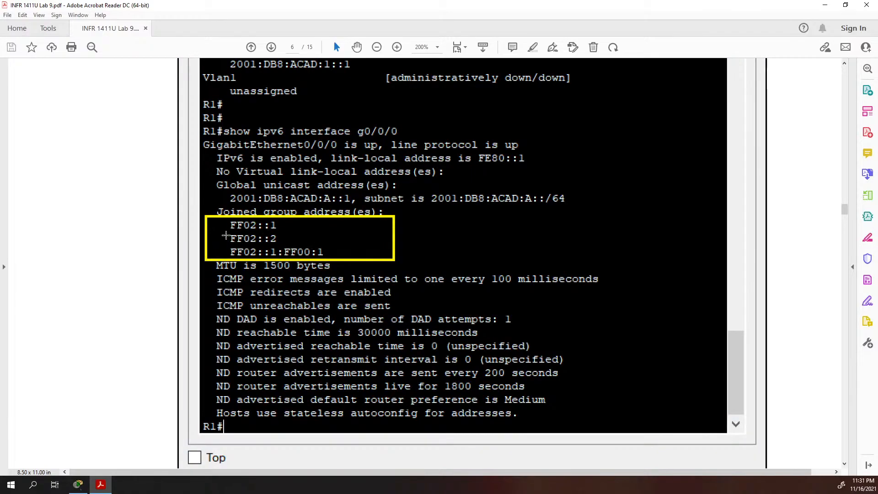
left_click_drag(226, 235, 291, 244)
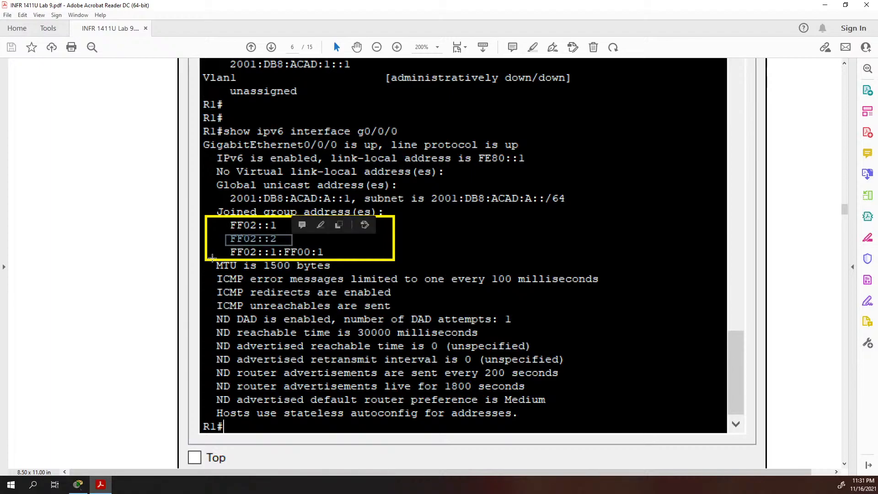
scroll(214, 259, "down", 9)
Mark FF02::2 in page 7's R1 output, then continue to PC-B's ipv6config screenshot
scroll(214, 258, "down", 10)
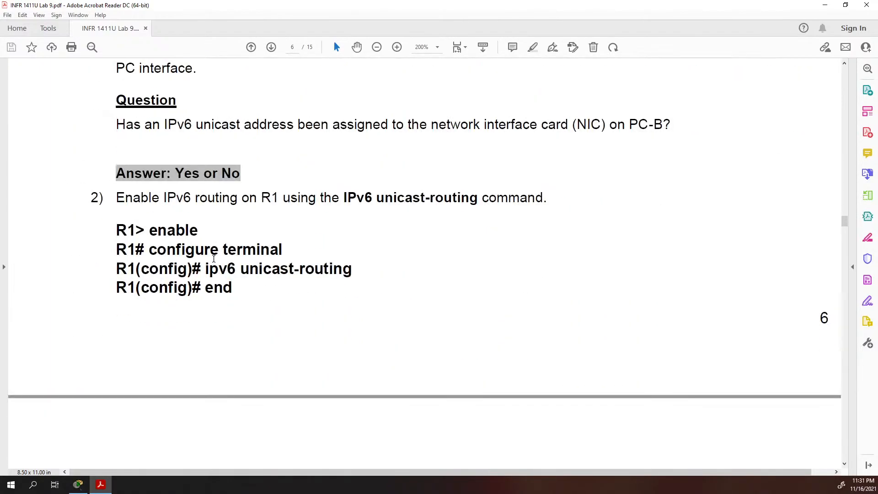
scroll(214, 257, "down", 4)
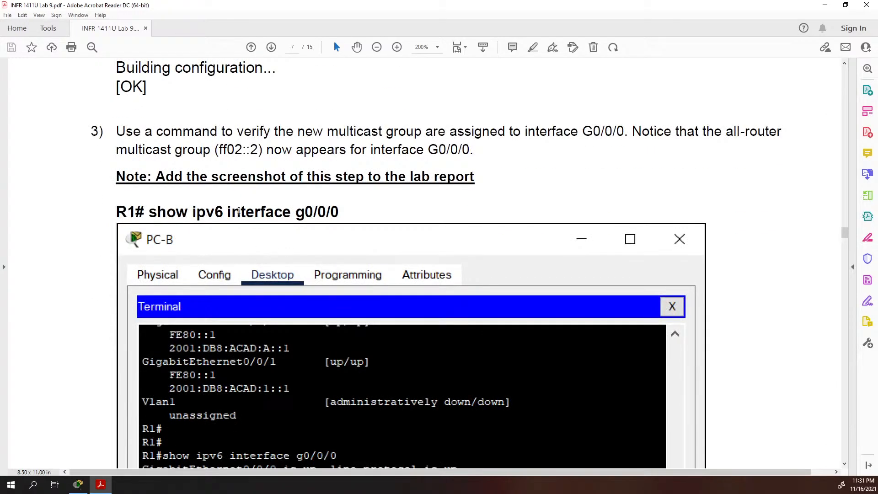
scroll(239, 211, "down", 2)
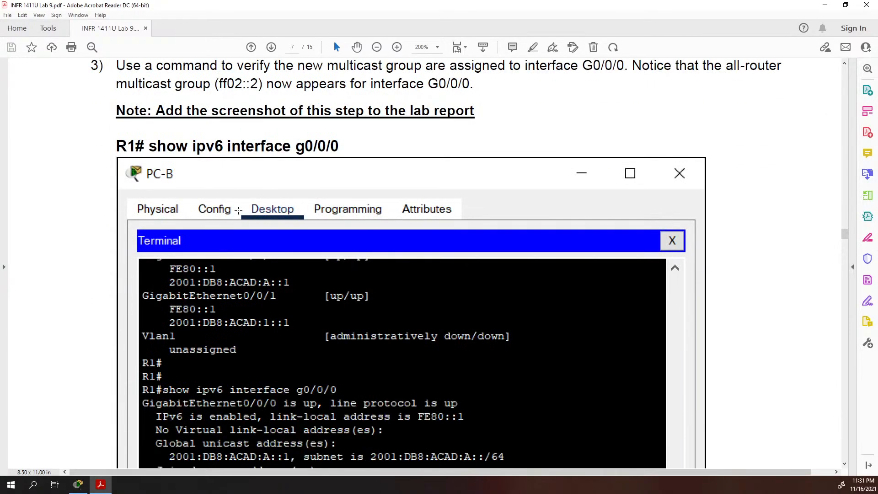
scroll(232, 211, "down", 3)
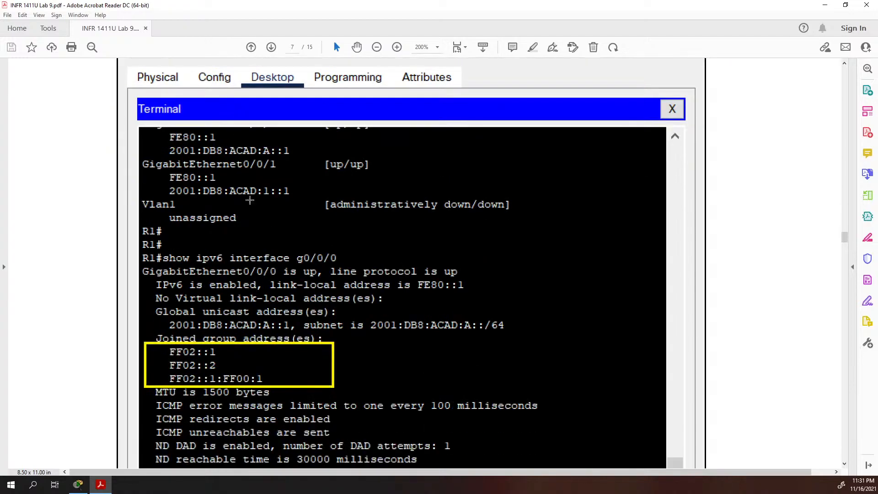
left_click_drag(166, 358, 237, 373)
scroll(389, 363, "down", 8)
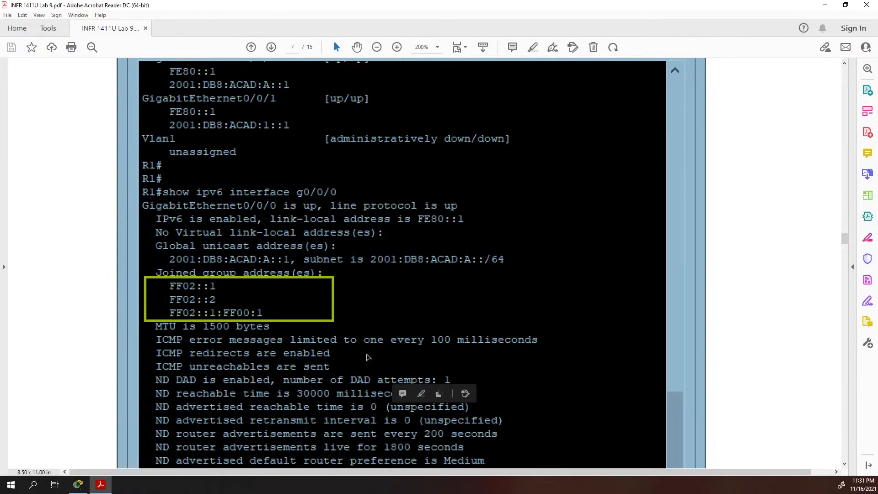
left_click(354, 372)
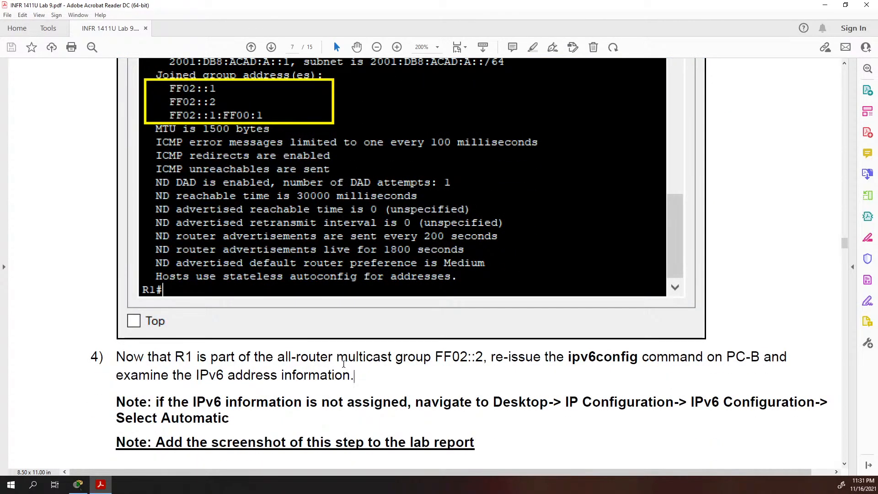
scroll(302, 350, "down", 3)
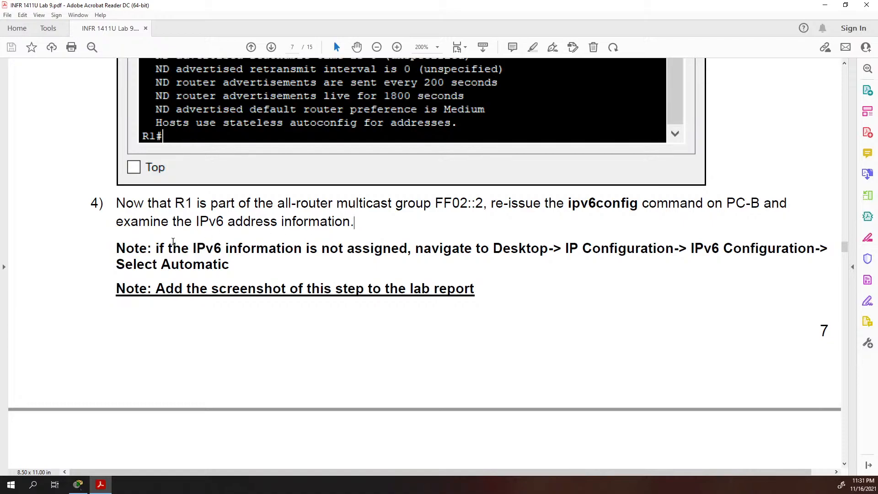
scroll(174, 247, "down", 9)
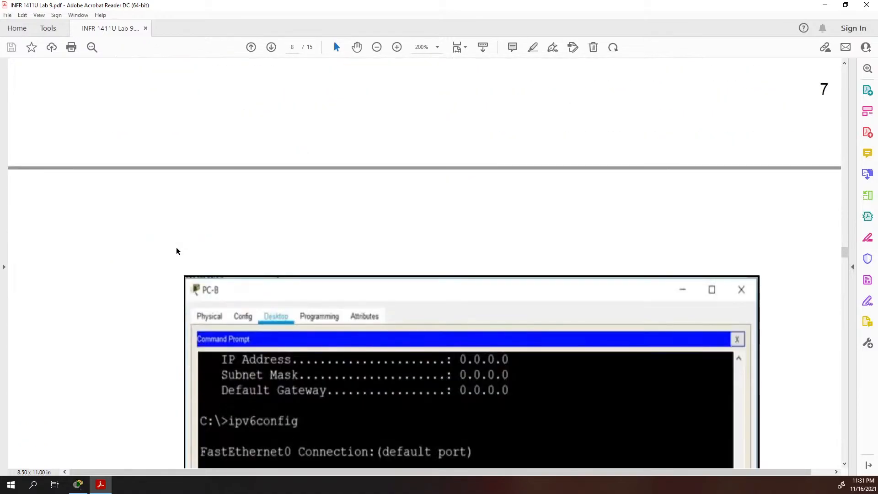
Scroll past PC-B's ipv6config output down to Step 5's S1 SVI IPv6 commands
scroll(177, 251, "down", 4)
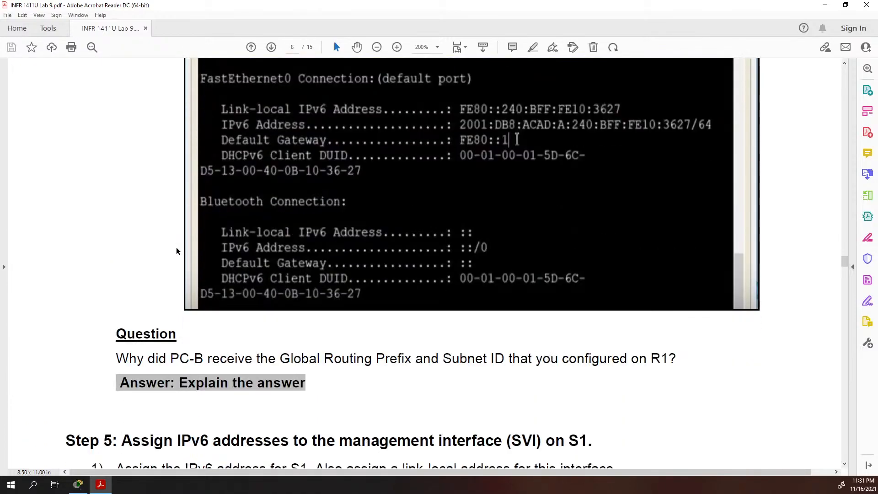
scroll(177, 251, "down", 1)
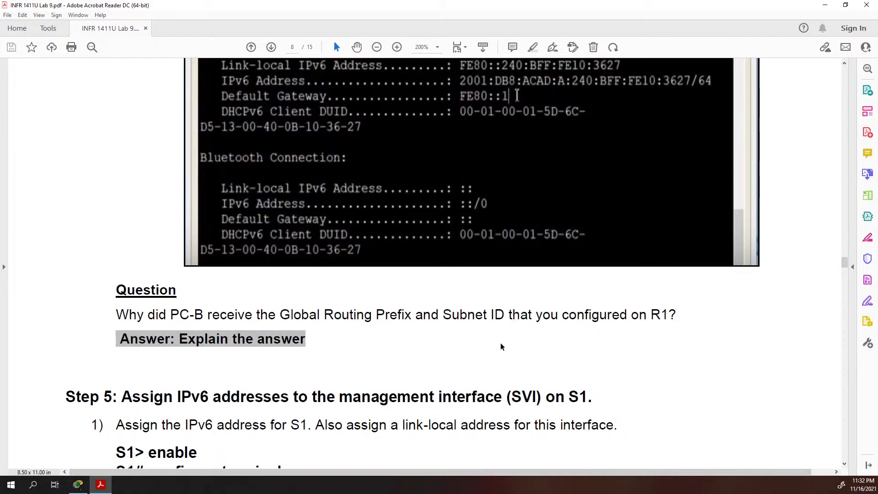
scroll(374, 315, "down", 5)
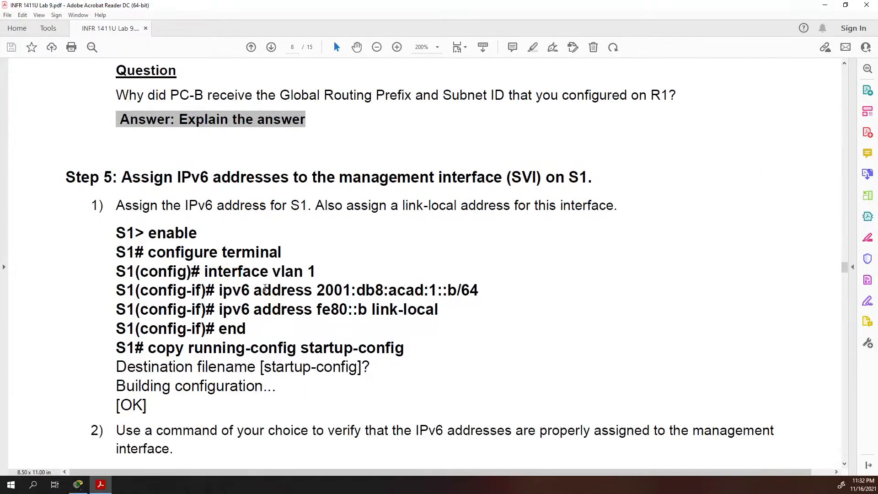
Highlight the S1 commands, then the 2001:db8 prefix and acad:1 subnet of the address
left_click_drag(148, 233, 301, 283)
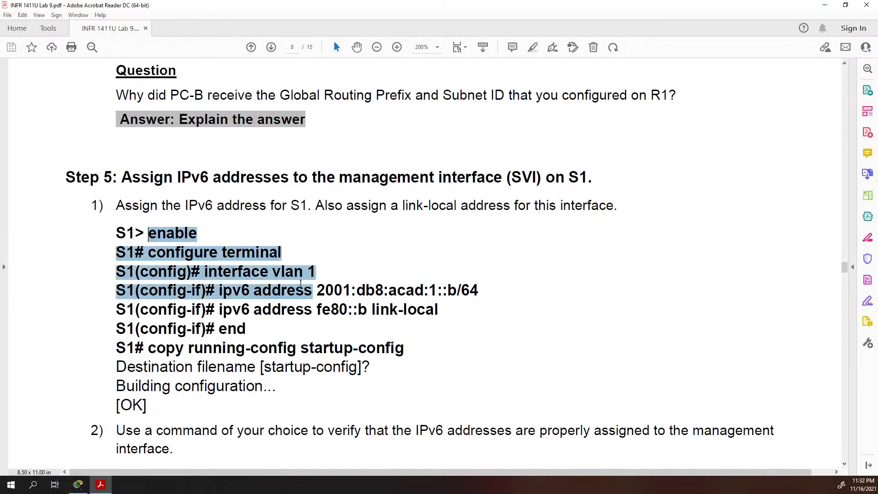
left_click(236, 274)
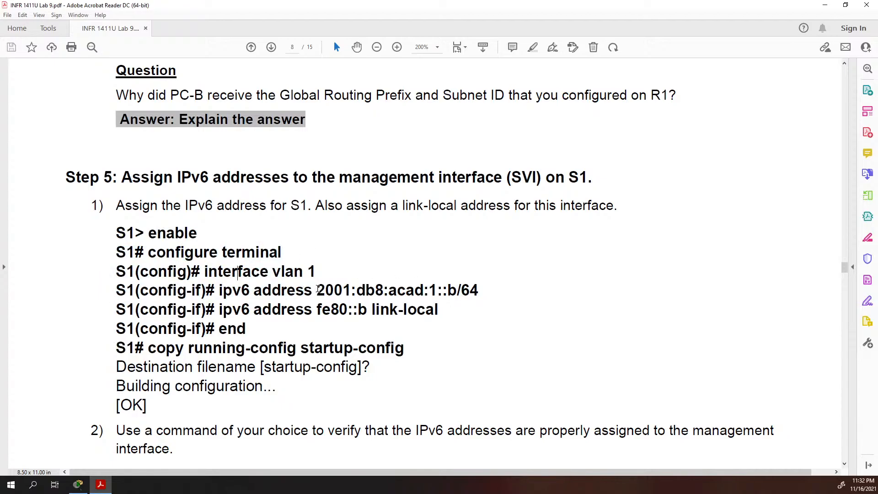
left_click_drag(318, 289, 384, 290)
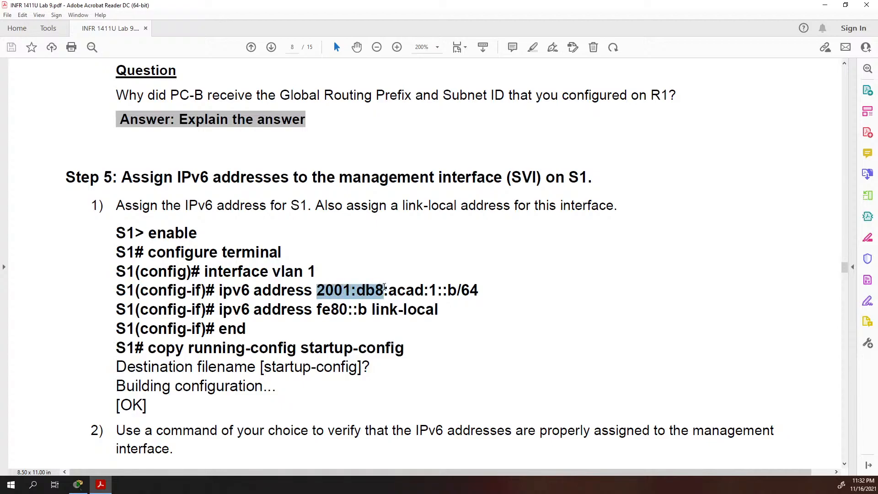
scroll(255, 289, "up", 1)
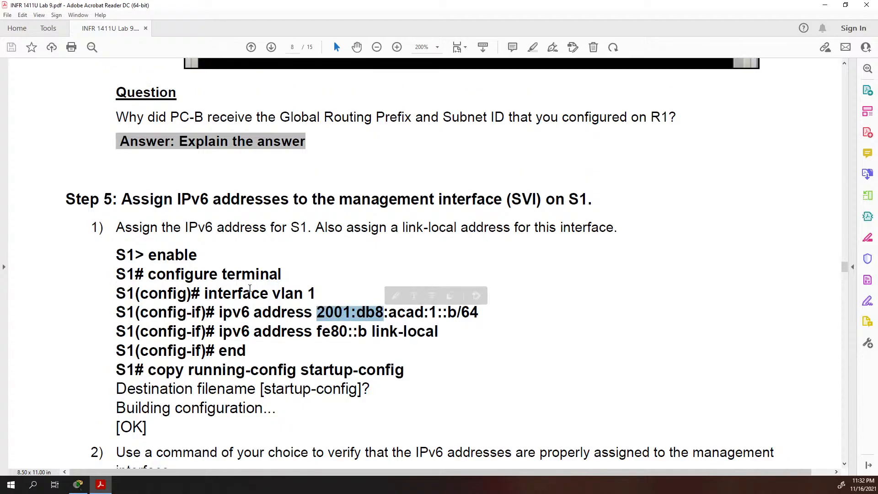
left_click_drag(386, 316, 456, 316)
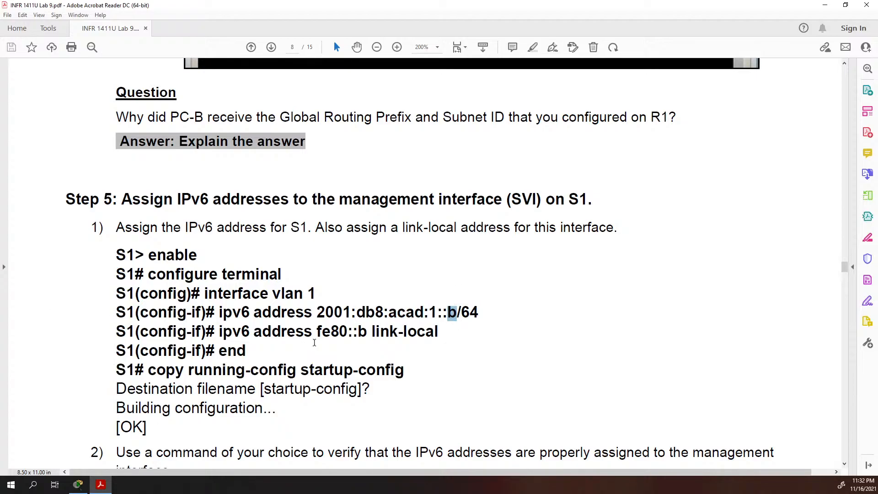
Highlight the fe80::b link-local address, then scroll to page 9's PC-A terminal screenshot
scroll(178, 323, "down", 1)
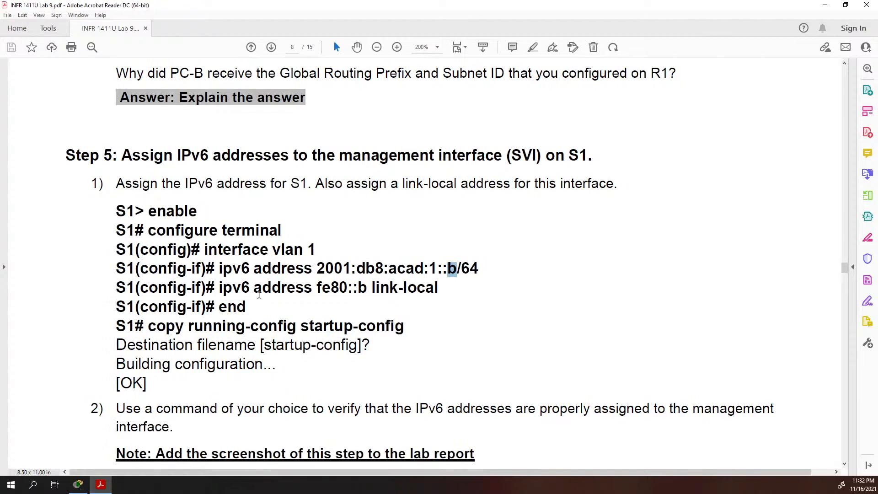
left_click_drag(446, 284, 312, 291)
left_click(346, 288)
scroll(212, 310, "down", 3)
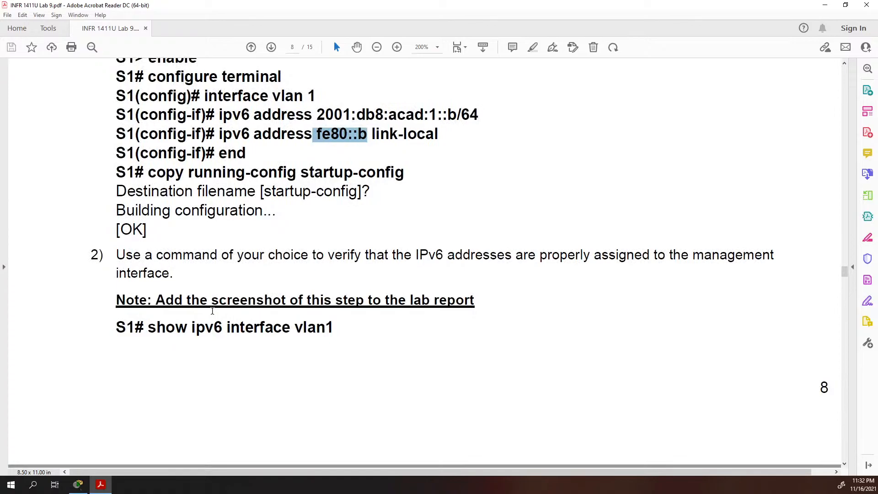
scroll(212, 311, "down", 1)
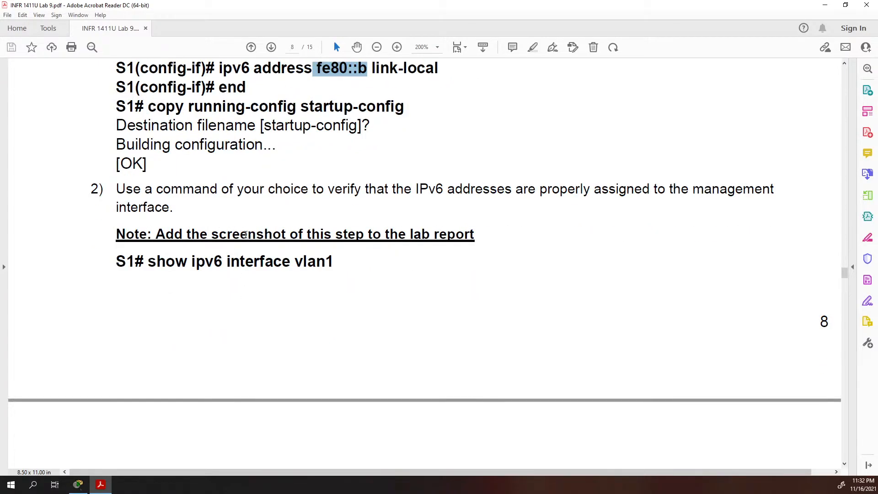
scroll(246, 235, "down", 1)
scroll(197, 216, "down", 6)
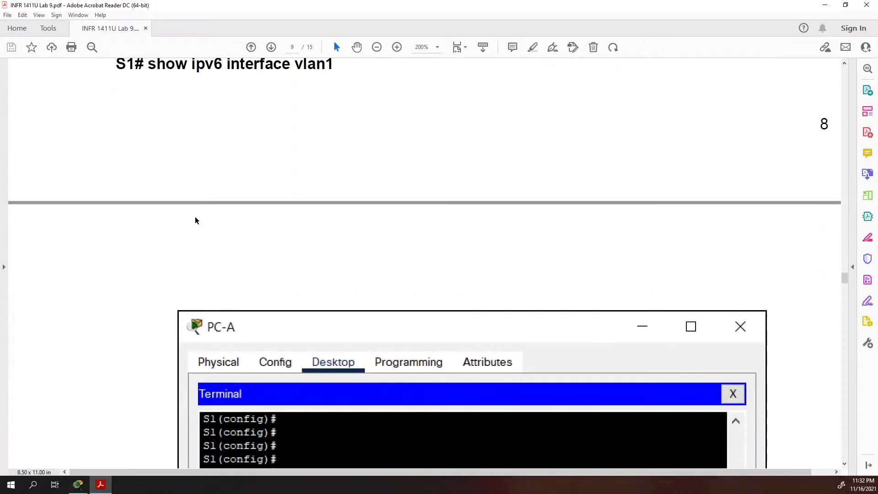
Scroll back up and highlight the full S1 command sequence in the lab PDF
scroll(182, 226, "up", 3)
scroll(181, 224, "up", 4)
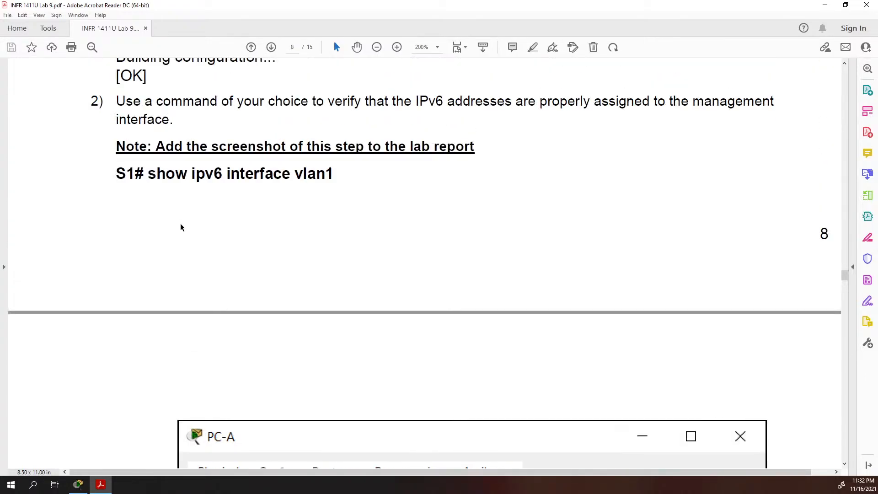
scroll(212, 217, "up", 4)
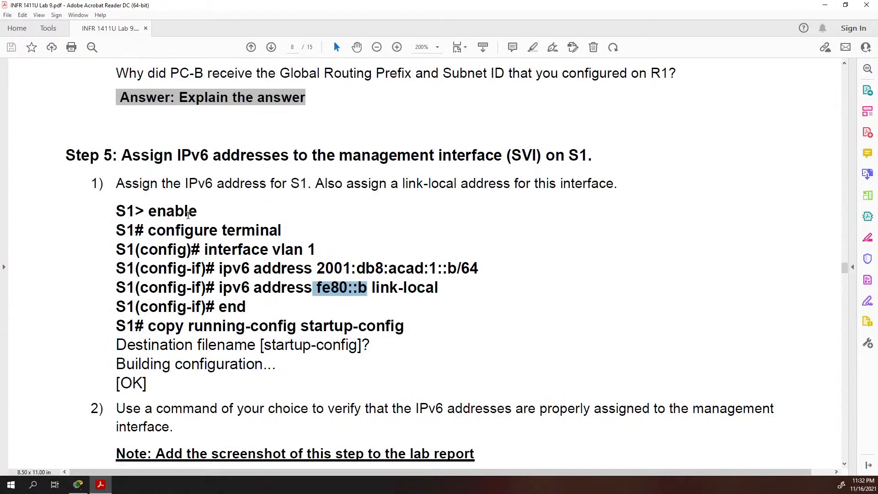
left_click_drag(114, 203, 334, 328)
left_click(242, 287)
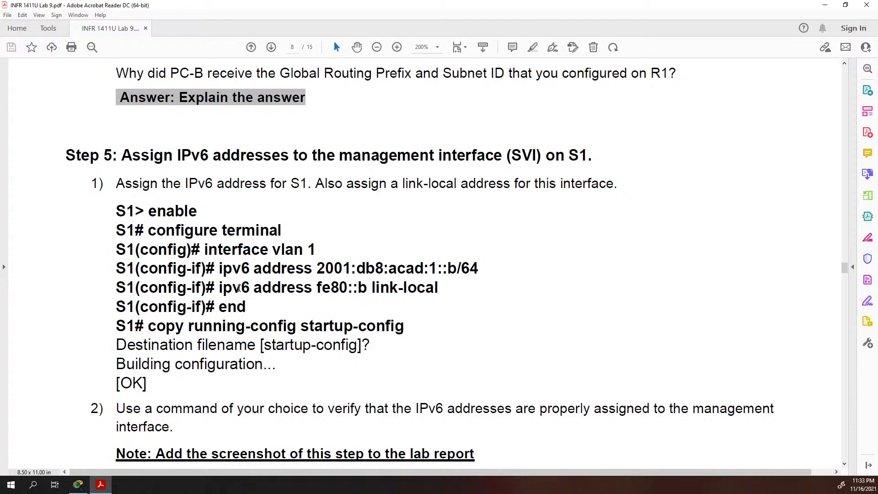
Scroll past S1's show ipv6 interface vlan 1 output showing FE80::B and 2001:DB8:ACAD:1::B
scroll(284, 282, "down", 3)
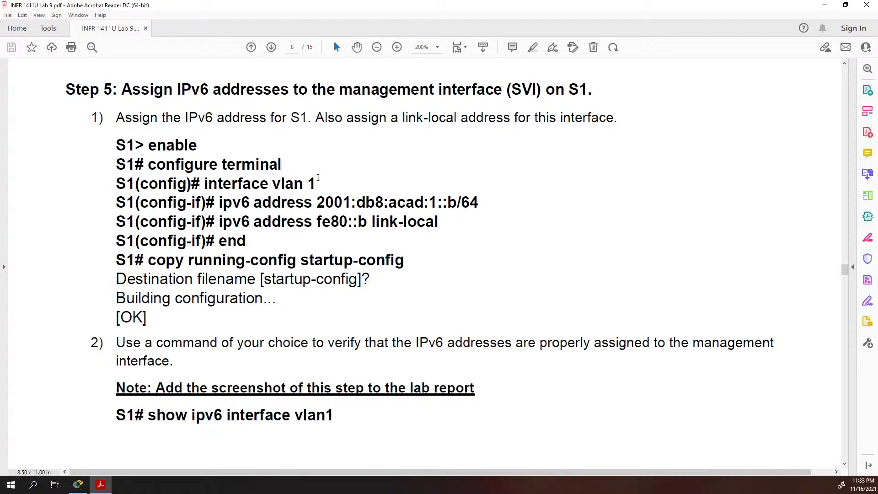
scroll(318, 177, "down", 3)
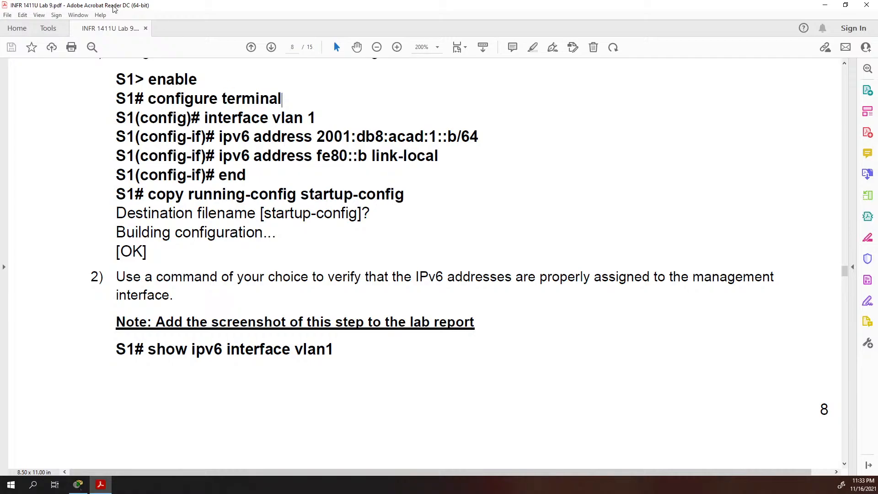
scroll(468, 314, "down", 7)
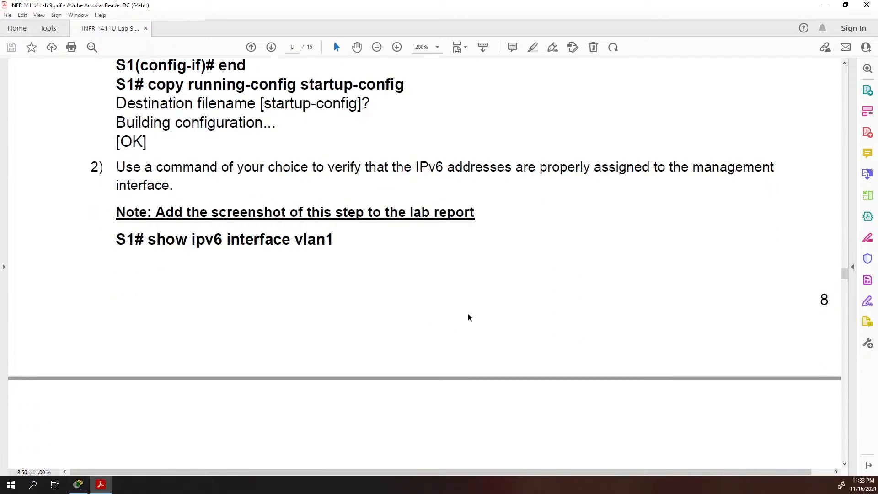
scroll(312, 239, "down", 1)
scroll(310, 238, "down", 10)
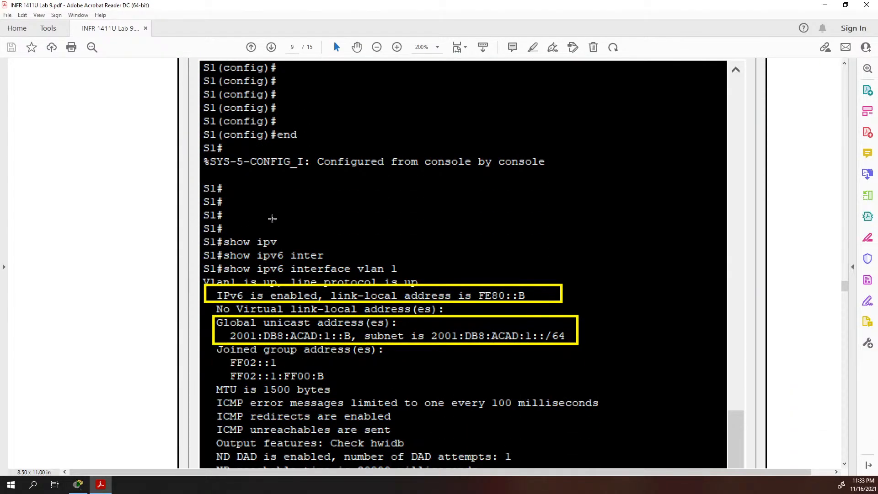
scroll(272, 218, "down", 3)
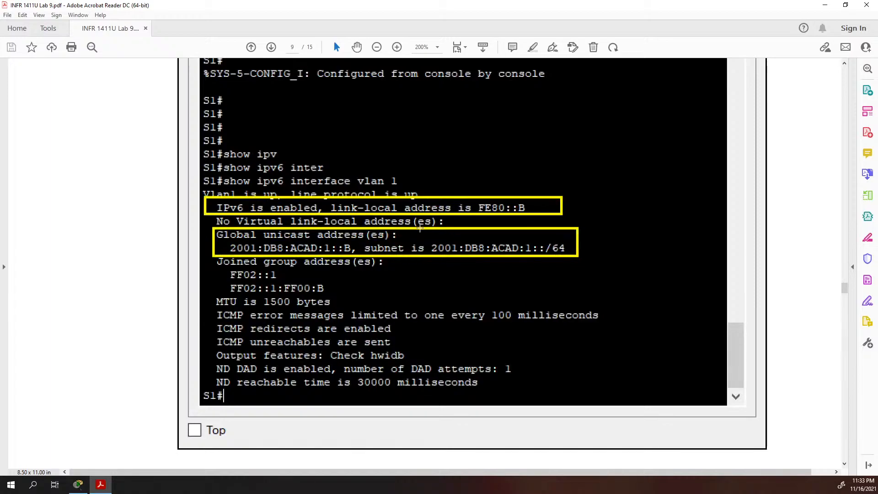
scroll(350, 275, "down", 8)
scroll(350, 274, "down", 15)
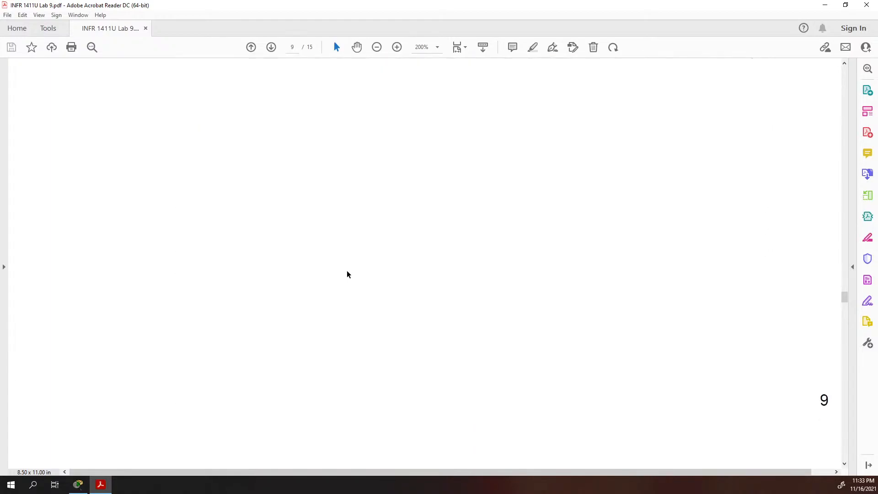
Review the PC-A and PC-B IPv6 configuration screenshots, highlighting FF:FE in PC-A's link-local address, then continue to page 11
scroll(346, 270, "down", 3)
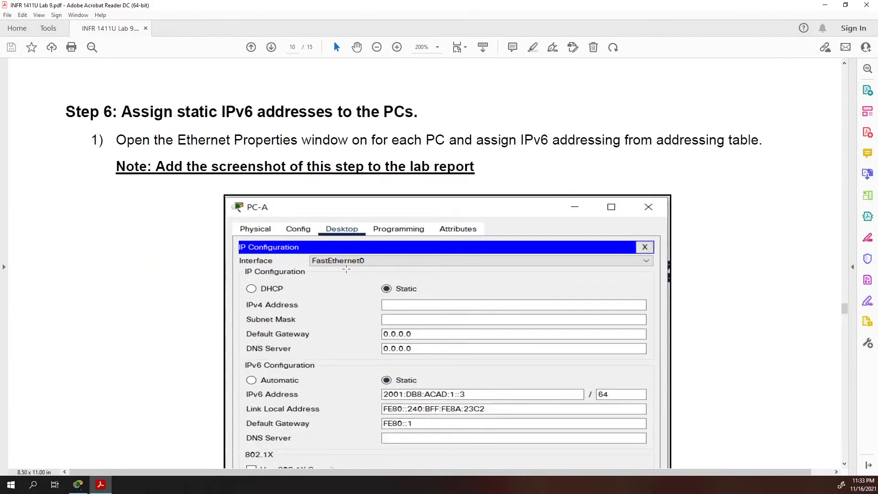
scroll(441, 190, "down", 4)
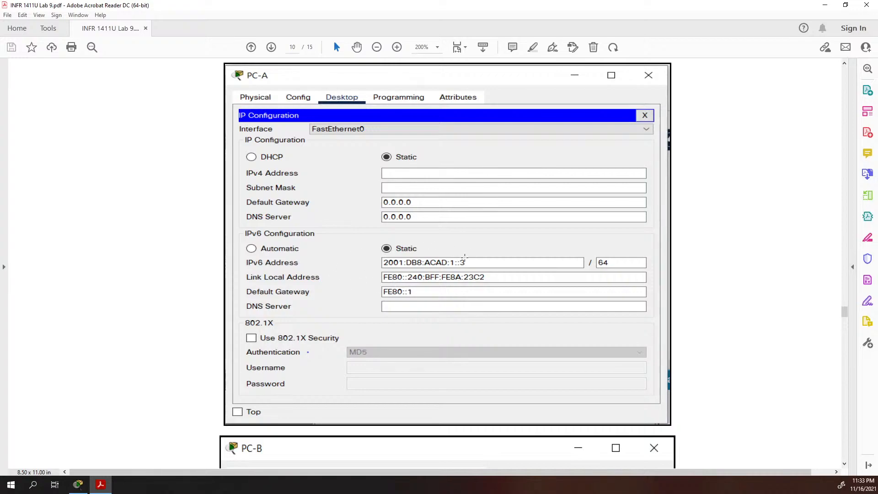
scroll(466, 258, "down", 3)
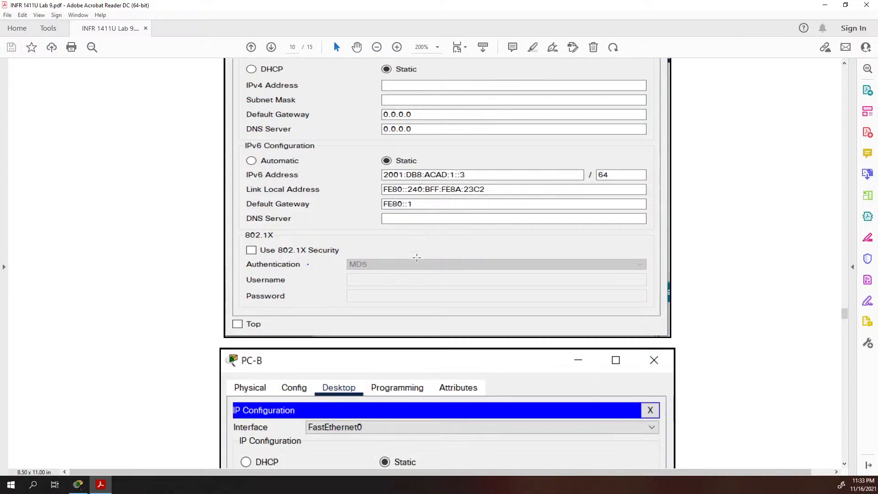
scroll(416, 258, "down", 5)
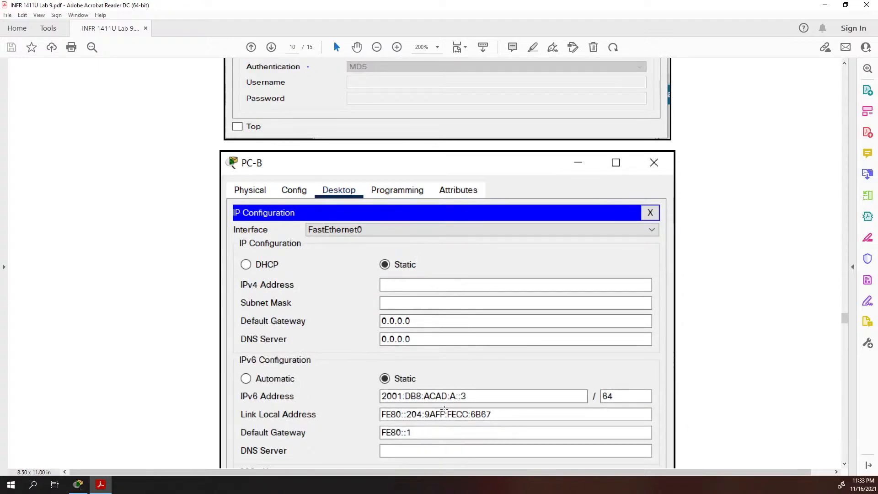
scroll(375, 369, "up", 7)
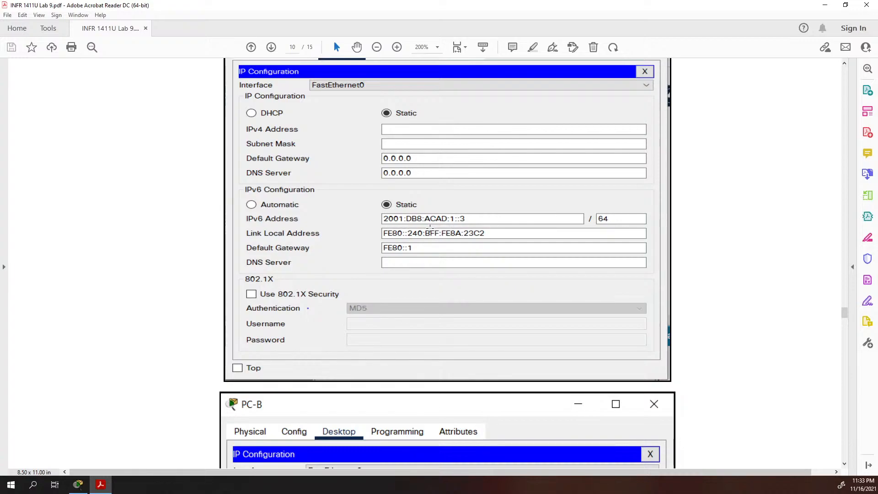
left_click_drag(440, 231, 453, 237)
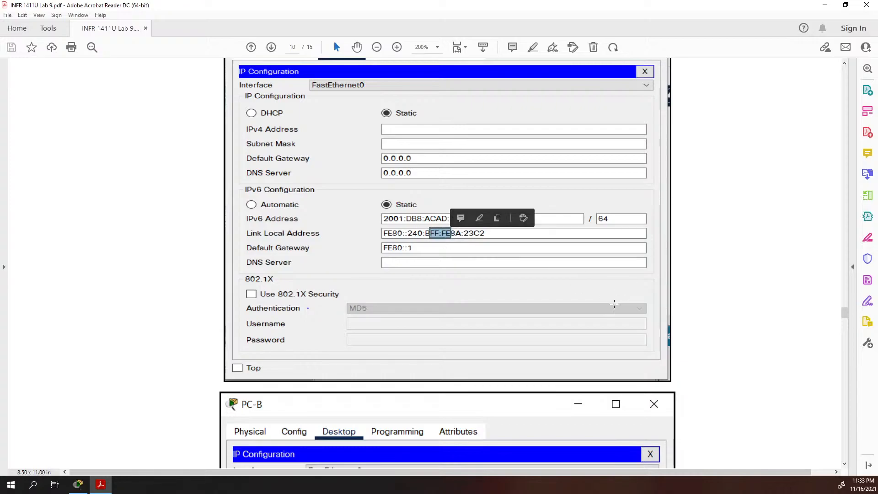
scroll(698, 304, "down", 8)
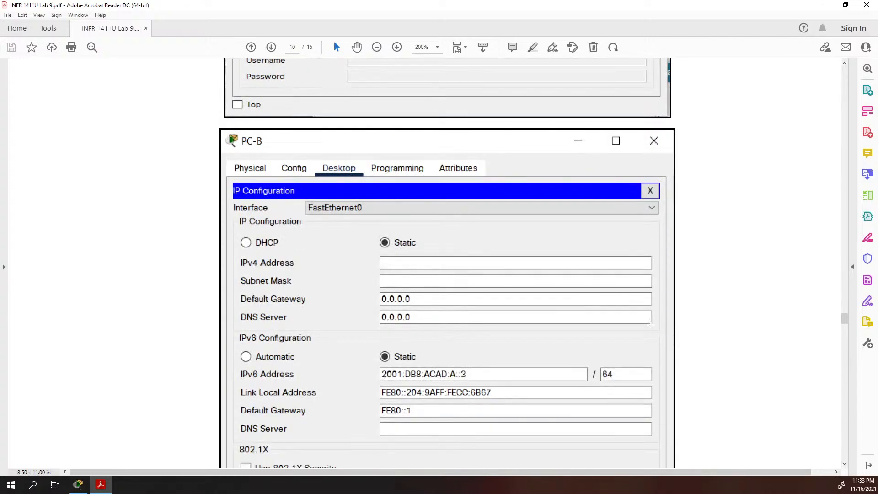
scroll(648, 324, "down", 13)
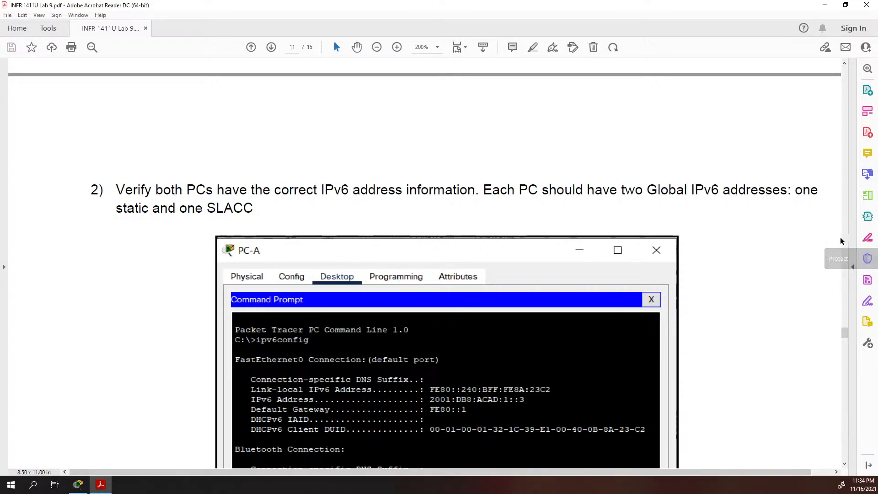
Scroll to the S1 ping results and select the ping command line in the screenshot
scroll(524, 175, "down", 7)
scroll(524, 175, "down", 15)
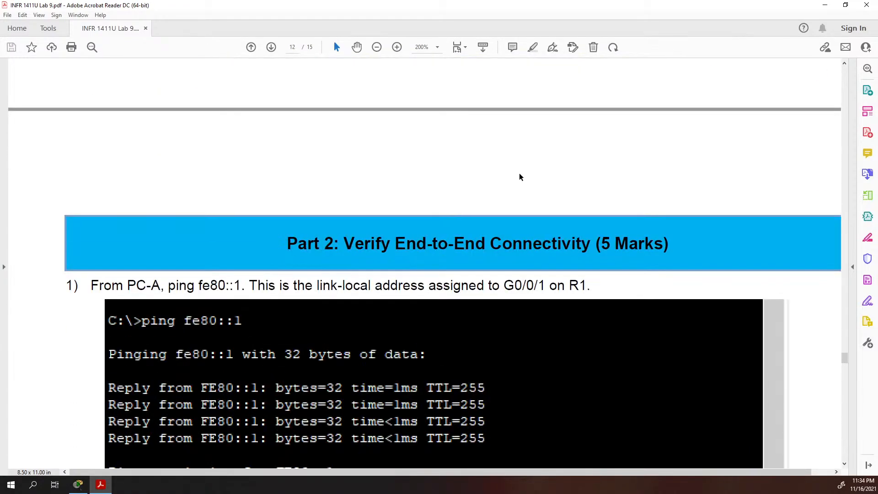
scroll(519, 179, "down", 9)
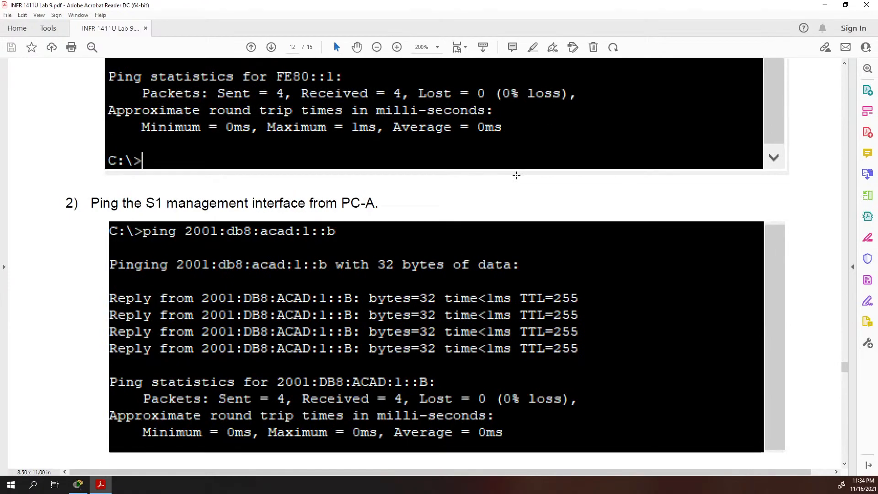
scroll(516, 175, "down", 3)
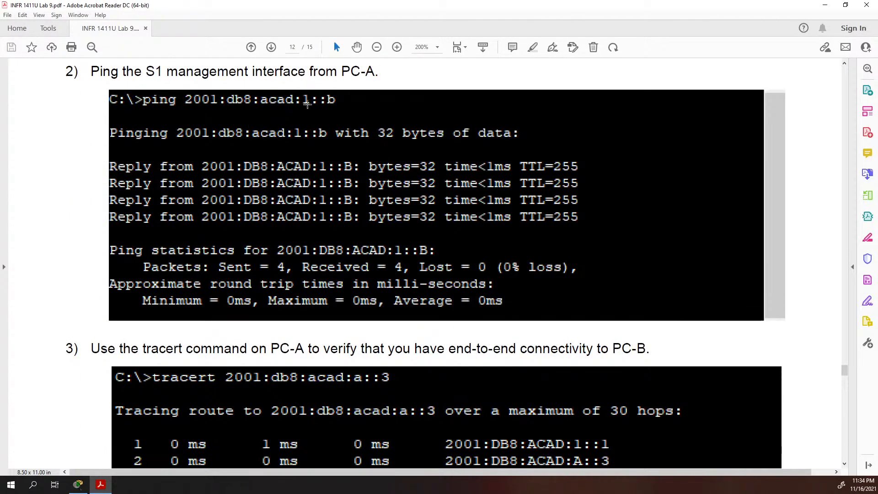
left_click_drag(340, 72, 363, 73)
left_click_drag(142, 94, 343, 114)
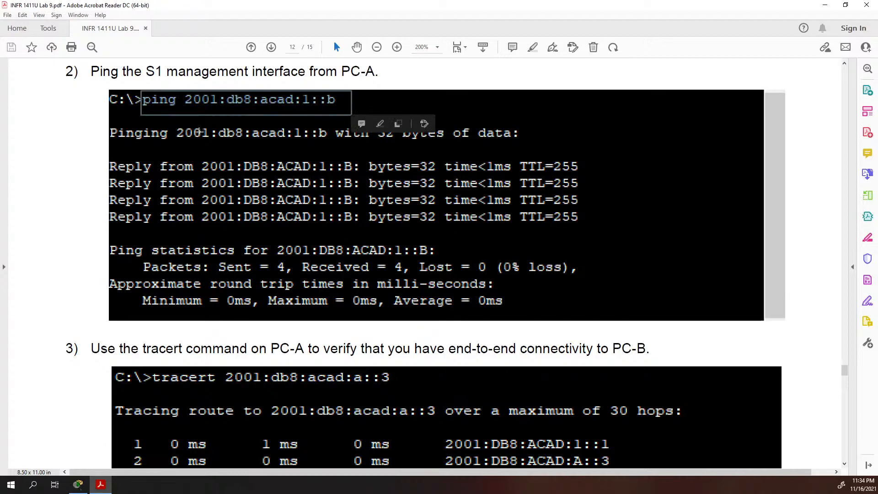
Scroll past the tracert output to step 4's PC-B ping of PC-A on page 13
scroll(159, 144, "down", 8)
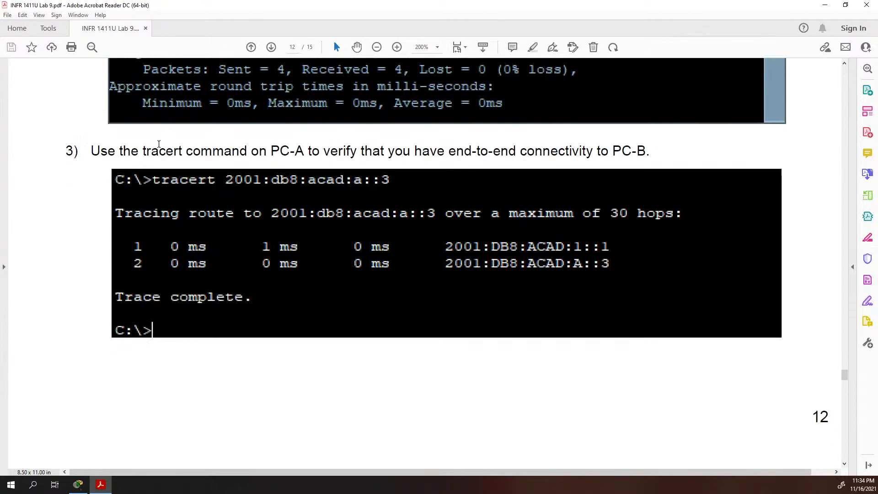
scroll(159, 144, "down", 14)
scroll(159, 147, "down", 2)
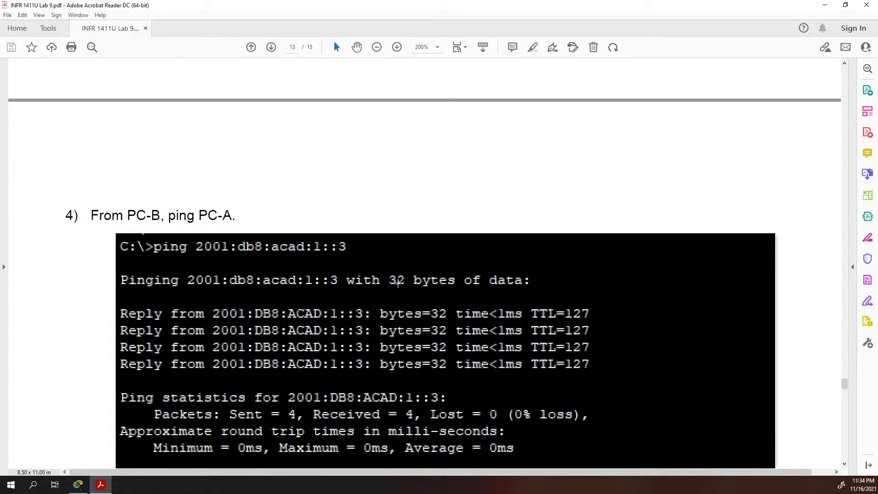
Read step 5 and the troubleshooting note, then move the PDF window aside to reveal Packet Tracer
scroll(384, 300, "down", 3)
scroll(376, 300, "down", 8)
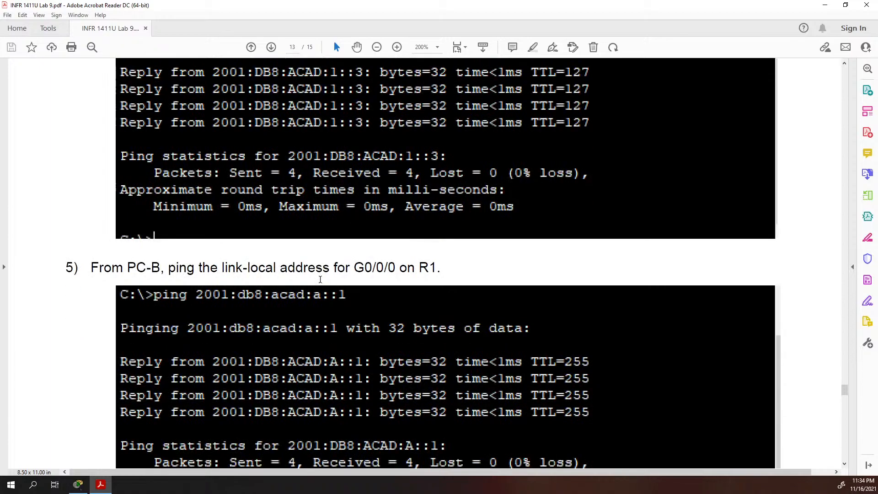
scroll(320, 280, "down", 5)
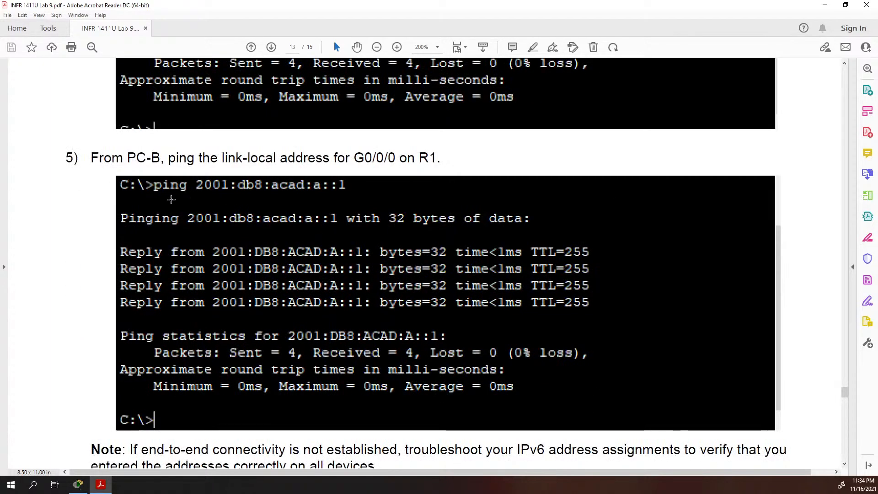
scroll(137, 173, "down", 11)
scroll(156, 174, "down", 20)
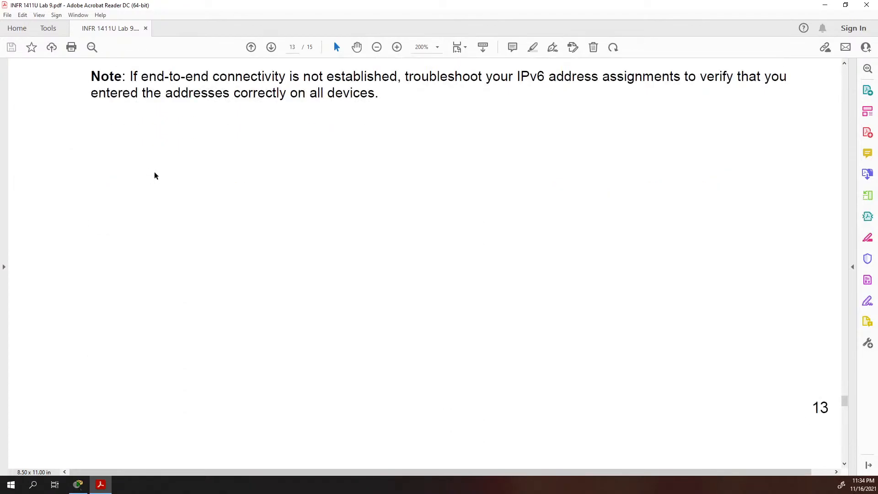
left_click_drag(341, 1, 0, 145)
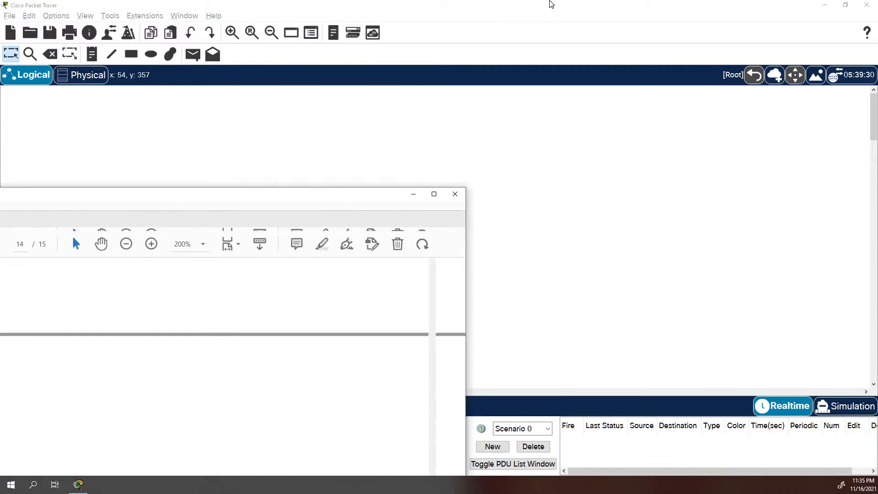
Maximize the PDF, revisit page 11's step 2 selecting SLACC, then move the window aside
double_click(486, 5)
scroll(345, 192, "up", 10)
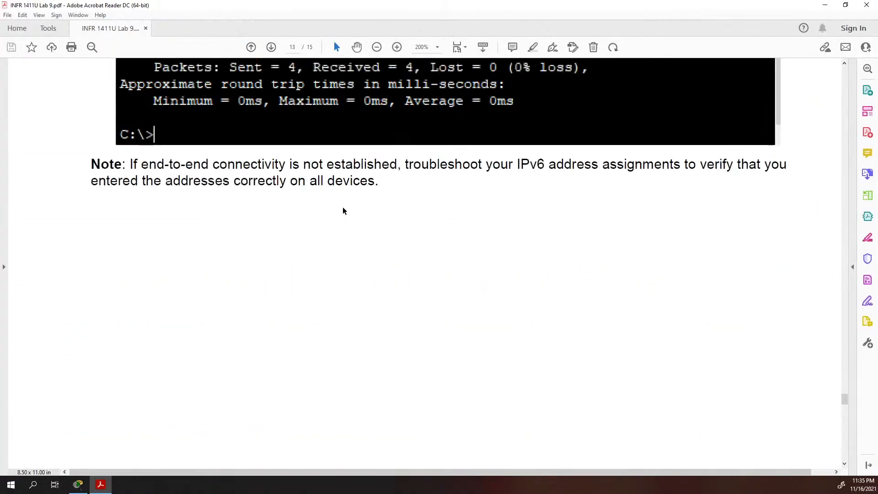
scroll(343, 202, "up", 15)
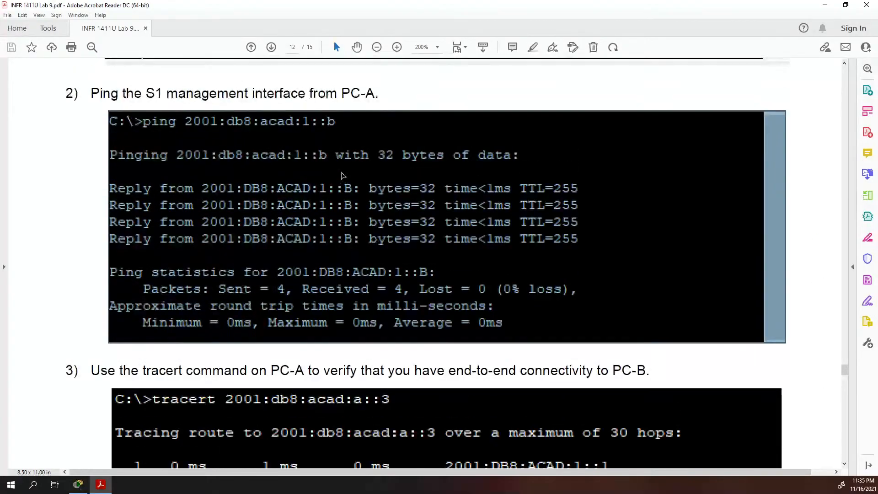
scroll(343, 176, "up", 15)
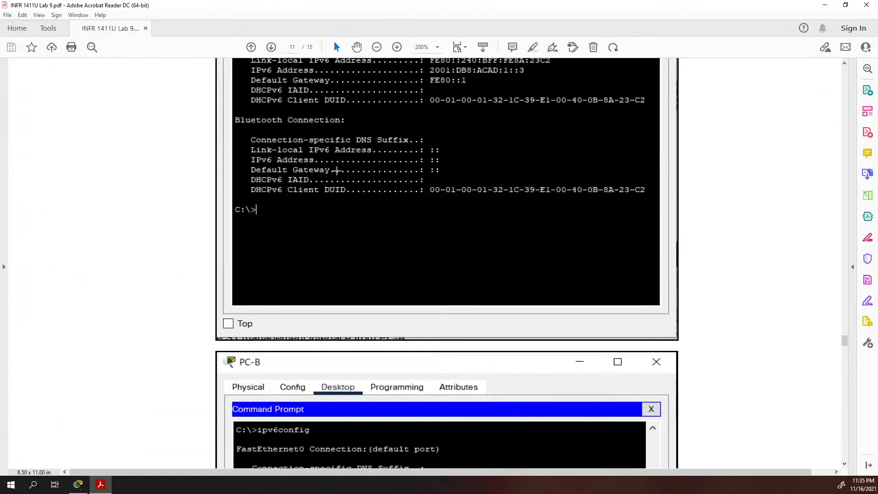
scroll(336, 172, "down", 3)
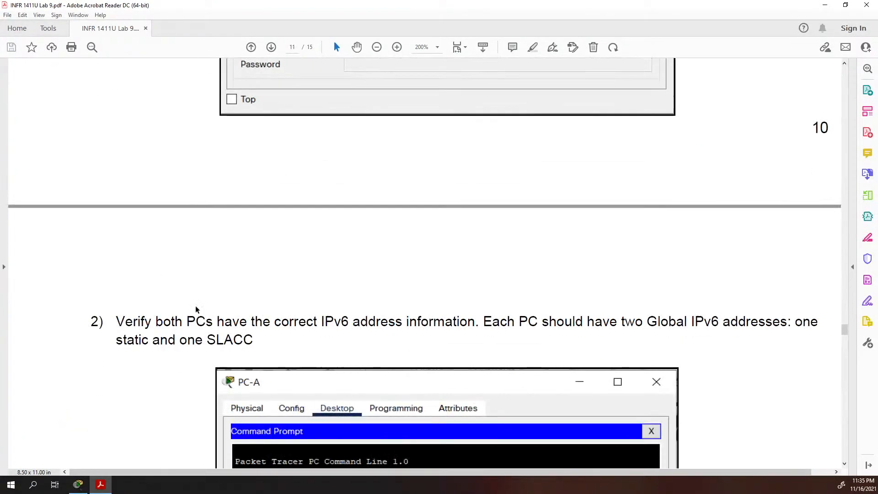
double_click(234, 339)
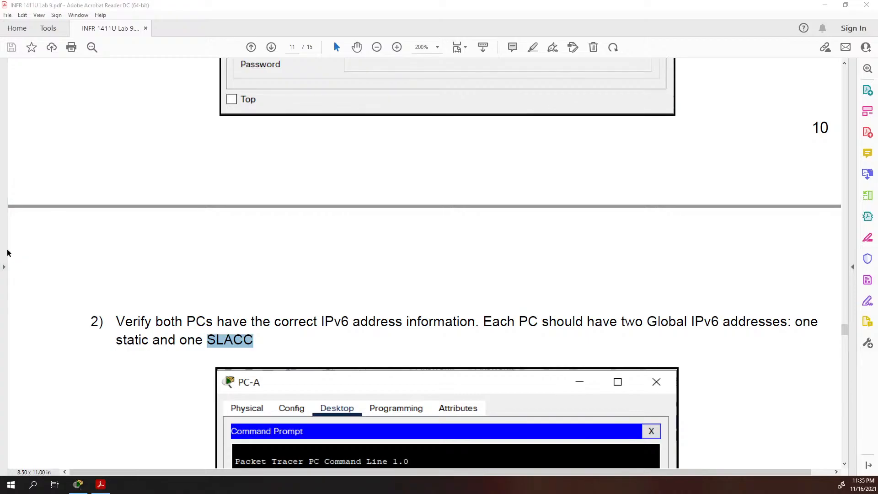
left_click_drag(351, 6, 0, 178)
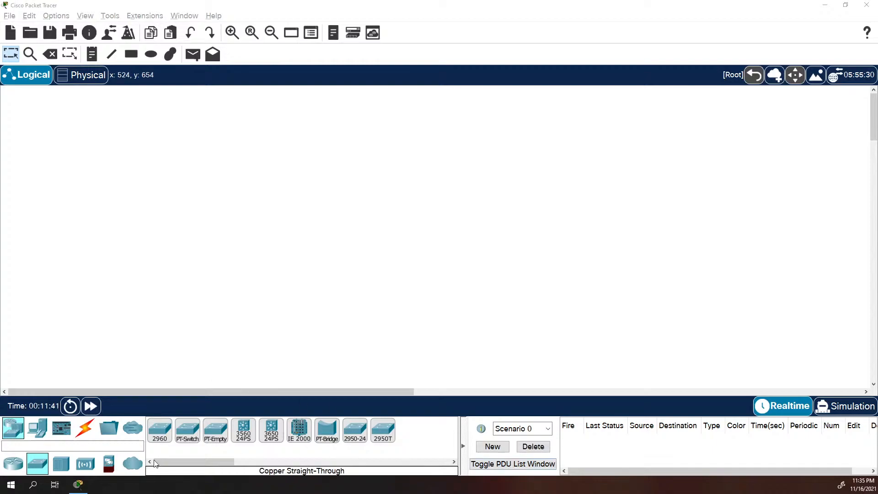
Place a PC, a 3650-24PS multilayer switch and an ISR4321 router on the canvas
left_click(38, 428)
left_click_drag(159, 430, 128, 196)
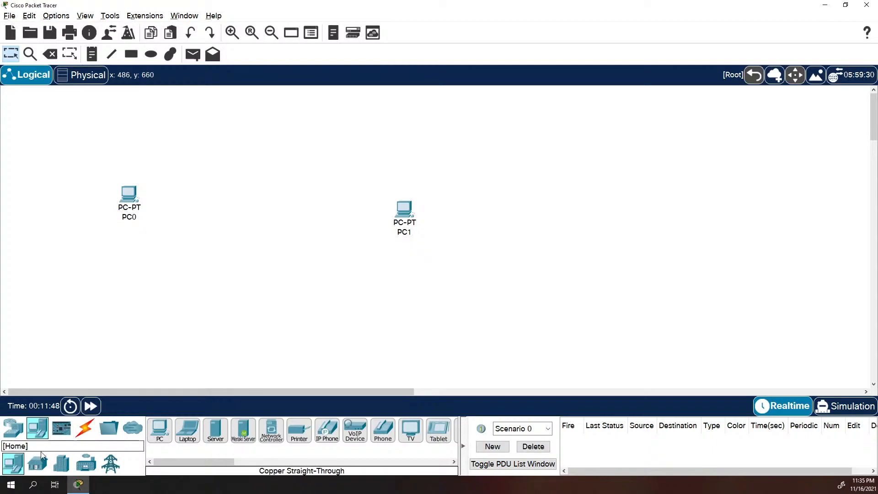
left_click(13, 428)
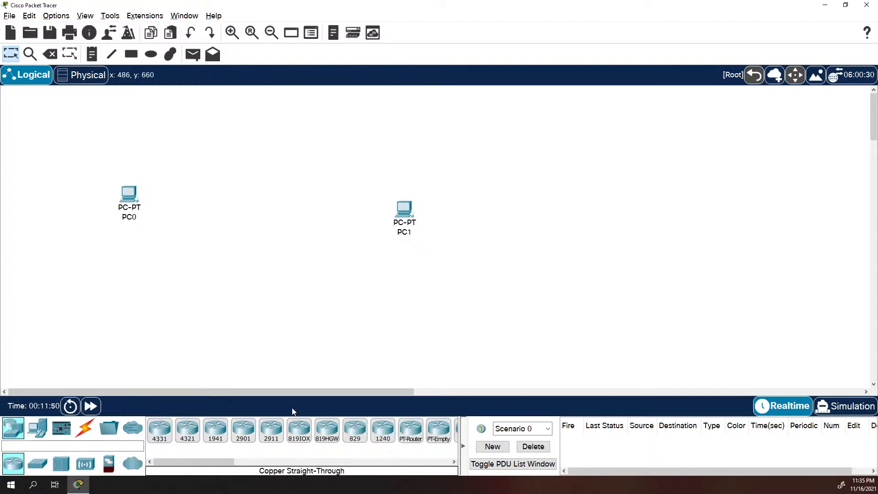
left_click(38, 463)
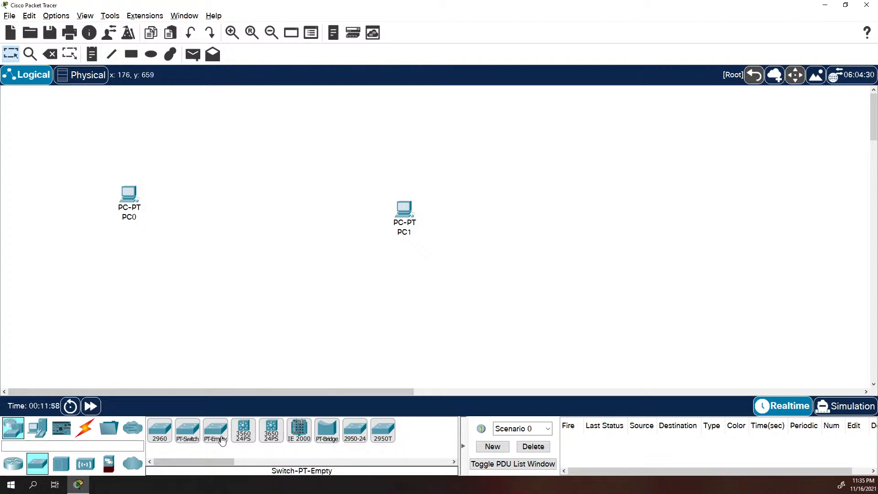
left_click(271, 430)
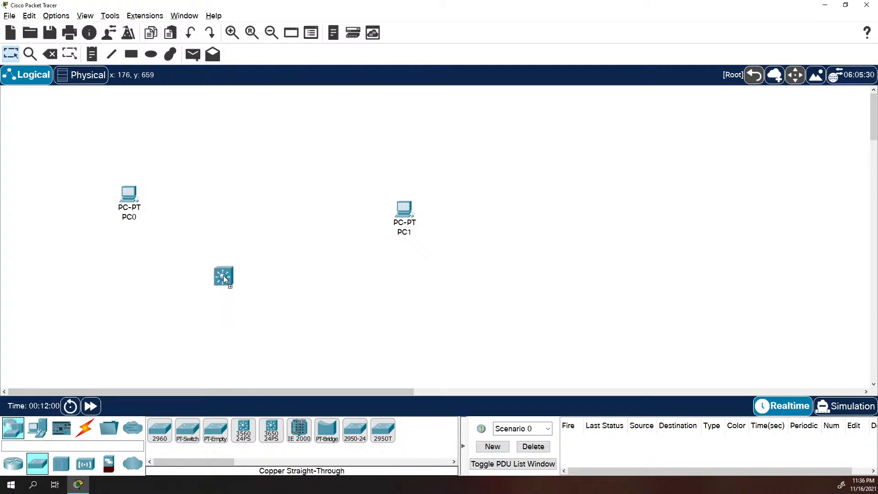
left_click(216, 209)
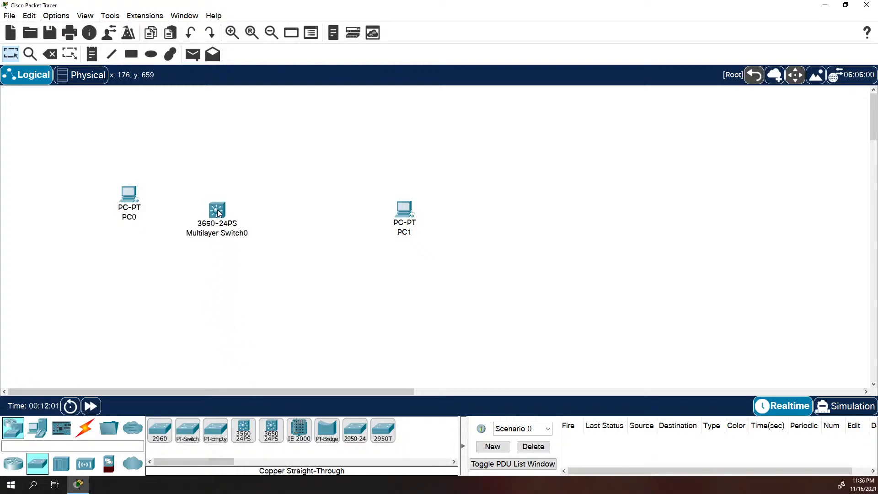
left_click(12, 463)
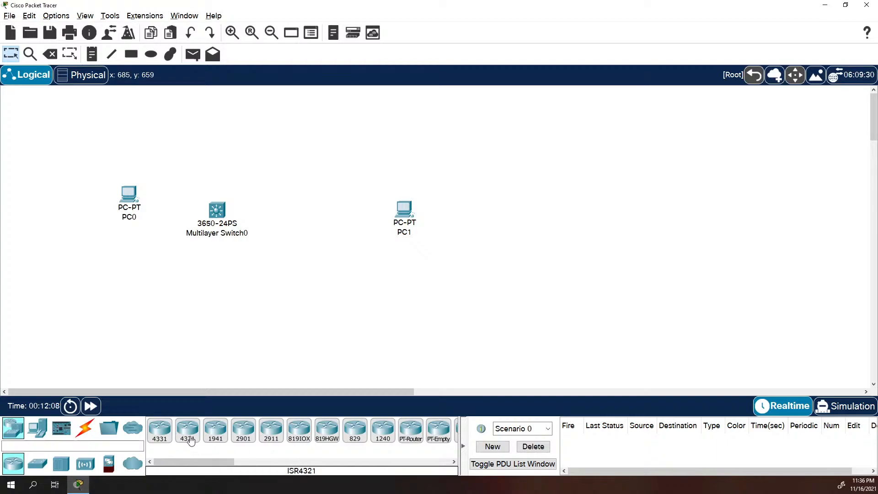
left_click_drag(190, 440, 313, 224)
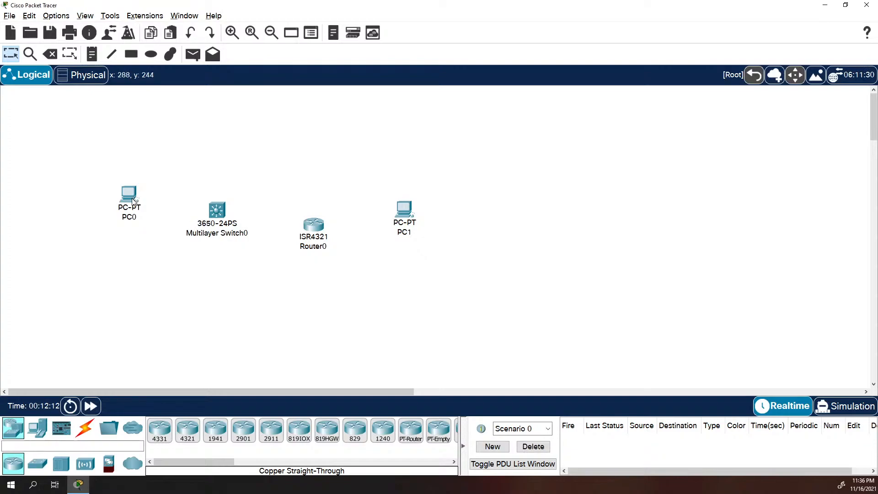
Arrange PC0, the multilayer switch, Router0 and PC1 into one aligned row
left_click_drag(132, 196, 117, 223)
left_click_drag(224, 214, 213, 228)
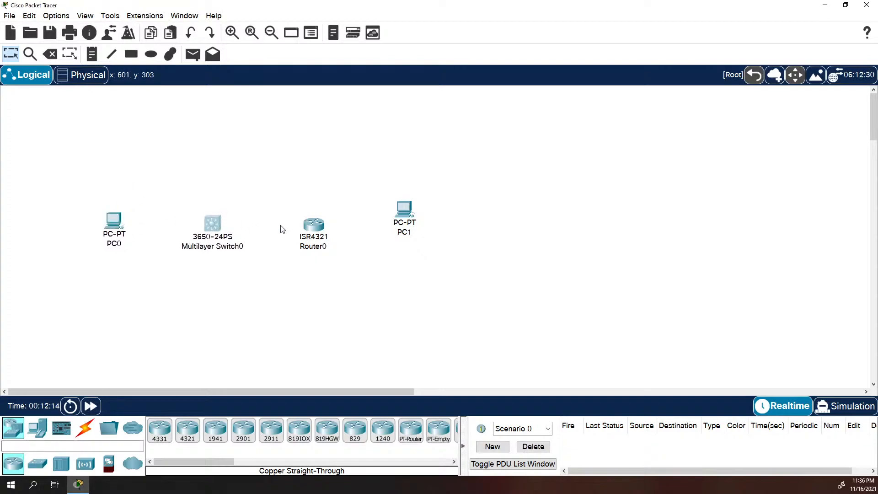
left_click_drag(326, 230, 324, 222)
left_click_drag(404, 210, 428, 222)
left_click_drag(315, 222, 319, 230)
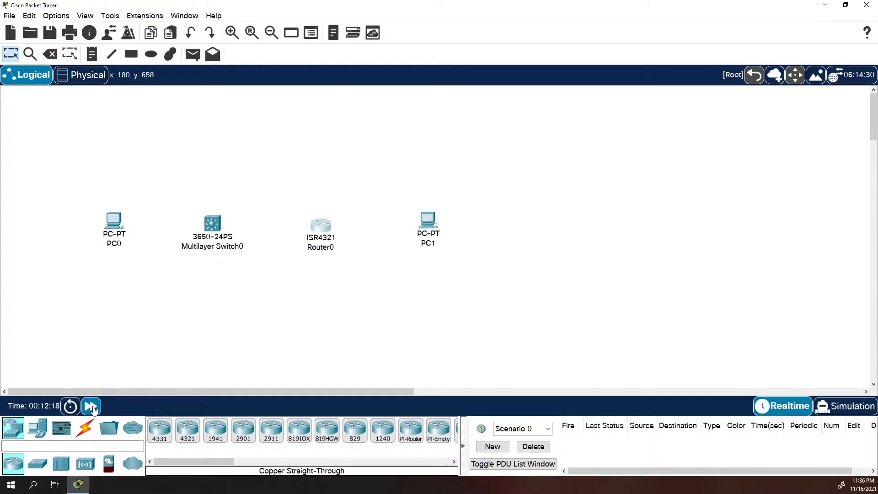
left_click(85, 427)
left_click(215, 430)
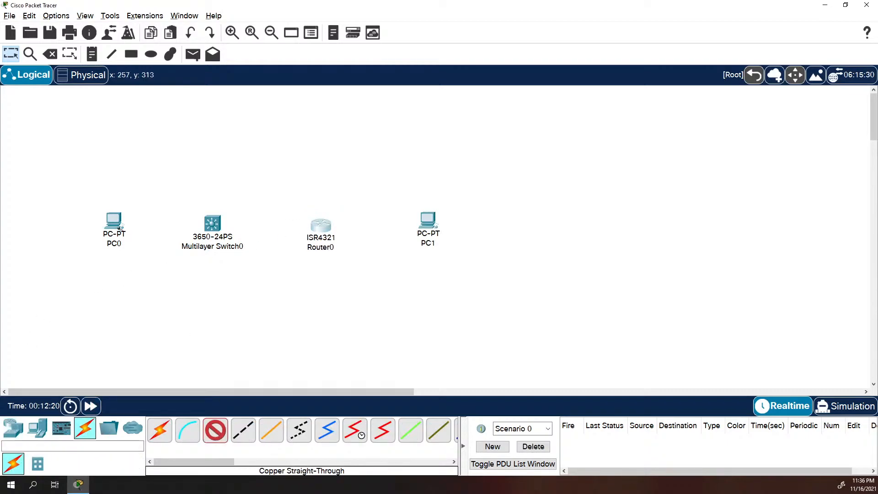
Cable PC0's FastEthernet0 to the switch's GigabitEthernet1/0/6 with a straight-through cable
left_click(122, 223)
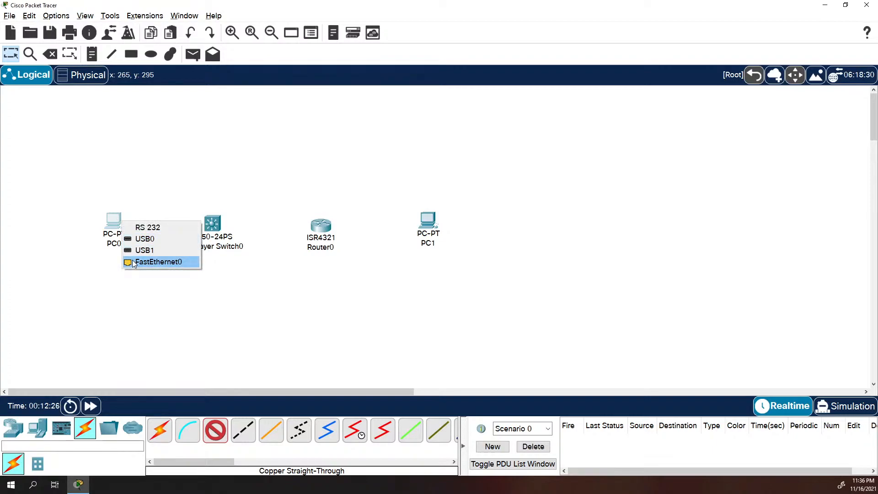
left_click(166, 262)
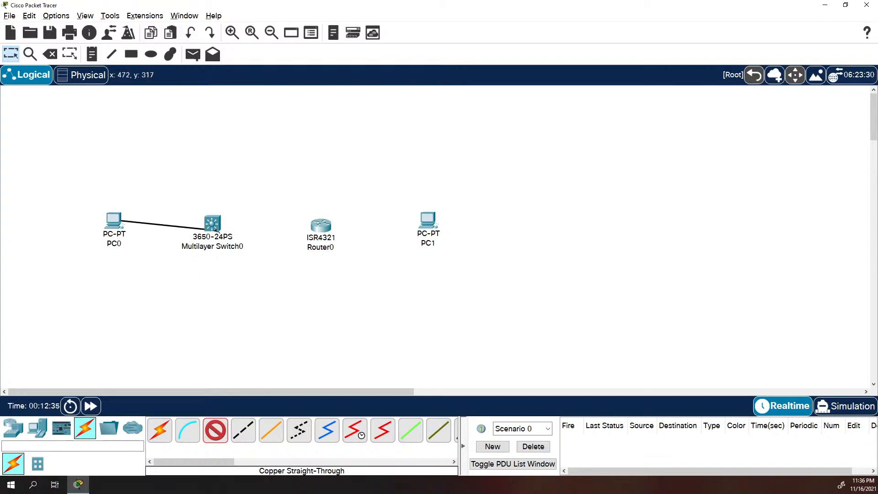
mouse_move(212, 224)
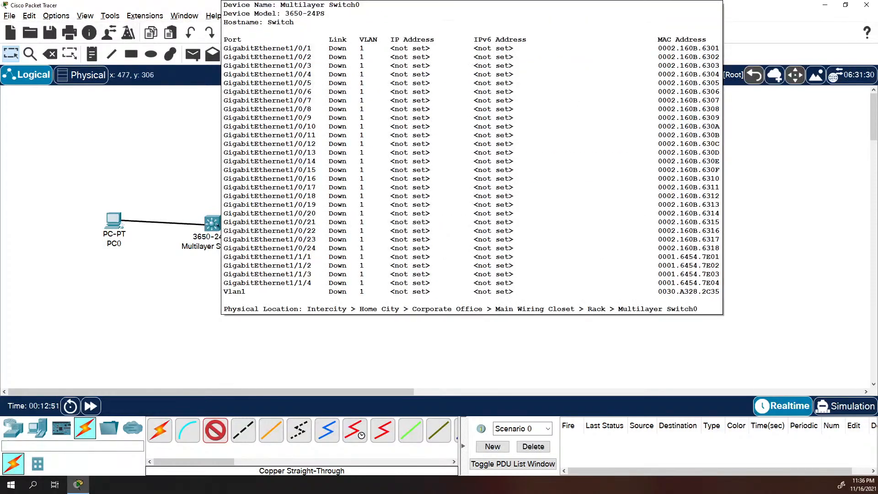
left_click(214, 224)
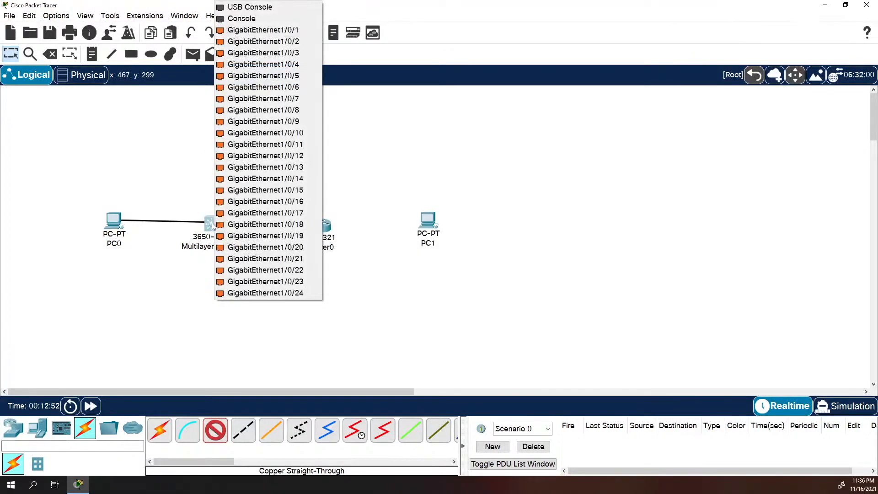
left_click(305, 88)
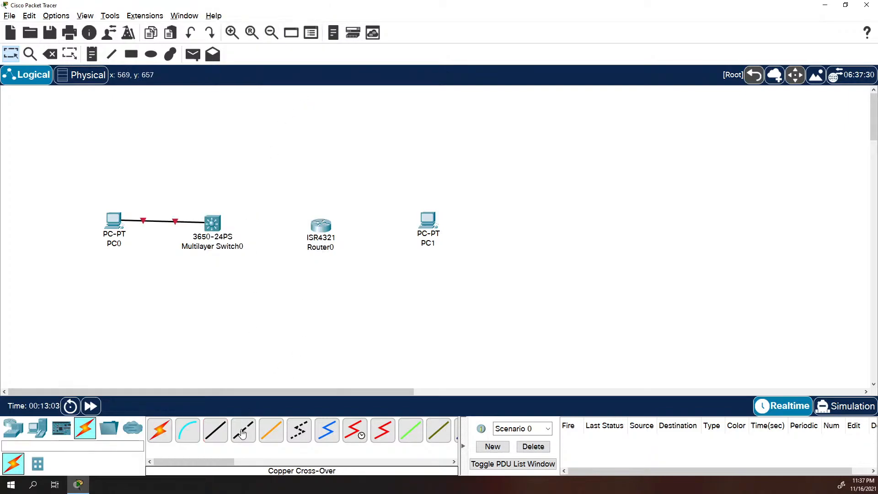
Connect the switch to Router0's GigabitEthernet0/0/1 with a copper straight-through cable
left_click(215, 430)
left_click(224, 232)
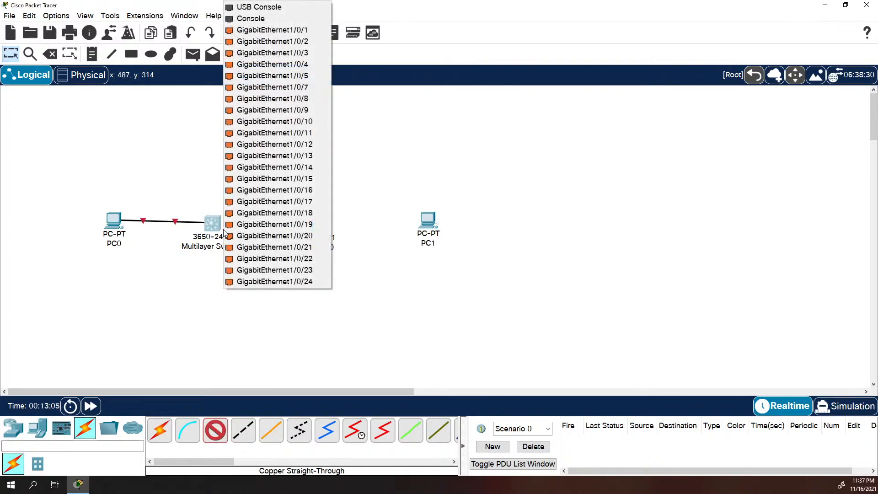
left_click(297, 76)
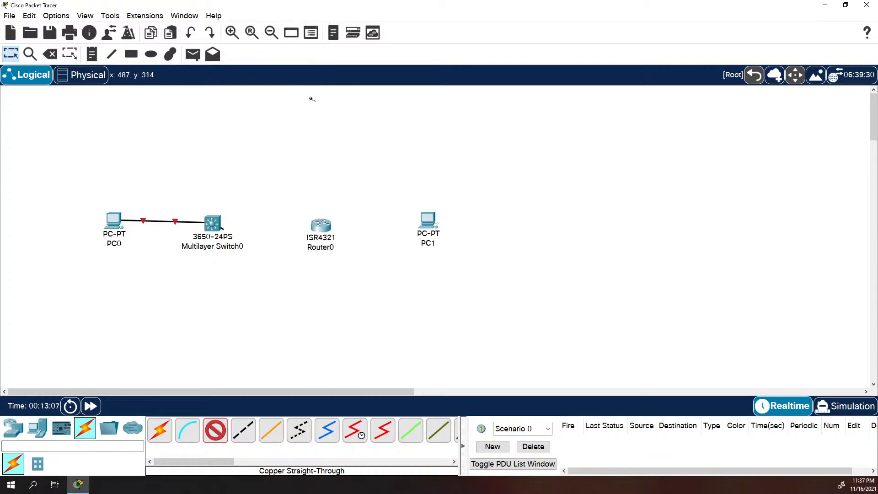
left_click(320, 227)
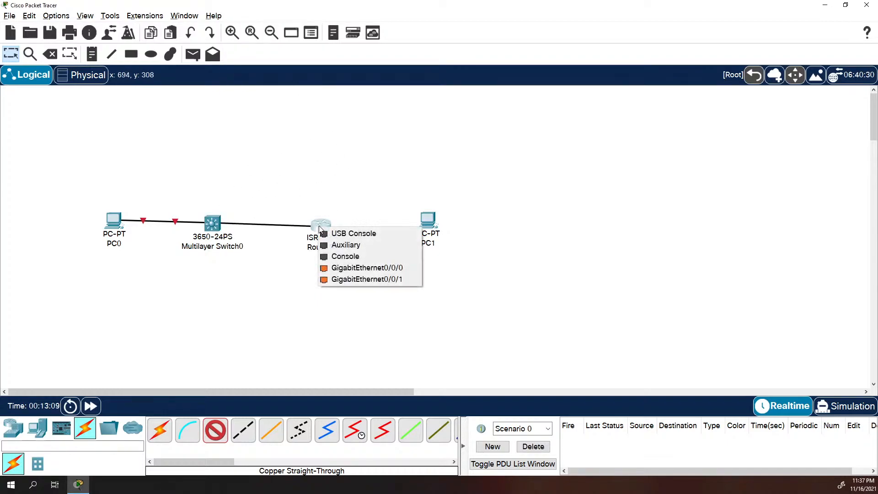
left_click(402, 279)
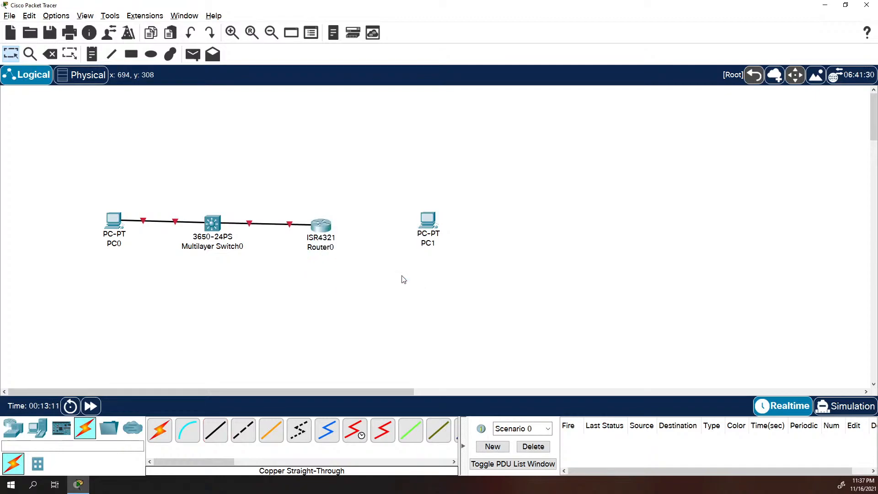
Connect Router0's GigabitEthernet0/0/0 to PC1's FastEthernet0 with a copper cross-over cable
left_click(243, 430)
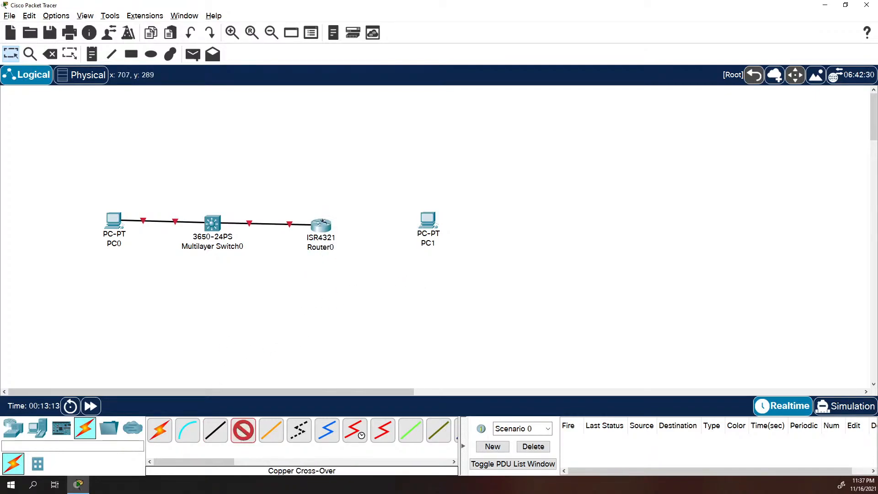
left_click(320, 228)
left_click(364, 269)
left_click(425, 221)
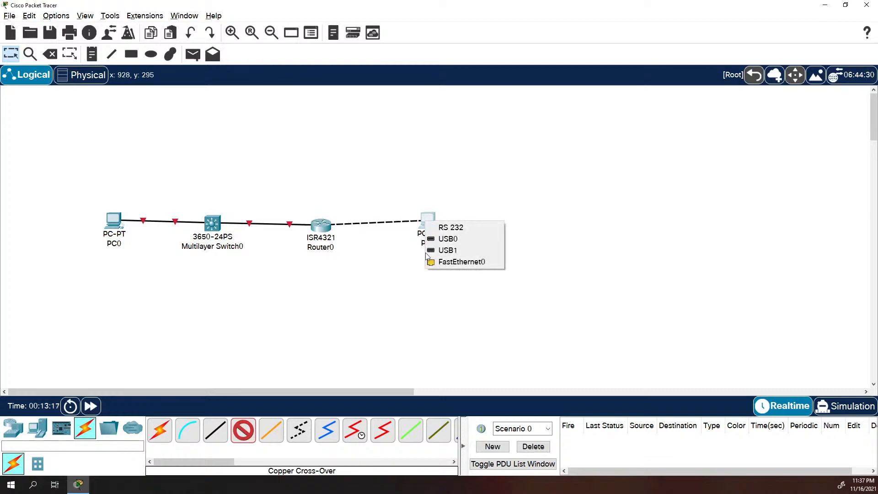
left_click(442, 265)
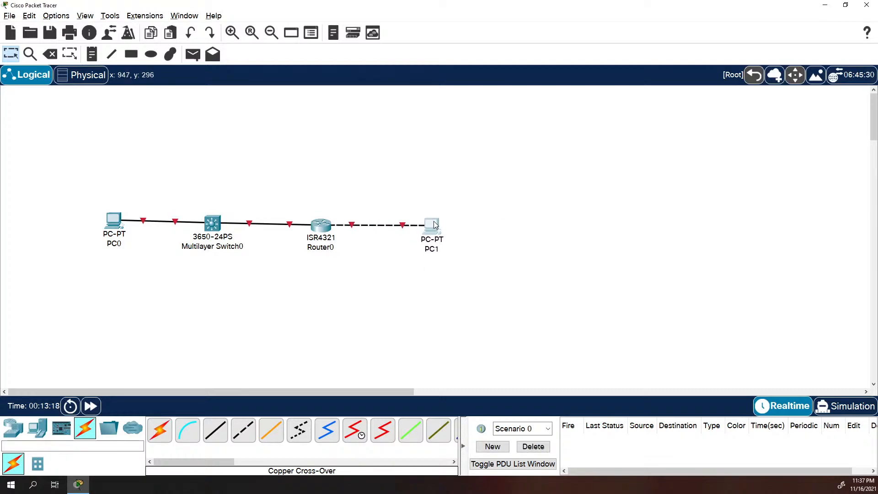
Rename PC0 to PC-A and PC1 to PC-B
left_click(116, 243)
double_click(116, 244)
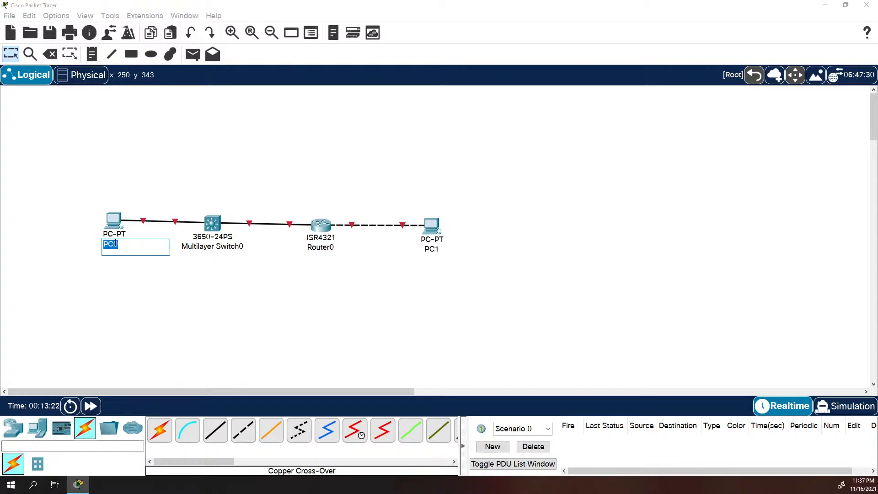
type("PC-A")
left_click(431, 249)
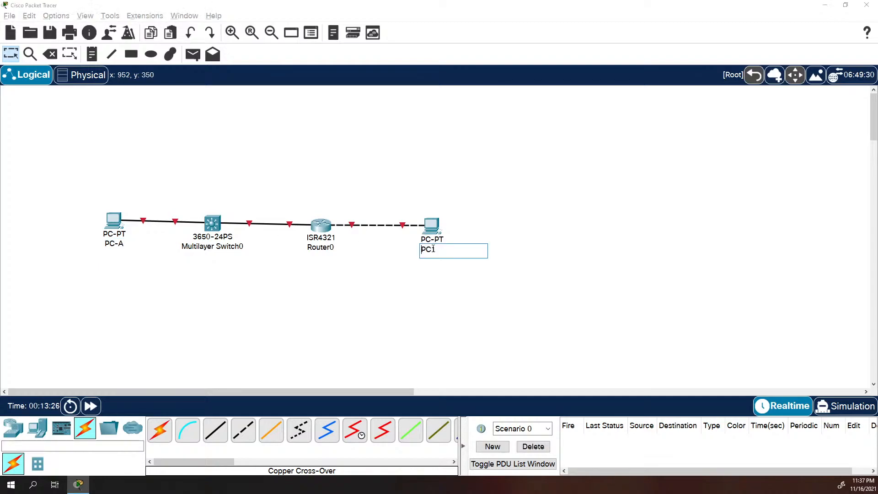
double_click(432, 249)
type("PC-N")
key("BackSpace")
type("B")
key("Return")
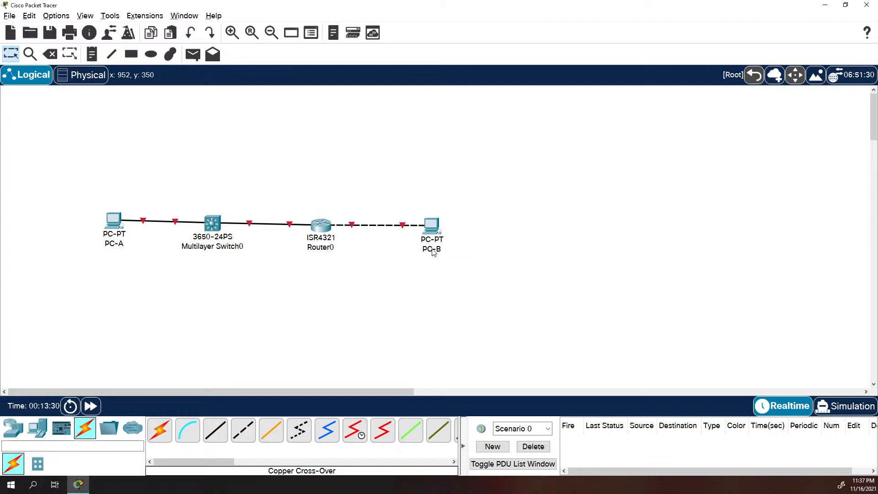
Rename Router0 to R1 and Multilayer Switch0 to S1
left_click(320, 247)
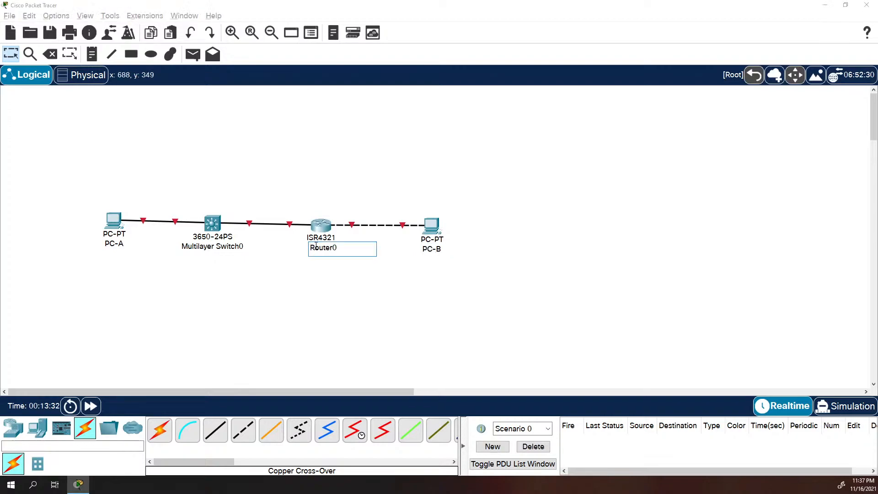
double_click(324, 248)
type("R1")
key("Return")
left_click(217, 247)
triple_click(218, 247)
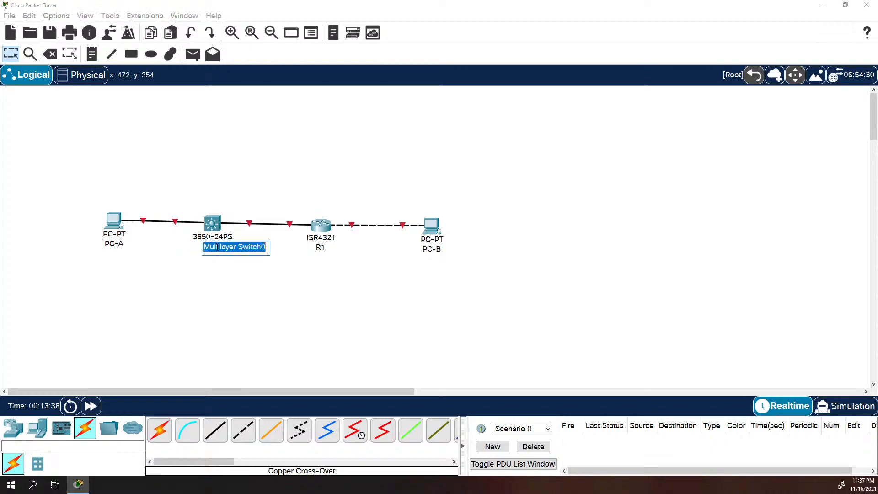
type("S1")
key("Return")
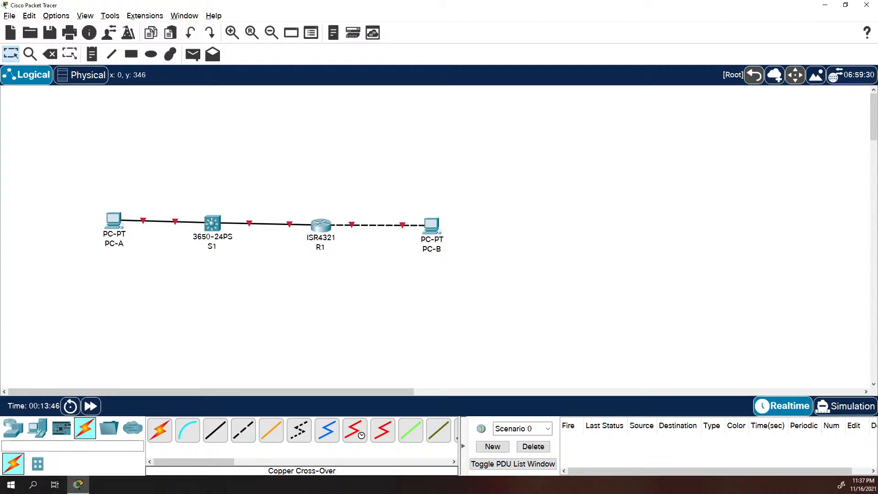
Open R1's CLI and answer 'n' to skip the initial configuration dialog
left_click(319, 229)
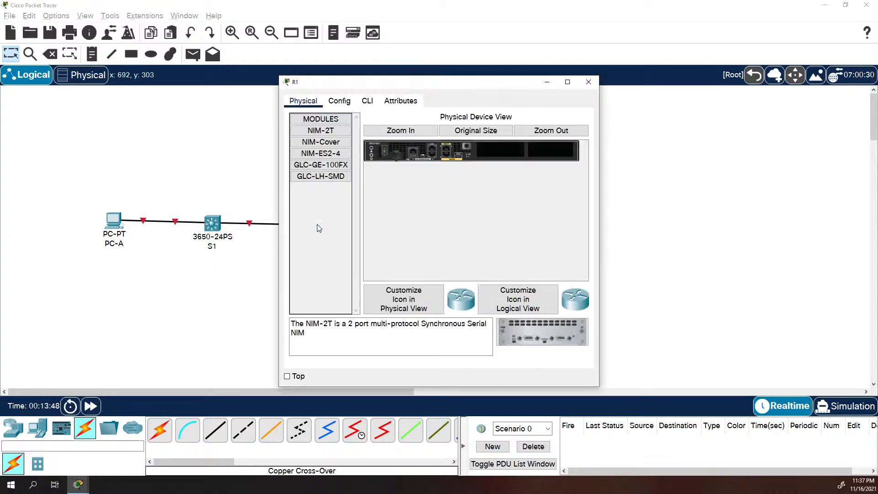
left_click(369, 102)
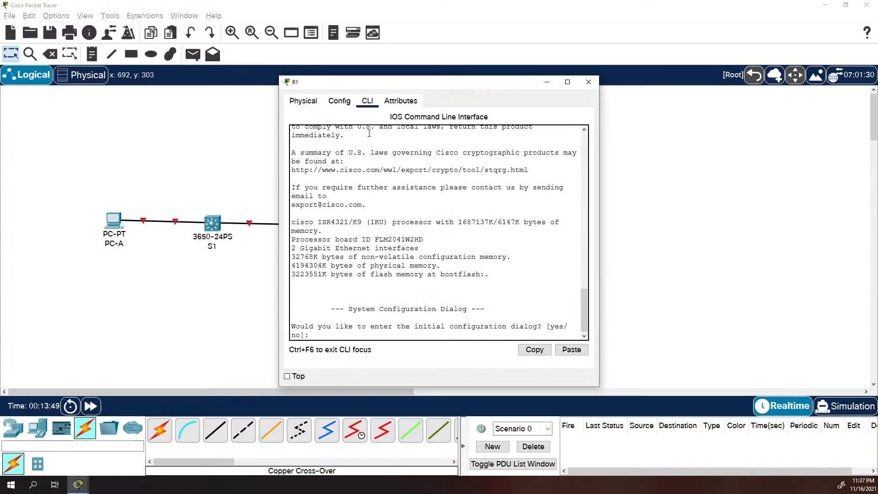
left_click(405, 295)
type("n")
key("Return")
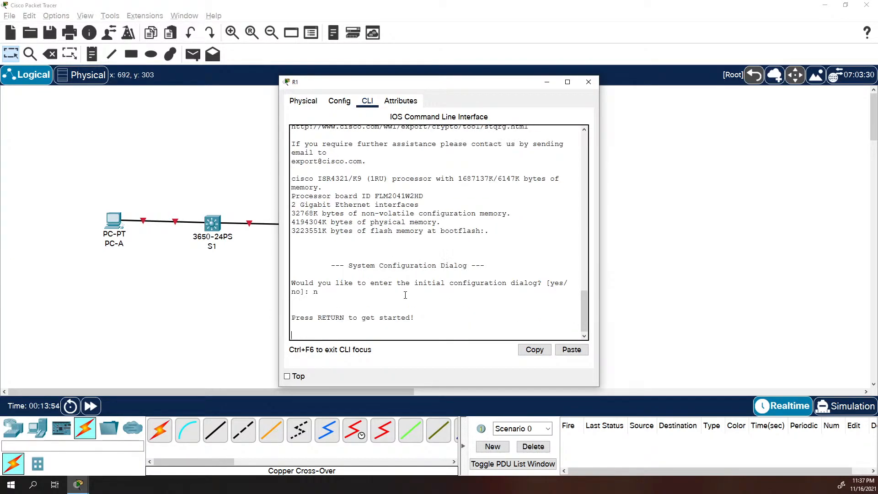
key("Return")
Enter privileged mode with 'en' and global configuration with 'conf t'
type("en")
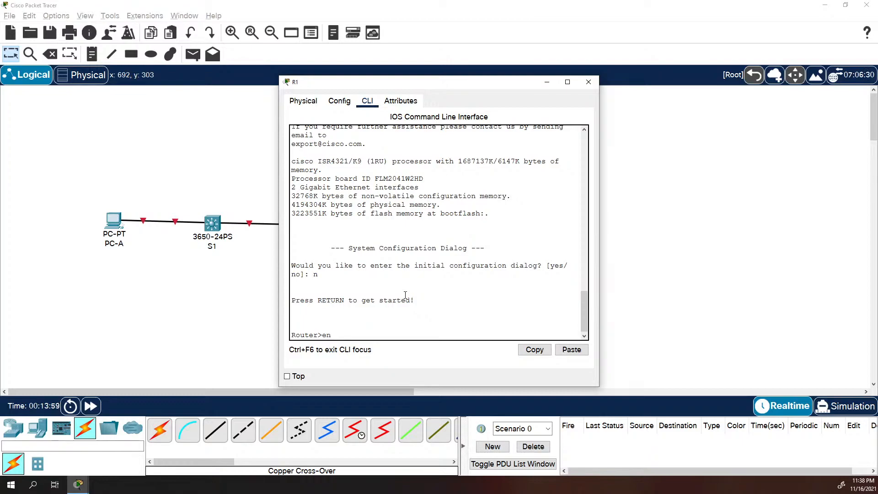
key("Return")
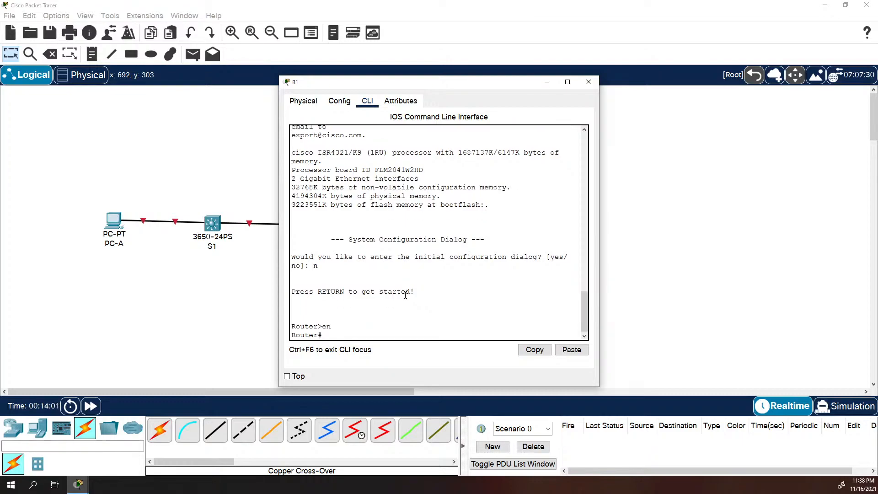
type("conf")
type(" t")
key("Return")
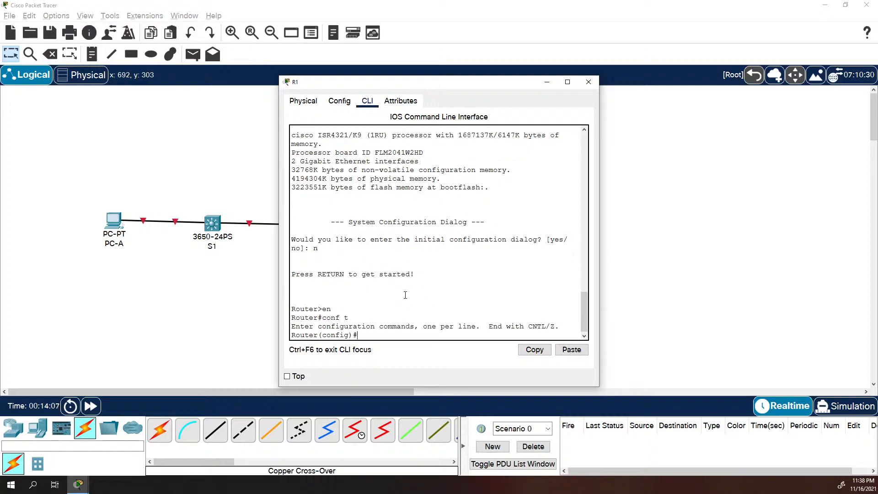
Set hostname R1 and give line con 0 a password with login
type("hostname R1")
key("Return")
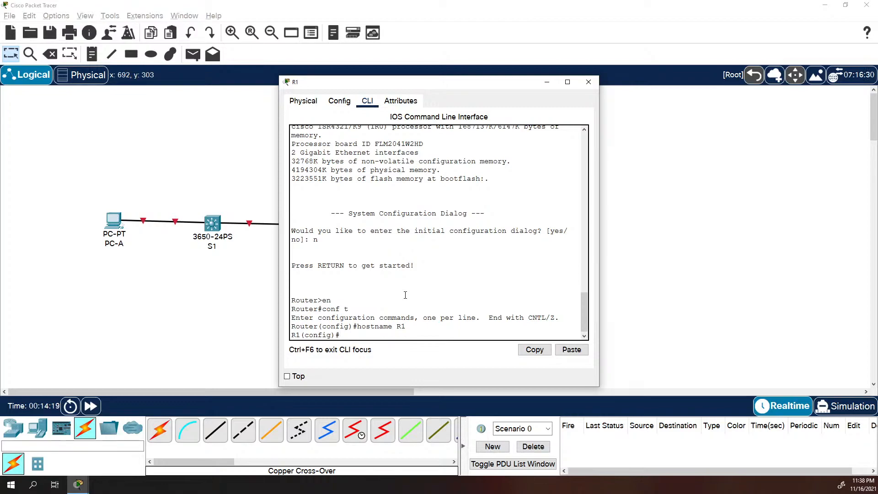
type("line von")
key("BackSpace")
key("BackSpace")
type("con 0")
key("Return")
type("p")
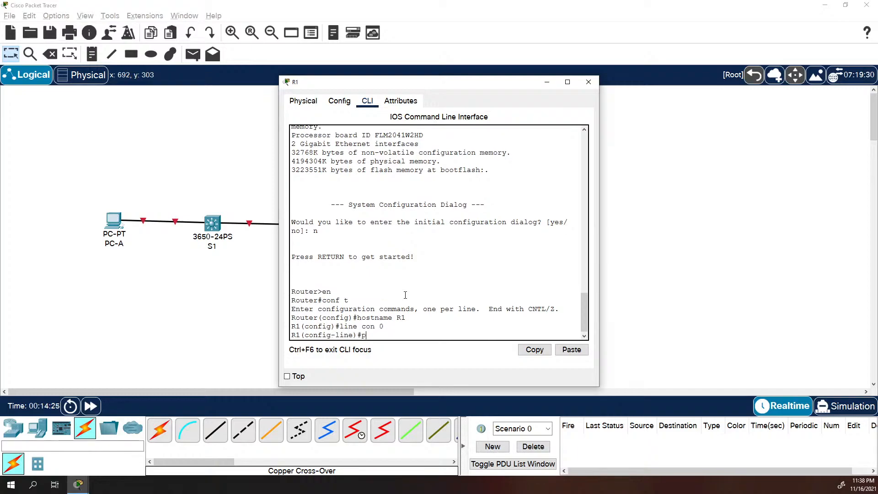
type("assword cisco")
key("Return")
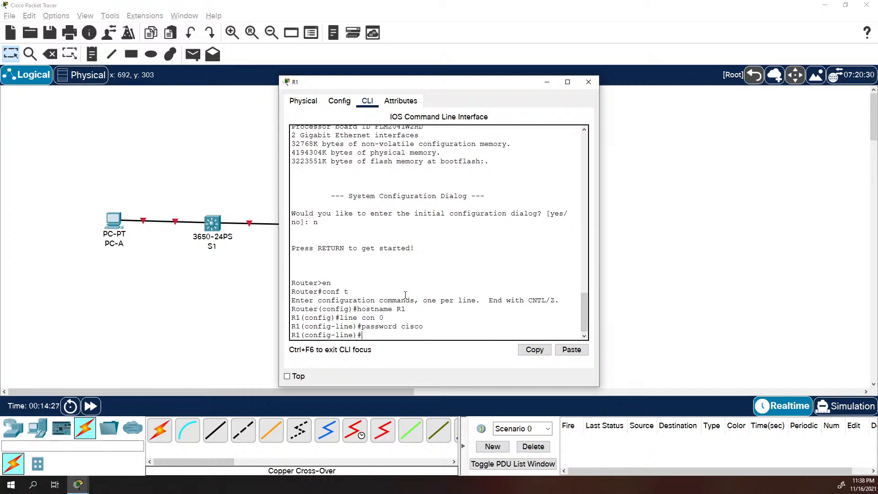
type("login")
key("Return")
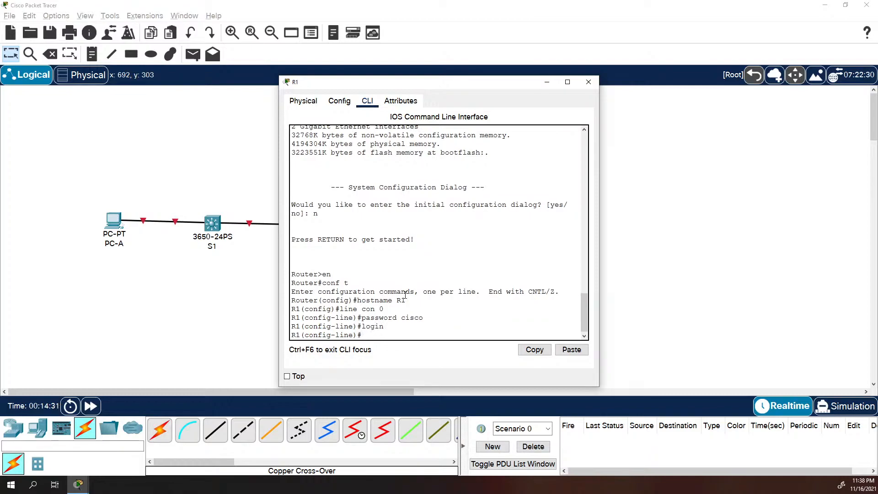
Set a password with login on line vty 0 15
type("line vty 0 15")
key("Return")
type("password ciwsc")
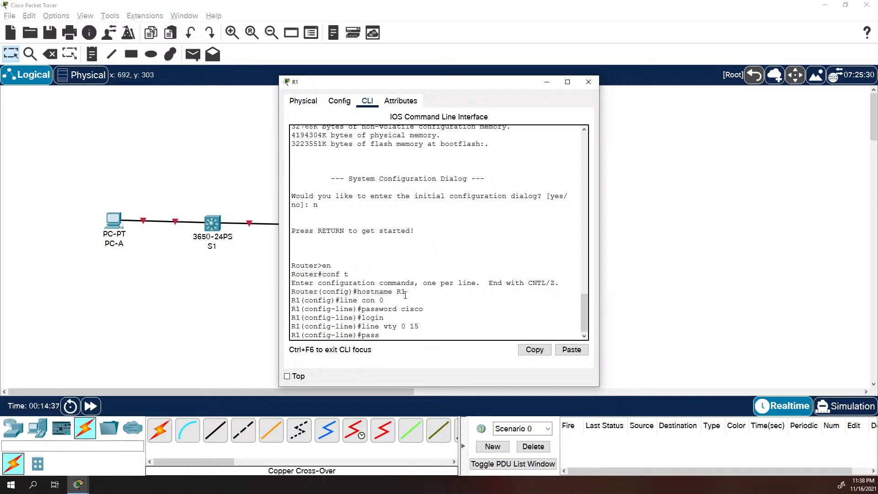
key("BackSpace")
key("BackSpace")
key("BackSpace")
type("sco")
key("Return")
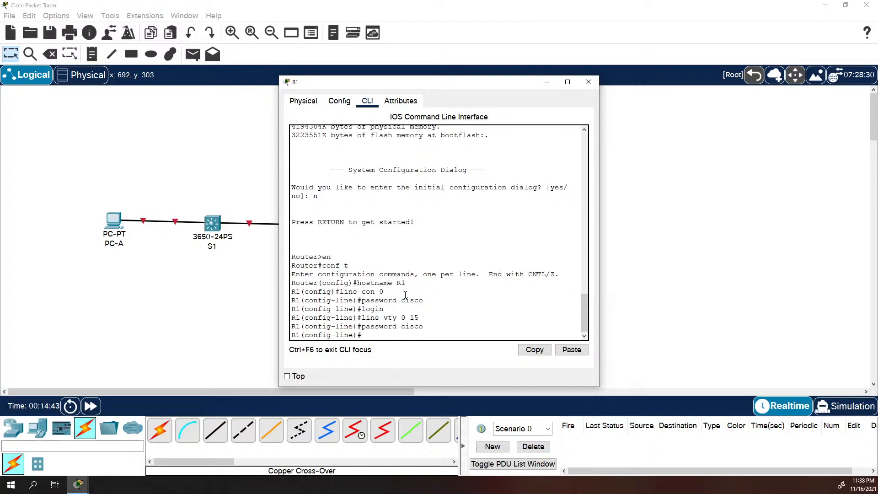
type("login")
key("Return")
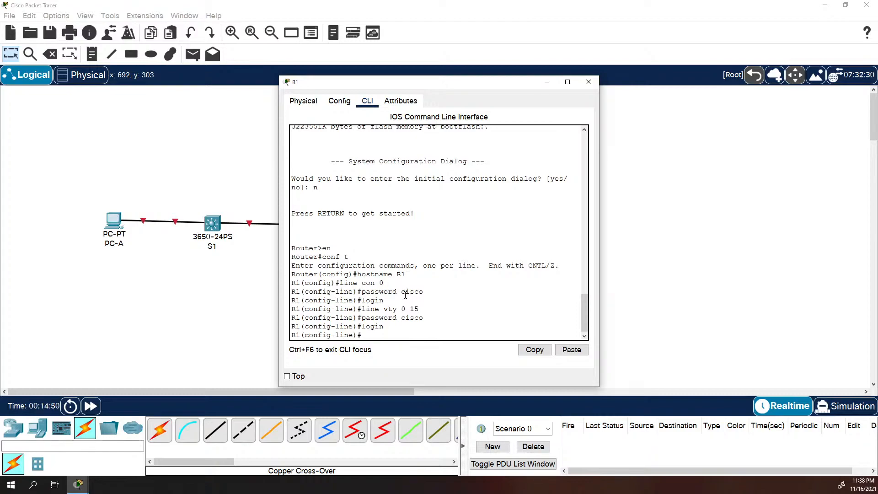
Apply exec-timeout 0 0 to the vty and console lines, then start logging synchronous
type("xec")
key("Tab")
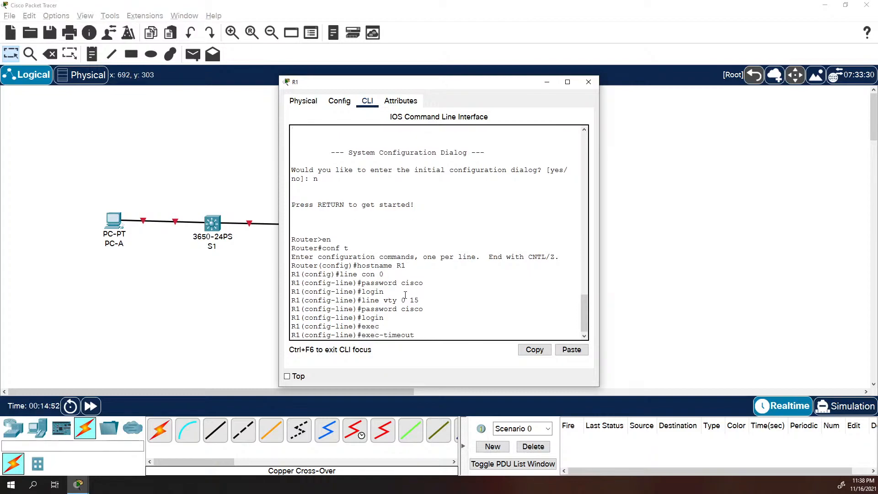
type("0 0")
key("Return")
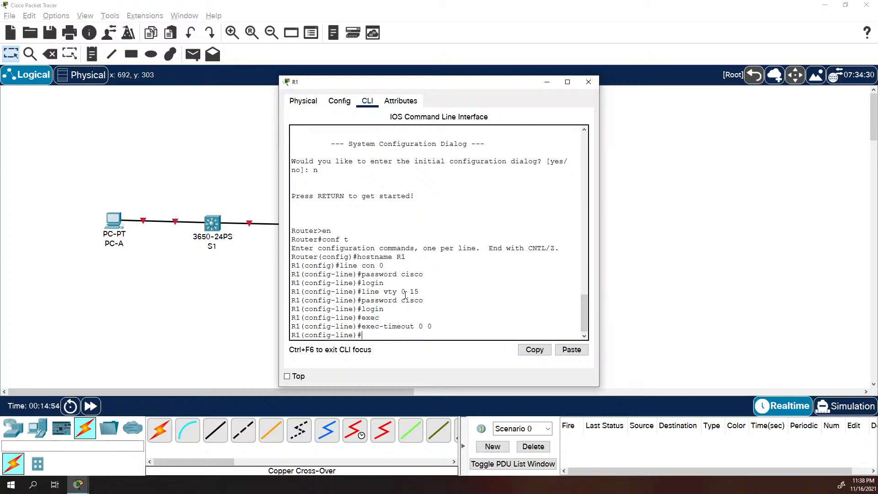
type("line con 0")
key("Return")
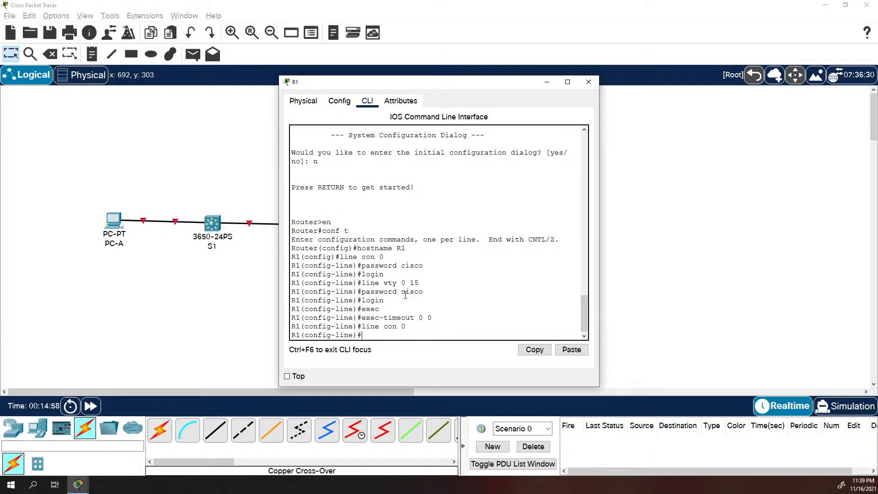
type("exe")
key("Tab")
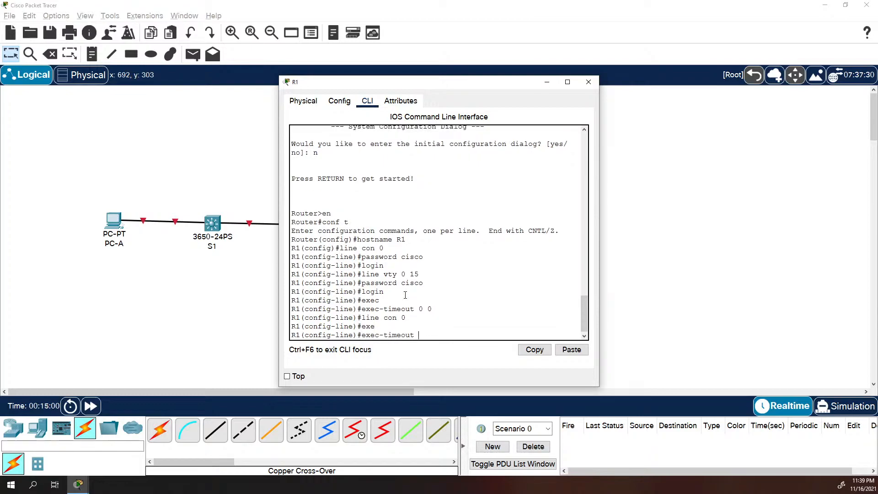
type("0 0")
key("Return")
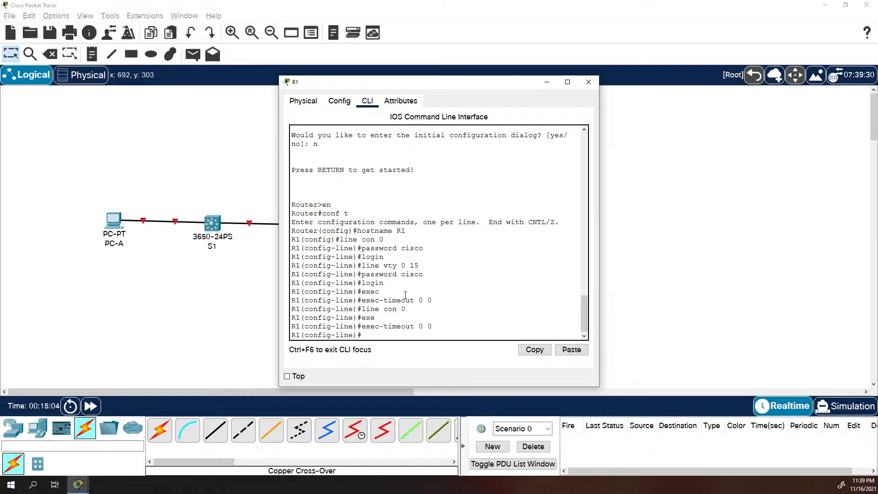
type("logging sy")
key("Tab")
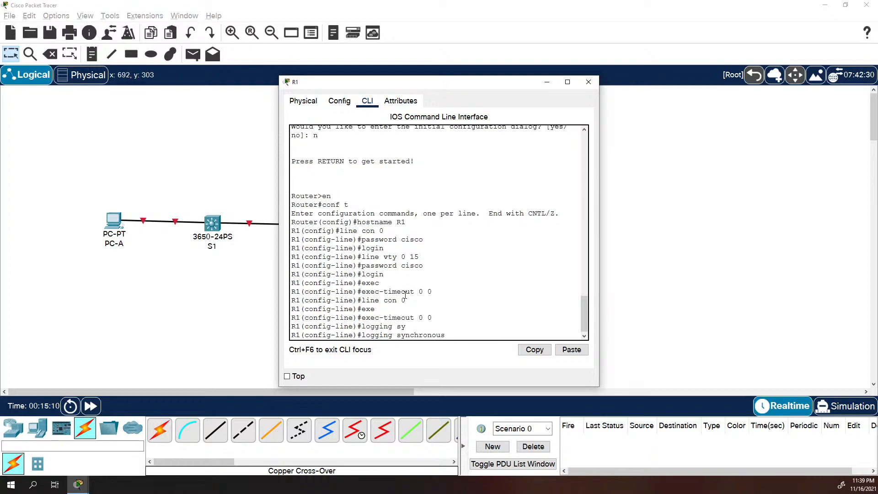
Apply logging synchronous to R1's console line (line con 0)
key("Return")
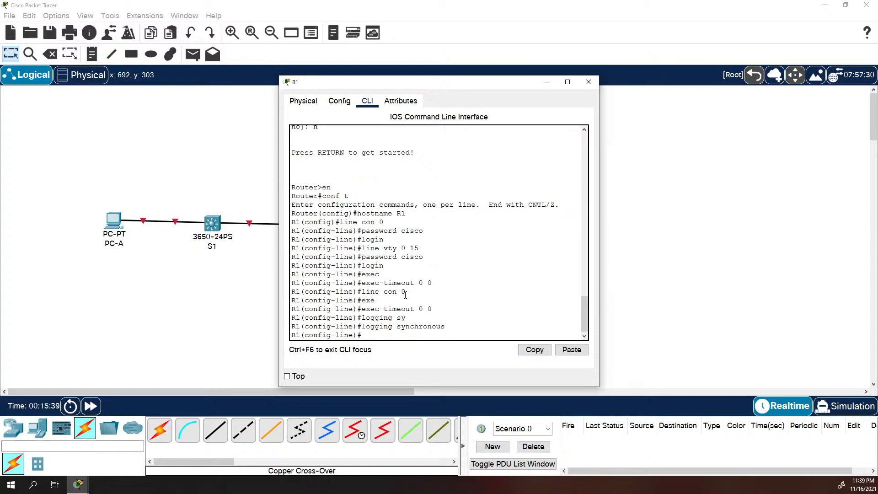
Leave line configuration and set R1's MOTD banner to 'No Unauthorized Access'
type("exkt")
key("Return")
type("e")
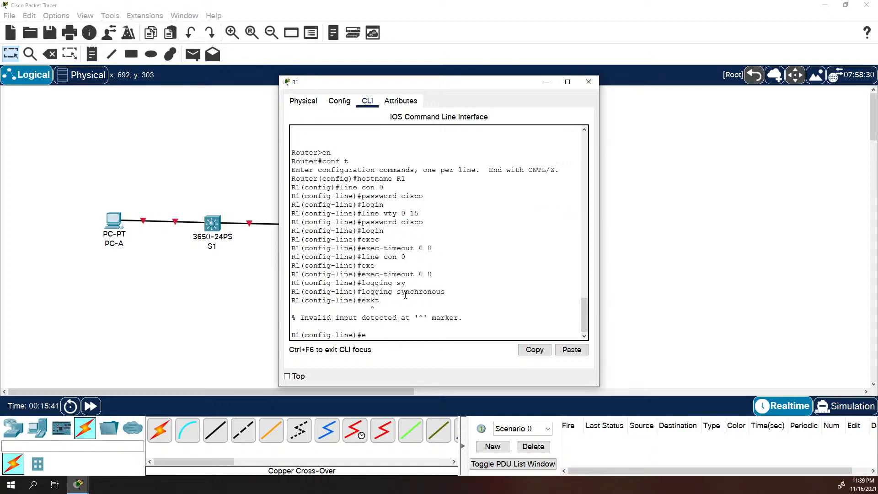
type("xit")
key("Return")
type("ba")
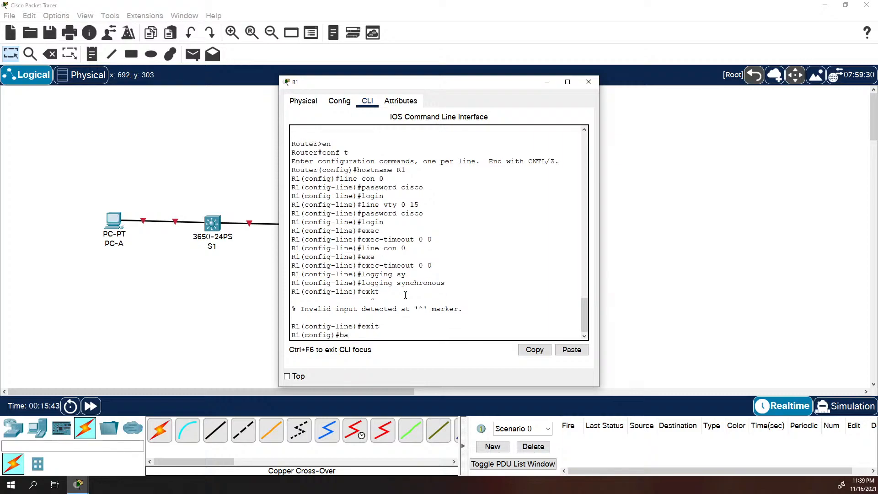
type("nner motd $")
type("No Au")
key("BackSpace")
type("Unauthorized Ac")
key("BackSpace")
key("BackSpace")
key("BackSpace")
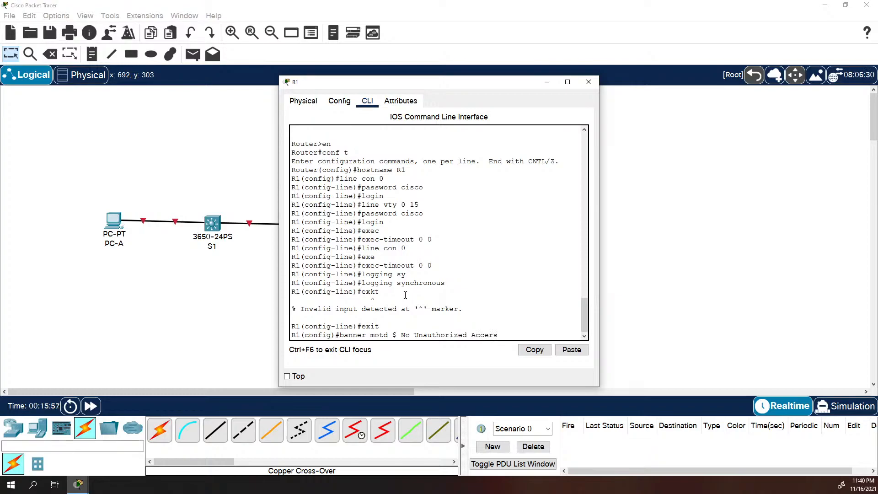
type("ss $")
key("Return")
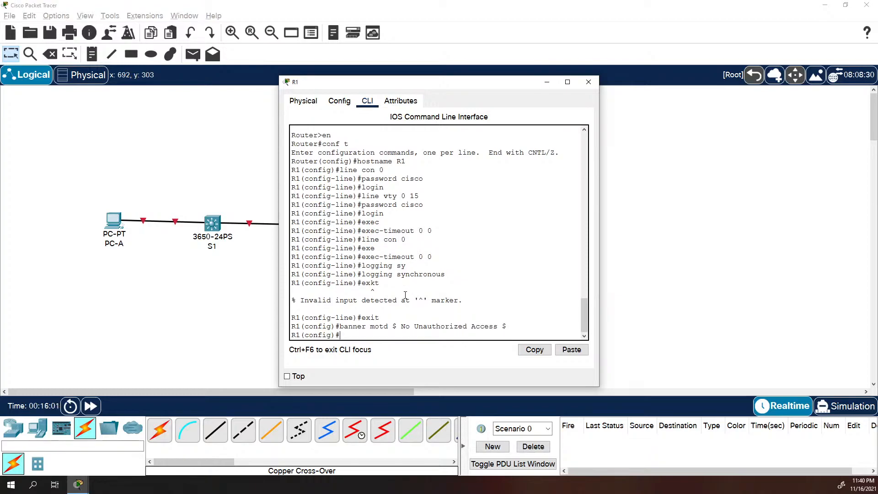
Disable DNS lookups on R1 with no ip domain-lookup
type("no ip domain")
key("Tab")
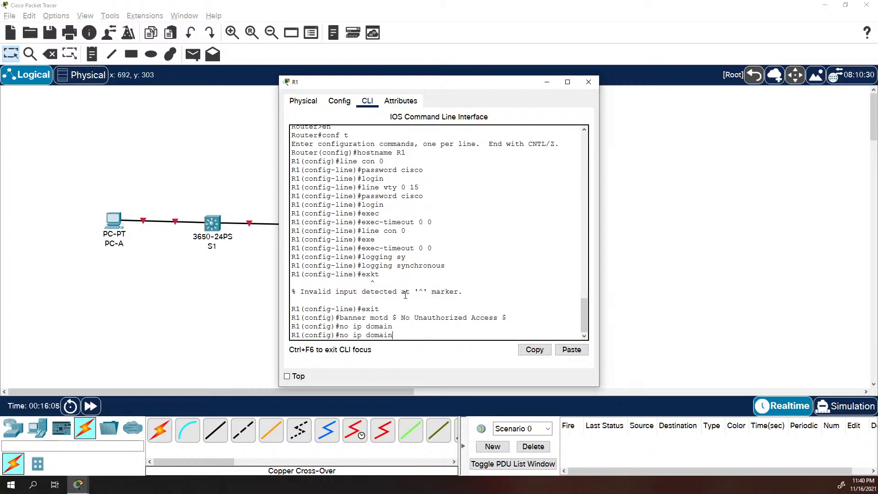
type("-")
key("Tab")
type("l")
key("Tab")
key("Return")
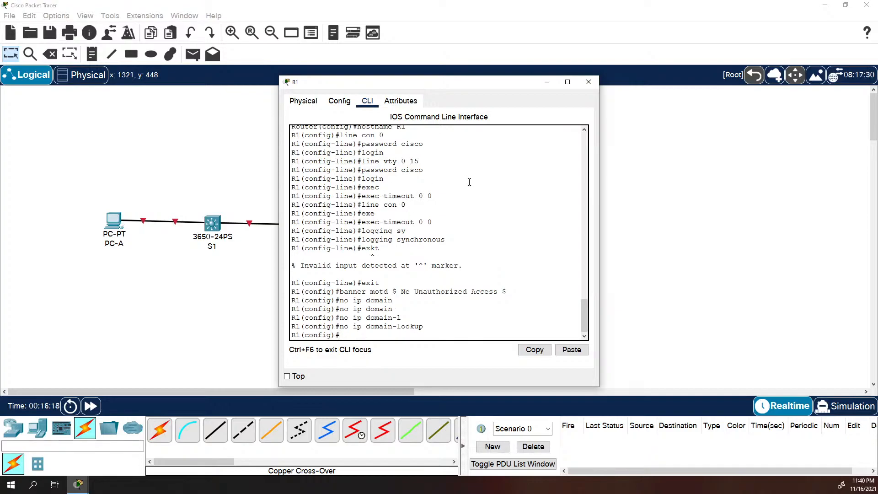
Set R1's enable secret password and turn on service password-encryption
type("enable secret class")
key("Return")
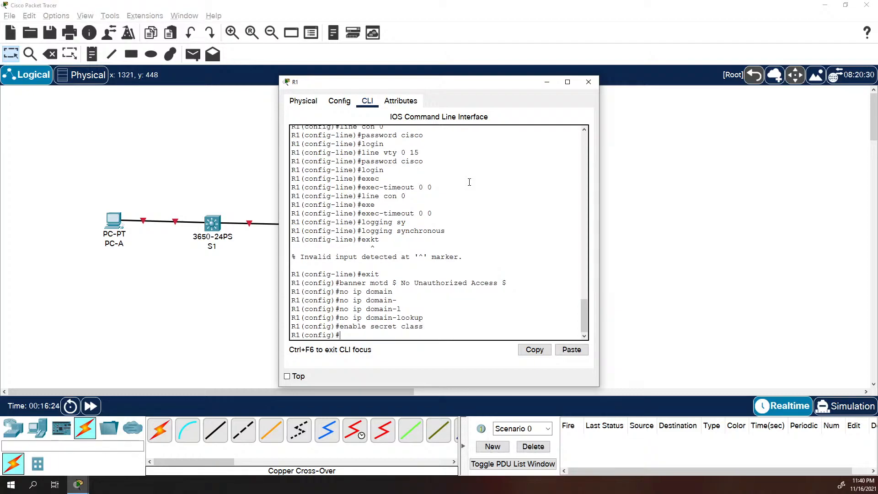
type("serv ice")
key("BackSpace")
key("BackSpace")
key("BackSpace")
type("ice pass")
key("Tab")
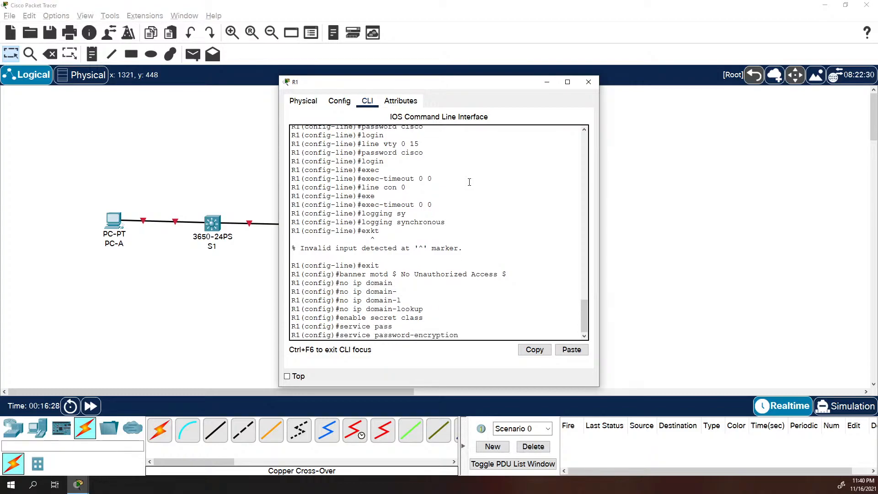
key("Return")
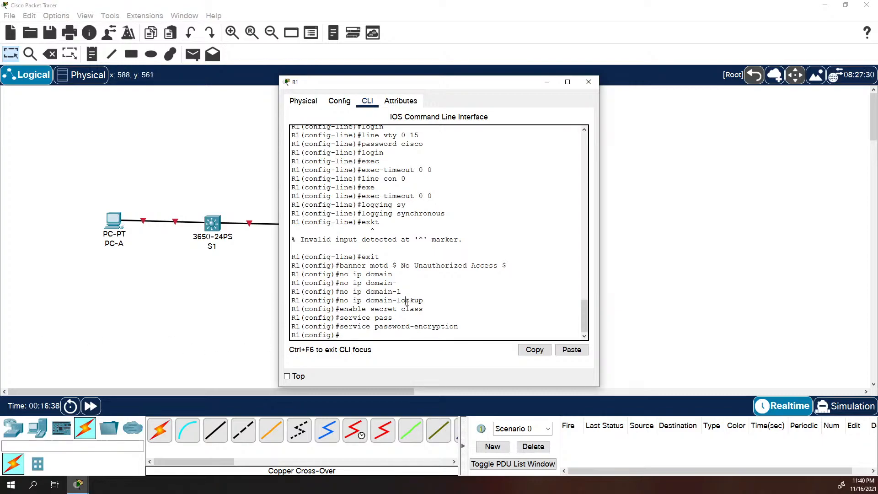
Enter interface g0/0/0 and draft ipv6 address 2001:db8:acad:a::1/64 without submitting
type("ing")
key("BackSpace")
key("BackSpace")
type("t g0/0/0")
key("Return")
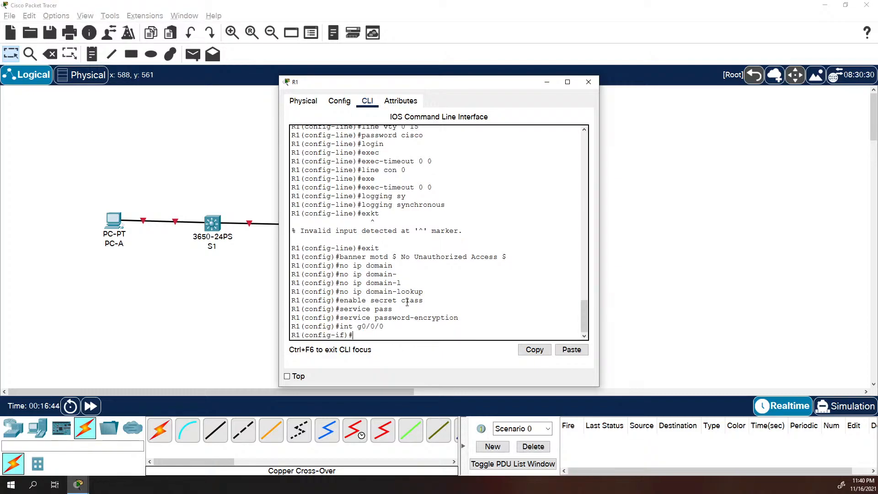
type("ipv5")
type(" address 20")
type("01:L")
type("db8")
type(":acad")
type(":")
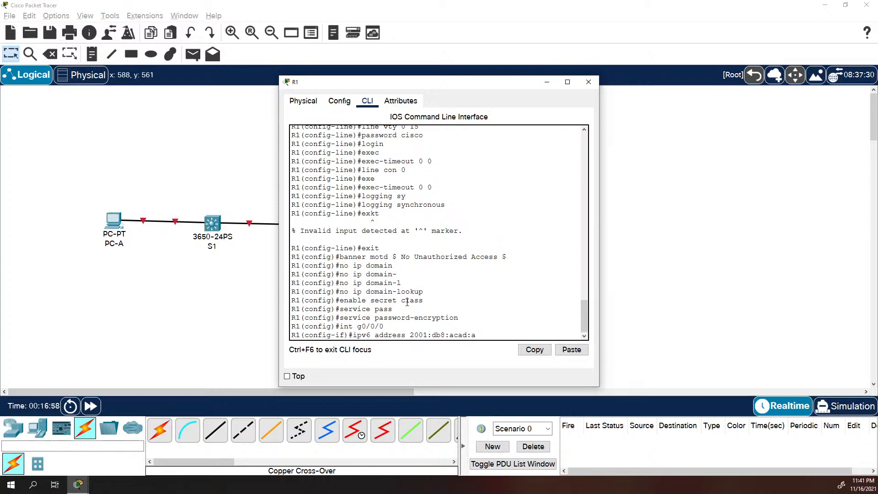
type("a::1/64")
key("Left")
key("Left")
key("Left")
key("Left")
key("Left")
key("Left")
key("Left")
key("Right")
key("Right")
key("Right")
key("Right")
key("Right")
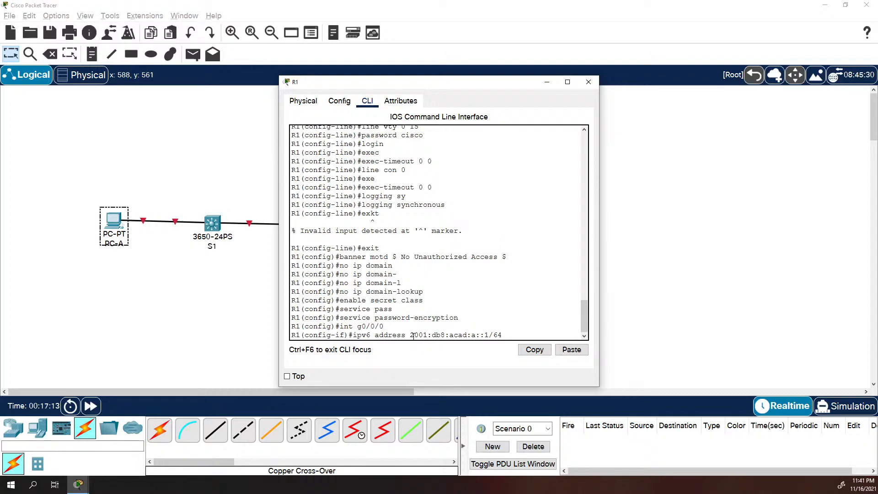
Highlight the address parts and expand it to 2001:0db8:acad:000a:0000:0000:0000:0001
left_click_drag(412, 335, 475, 331)
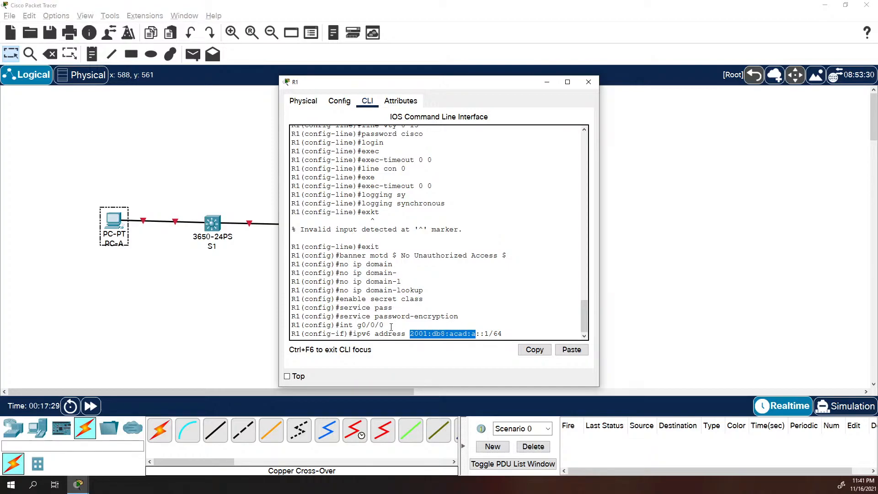
left_click_drag(449, 336, 410, 336)
left_click_drag(450, 334, 477, 334)
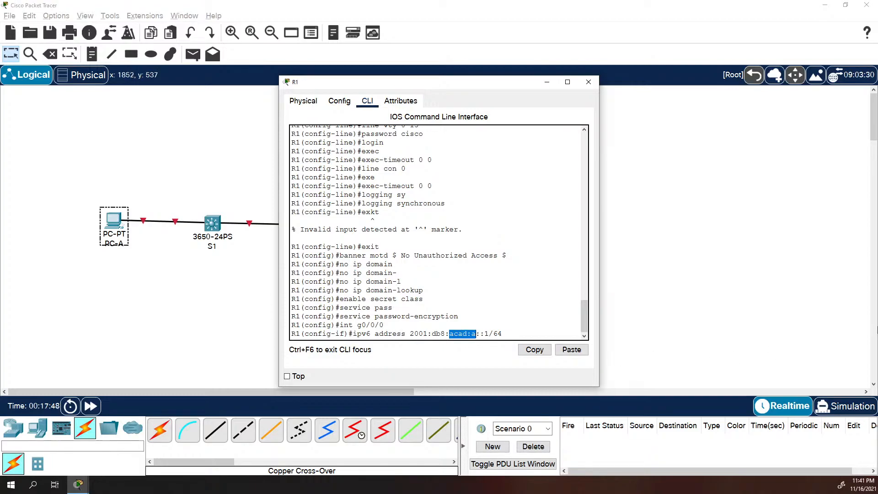
key("Right")
type("000")
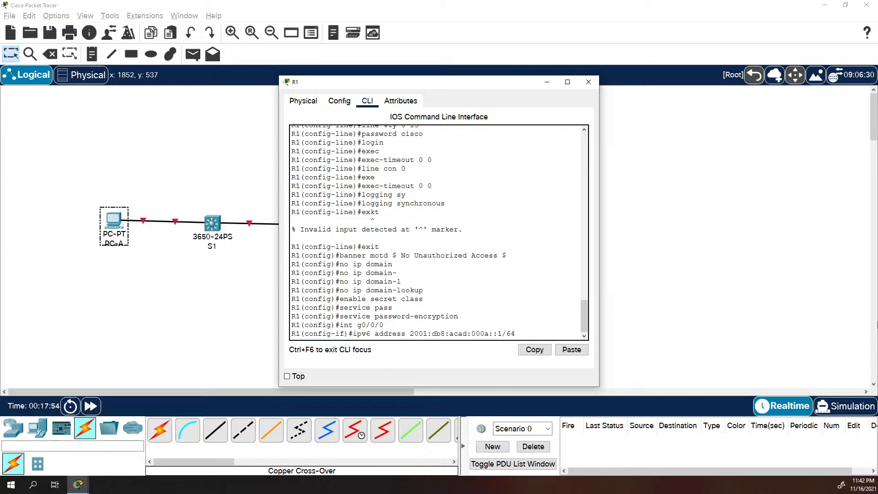
type("0")
key("Right")
key("Right")
key("Right")
key("Right")
key("Right")
key("Right")
key("Right")
key("Right")
key("Right")
key("Right")
type("0000:0000:")
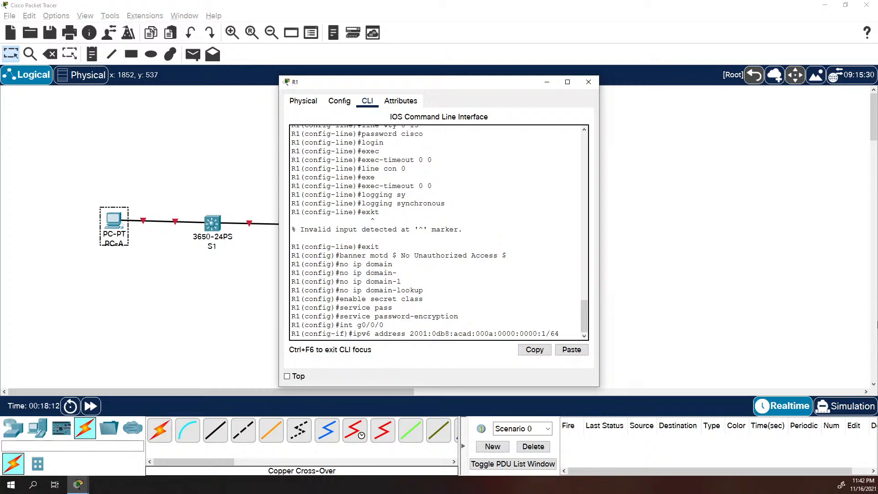
type("0000:")
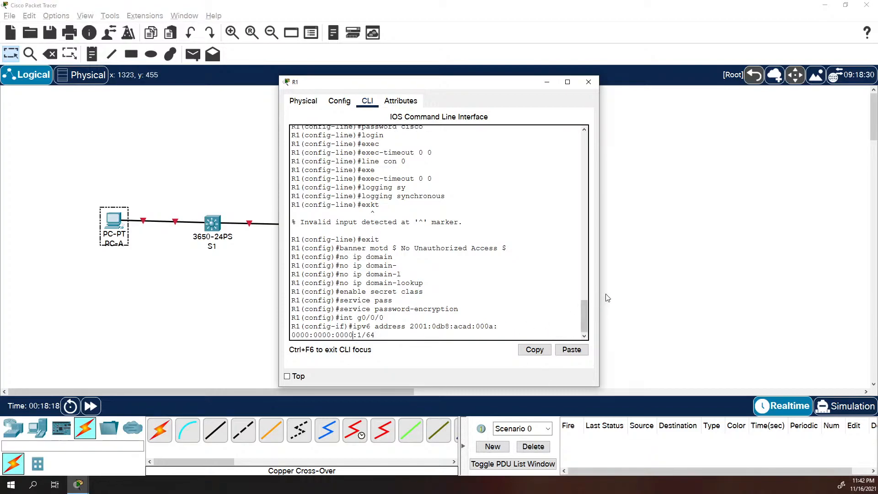
left_click_drag(599, 297, 857, 297)
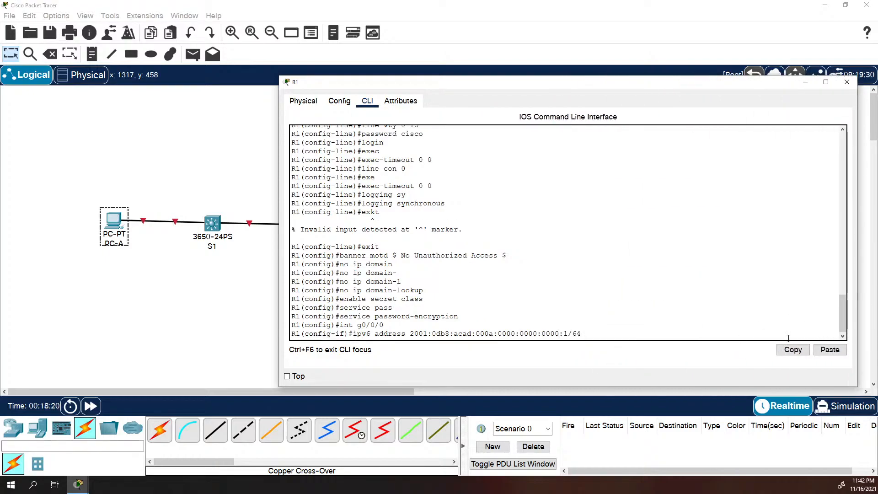
key("Right")
type("000")
Compress the expanded address back to 2001:db8:acad:a::1/64
key("BackSpace")
key("BackSpace")
key("BackSpace")
key("BackSpace")
key("BackSpace")
key("BackSpace")
key("BackSpace")
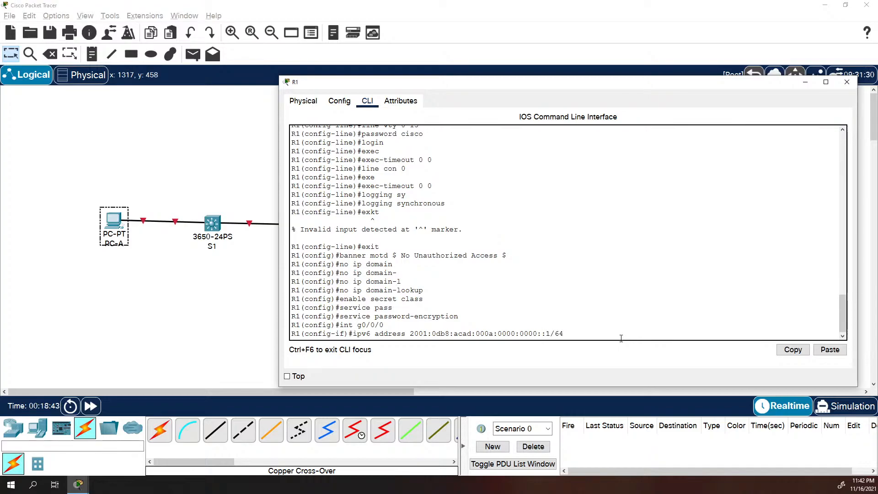
key("BackSpace")
key("BackSpace")
key("BackSpace")
type("0")
key("BackSpace")
key("BackSpace")
key("BackSpace")
key("Left")
key("Left")
key("BackSpace")
key("BackSpace")
key("BackSpace")
key("Left")
key("Left")
key("Left")
key("Left")
key("Left")
key("Left")
key("Left")
key("Left")
key("Left")
key("BackSpace")
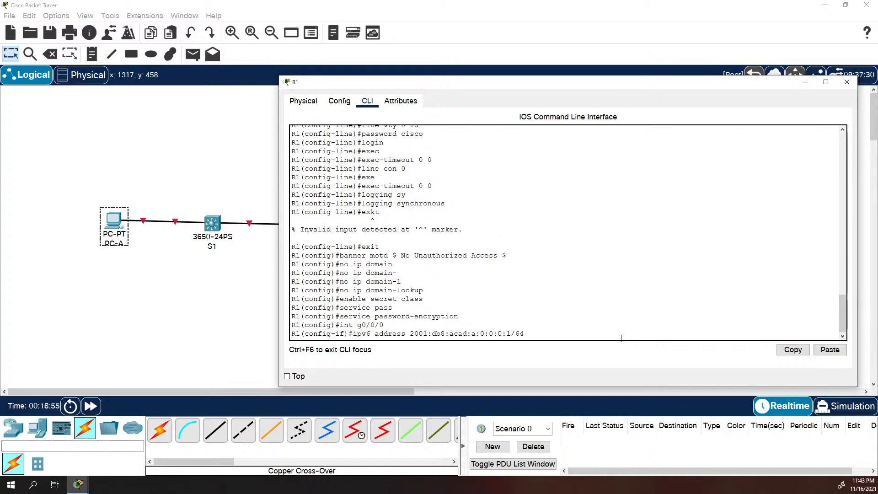
key("Right")
key("Right")
key("Right")
key("Right")
key("Right")
key("Right")
key("Right")
key("Right")
key("Right")
key("Right")
key("Right")
key("Right")
key("Right")
key("Right")
key("Delete")
key("Delete")
key("BackSpace")
key("BackSpace")
key("BackSpace")
key("Right")
key("Right")
key("Right")
key("Left")
key("Left")
key("Left")
key("Left")
key("Left")
key("Left")
key("Left")
key("Left")
key("Left")
key("Left")
key("Left")
key("Left")
key("Left")
key("Left")
key("Left")
key("Left")
key("Left")
key("Left")
key("Left")
key("Right")
key("Right")
Apply the IPv6 address to G0/0/0 and start entering no shutdown
key("Return")
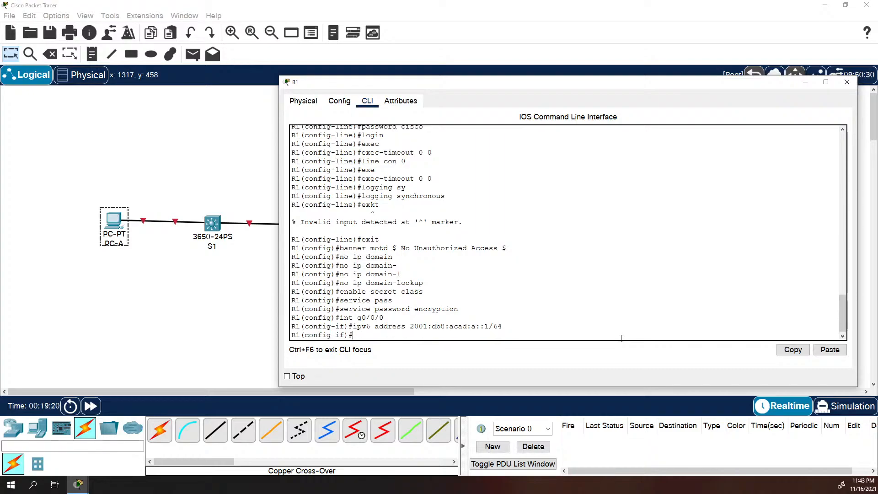
type("not s")
key("BackSpace")
key("BackSpace")
key("BackSpace")
Bring G0/0/0 up, then give G0/0/1 the address 2001:db8:acad:1::1/64
type("shutdown")
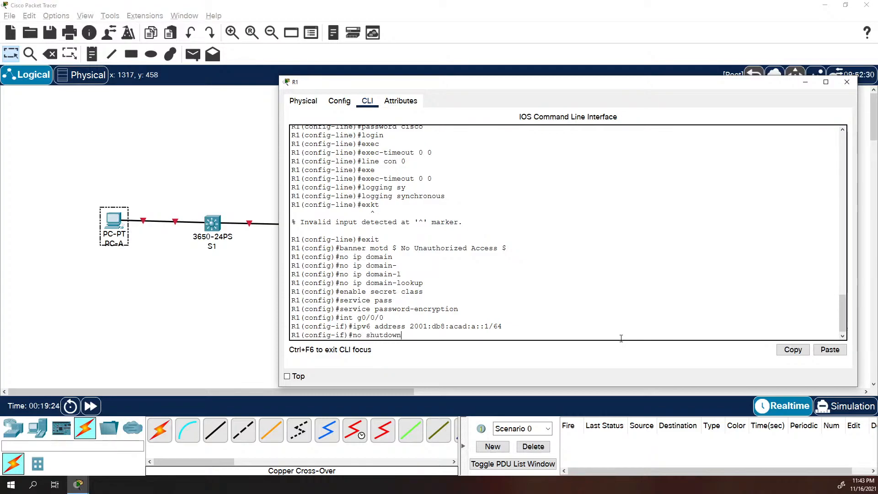
key("Return")
key("Return")
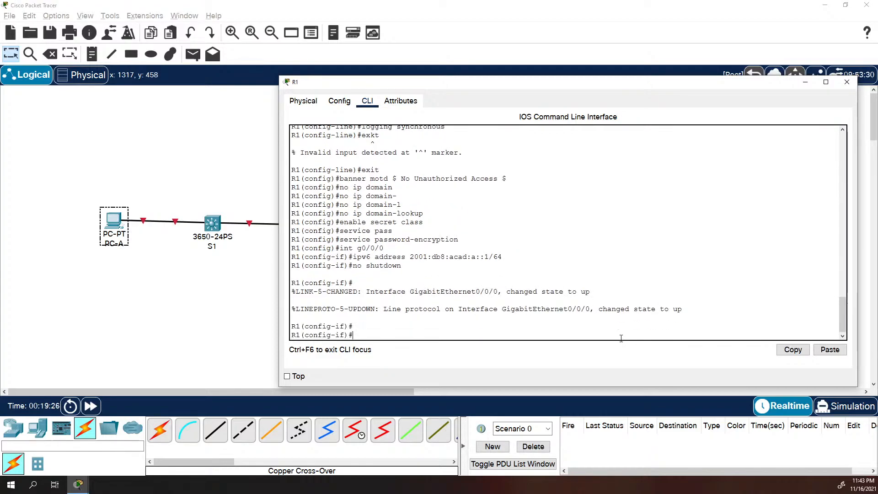
type("int g0/0/1")
key("Return")
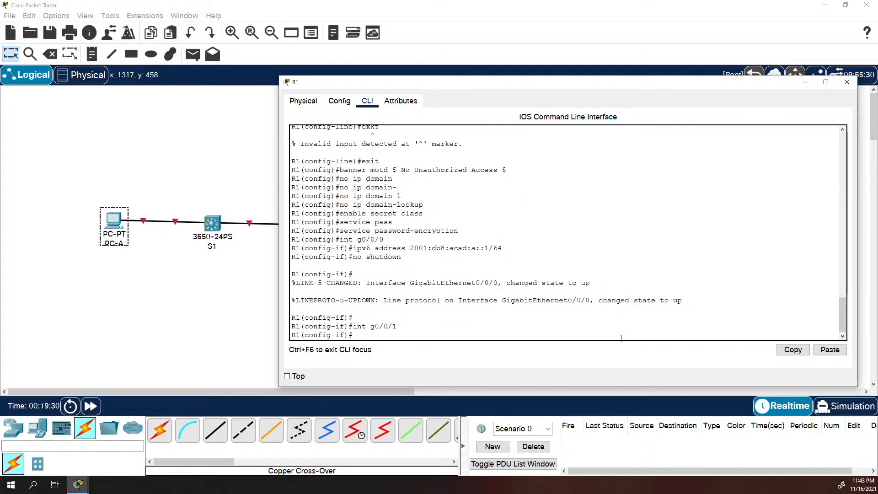
type("ipv")
key("BackSpace")
key("BackSpace")
key("BackSpace")
type("ipv6")
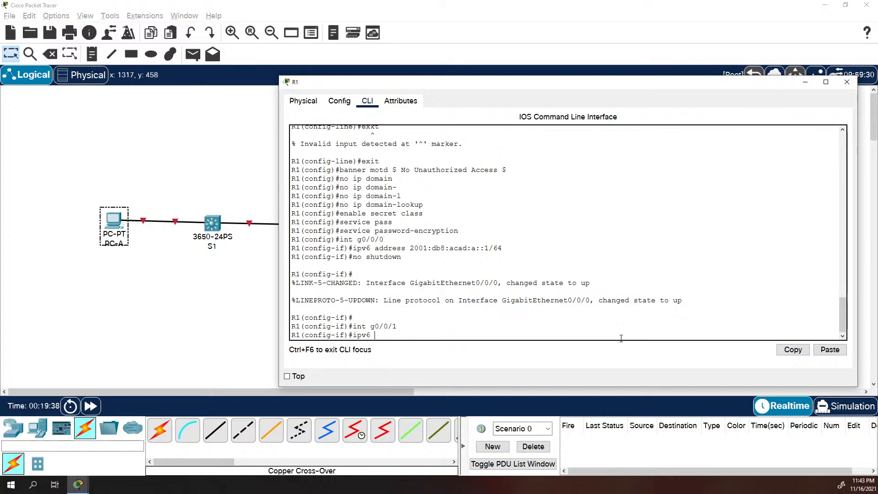
type(" address 2001")
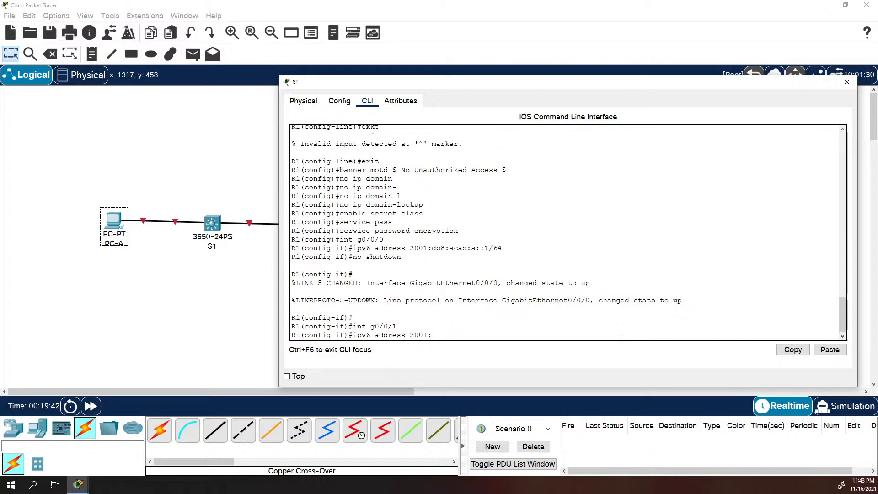
type(":db8")
type(":a")
type("a")
type("a")
type("d")
type(":1::1")
type("/")
type("6")
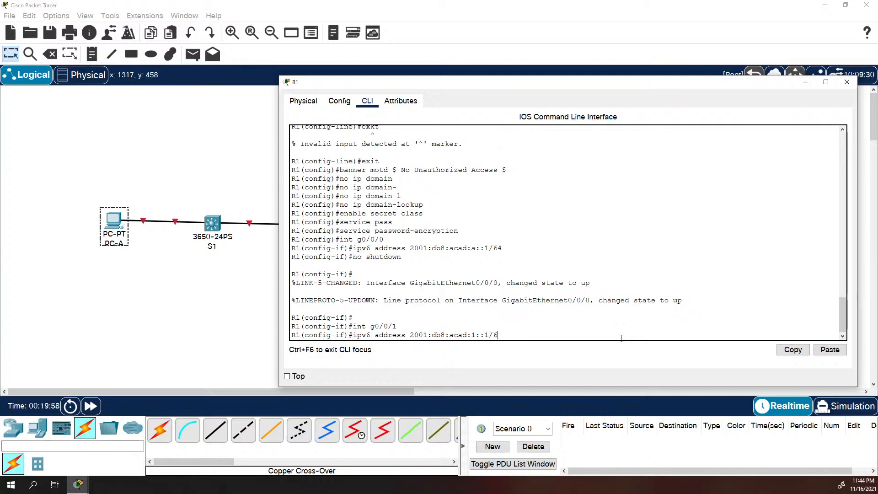
type("4")
key("Return")
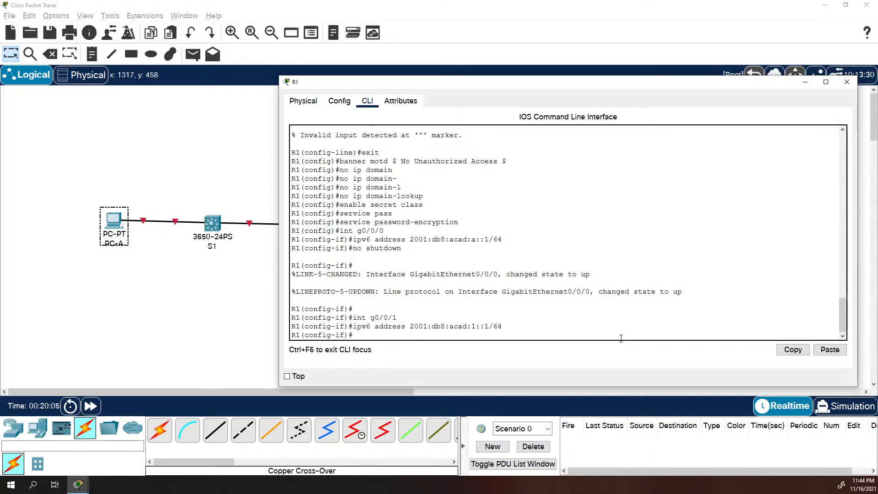
Enable G0/0/1 with no shutdown and return to R1's privileged prompt
type("no shutod")
type("down")
key("Return")
type("exit")
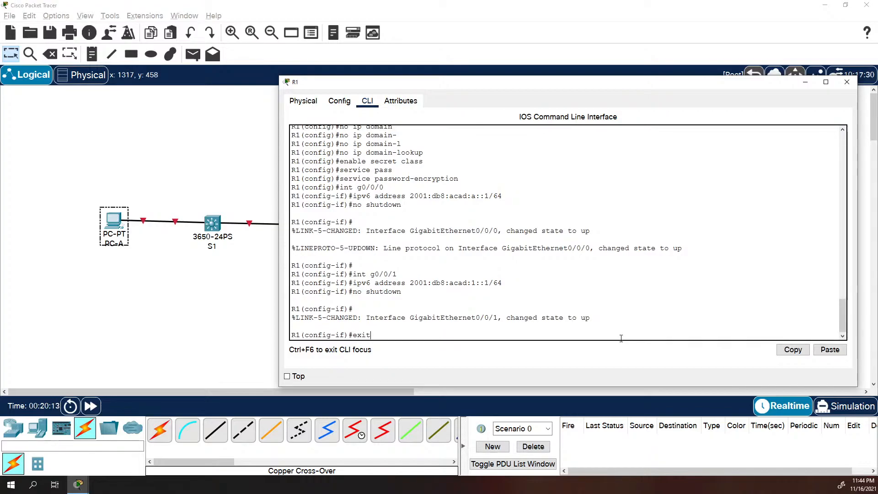
key("Return")
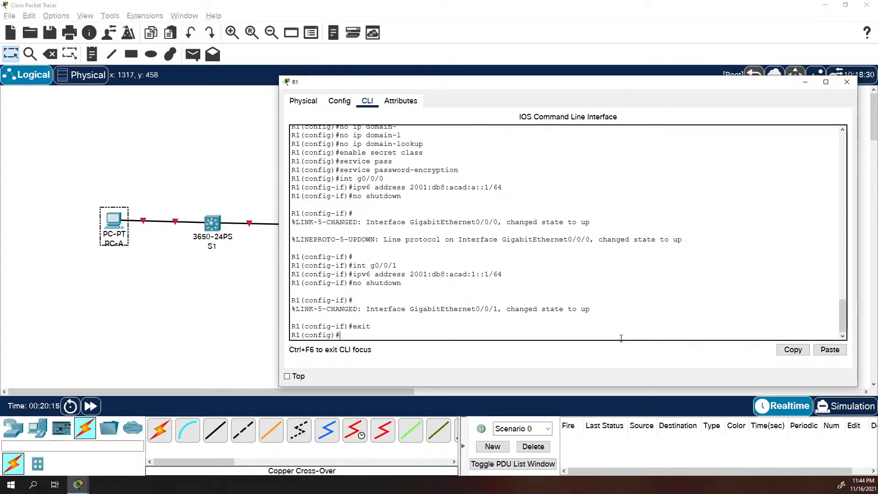
type("end")
key("Return")
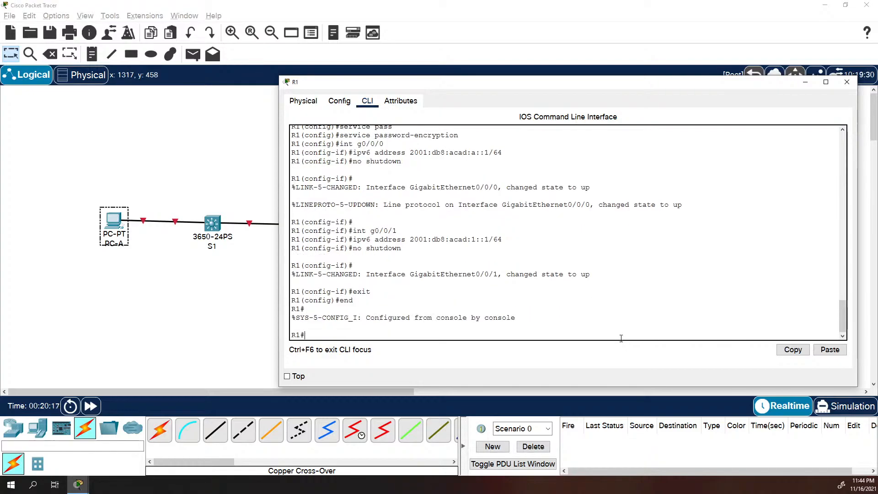
Run show ipv6 int brief on R1
type("show ipv6 int bbrief")
key("Return")
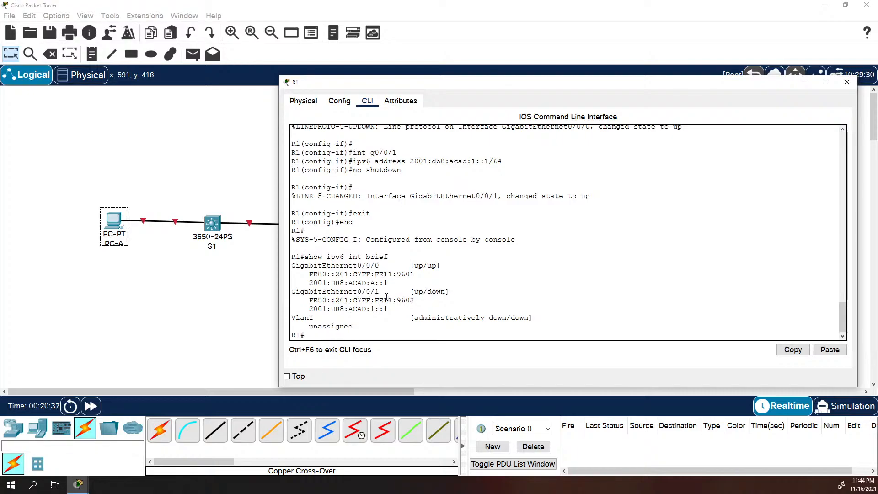
Highlight the 2001:DB8 prefix, ACAD subnets and ::1 identifiers, then return to the topology
left_click_drag(310, 312, 389, 309)
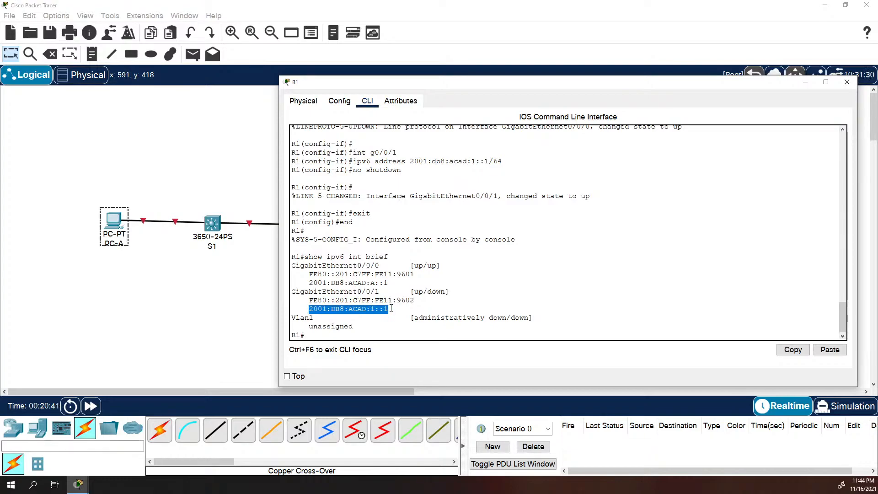
left_click(320, 309)
left_click_drag(310, 310, 375, 306)
left_click_drag(312, 283, 374, 282)
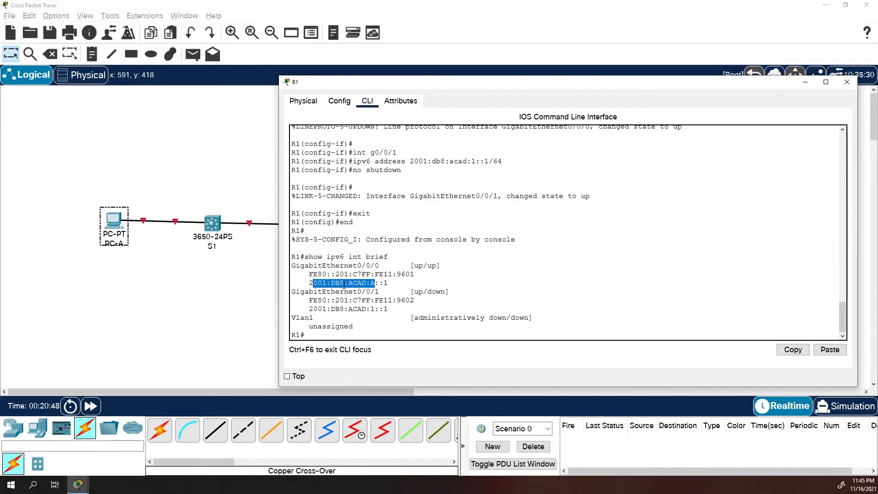
left_click(315, 285)
left_click_drag(309, 283, 345, 282)
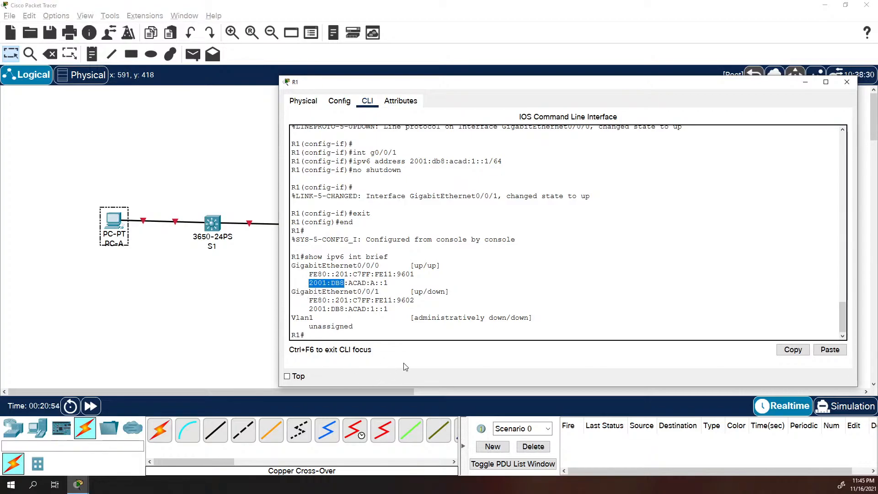
left_click_drag(347, 282, 374, 282)
left_click_drag(349, 310, 377, 307)
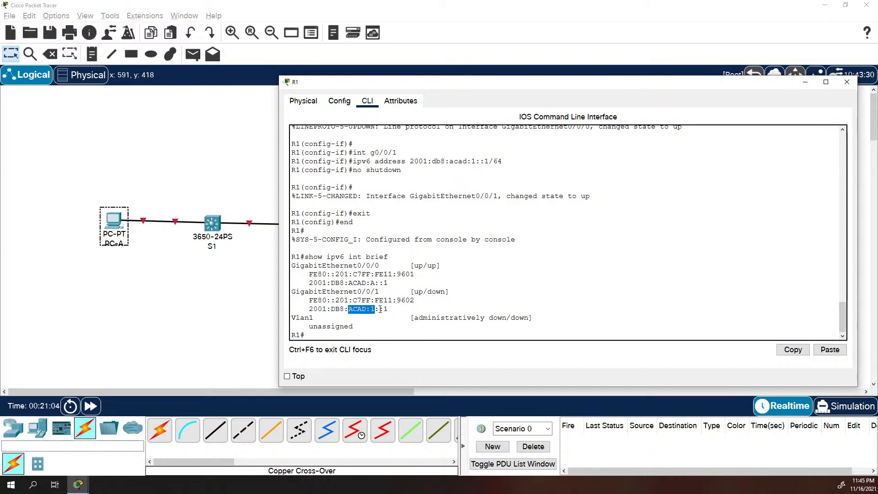
mouse_move(379, 310)
left_mouse_down()
mouse_move(393, 310)
mouse_move(389, 282)
mouse_move(389, 309)
left_mouse_up()
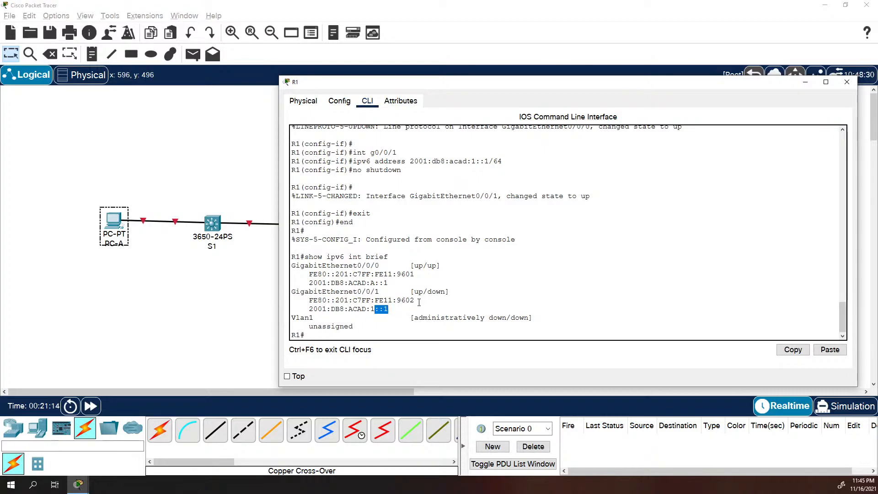
triple_click(433, 289)
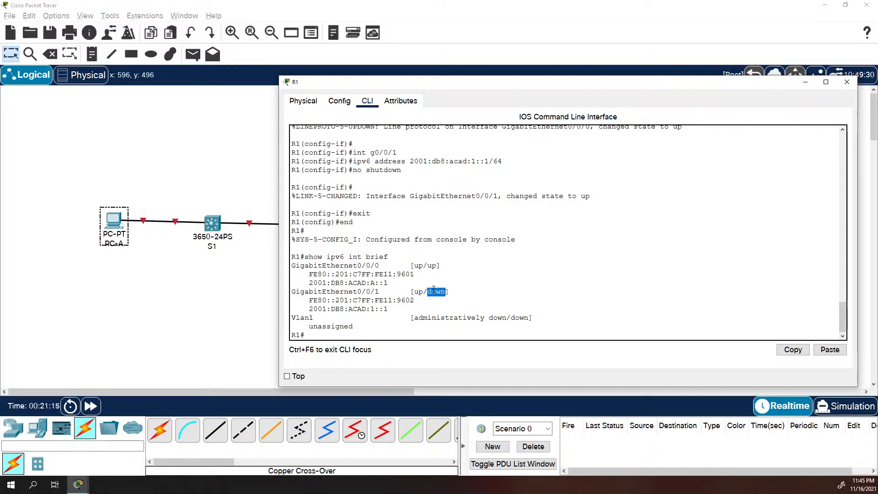
left_click(241, 292)
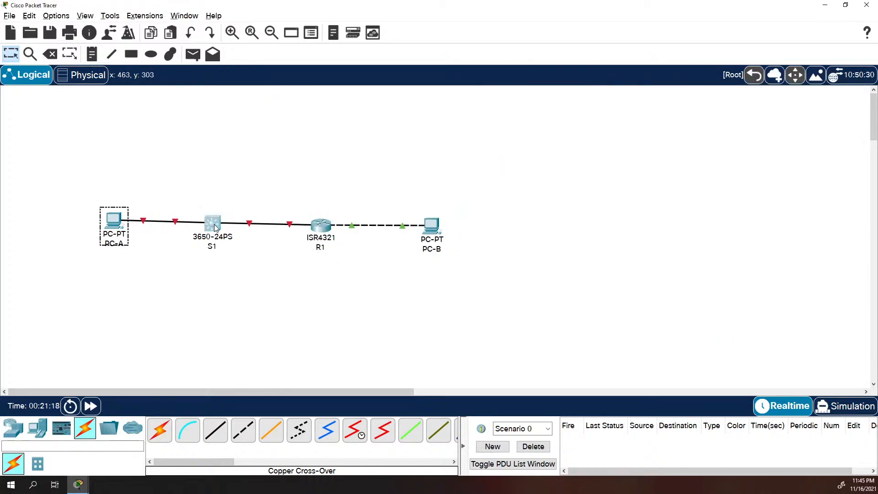
Install AC-POWER-SUPPLY and POWER-COVER-PLATE into switch S1's empty power slots
left_click(212, 224)
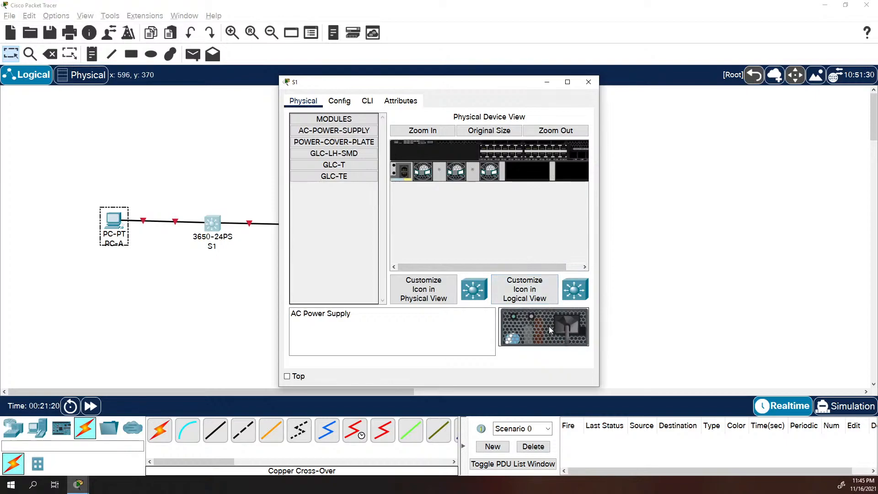
left_click_drag(549, 325, 538, 178)
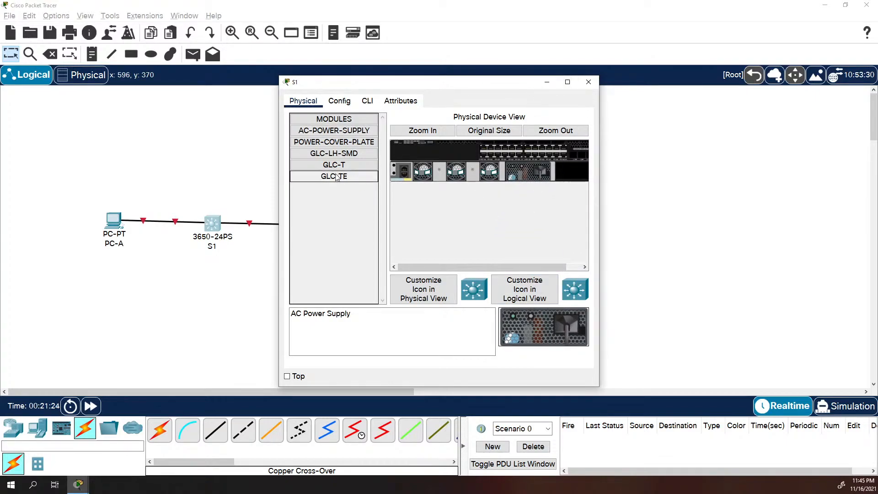
left_click(334, 142)
left_click_drag(561, 329, 780, 204)
left_click(486, 131)
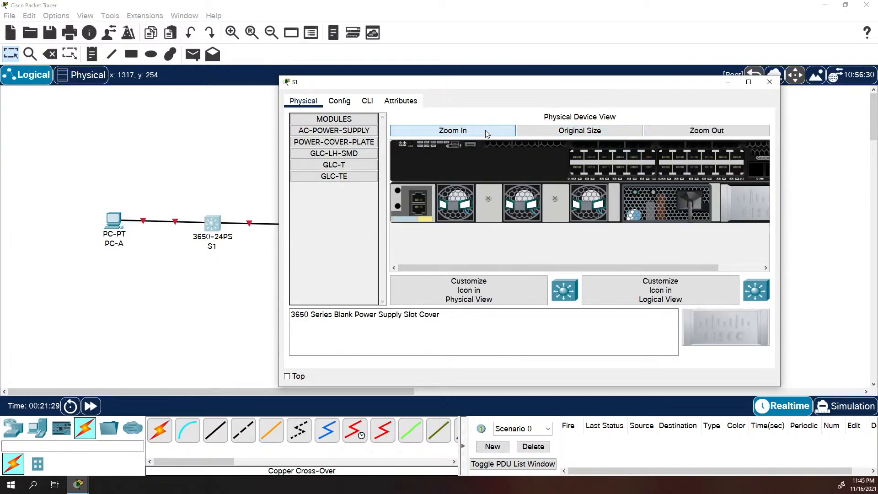
left_click_drag(642, 268, 509, 244)
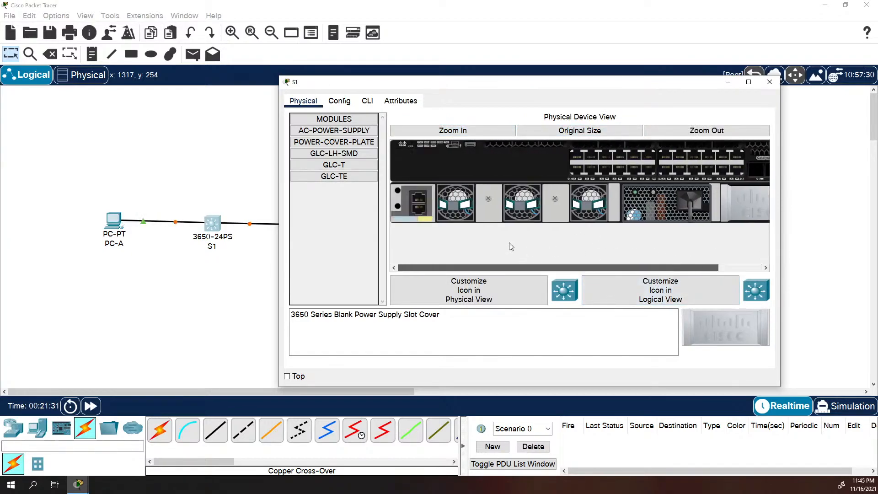
Wake S1's console, toggle Simulation and Realtime so the links come up, and reopen R1
left_click(340, 101)
left_click(370, 102)
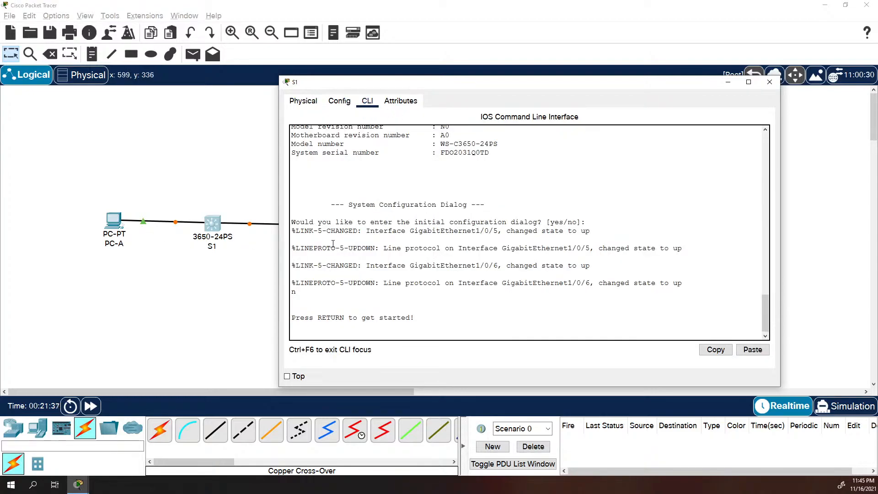
key("Return")
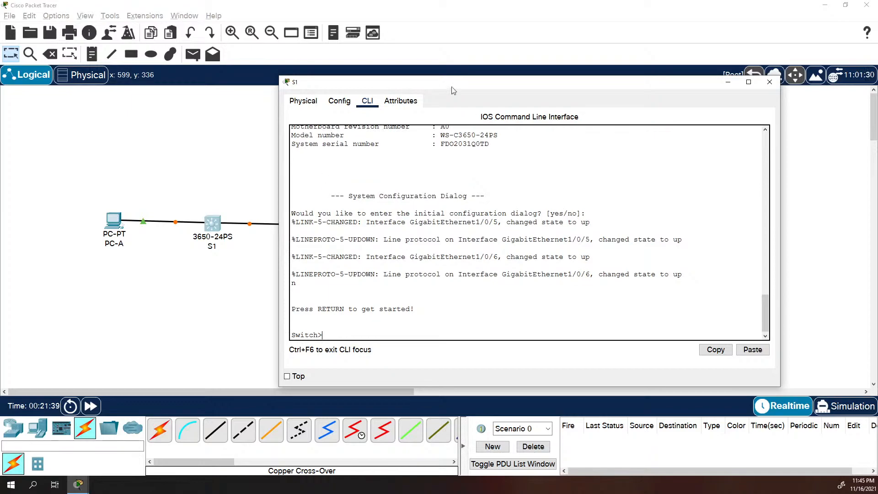
left_click(769, 82)
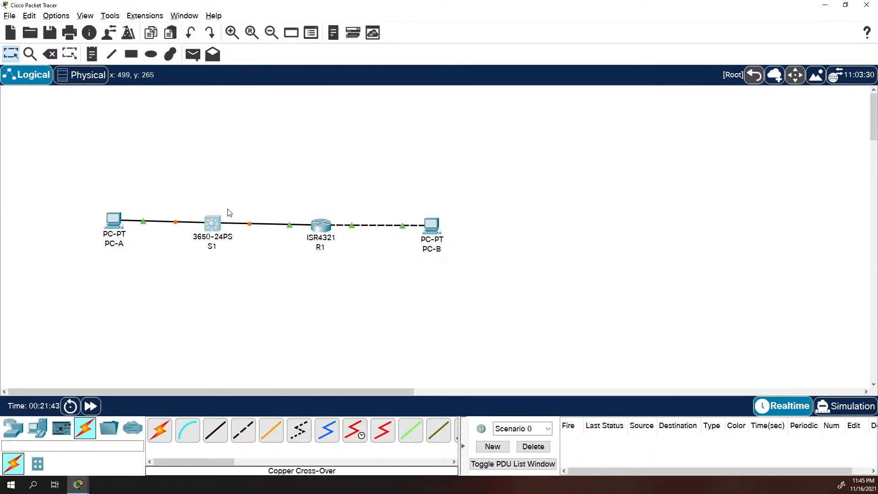
left_click(843, 406)
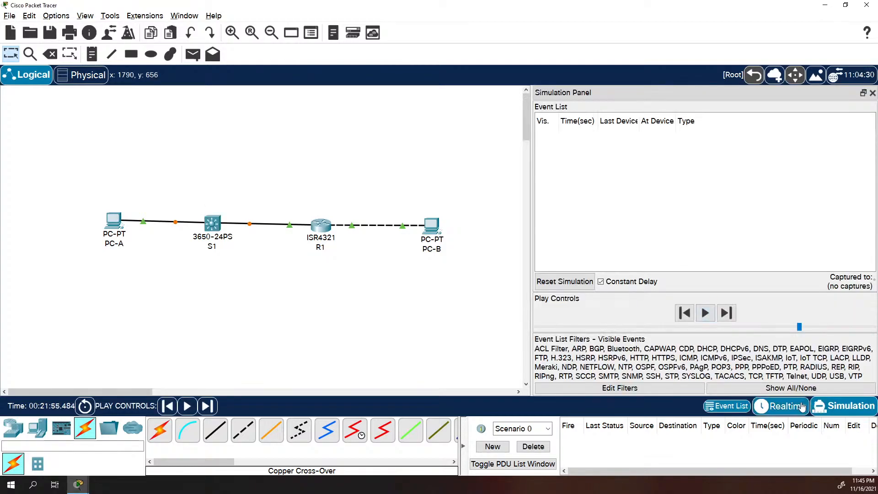
left_click(802, 406)
left_click(832, 406)
left_click(798, 406)
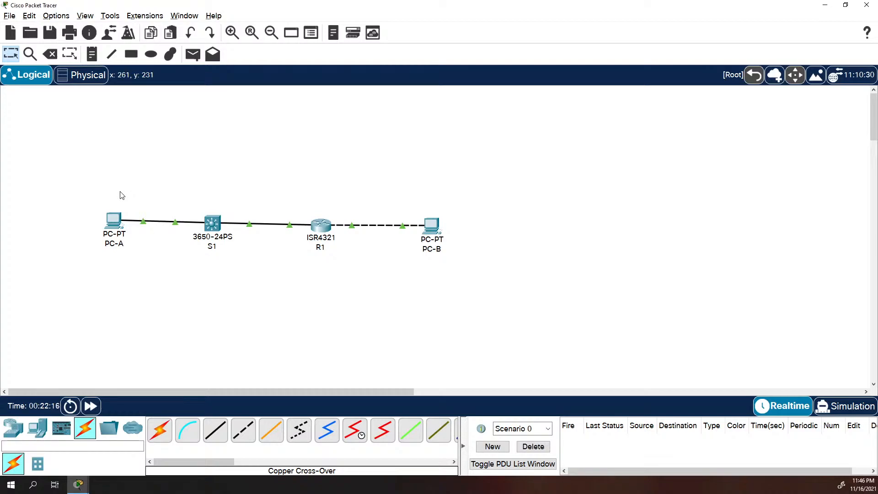
left_click(320, 224)
Rerun show ipv6 int brief to confirm G0/0/1 is up/up, then enter global configuration
key("Up")
key("Return")
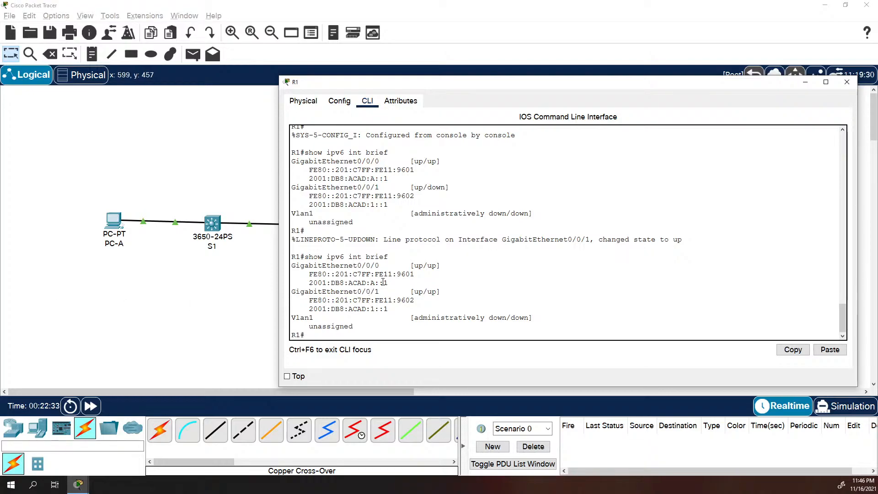
type("t")
key("Return")
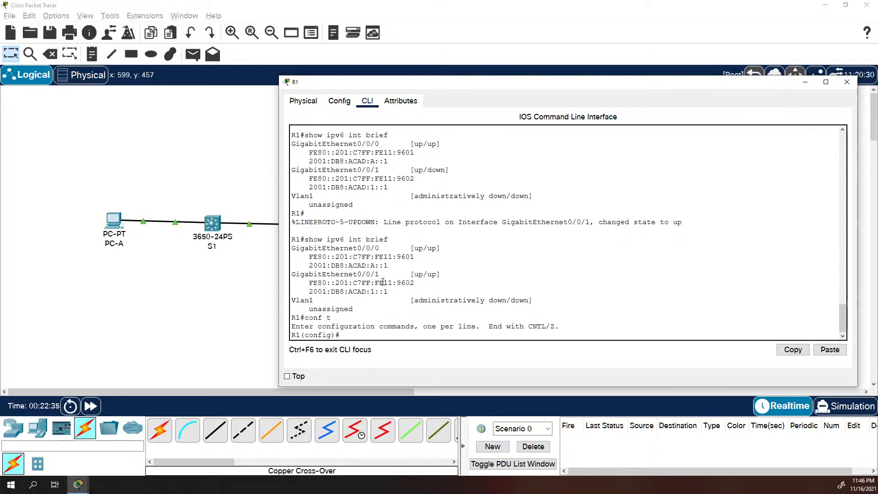
Give G0/0/0 the link-local address fe80::1
type("ip")
key("BackSpace")
key("BackSpace")
type("int g0/0/0")
key("Return")
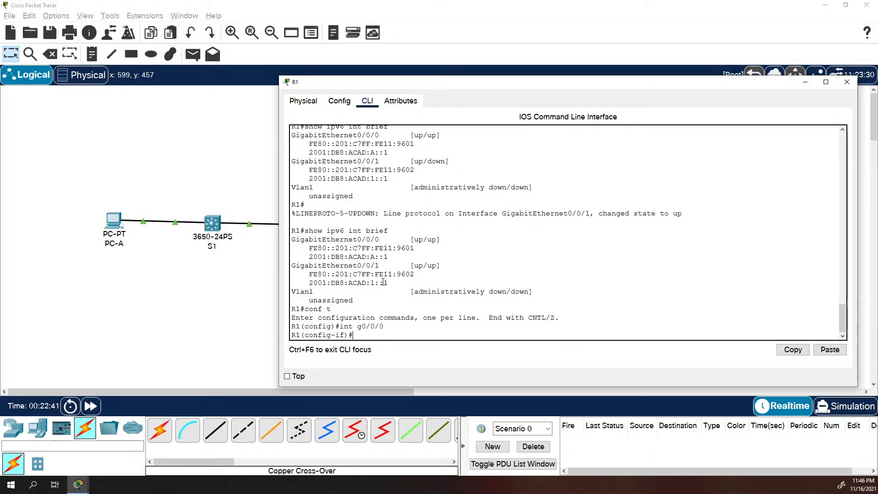
type("ipv6 address fe80")
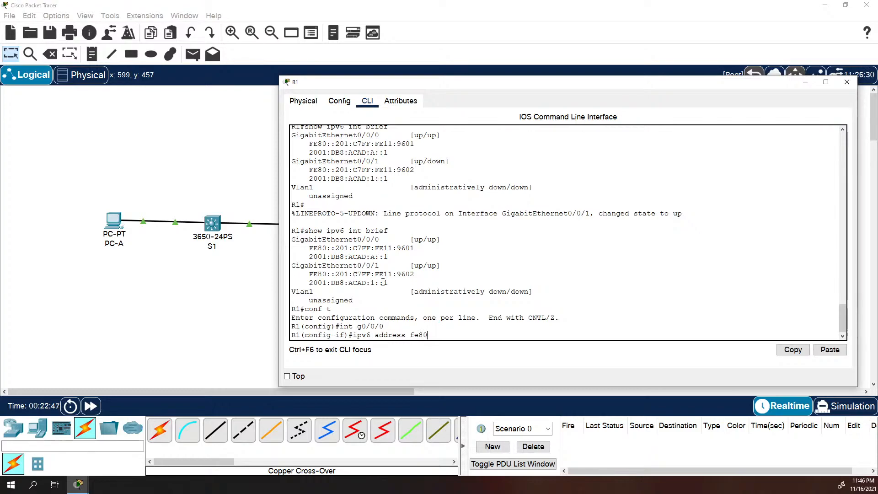
type("::1 link-local")
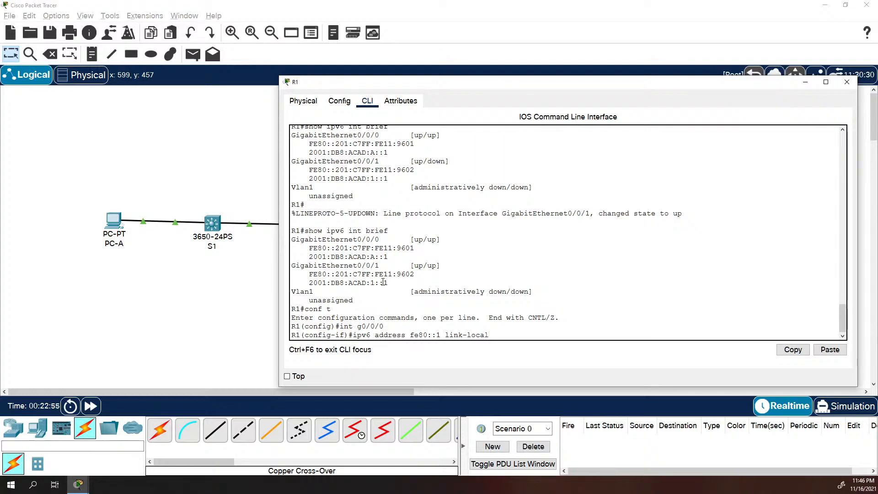
key("Return")
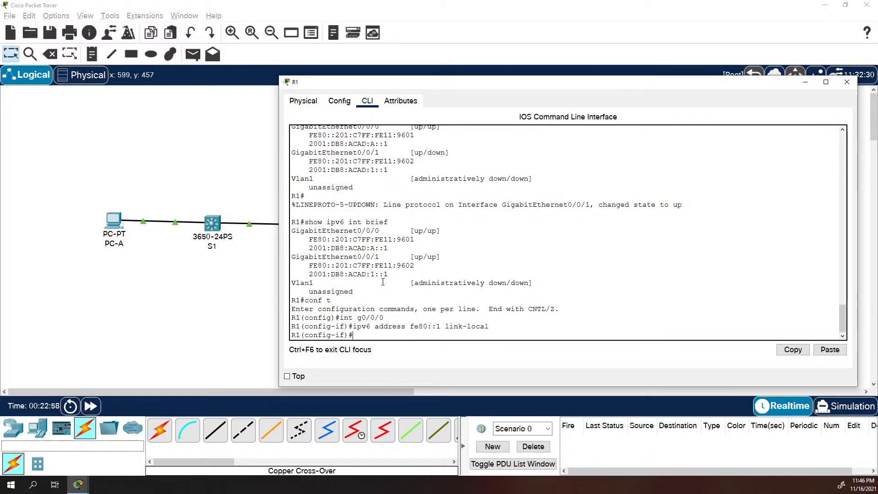
Give G0/0/1 the same link-local address fe80::1
key("Up")
key("Down")
type("int g0/0/1")
key("Return")
key("Up")
key("Up")
key("Return")
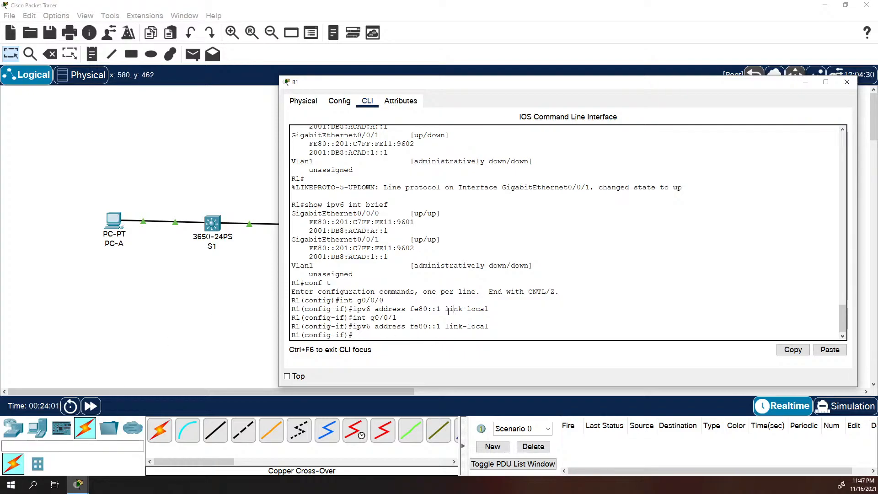
Return R1 to privileged mode with end and start entering show ipv6 int g0/0/0
type("d")
key("Return")
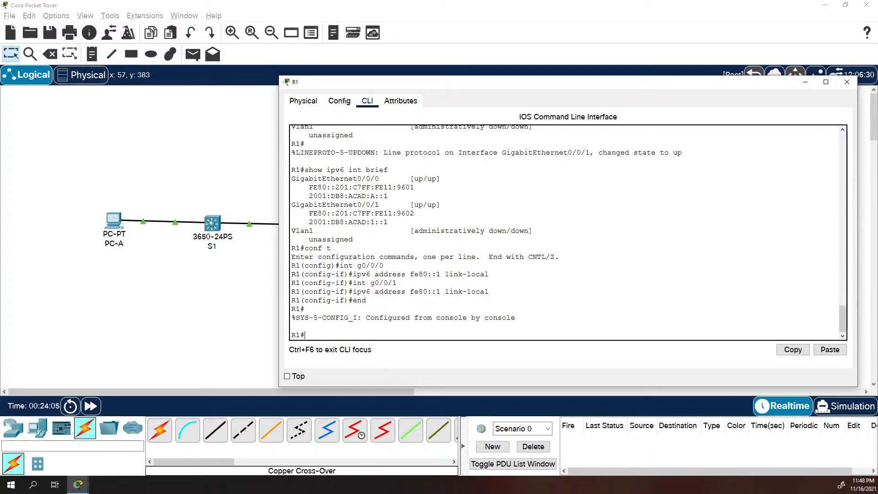
type("show ipv6 int g0/0/0")
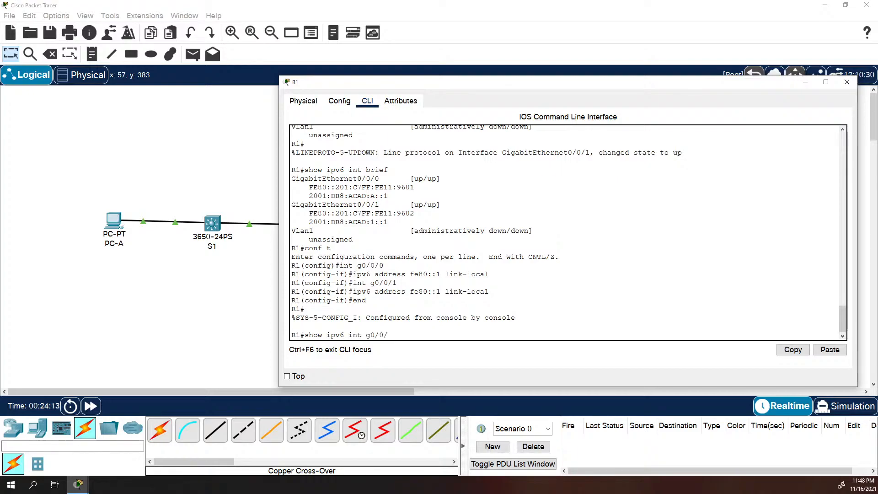
Show G0/0/0's IPv6 details, highlighting groups FF02::1 and FF02::1:FF00:1, and widen R1's window
key("Return")
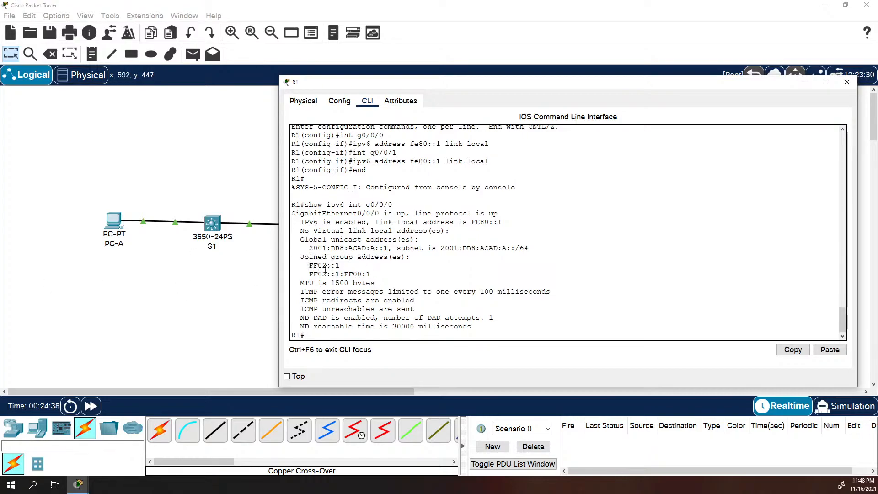
left_click_drag(324, 269, 371, 274)
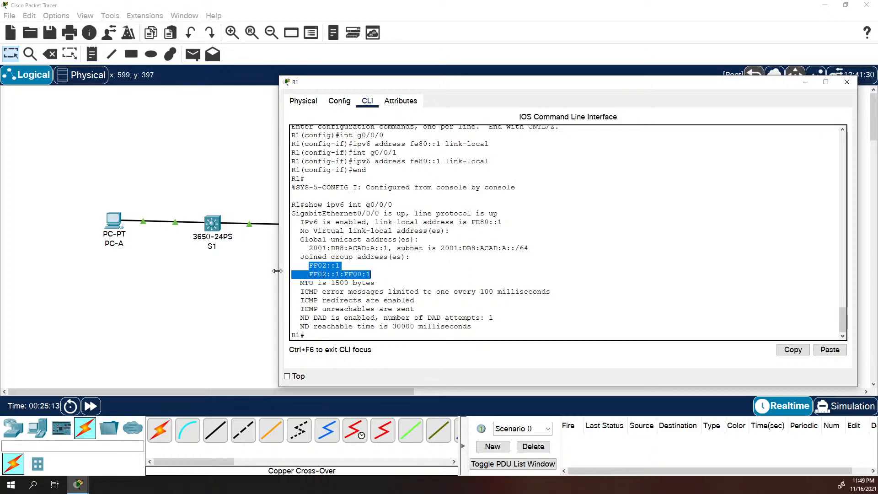
left_click_drag(279, 271, 269, 271)
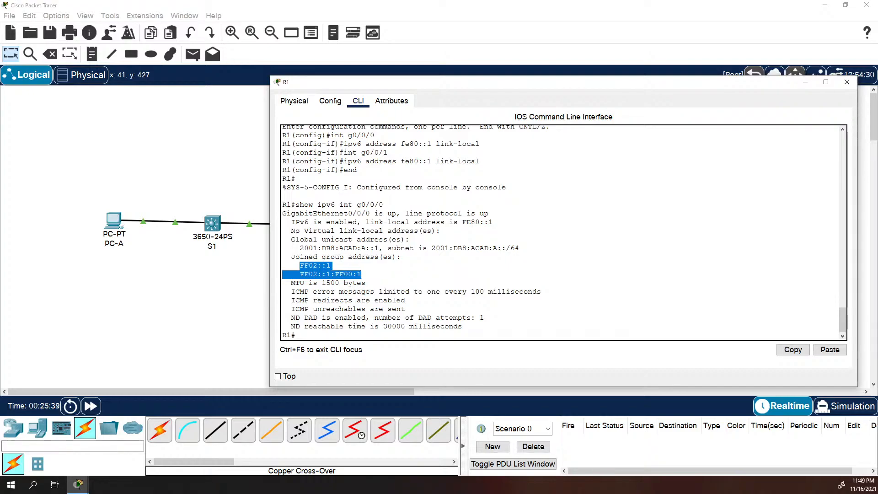
Run ipconfig in PC-B's Command Prompt to check its link-local address
left_click(379, 281)
scroll(193, 288, "down", 1)
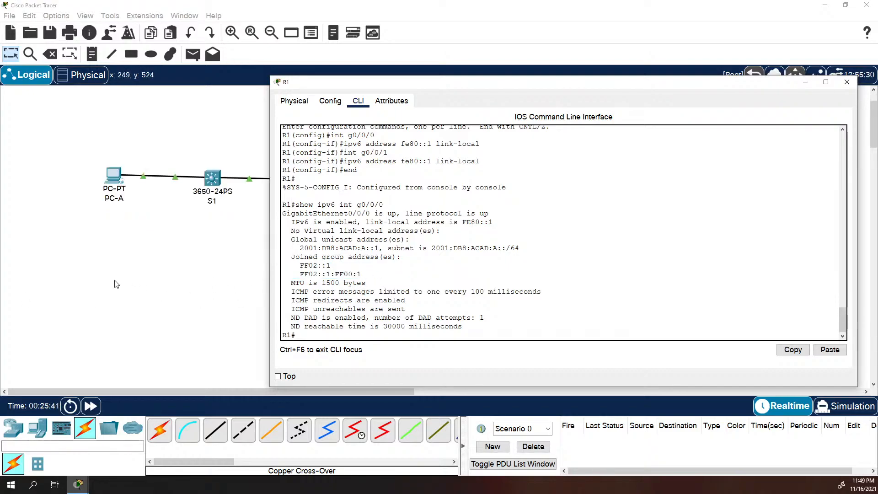
left_click(212, 240)
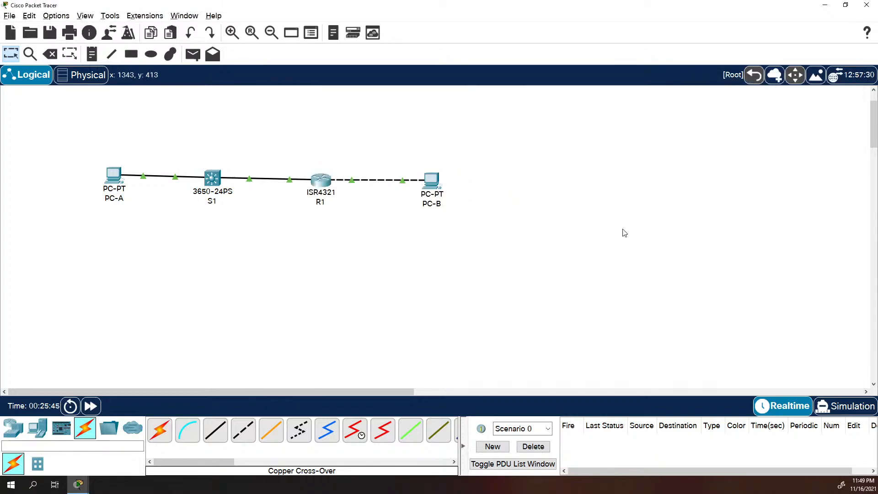
left_click(429, 185)
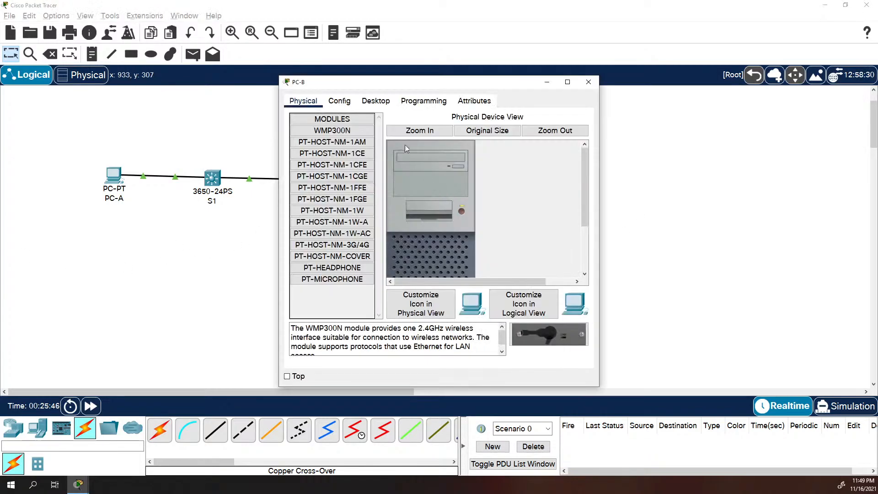
left_click(417, 145)
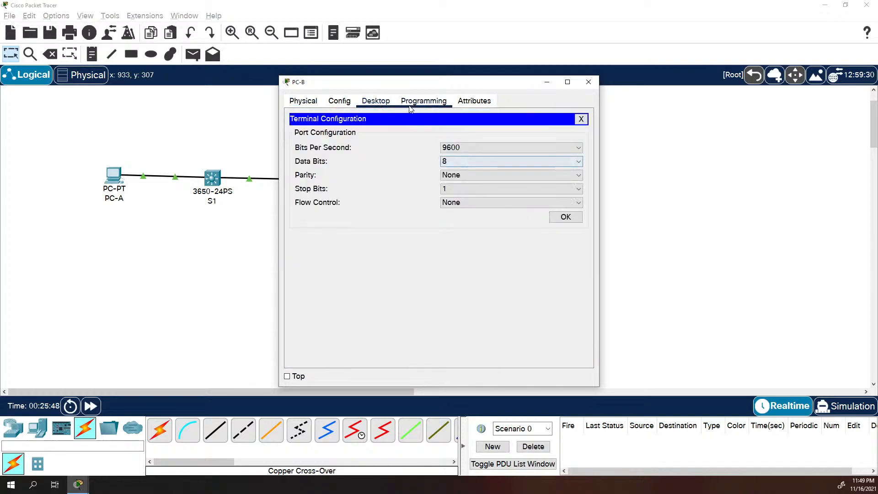
left_click(580, 118)
left_click(509, 131)
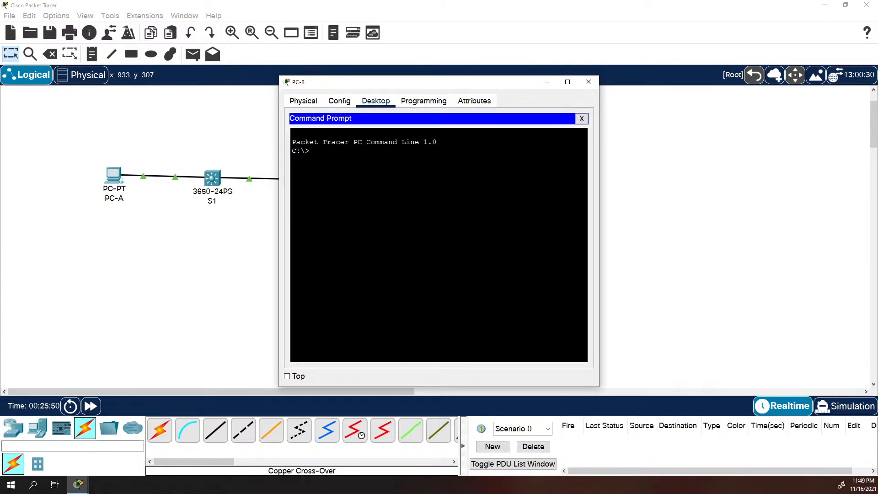
type("ipconfig")
key("Return")
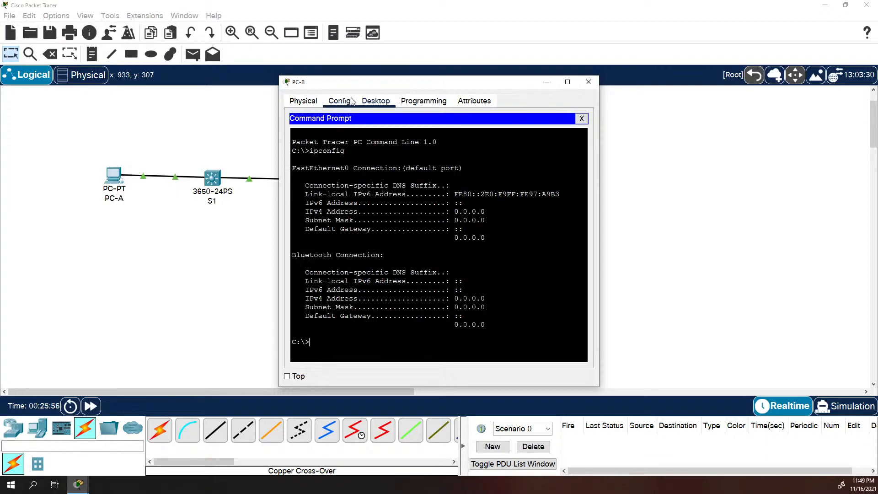
Set PC-B's IPv4 addressing to DHCP and switch to Simulation mode
left_click(577, 119)
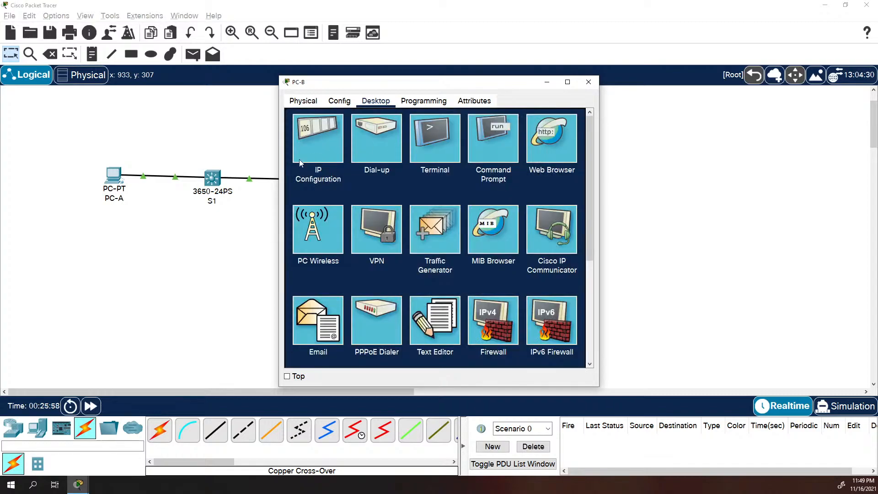
left_click(304, 155)
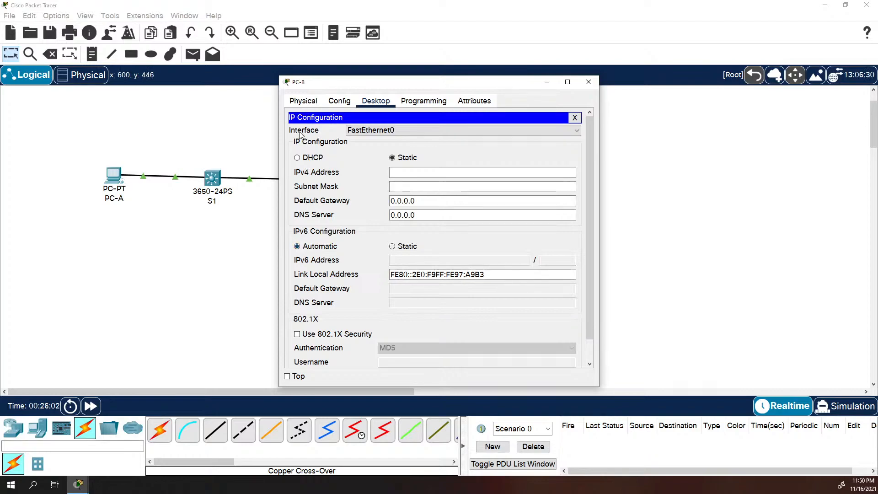
left_click(297, 157)
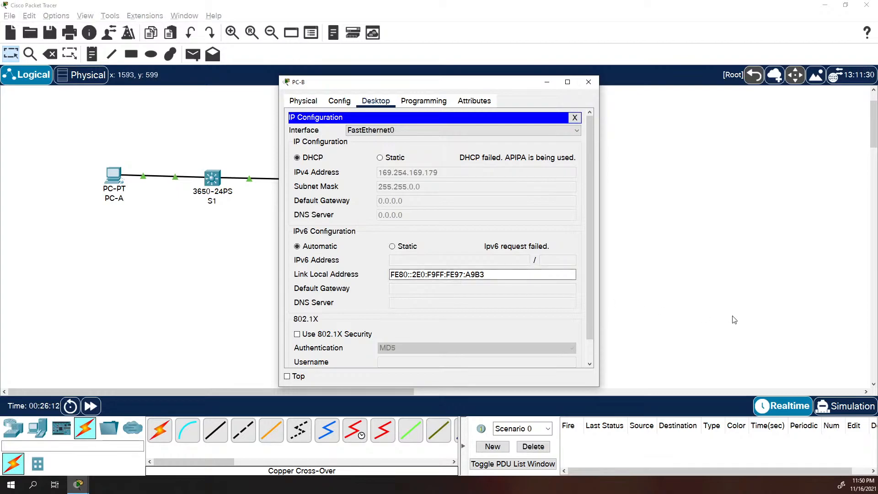
left_click(856, 408)
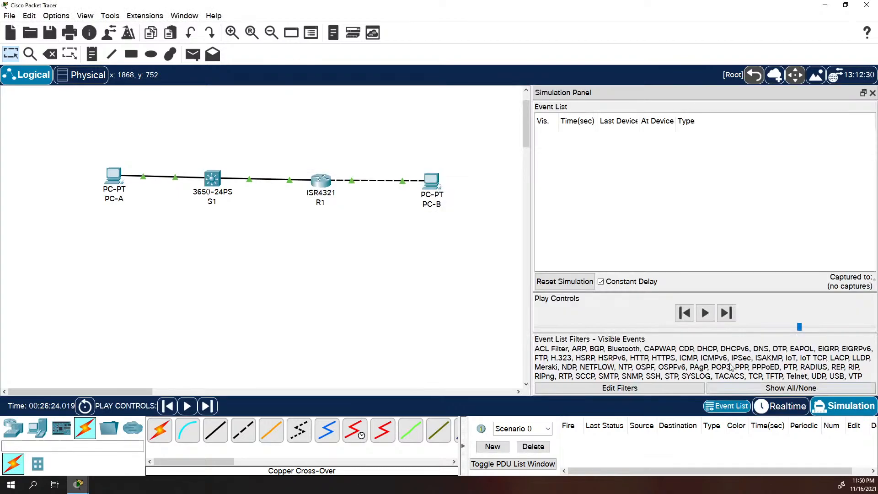
Toggle PC-B's IPv6 to Static then Automatic and inspect the resulting NDP event PDU
left_click(431, 180)
left_click(392, 246)
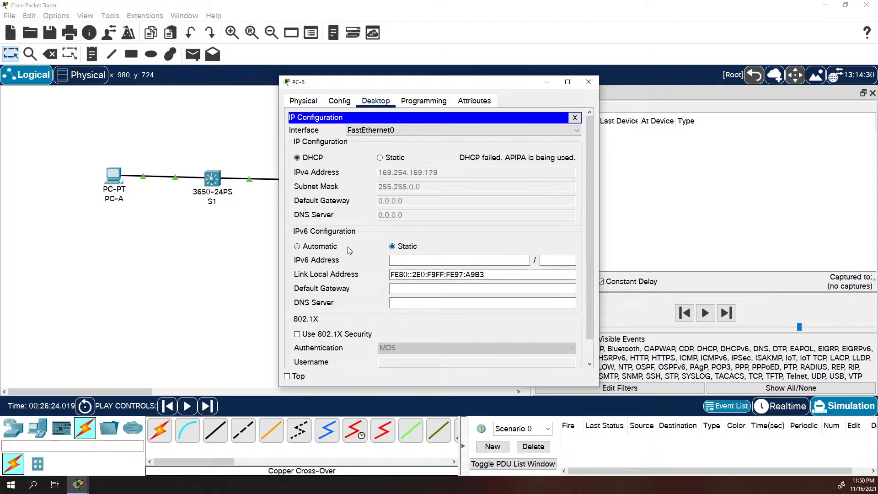
left_click(315, 247)
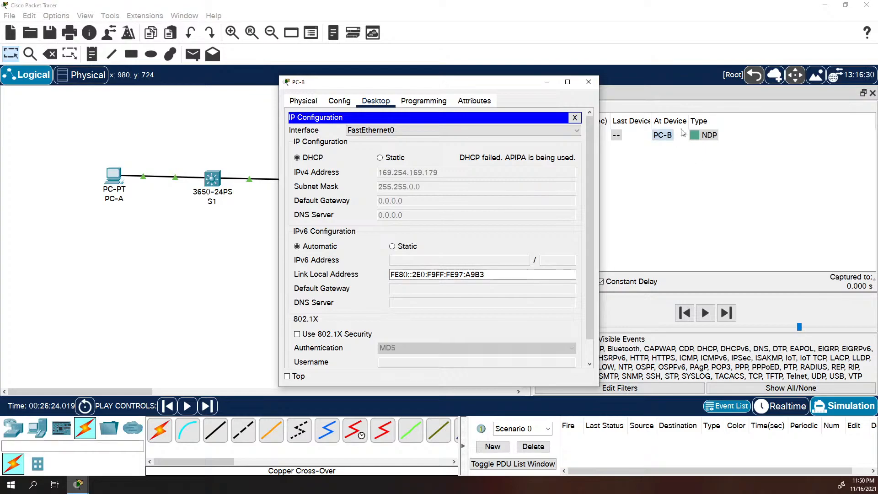
left_click(698, 181)
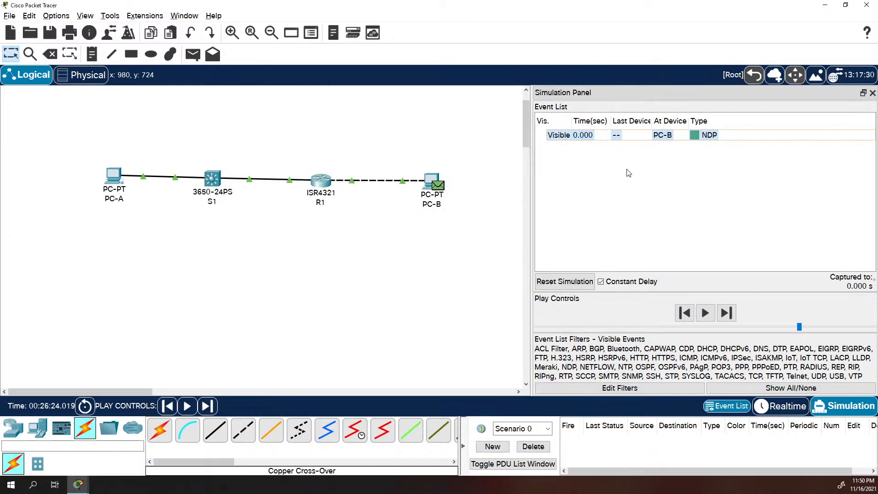
left_click(709, 134)
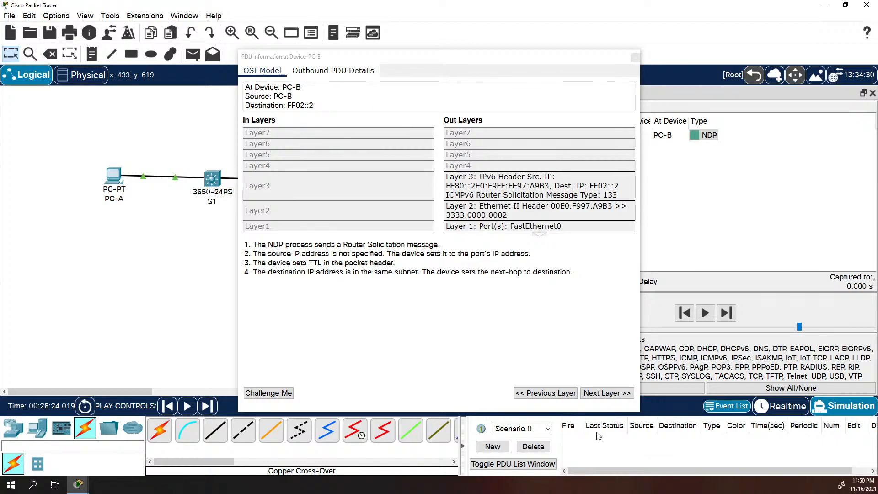
left_click(631, 59)
left_click(634, 58)
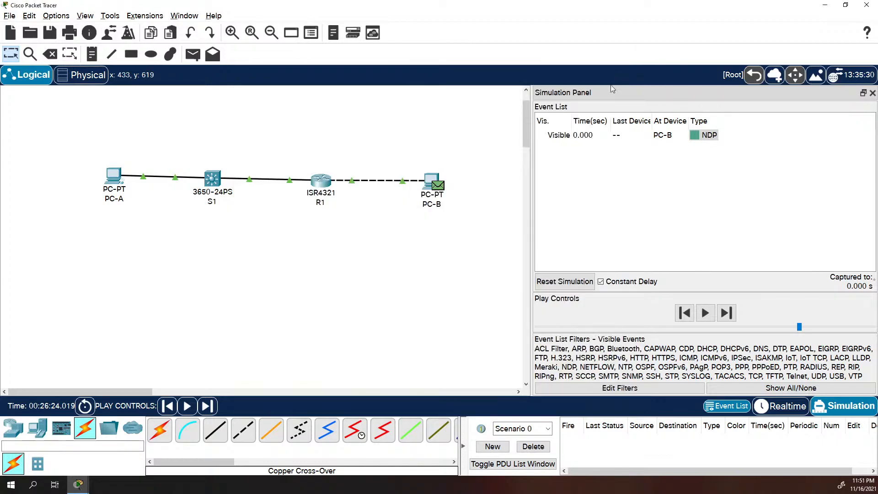
Rerun ipconfig on PC-B, showing APIPA 169.254.169.179 and no global IPv6, then return to R1's CLI
left_click(430, 181)
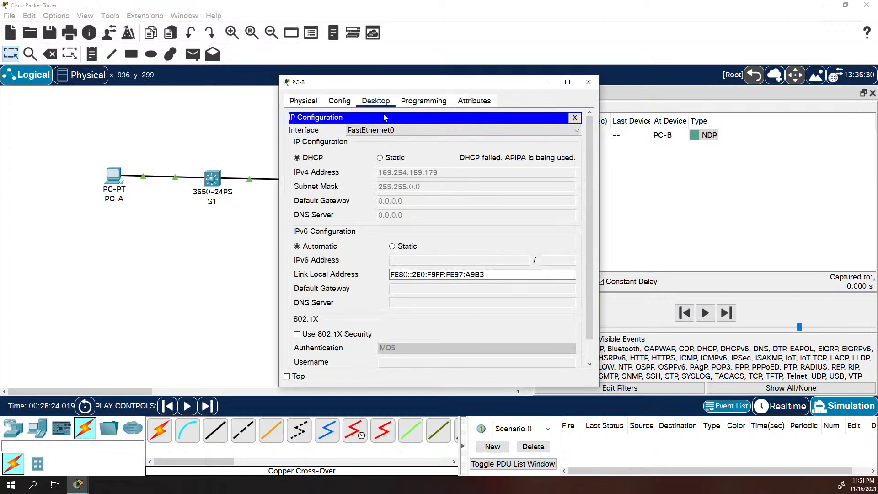
left_click(567, 121)
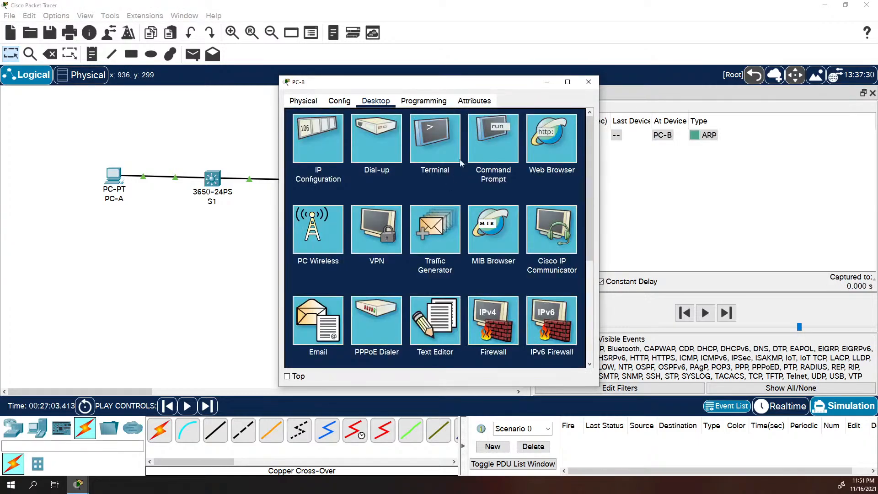
left_click(493, 134)
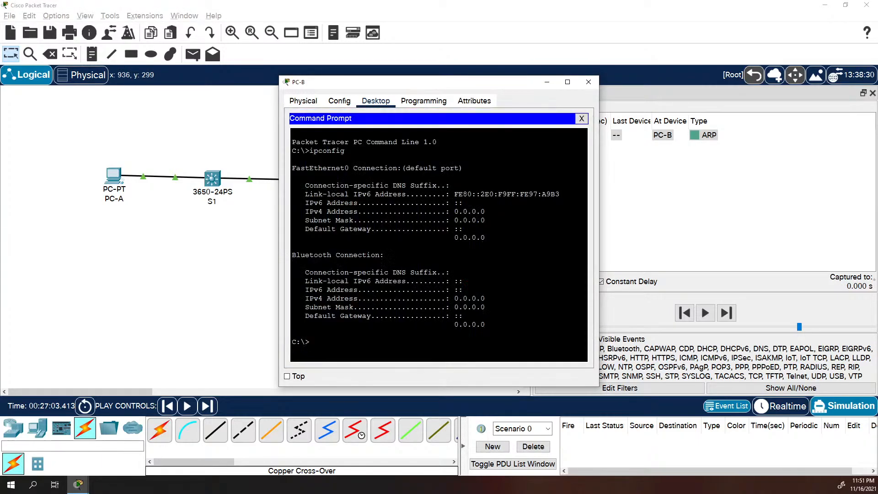
type("ipconfig")
key("Return")
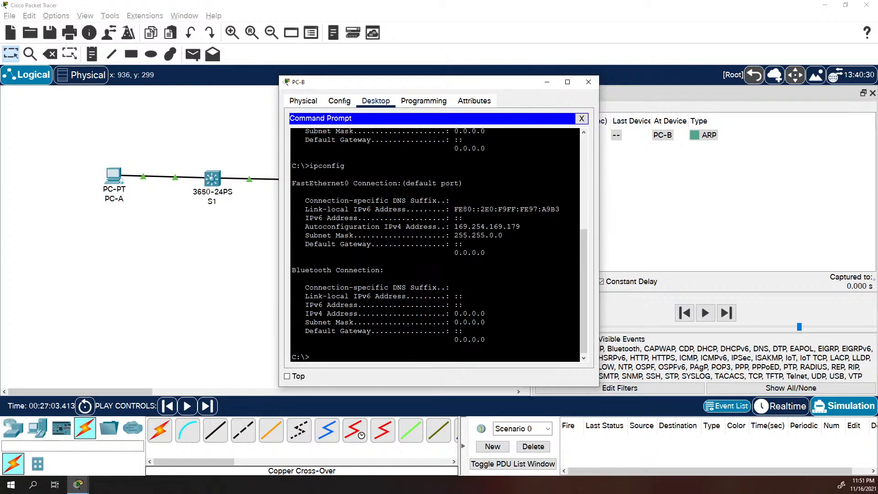
left_click(50, 306)
left_click(321, 181)
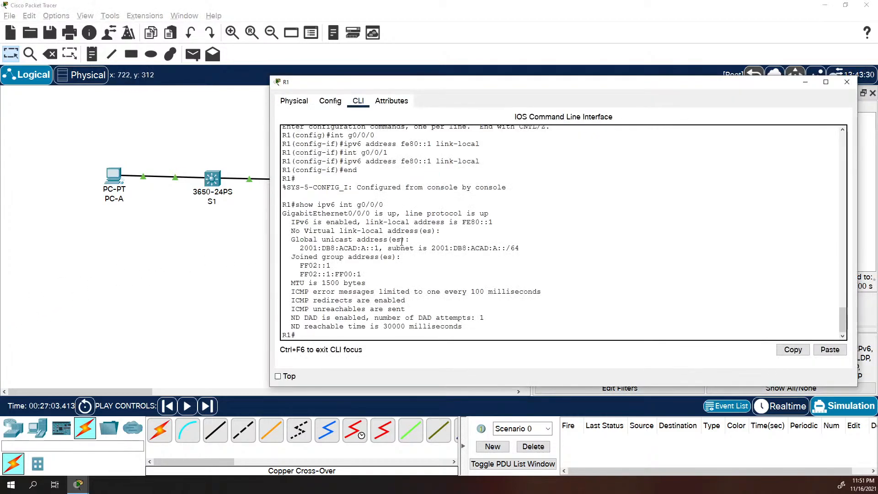
Enable ipv6 unicast-routing on R1 and return to privileged mode
type("conf t")
key("Return")
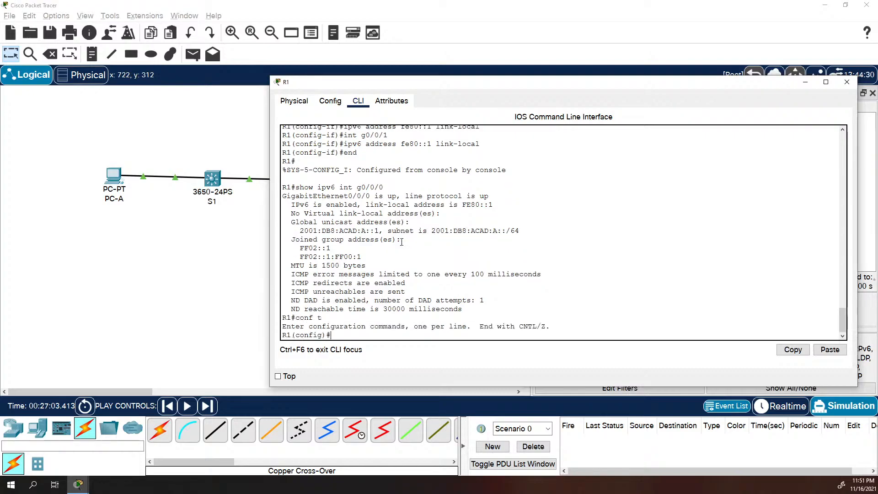
type("ipv6 un")
type("i")
key("Tab")
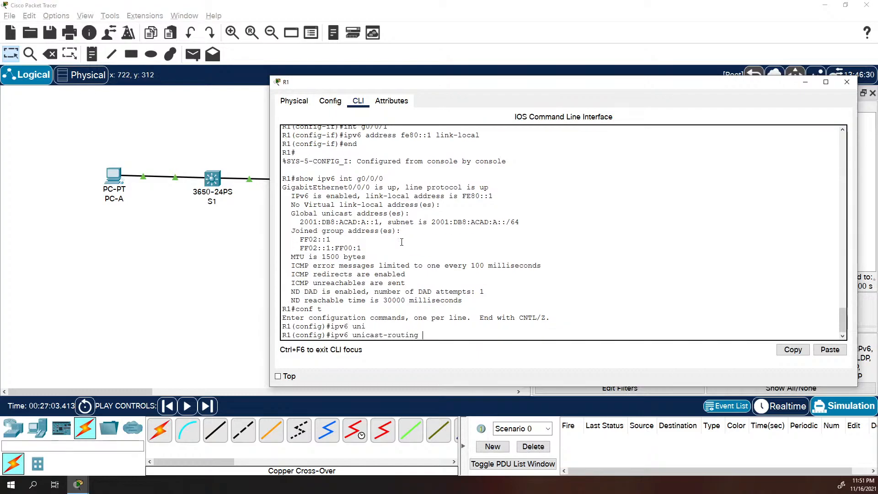
key("Return")
type("er")
key("BackSpace")
key("BackSpace")
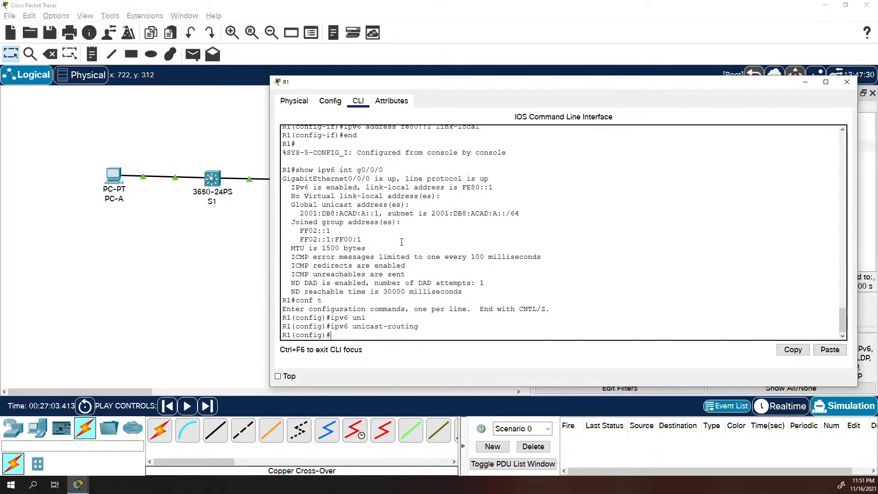
type("end")
key("Return")
Rerun show ipv6 int g0/0/0 and point out the newly joined FF02::2 group
key("Up")
key("Up")
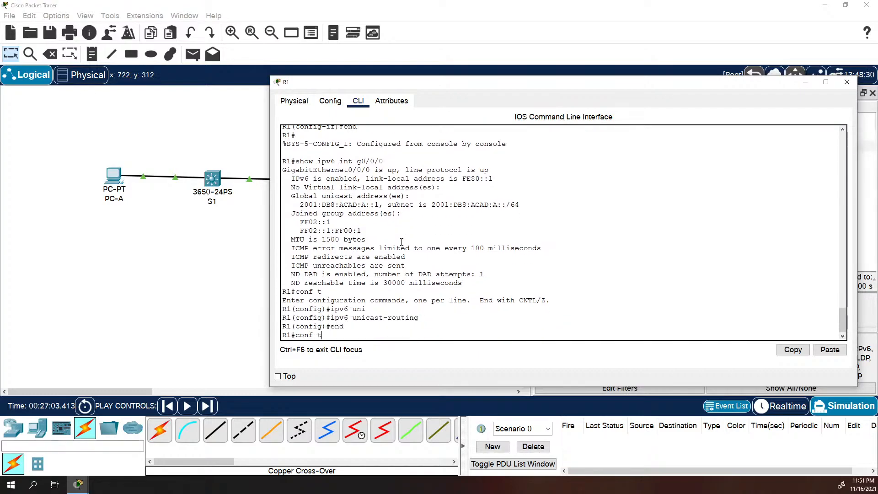
key("Return")
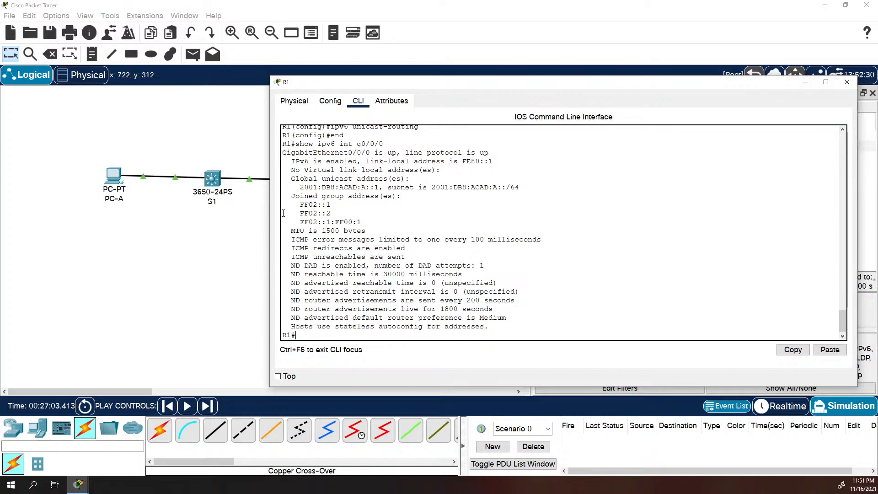
left_click_drag(339, 210, 300, 213)
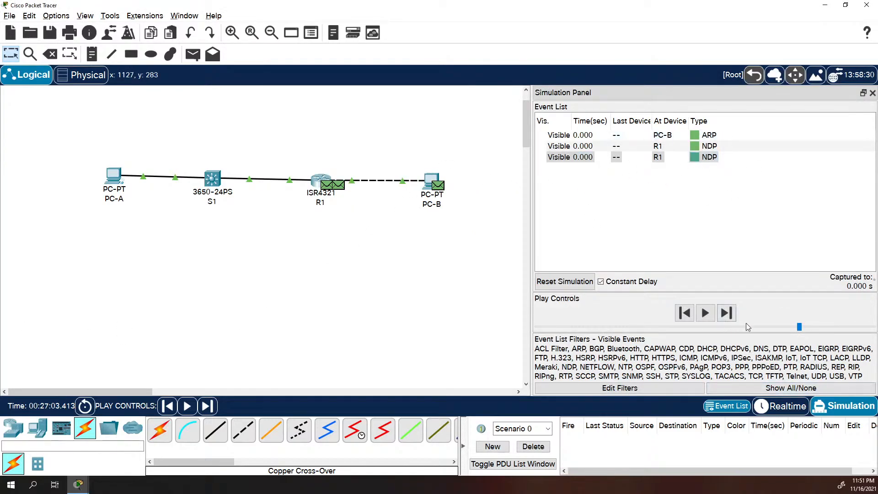
Switch to Realtime and view PC-B's autoconfigured 2001:DB8:ACAD:A::/64 address with gateway FE80::1
left_click(793, 407)
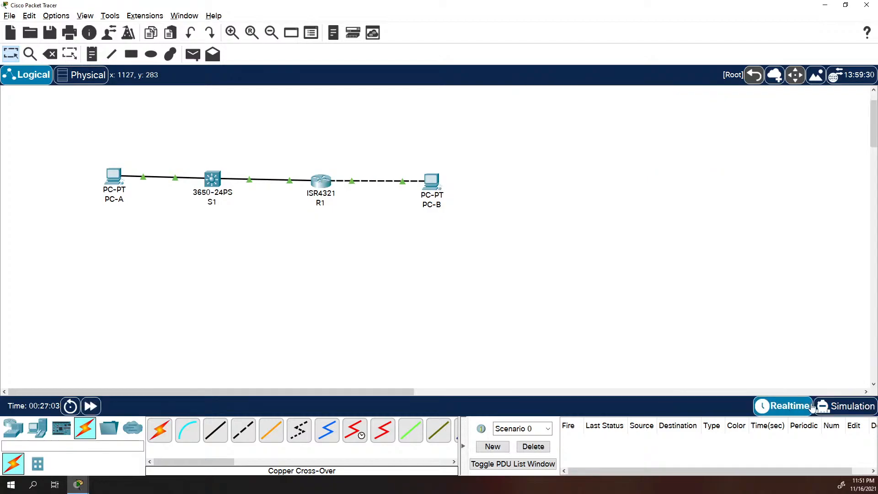
left_click(441, 185)
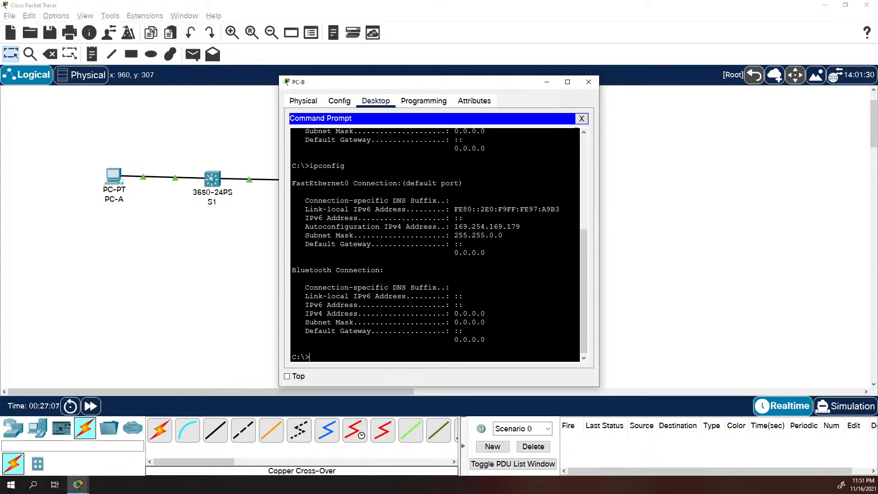
left_click(581, 119)
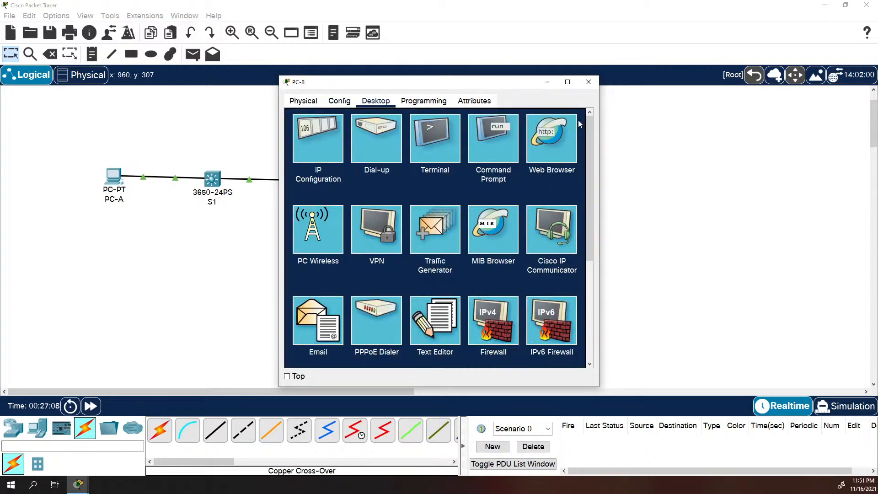
left_click(300, 143)
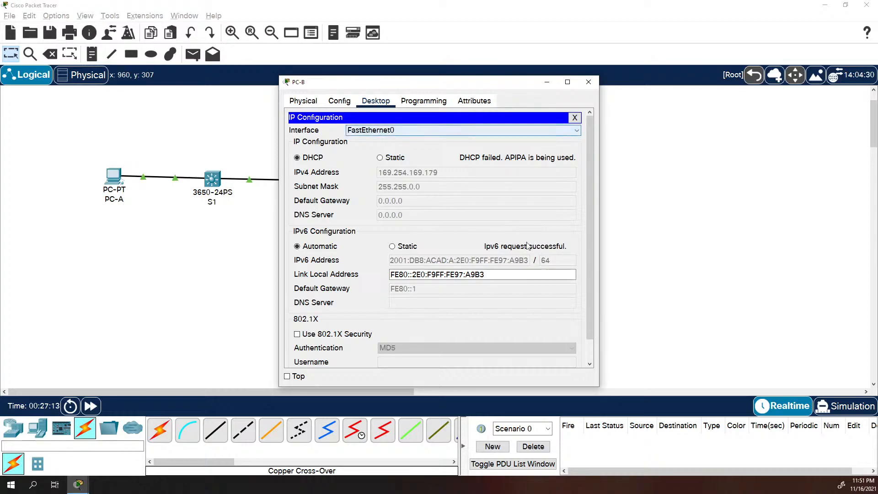
Run ipconfig /all in a widened PC-B Command Prompt, showing its IPv6 address and FE80::1 gateway
left_click(575, 118)
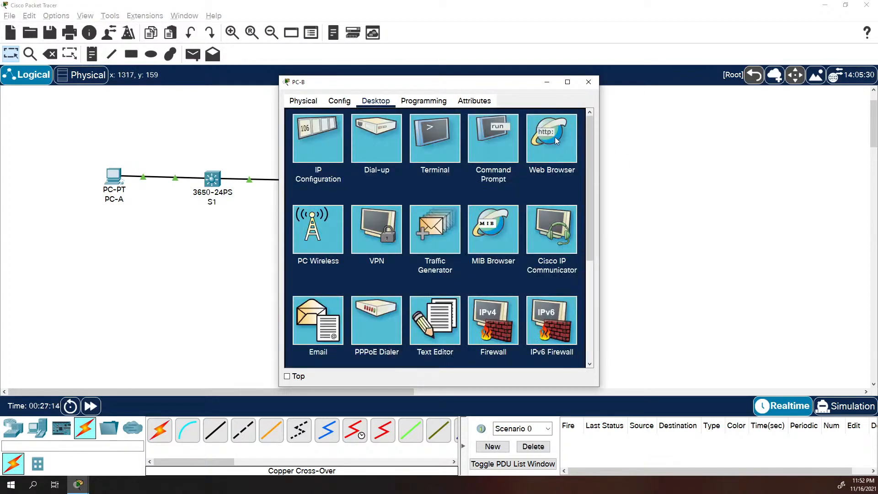
left_click(497, 131)
left_click_drag(602, 230, 746, 252)
type("ipconfig /all")
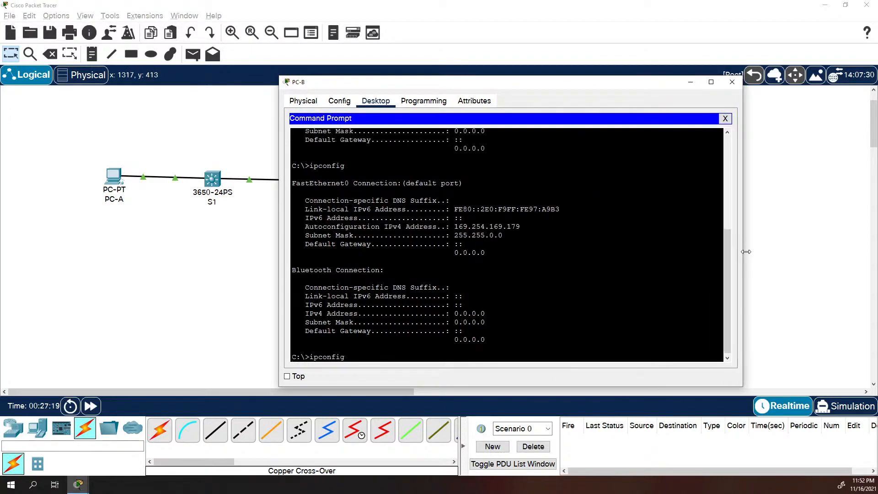
key("Return")
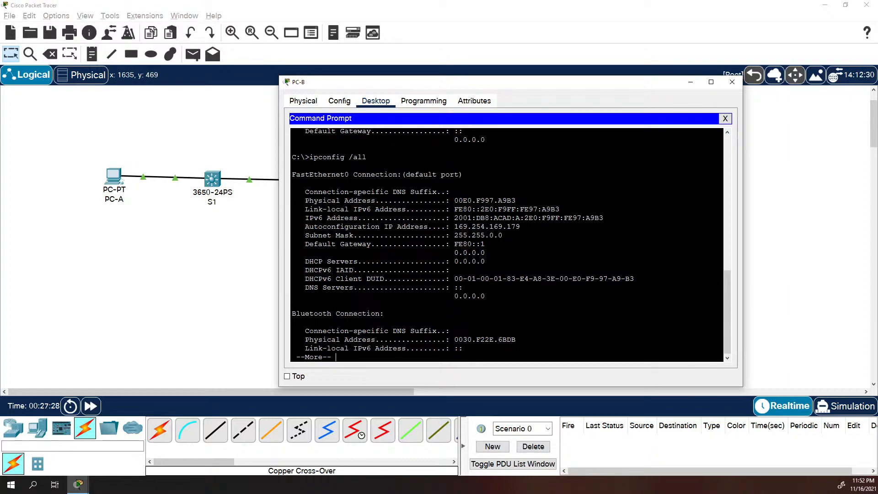
left_click_drag(485, 200, 515, 200)
left_click(457, 209)
left_click_drag(485, 209, 480, 209)
left_click(489, 208)
left_click_drag(529, 209, 560, 209)
left_click_drag(484, 200, 516, 200)
left_click_drag(463, 200, 454, 200)
left_click(483, 209)
left_click_drag(481, 209, 493, 209)
left_click(482, 209)
left_click_drag(481, 209, 471, 209)
left_click(488, 211)
double_click(463, 210)
double_click(505, 209)
double_click(463, 209)
double_click(461, 218)
left_click(461, 218)
left_click_drag(455, 219, 476, 218)
mouse_move(476, 219)
left_mouse_down()
mouse_move(605, 218)
mouse_move(477, 227)
left_mouse_up()
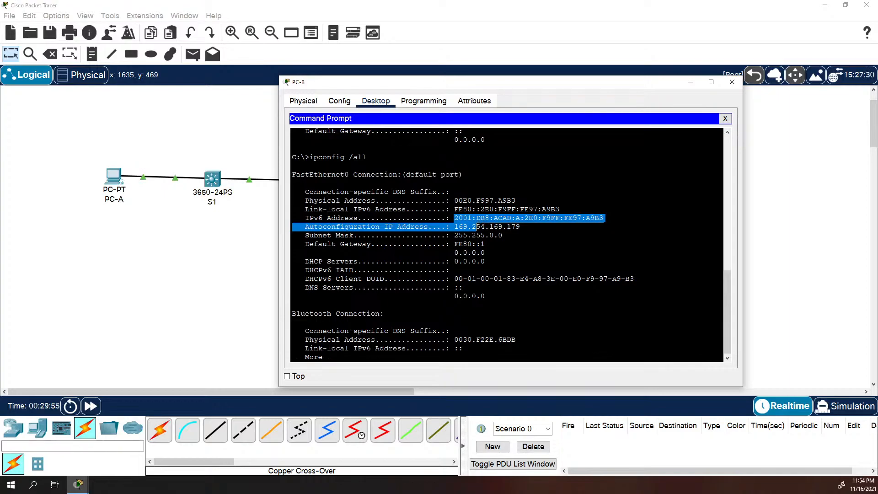
left_click(503, 235)
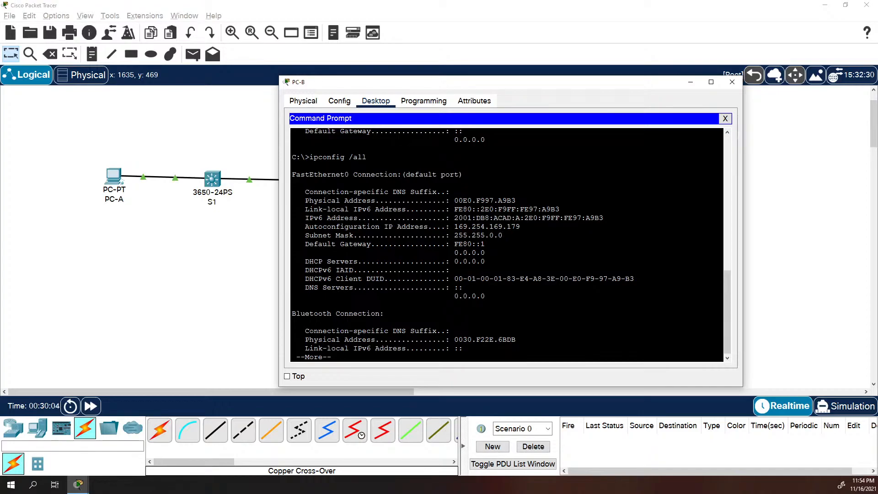
left_click_drag(524, 218, 603, 218)
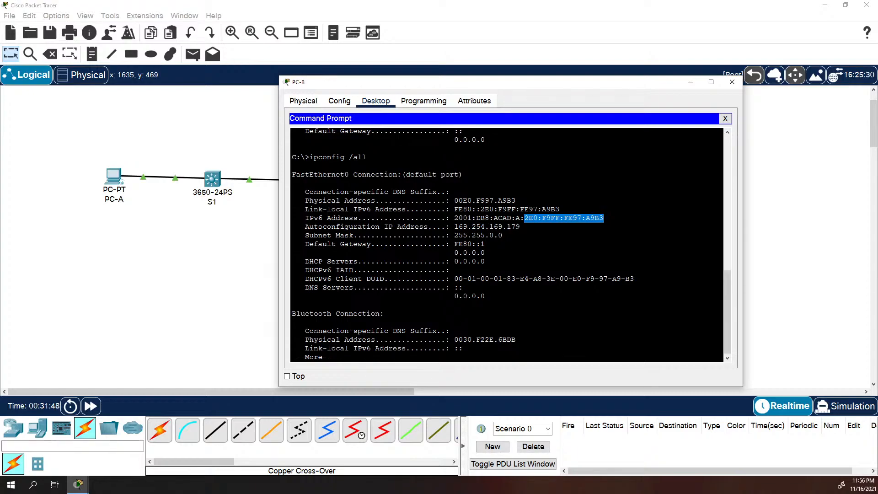
left_click(534, 218)
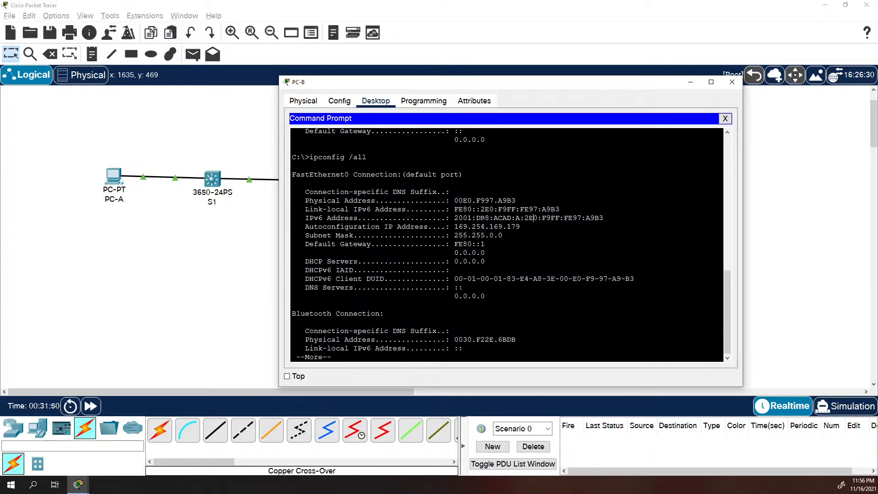
left_click_drag(455, 218, 511, 219)
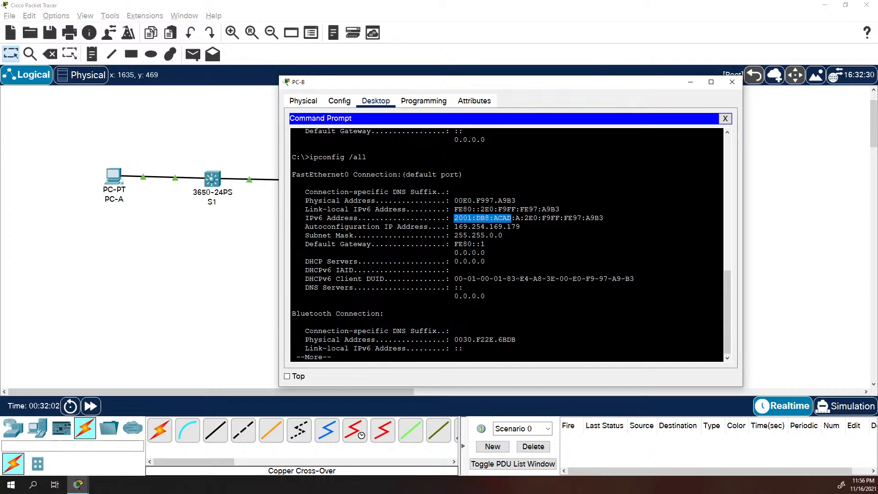
left_click(515, 278)
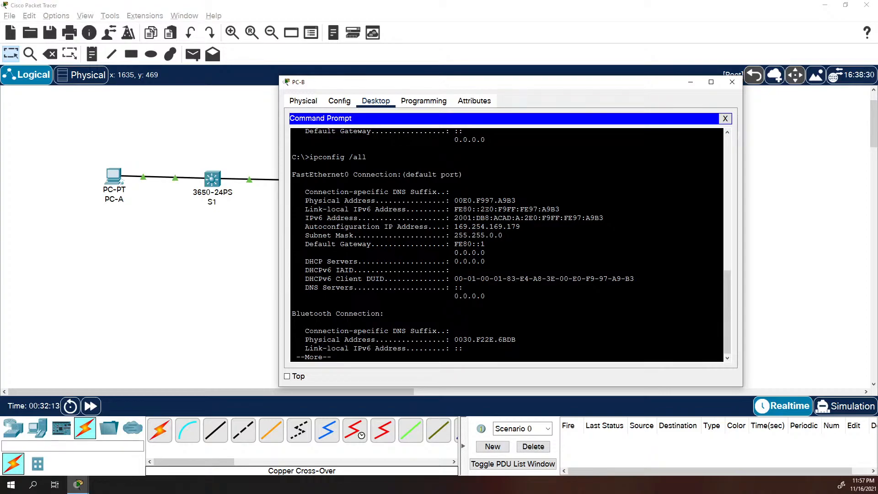
left_click_drag(453, 217, 511, 218)
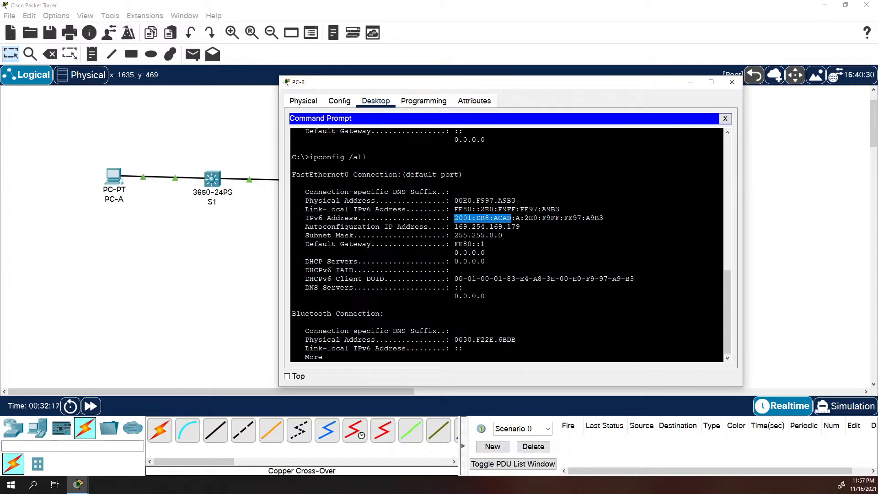
left_click_drag(515, 219, 520, 218)
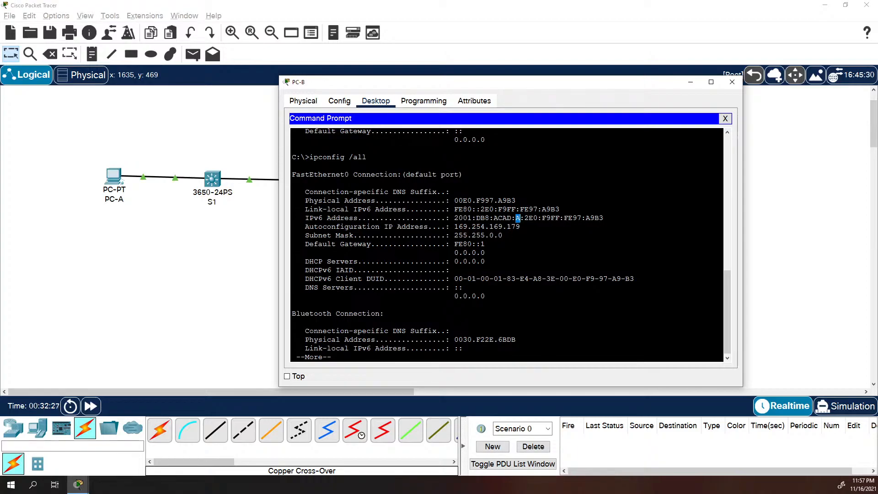
left_click_drag(524, 218, 572, 218)
Page through the rest of PC-B's ipconfig output, then set its command prompt aside
left_click(592, 218)
key("space")
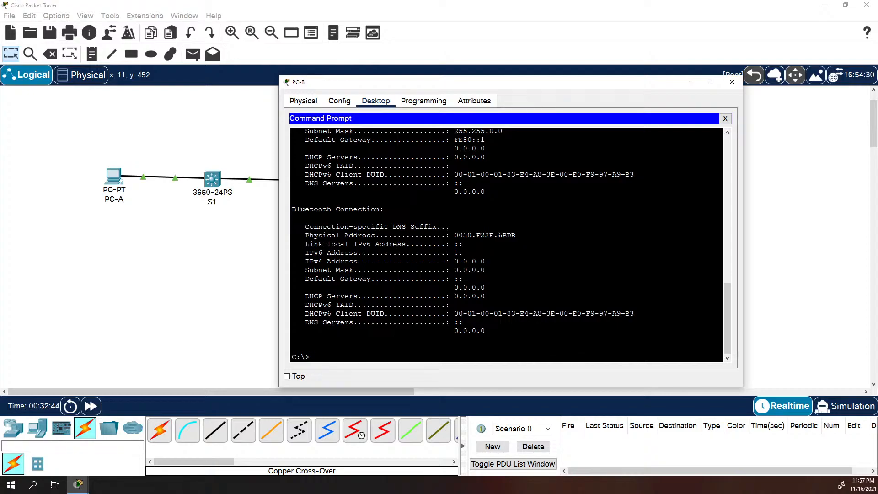
left_click(199, 311)
Save R1's running configuration to startup-config with copy run start
left_click(322, 187)
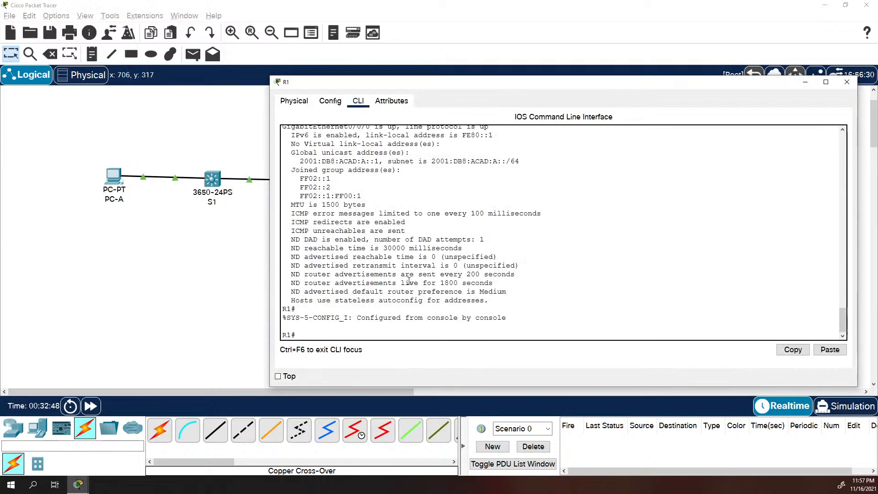
type("copy run start")
key("Return")
key("Return")
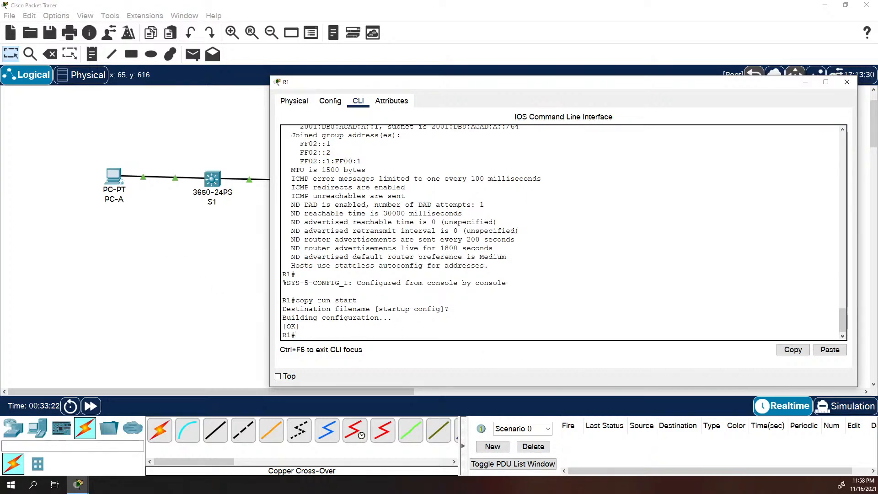
left_click(212, 178)
Name the switch S1, turn on service password-encryption and set the enable secret
key("Return")
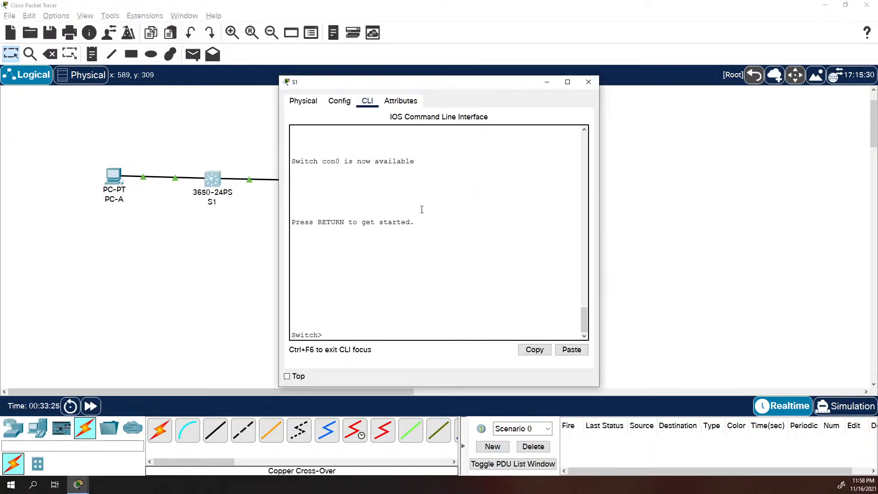
type("en")
key("Return")
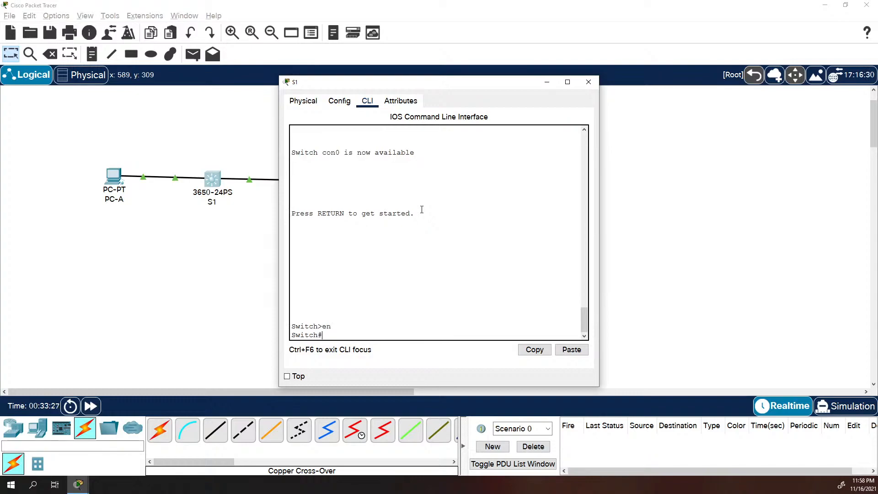
type("hoonf t")
key("Return")
type("hostnam")
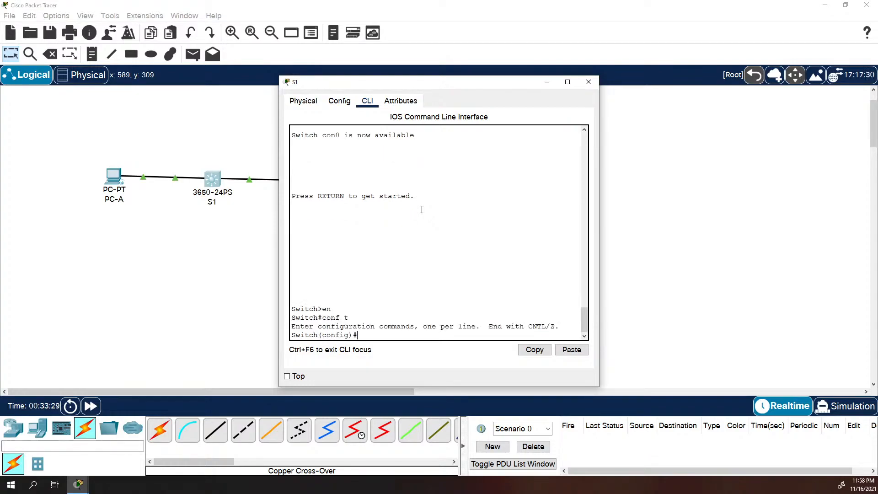
type("e S1")
key("Return")
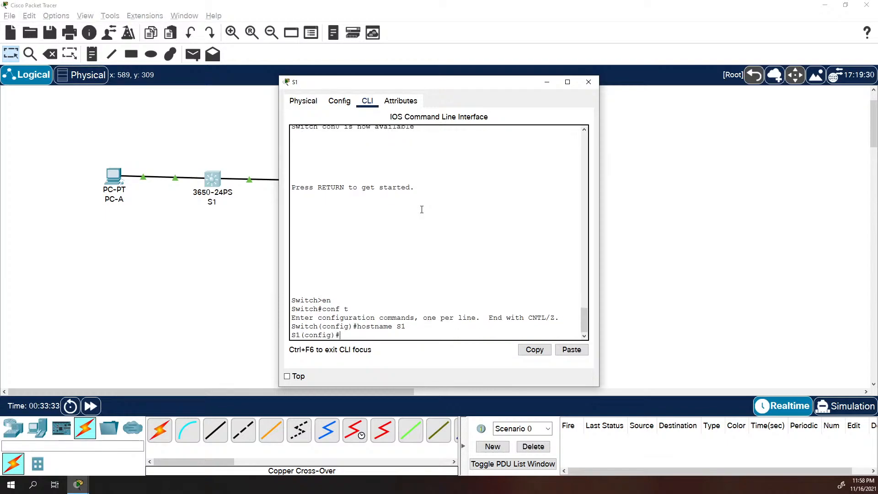
type("service pass")
key("Tab")
key("Return")
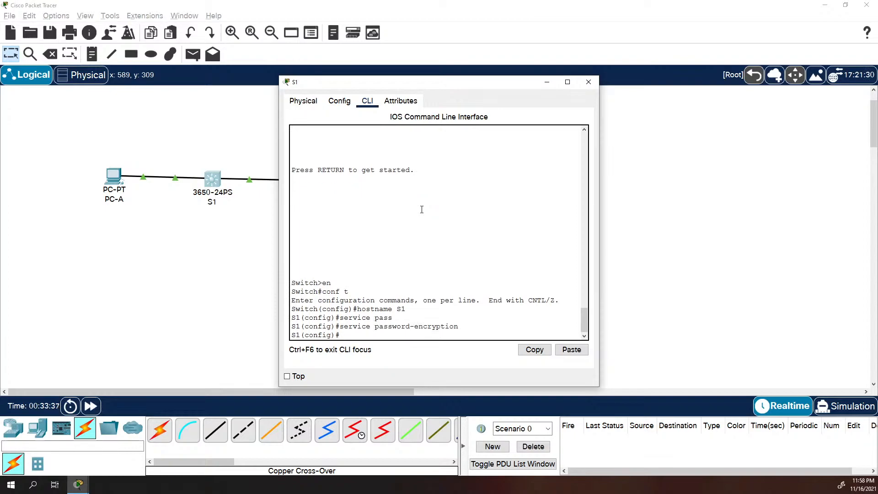
type("enable secret class")
key("Return")
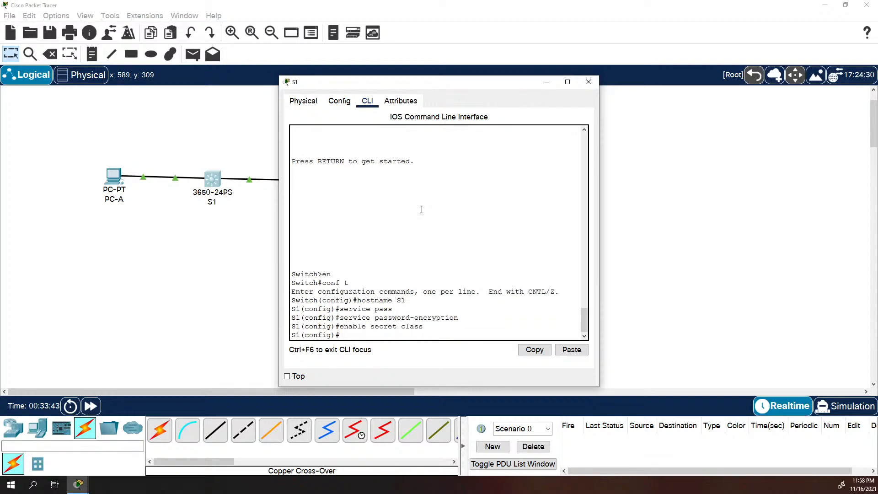
Give console line 0 a password and require login
type("line con 0")
key("Return")
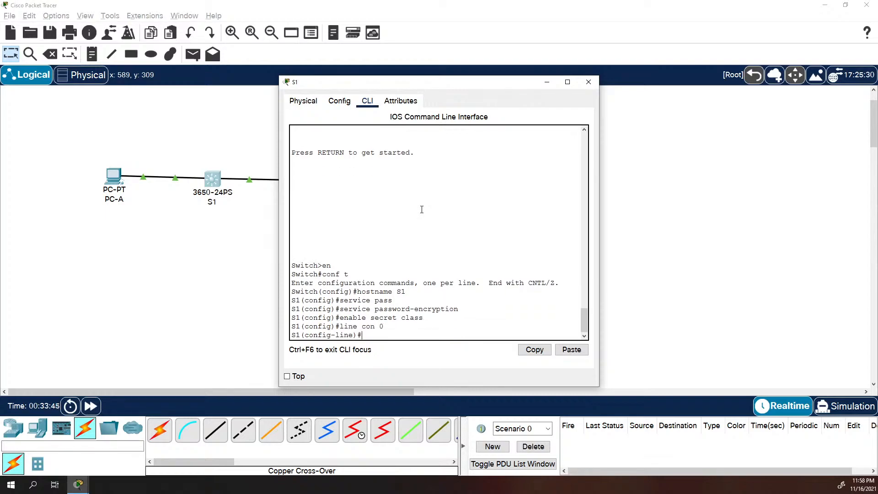
type("password cisco")
key("Return")
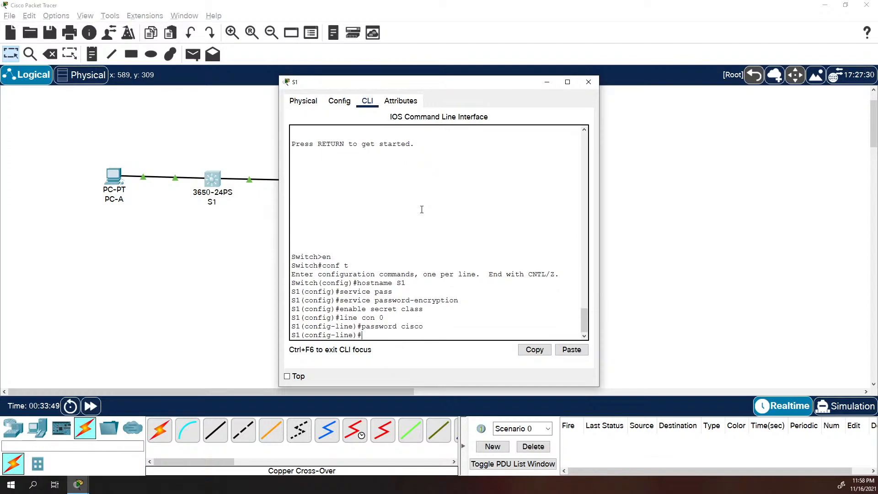
type("login")
key("Return")
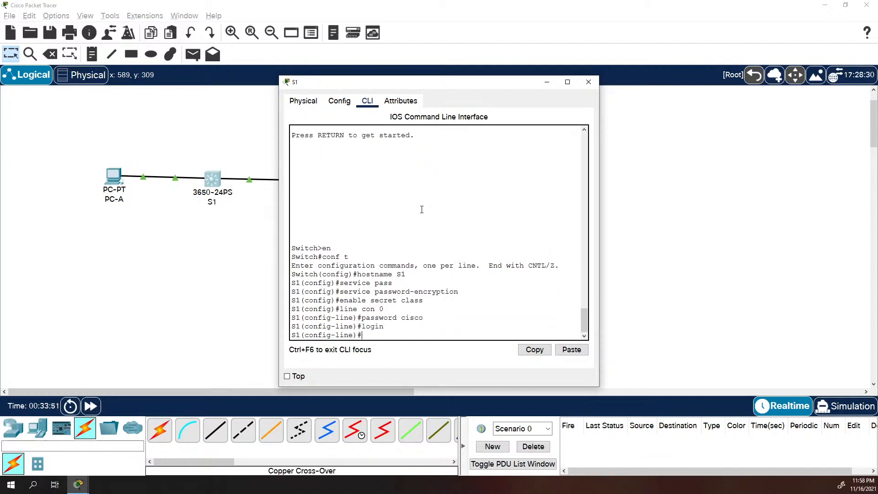
Set the console's exec-timeout to 0 0 and enable logging synchronous
type("ex")
key("Tab")
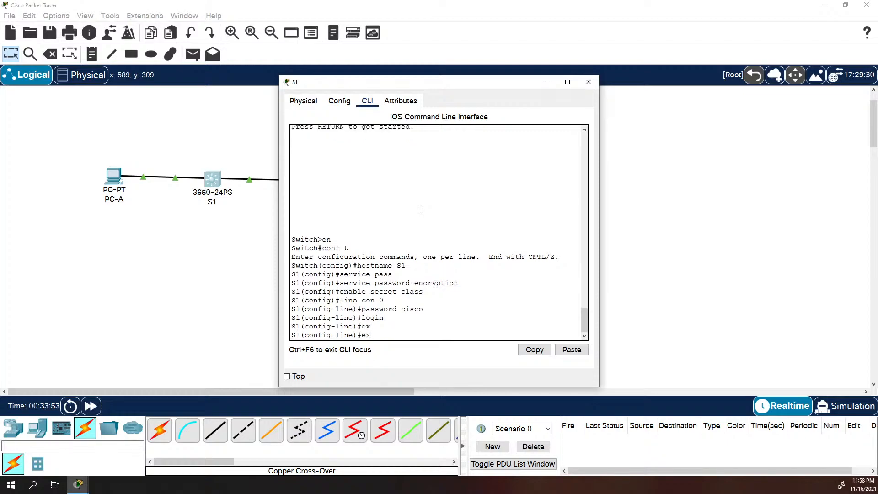
type("ec")
key("Tab")
type("-timeout 0")
key("Tab")
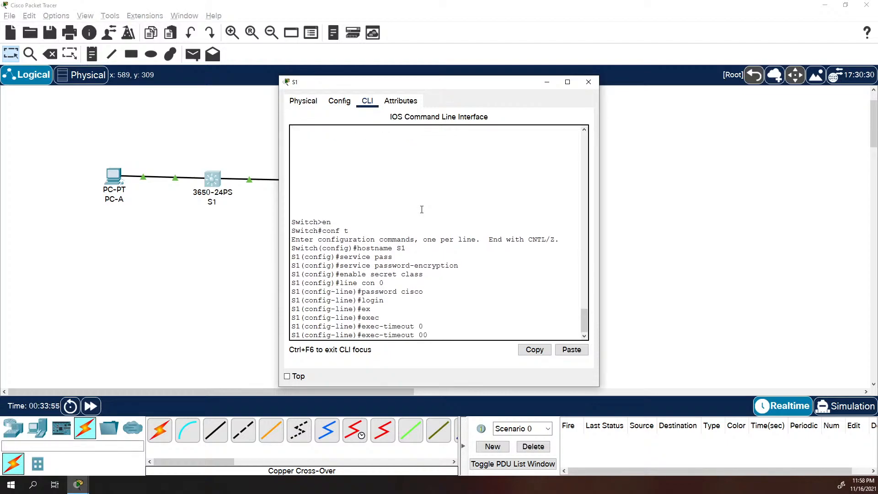
type("0")
key("Return")
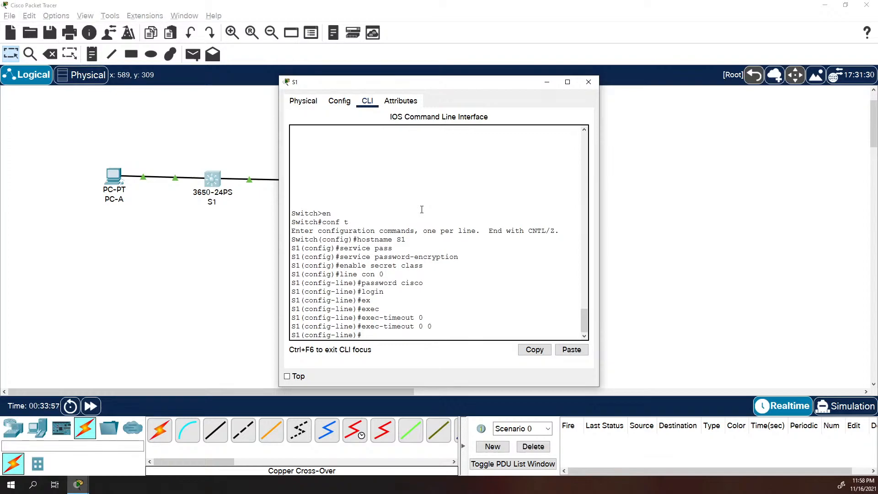
type("logging syn")
key("Tab")
key("Return")
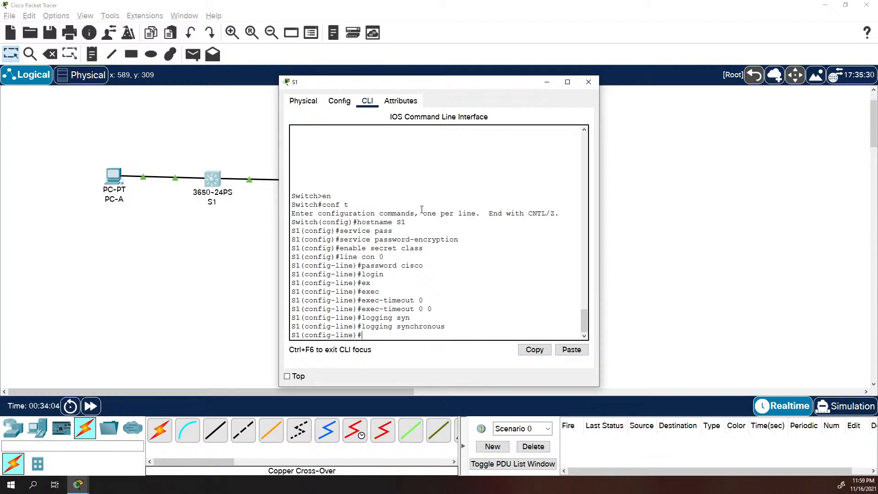
Begin configuring the vty lines 0 15
type("line vty 0 15")
Set a password on S1's vty lines 0 15 and require login
key("Return")
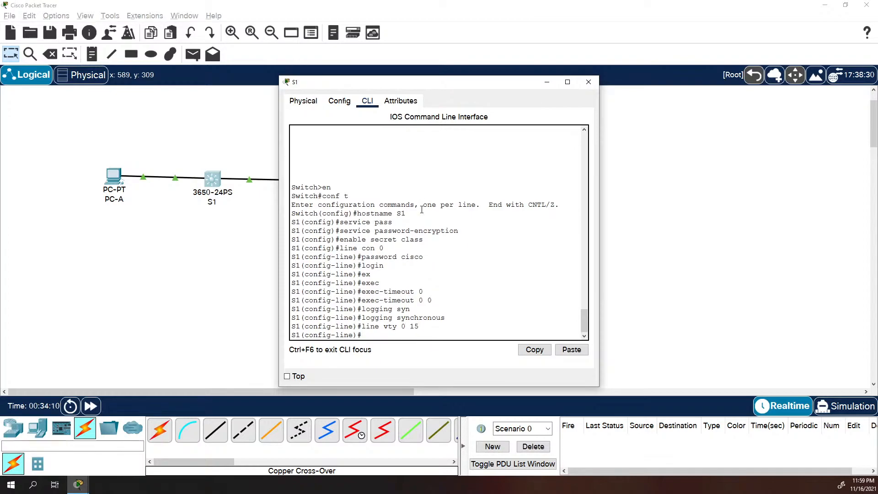
type("password cisco")
key("Return")
type("login")
key("Return")
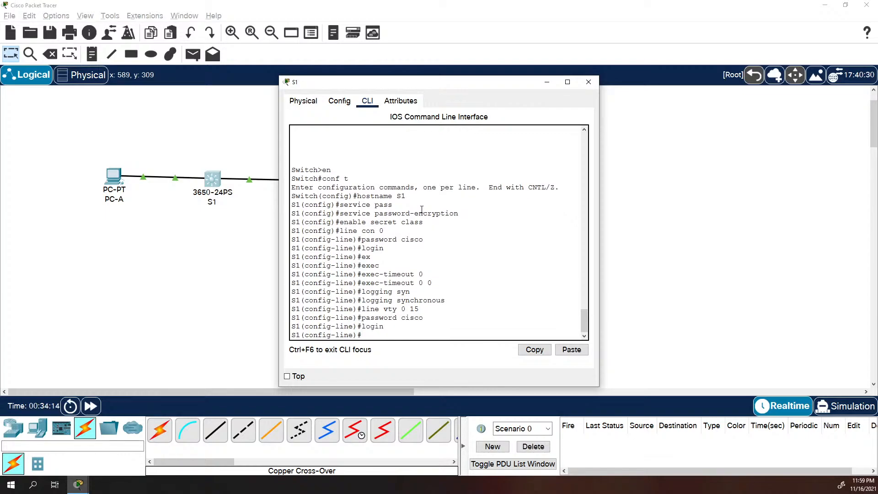
Disable the vty lines' idle timeout with exec-timeout 0 0
type("exect-tim")
key("Tab")
type("e")
key("Tab")
type("o")
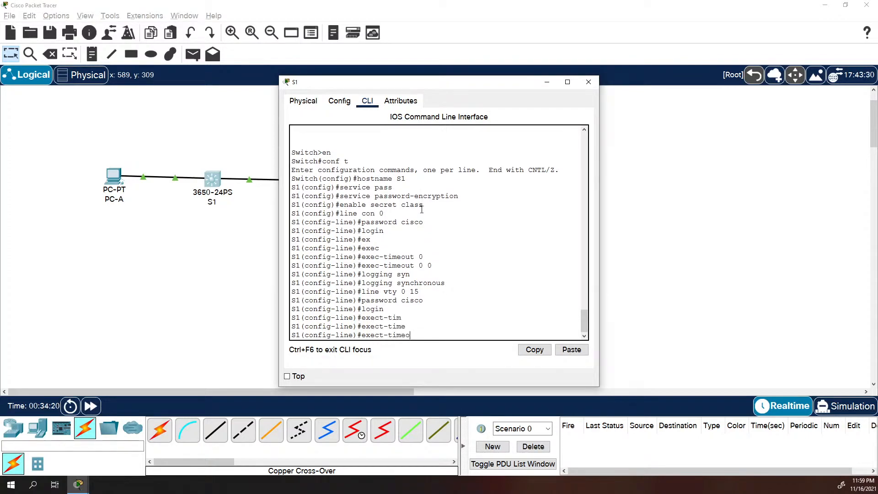
type("u")
key("BackSpace")
key("BackSpace")
key("BackSpace")
key("BackSpace")
key("BackSpace")
key("BackSpace")
key("BackSpace")
type("-=")
key("BackSpace")
type("time")
key("Tab")
type("0 0")
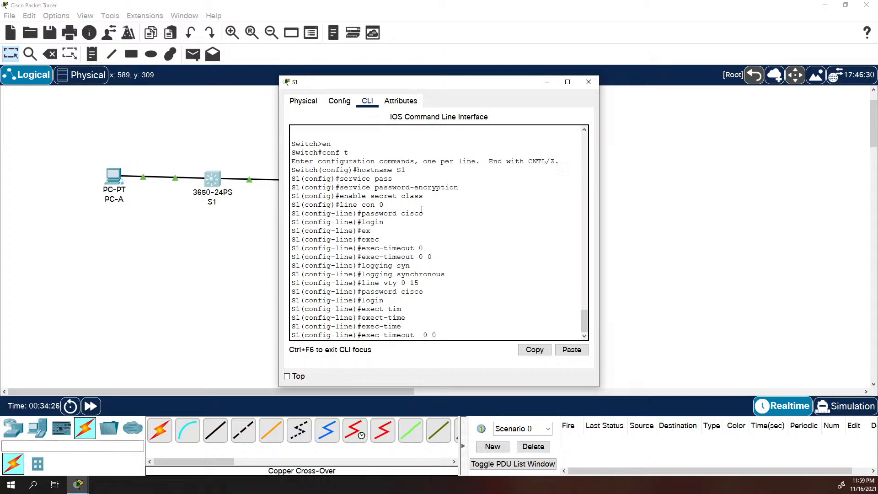
key("Return")
List the history size options with ?, then clear the unfinished command
type("hi")
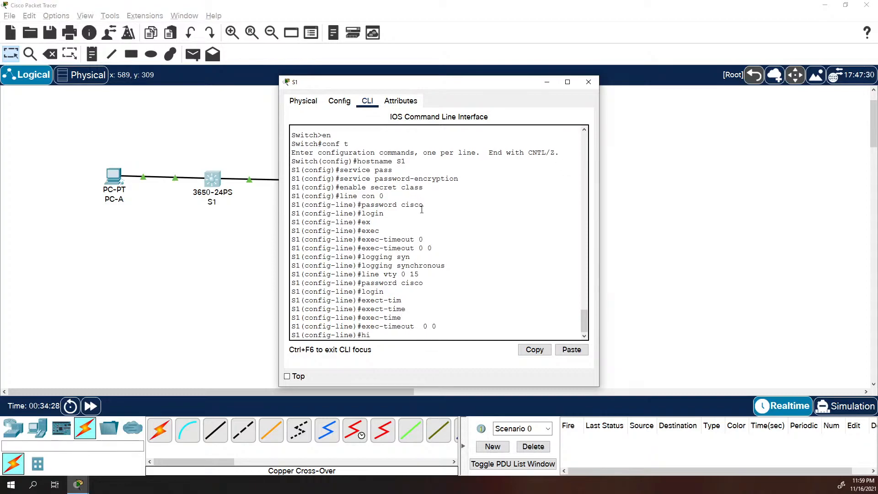
key("Tab")
key("Tab")
type("size")
key("Tab")
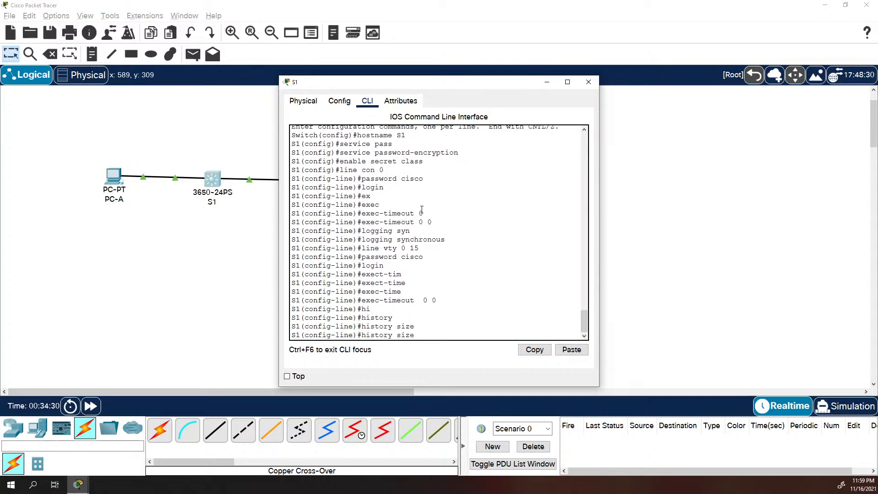
type("?")
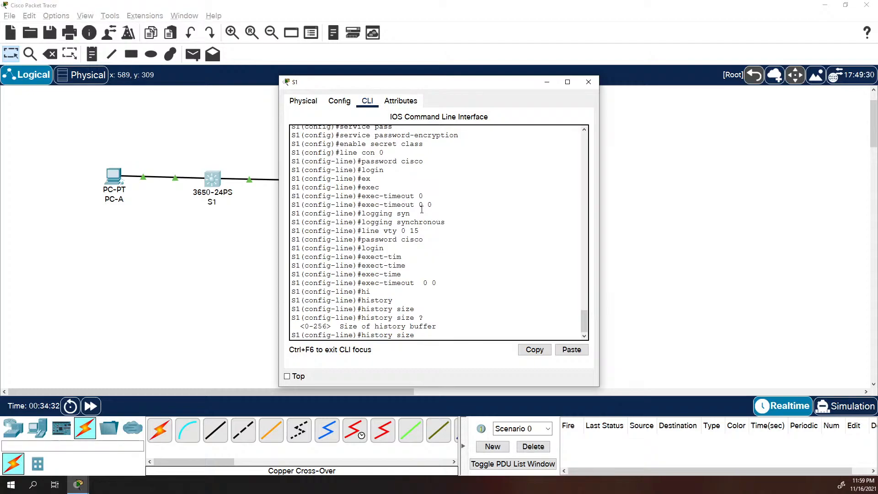
key("BackSpace")
key("BackSpace")
key("BackSpace")
key("BackSpace")
key("BackSpace")
type("?")
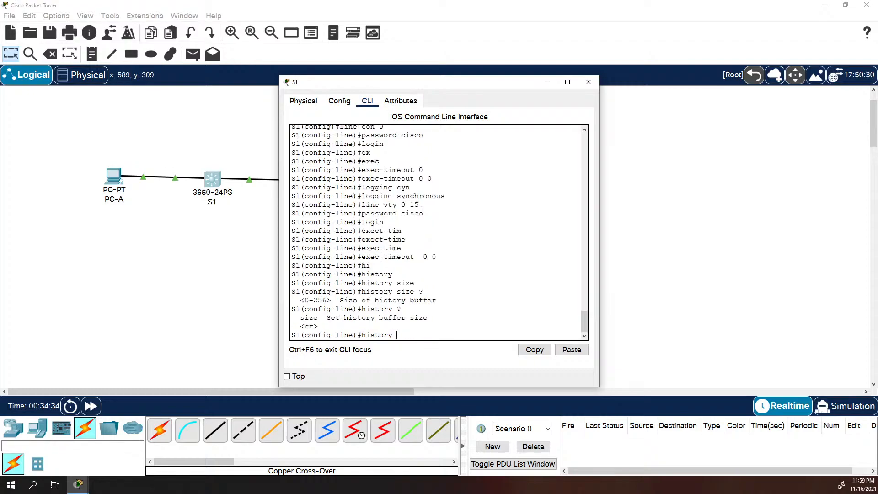
key("BackSpace")
key("BackSpace")
key("BackSpace")
key("BackSpace")
key("BackSpace")
key("BackSpace")
key("BackSpace")
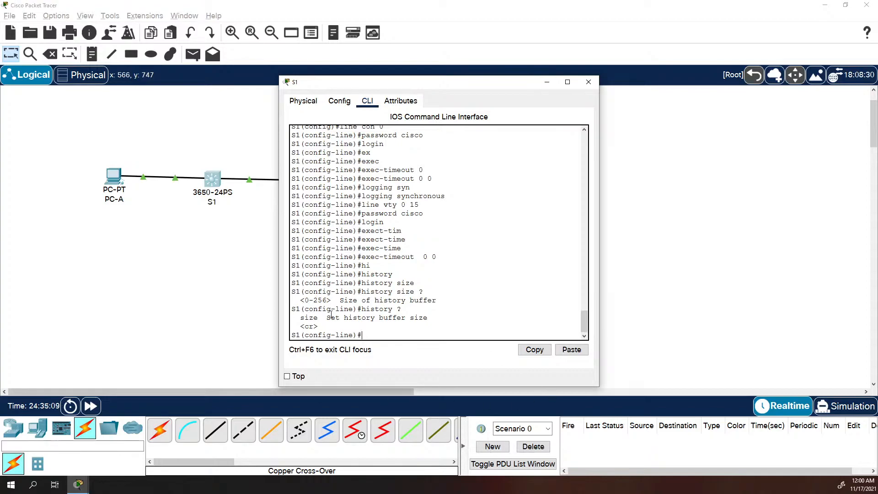
Leave line configuration and set the MOTD banner to 'unauthorized Access Prohibited'
type("exit")
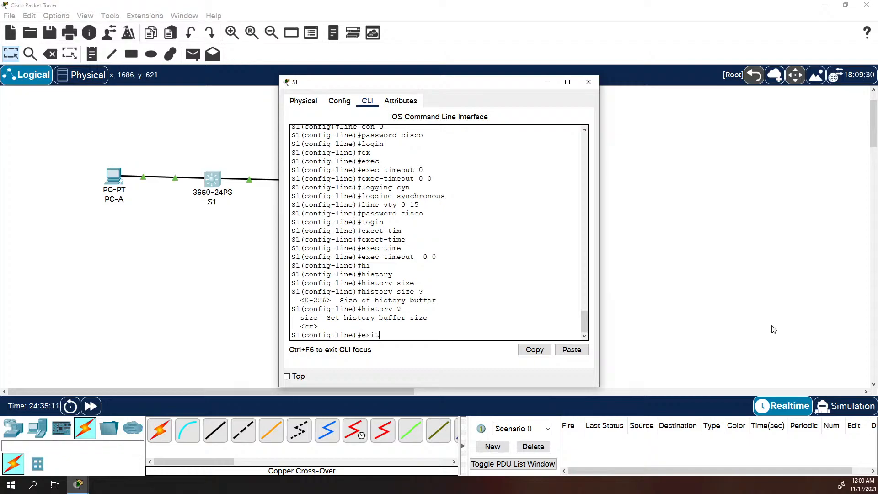
key("Return")
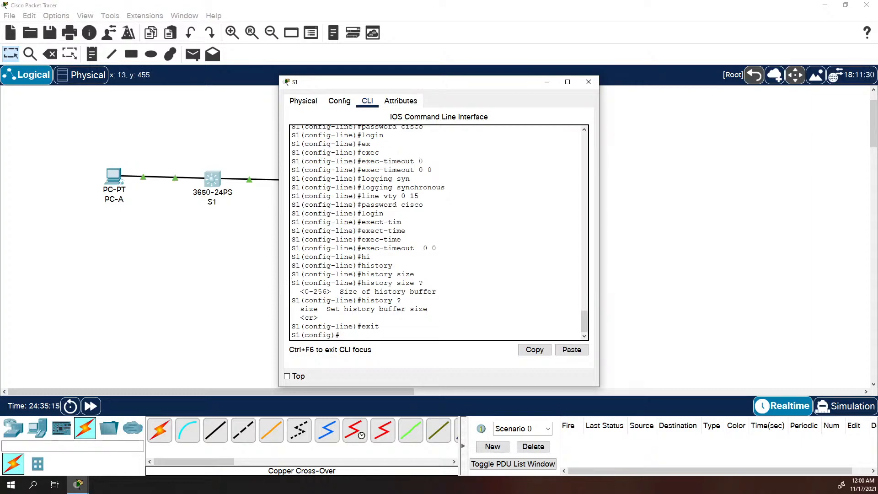
type("banner motd $ unauthorized Ac")
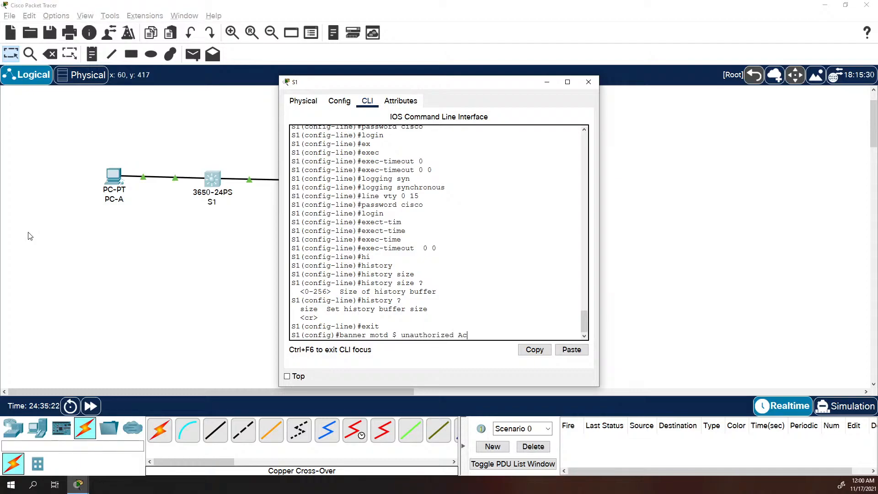
type("cess Prohibi")
type("ted")
type(" $")
key("Return")
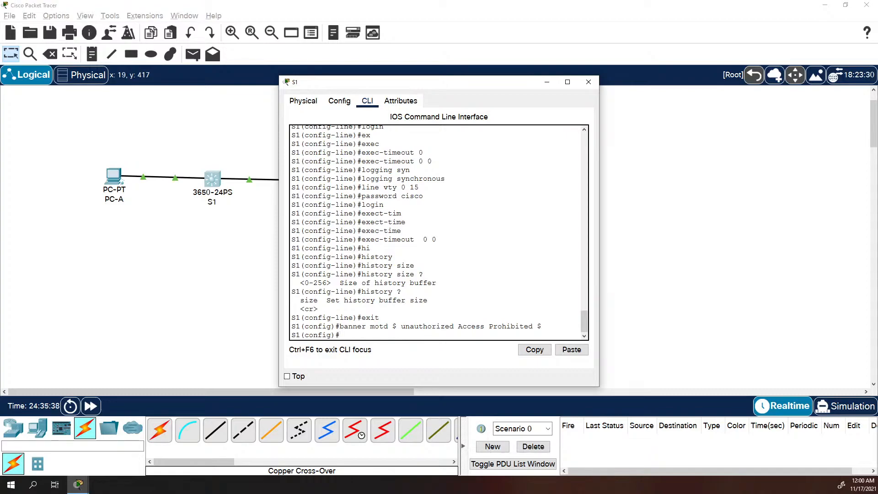
Assign VLAN 1 the address 2001:db8:acad:1::b/64 and link-local fe80::b
type("int vlan 1")
key("Return")
type("i")
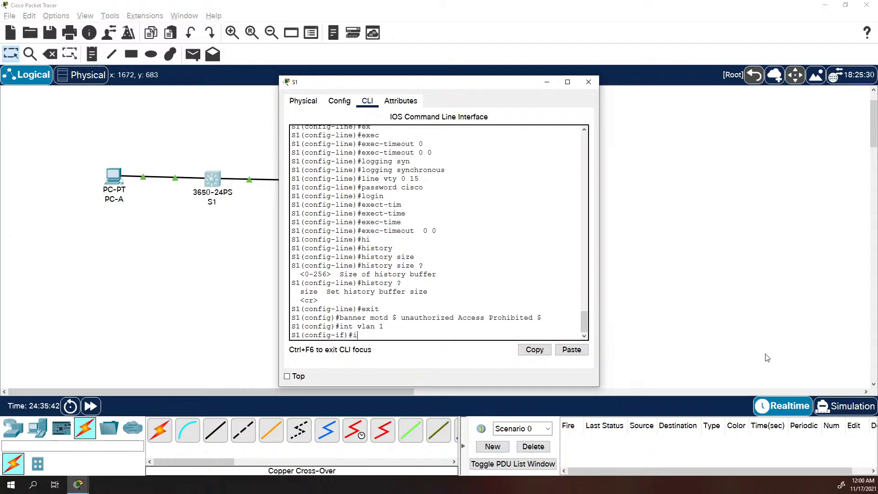
type("pv6 address 2001:db8:Lacad")
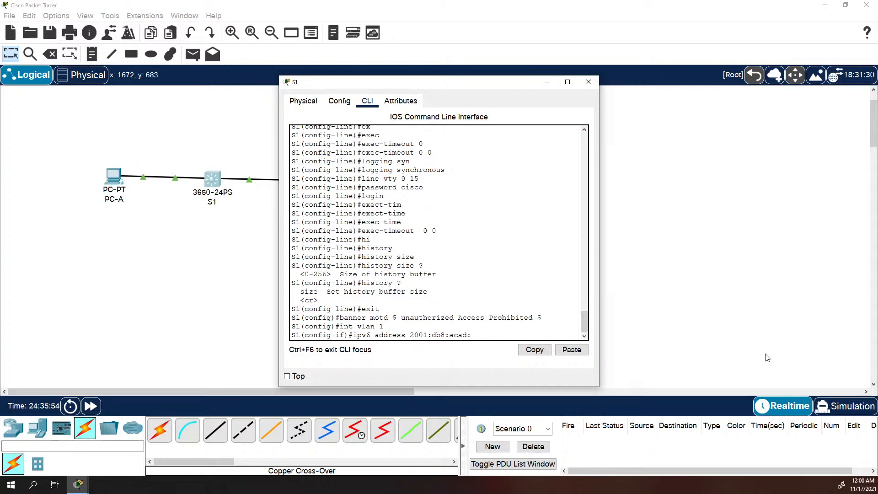
type(":1::b/64")
key("Return")
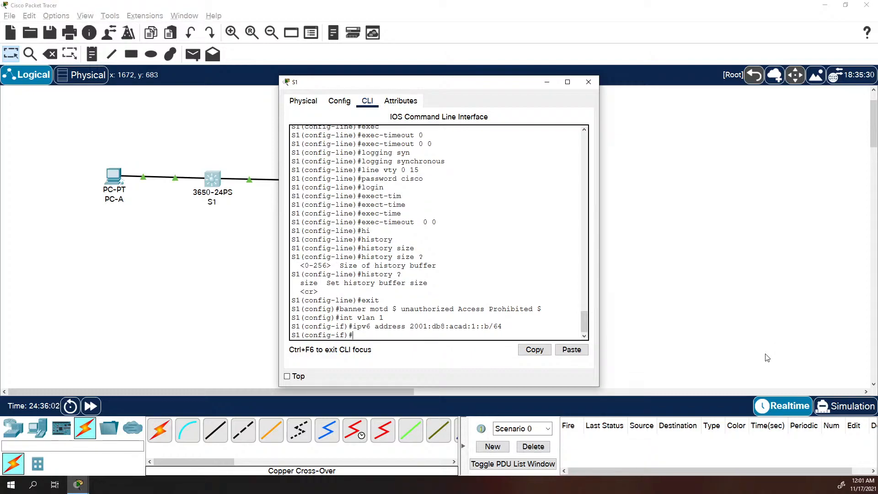
type("ipv6 address fe80::b link")
key("Tab")
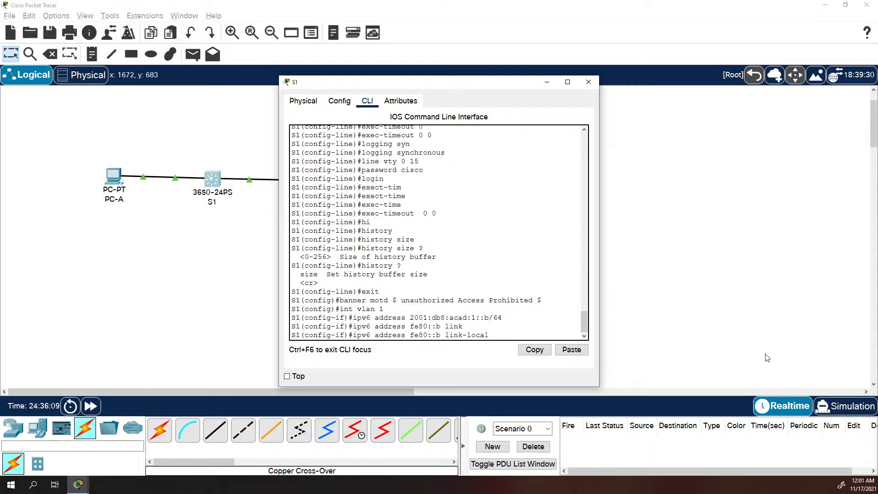
key("Return")
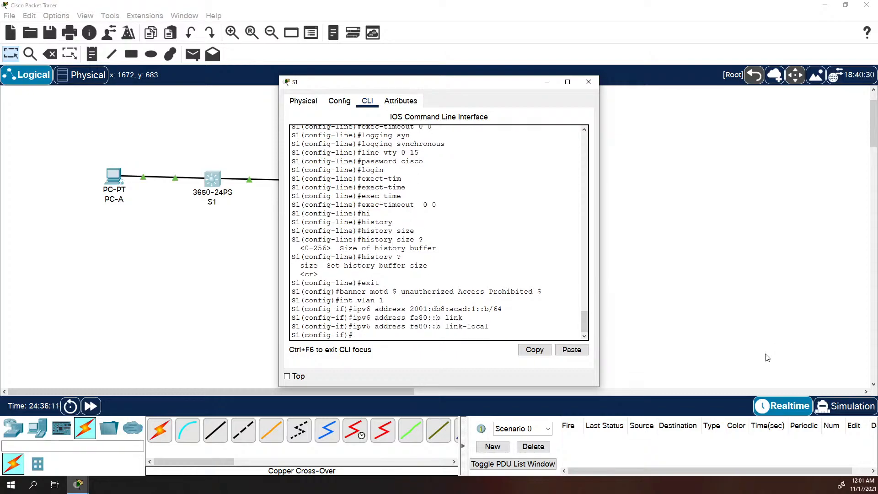
Leave configuration mode and start copying the running config to startup
type("end")
key("Return")
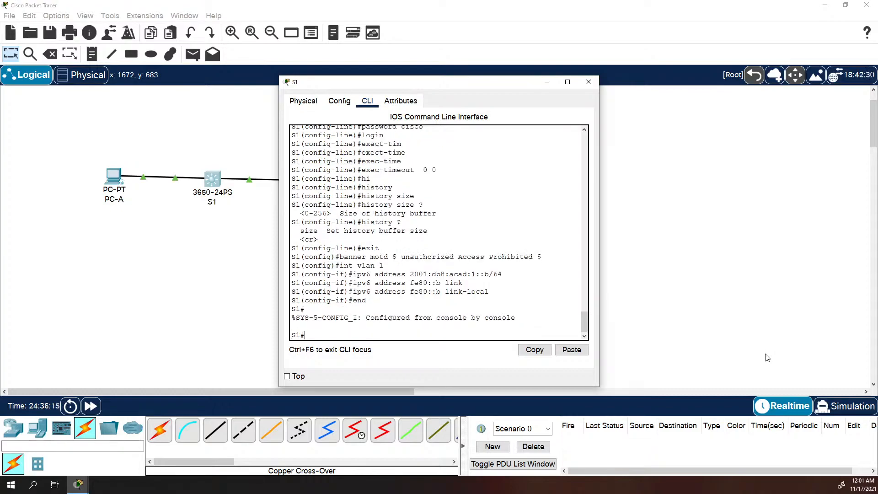
type("copy run start")
key("Return")
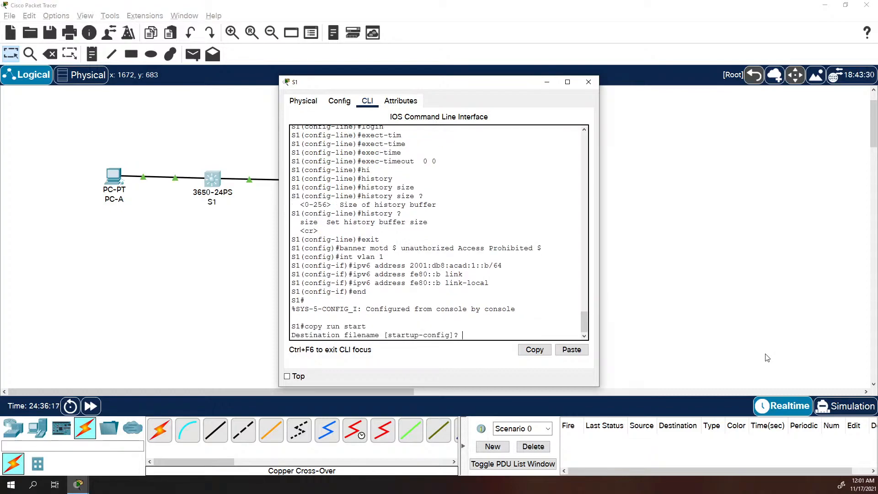
Confirm the startup-config save and display VLAN 1's details with show ipv6 int vlan1
key("Return")
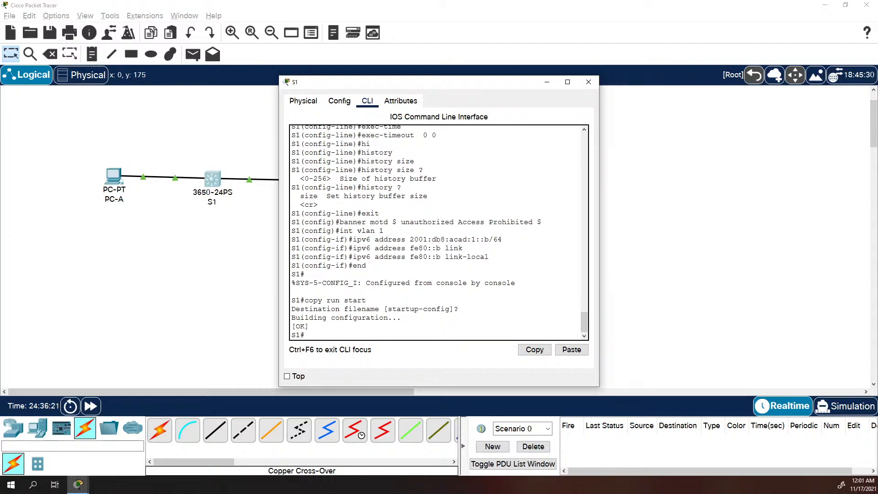
type("show ippv")
key("BackSpace")
key("BackSpace")
type("v6")
key("Tab")
type("i")
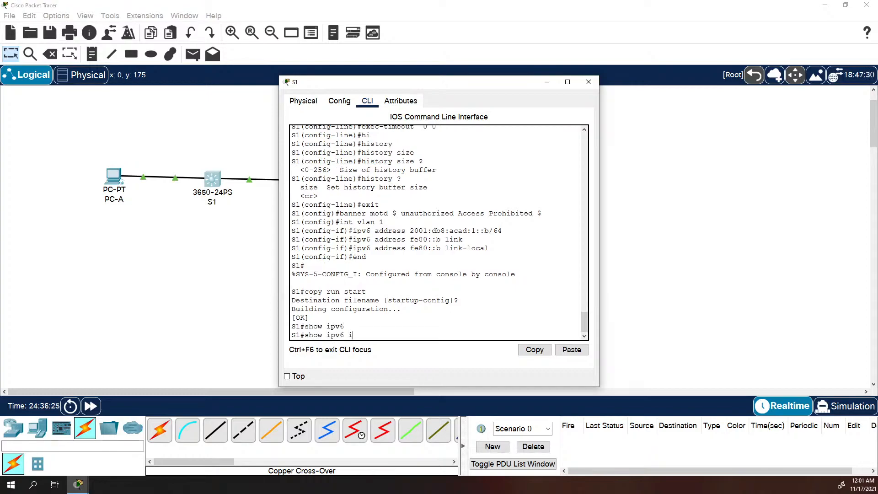
type("nt vlan1")
key("Return")
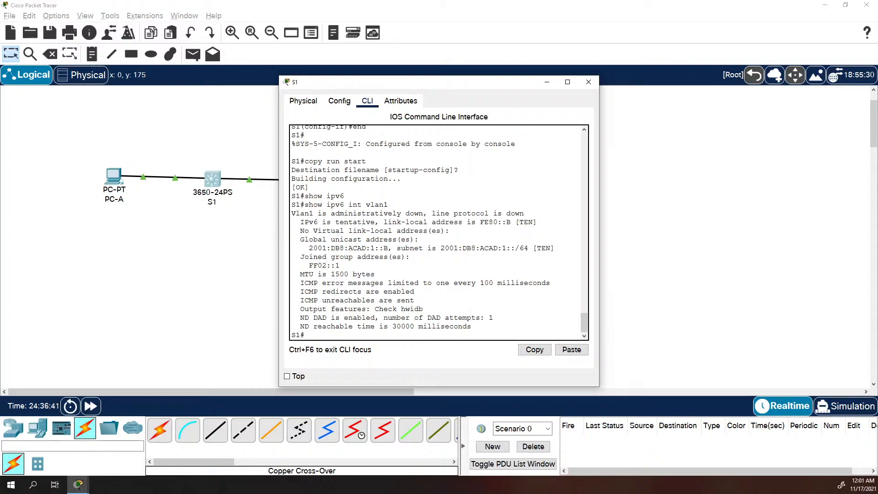
Enable S1's VLAN 1 interface with no shutdown from global configuration
type("conf t")
key("Return")
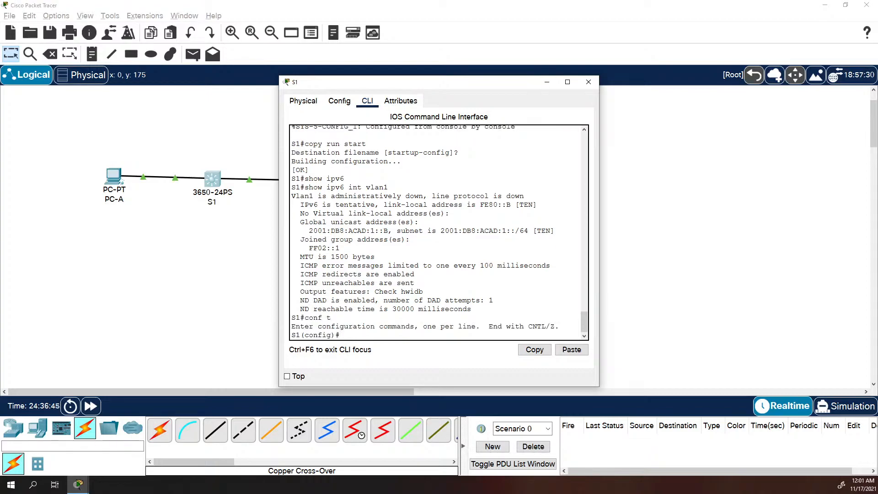
type("ubnt")
key("BackSpace")
key("BackSpace")
key("BackSpace")
key("BackSpace")
type("int vlan 1")
key("Return")
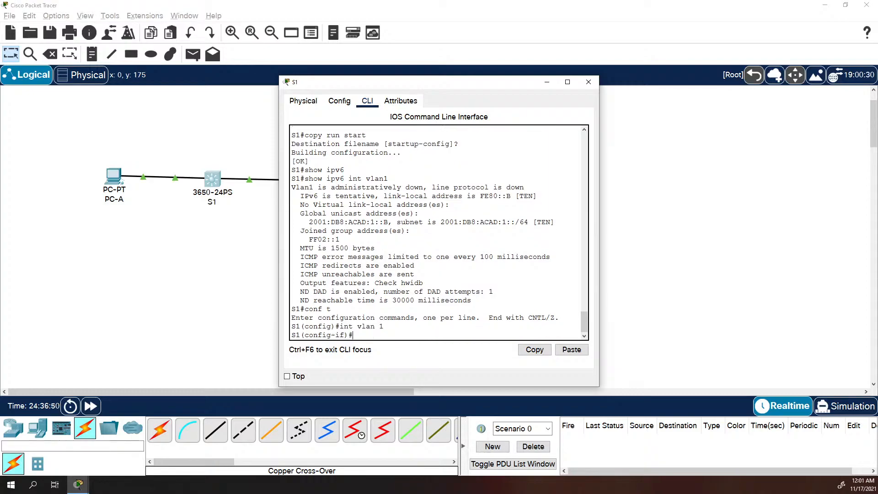
type("no shutdown")
key("Return")
type("dsf")
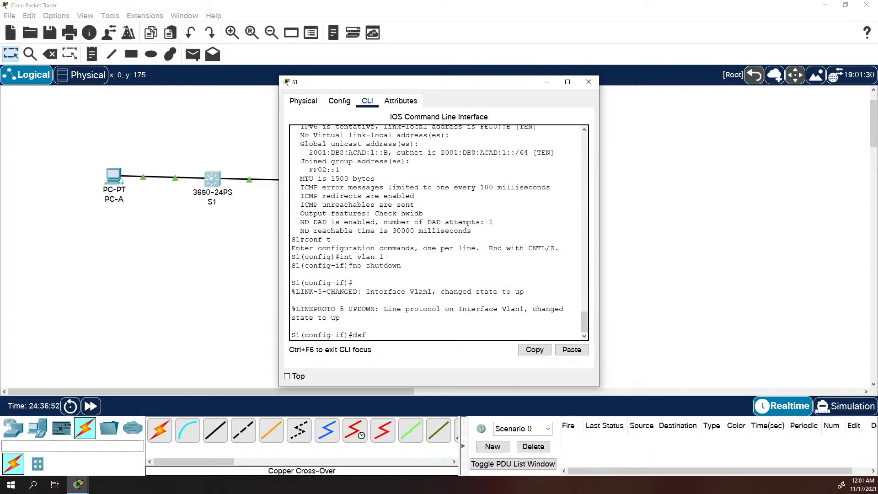
key("BackSpace")
key("BackSpace")
key("BackSpace")
Return to the S1# prompt and begin typing the show ipv6 command
type("exit")
key("Return")
type("end")
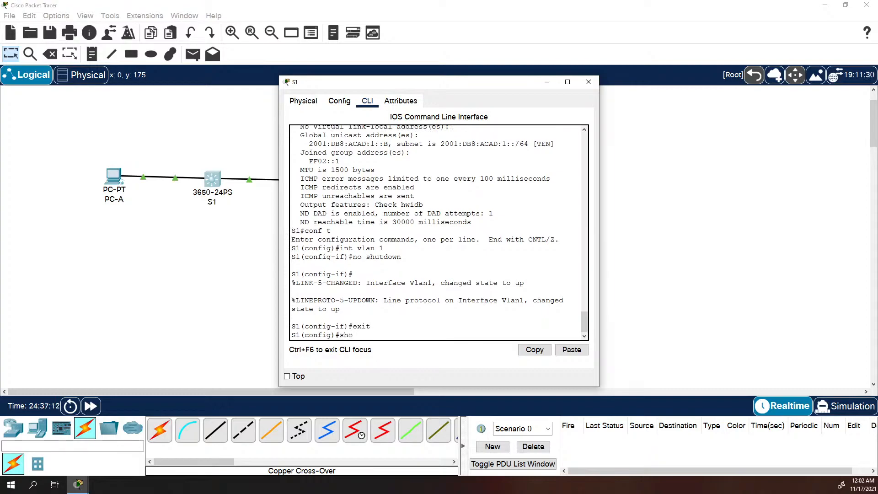
key("Return")
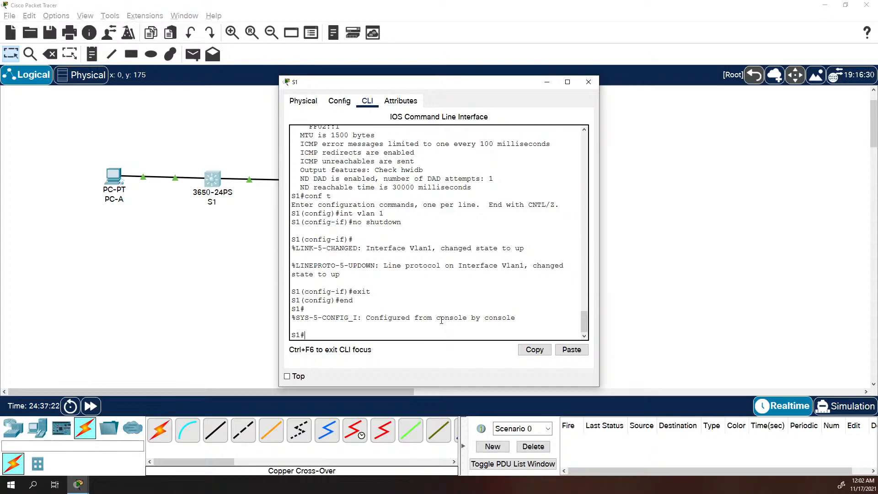
type("show ipv6 int vlan 1")
Run show ipv6 int vlan 1 and highlight joined groups FF02::1 and FF02::1:FF00:B
key("Return")
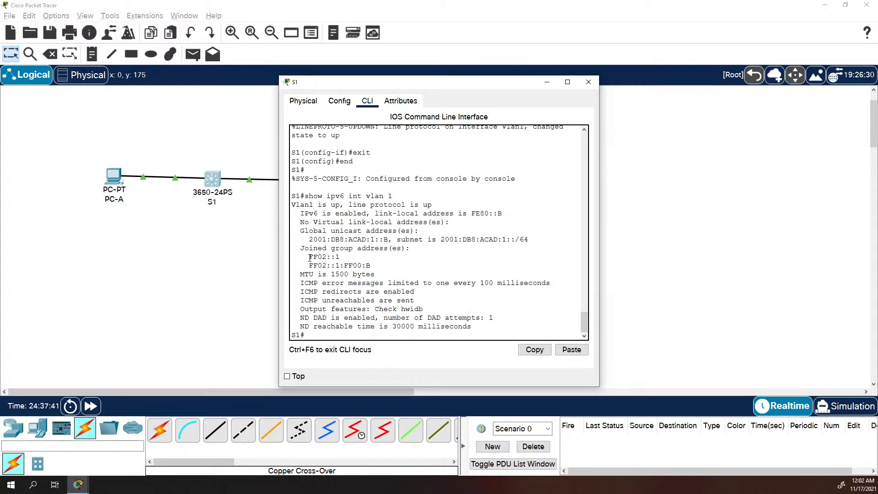
left_click_drag(310, 258, 380, 264)
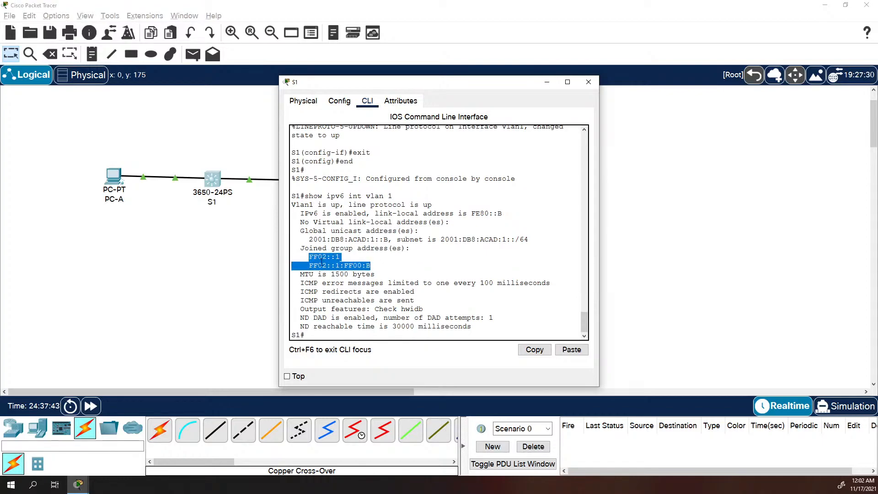
left_click(309, 262)
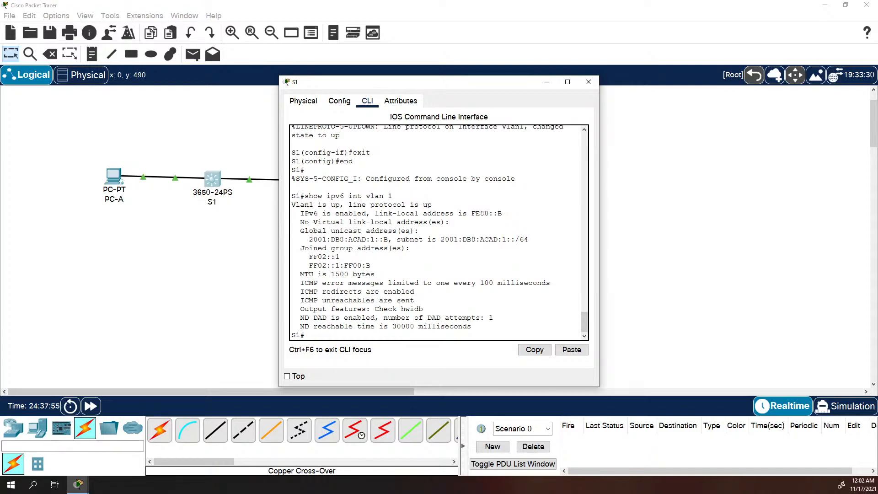
Close S1 and bring up PC-A's IP Configuration panel
left_click(114, 174)
left_click(114, 175)
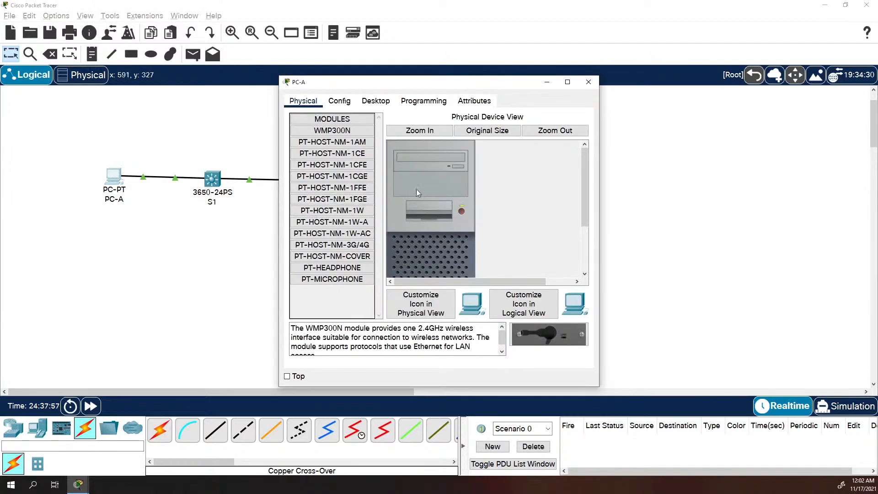
left_click(375, 101)
left_click(332, 146)
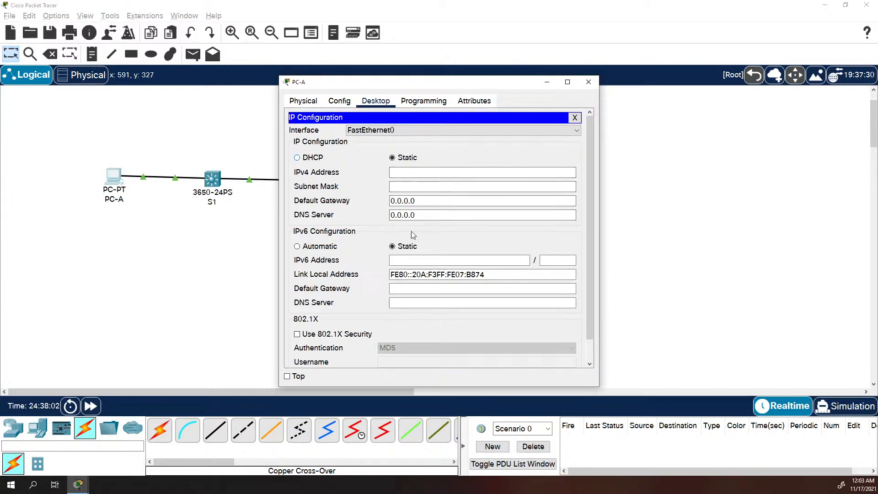
Enter IPv6 address 2001:db8:acad:1::3/64 with default gateway fe80::1
left_click(428, 261)
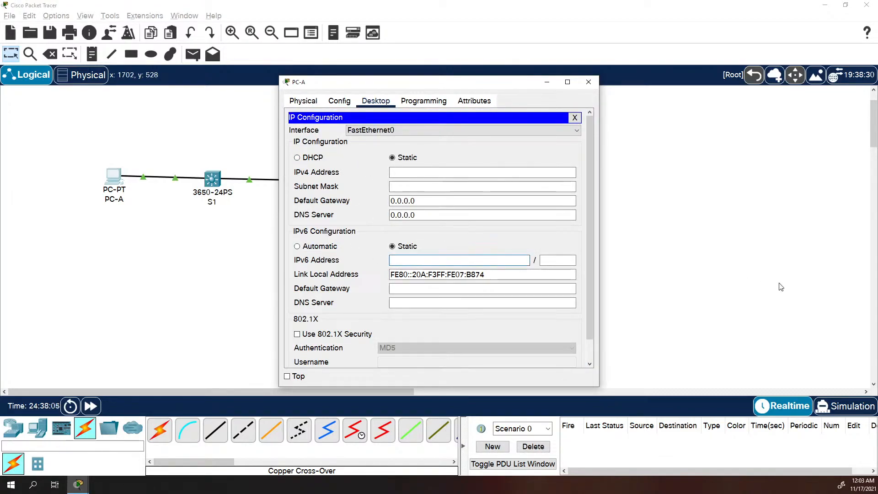
type("2001:db8:acad")
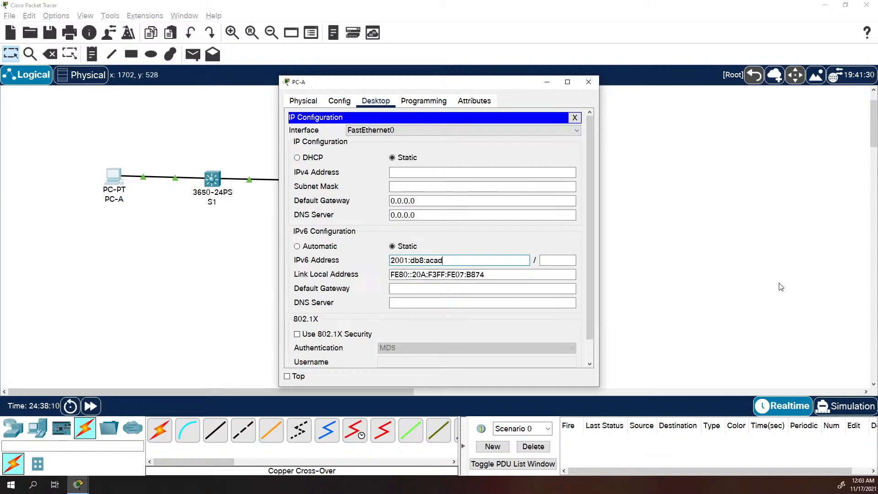
type(":1::3")
key("Tab")
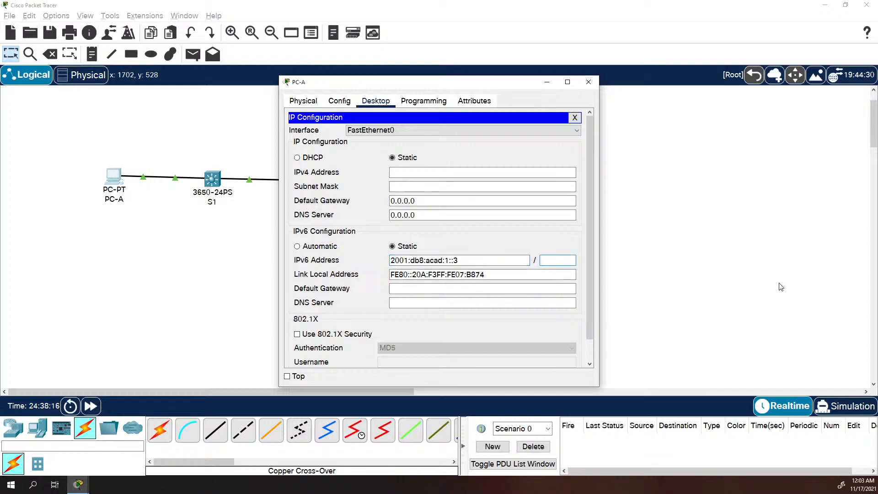
type("64")
key("Tab")
key("Tab")
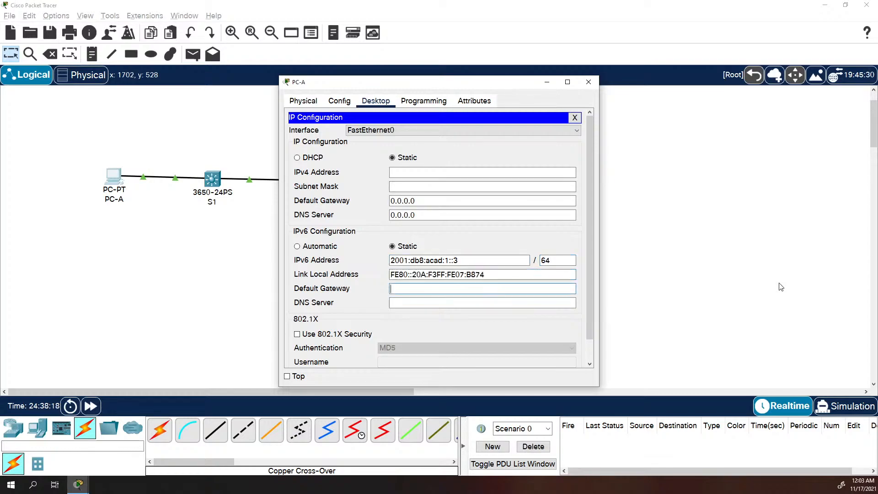
type("e80")
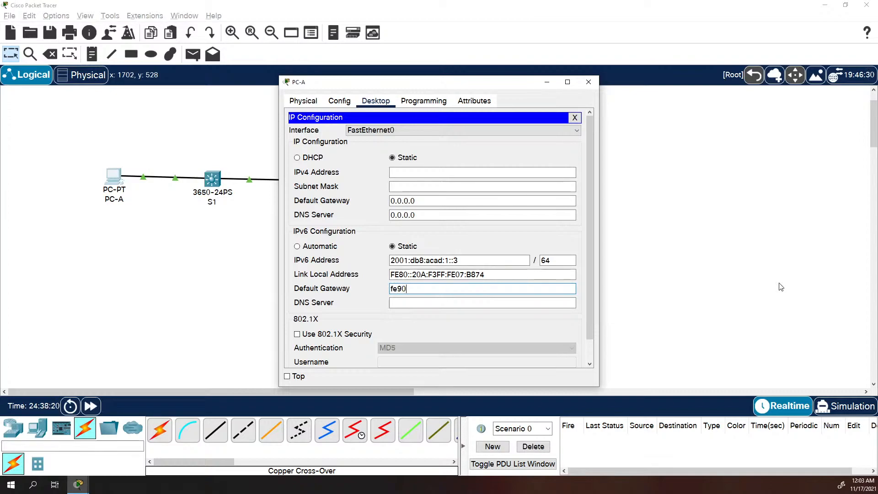
key("BackSpace")
key("BackSpace")
type("80::1")
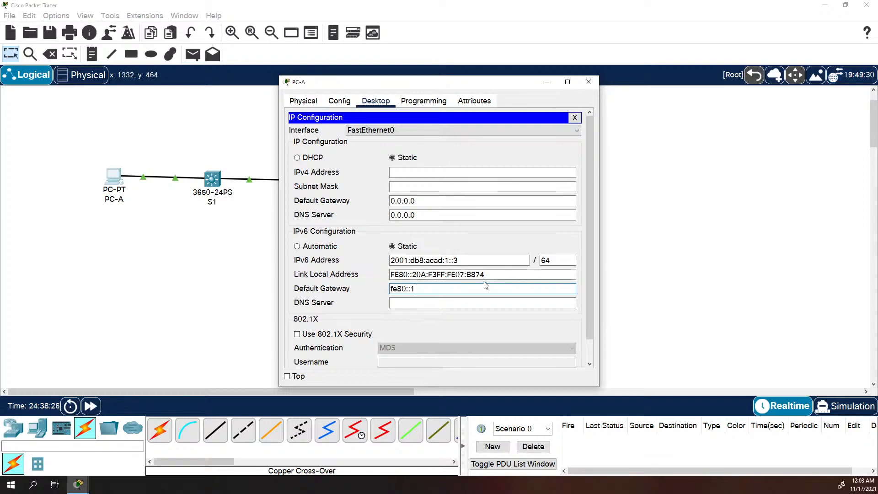
left_click(425, 304)
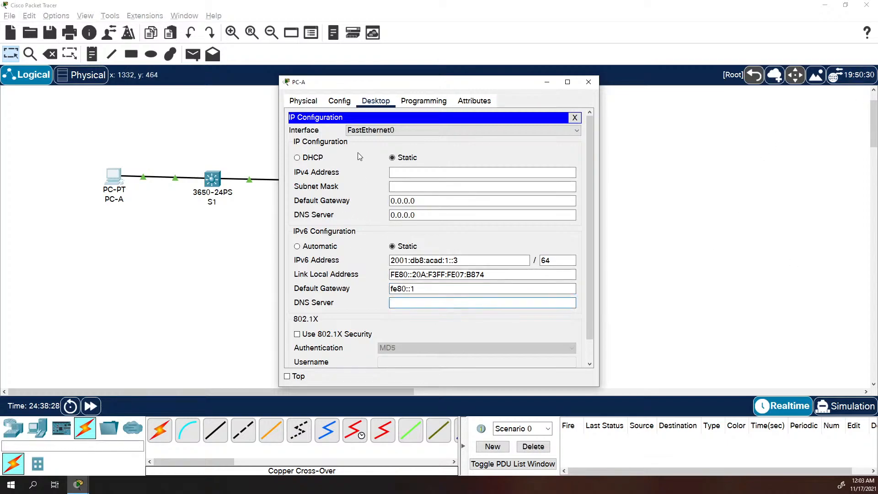
Close PC-A and bring up PC-B's IP Configuration panel
left_click(575, 118)
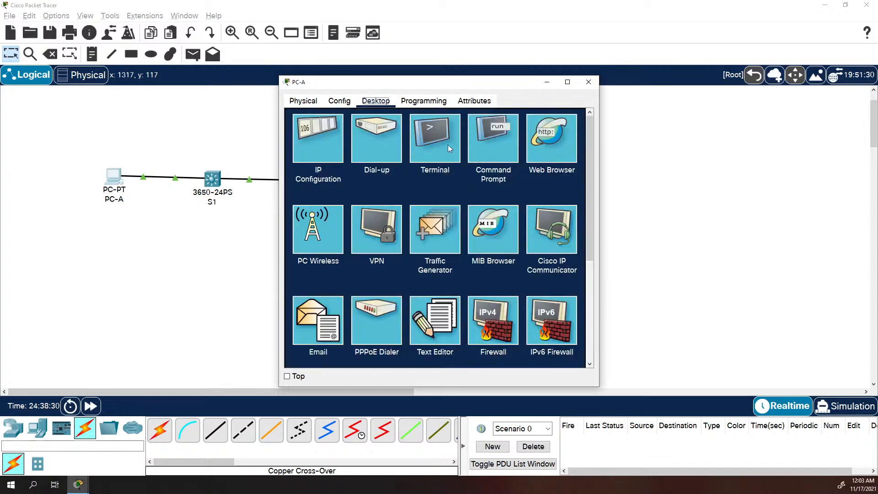
left_click(229, 240)
left_click(432, 180)
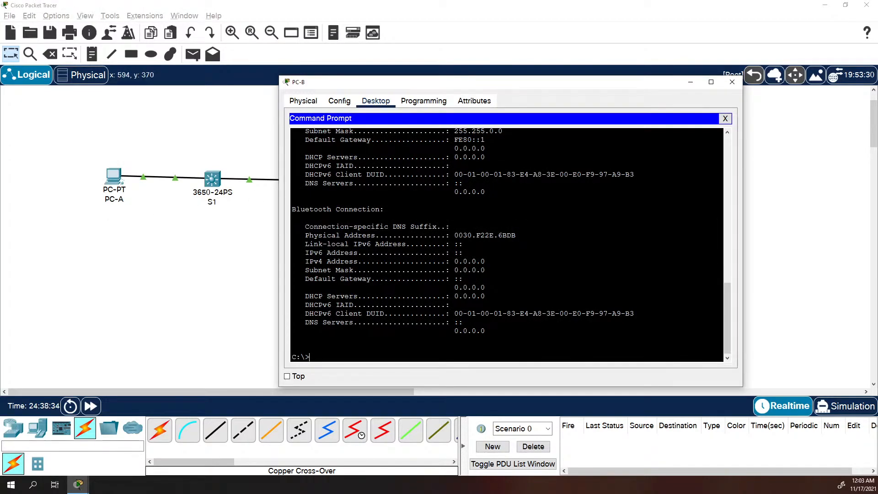
left_click(722, 119)
left_click(341, 150)
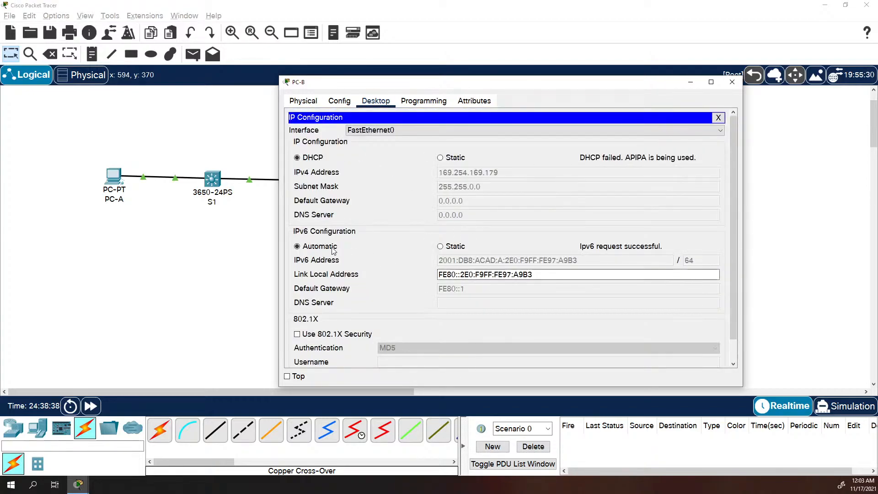
Set PC-B's IPv6 to static 2001:db8:acad:a::3/64 with gateway fe80::1
left_click(448, 245)
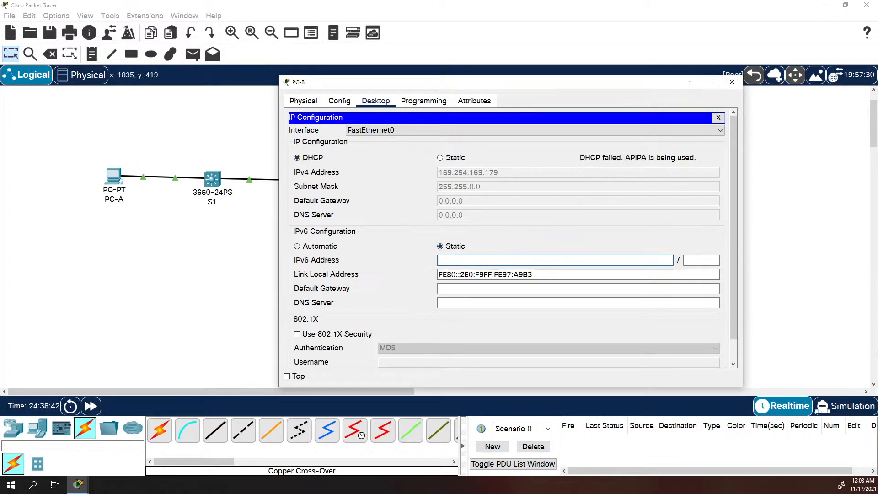
type("2001:db8:aca")
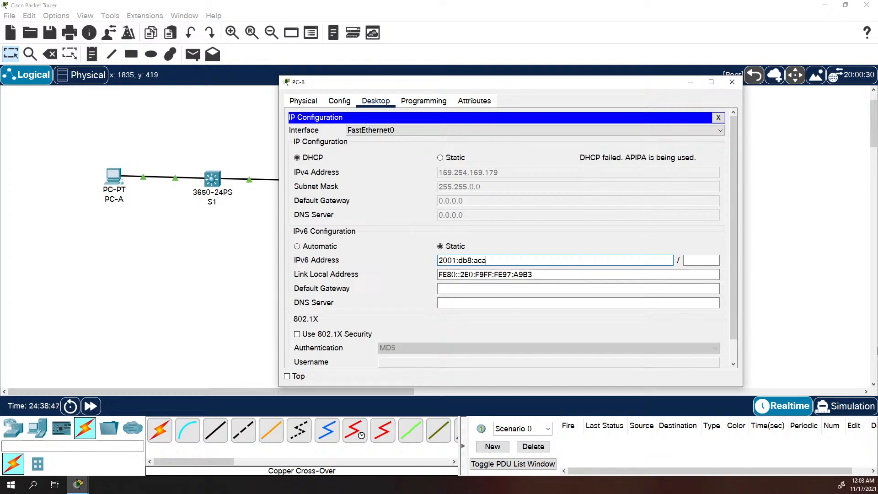
type("d:a::3")
key("Tab")
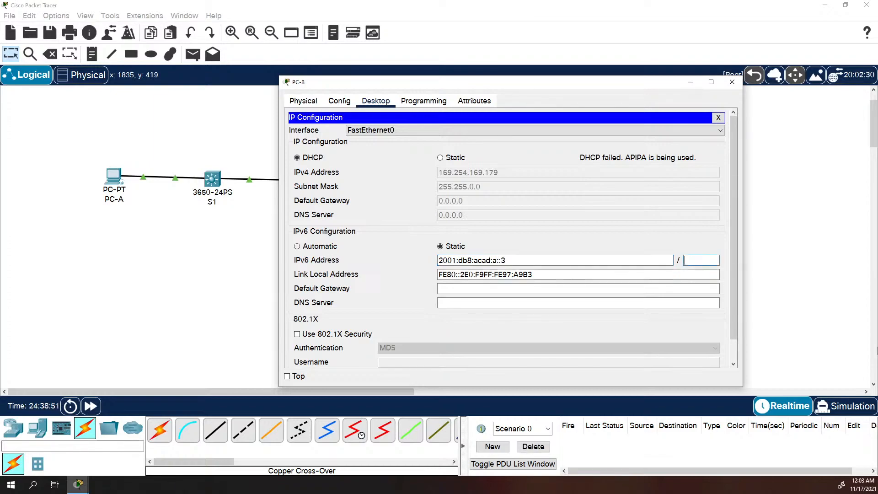
type("64")
key("Tab")
key("Tab")
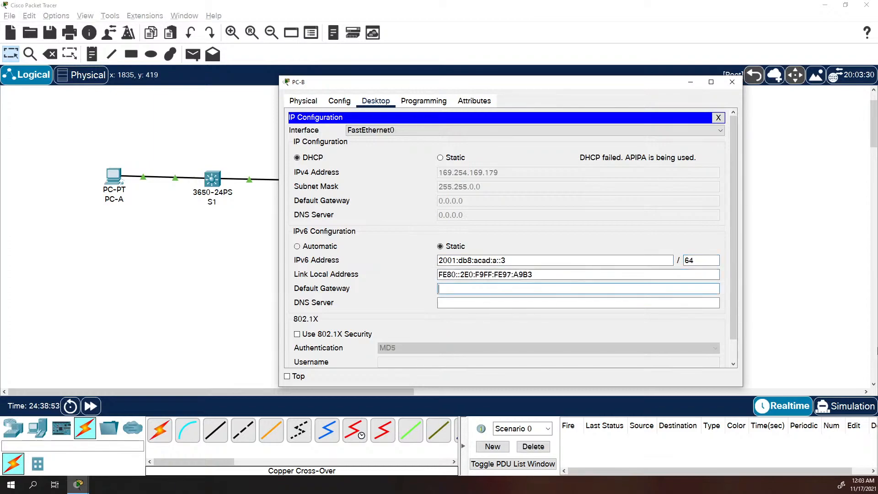
type("fe80::1")
Run ipconfig /all on PC-B and highlight its global and link-local IPv6 addresses
left_click(719, 117)
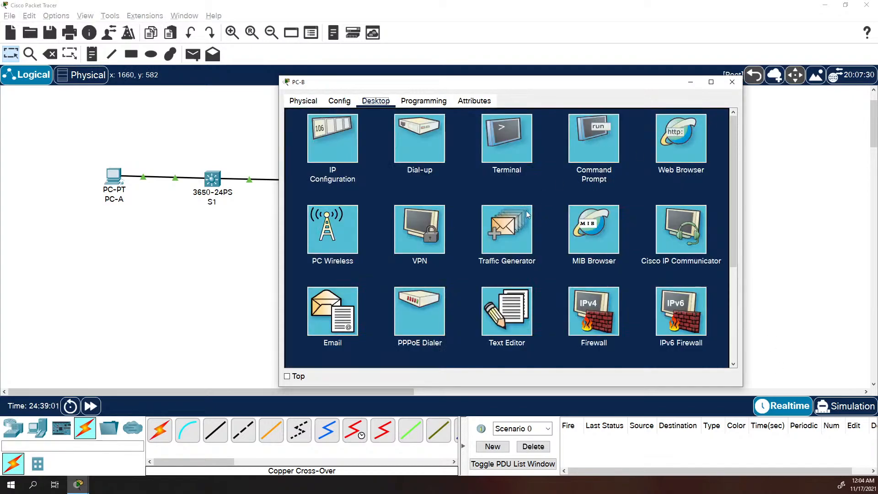
left_click(514, 135)
left_click(721, 119)
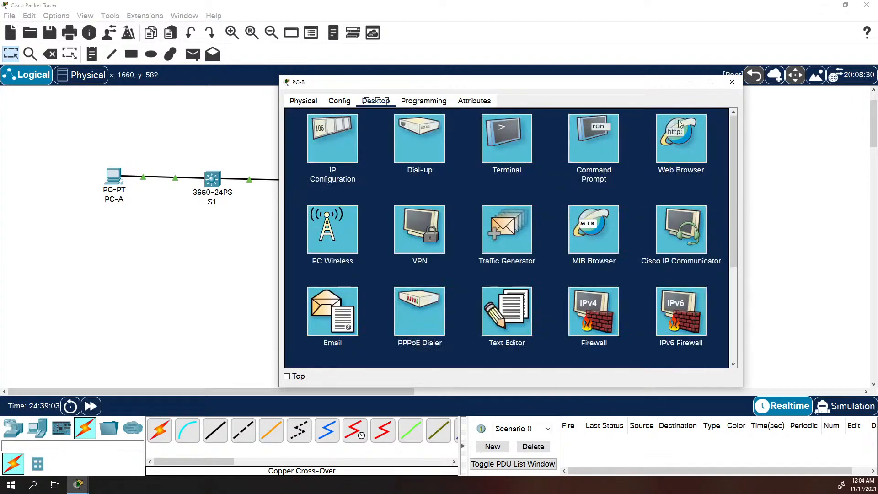
left_click(585, 128)
type("ipconfig /all")
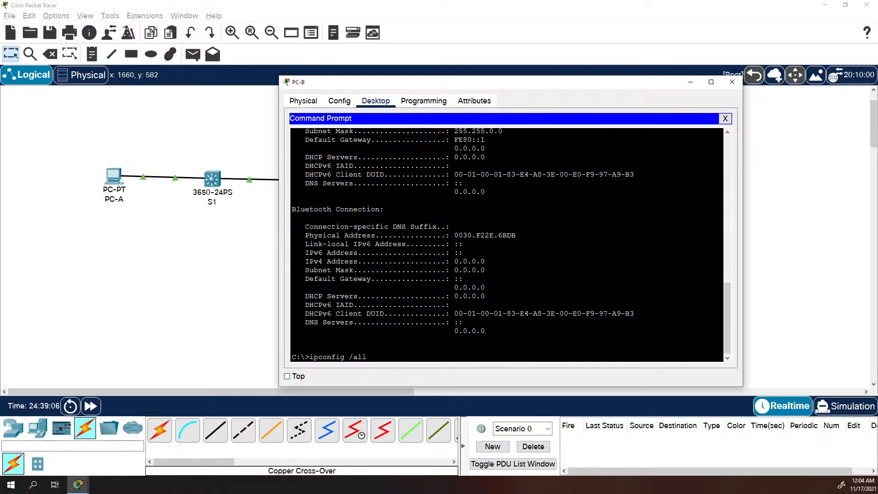
key("Return")
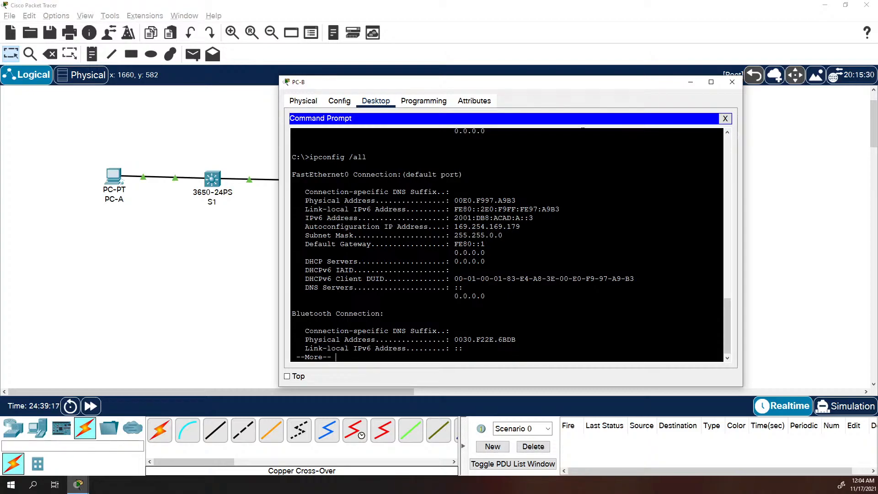
left_click_drag(533, 219, 455, 218)
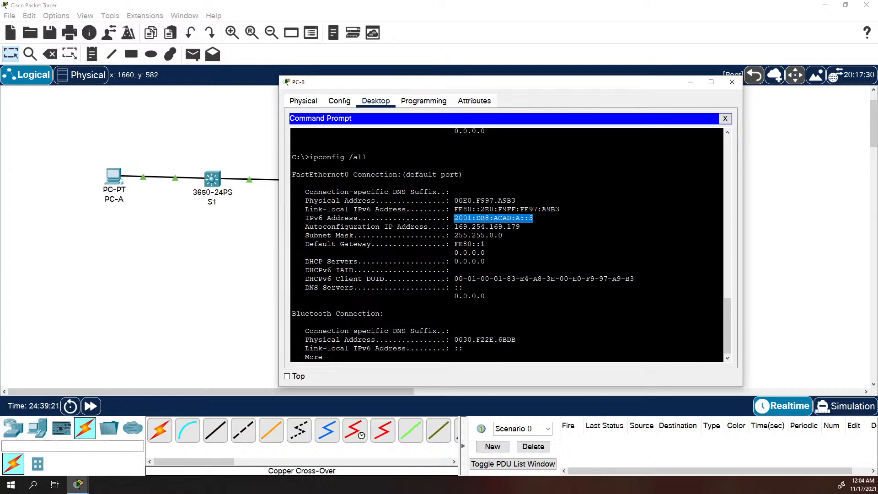
left_click_drag(507, 209, 529, 209)
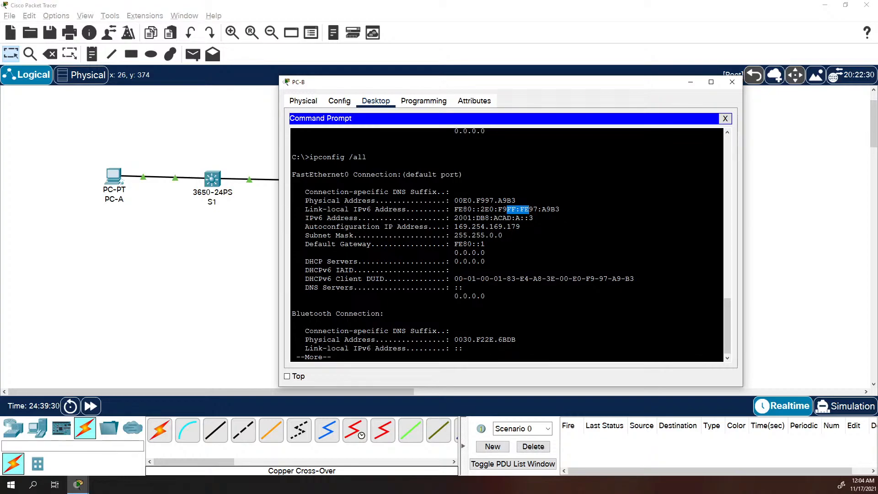
left_click(484, 270)
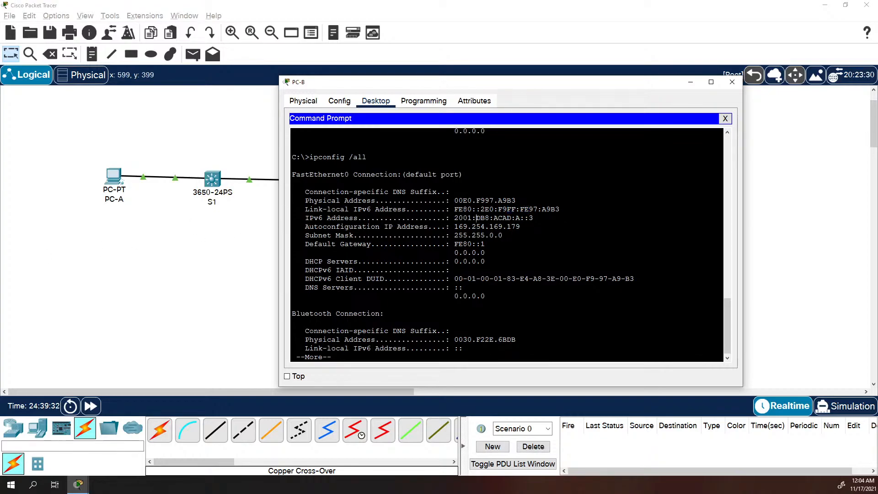
Run ipv6config to show PC-B's address 2001:DB8:ACAD:A::3 and gateway FE80::1
key("Return")
key("space")
type("ipc")
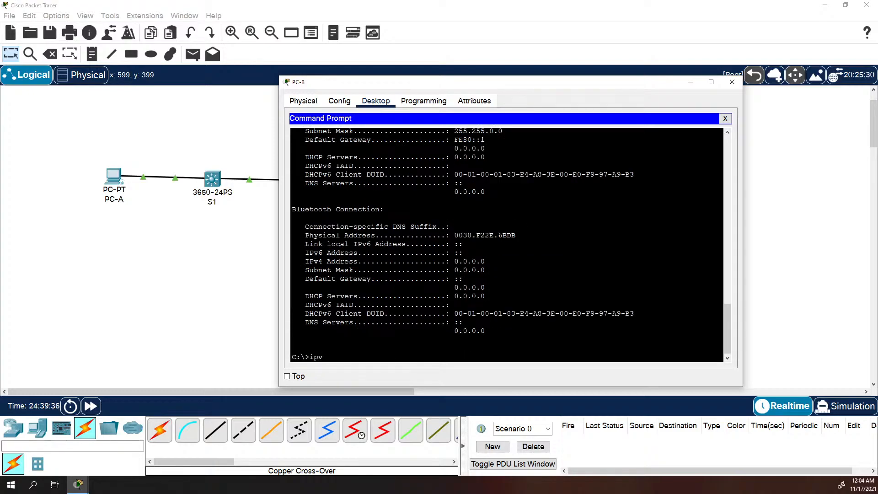
type("6config")
key("Return")
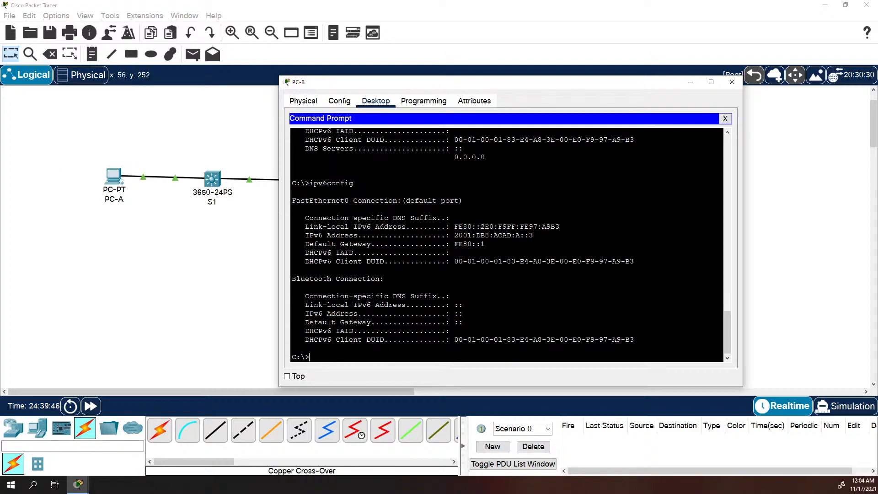
Run ipv6config in PC-A's Command Prompt and widen the window to read it
left_click(113, 176)
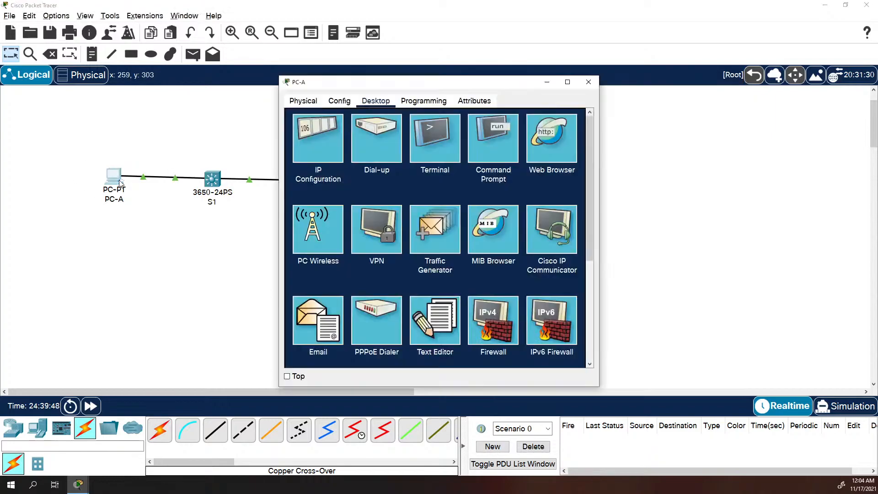
left_click(489, 133)
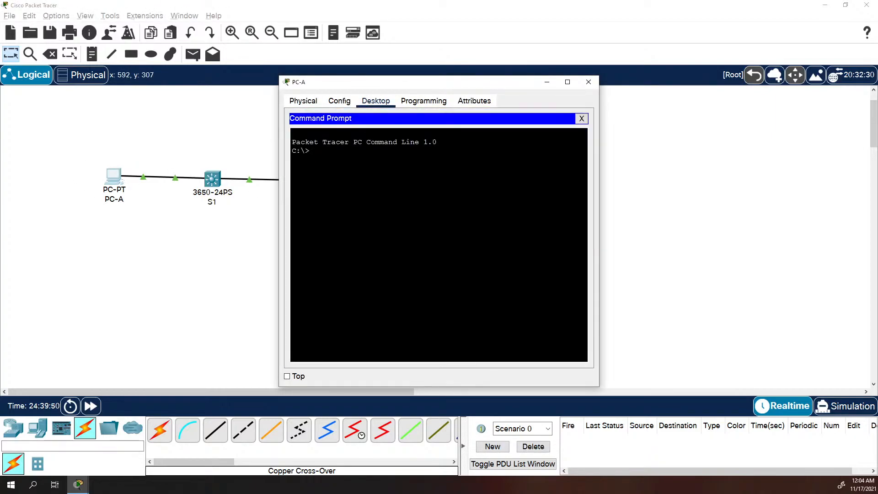
type("ipv6config")
key("Return")
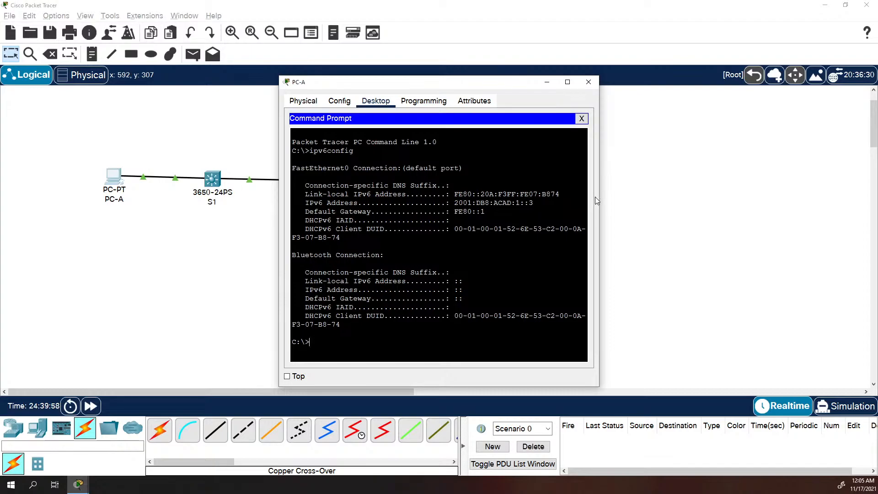
left_click_drag(599, 195, 787, 202)
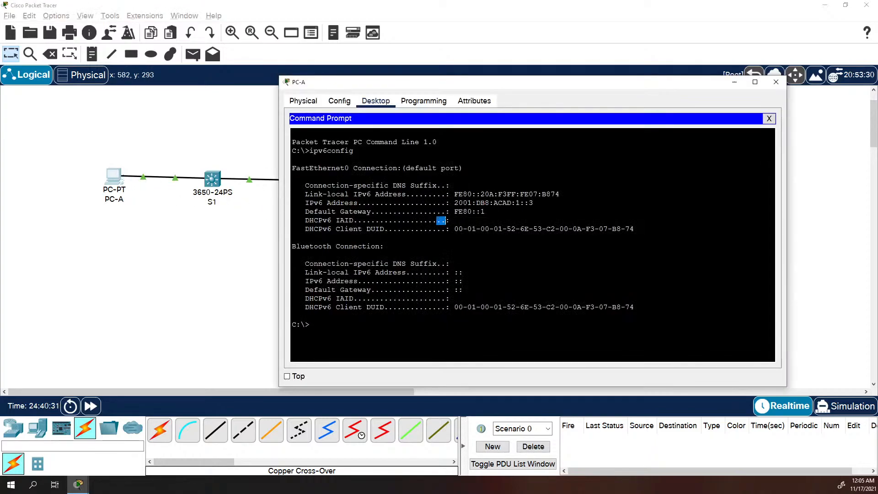
From PC-A, ping 2001:db8:acad:1::b
type("ping 2001:db8:acad")
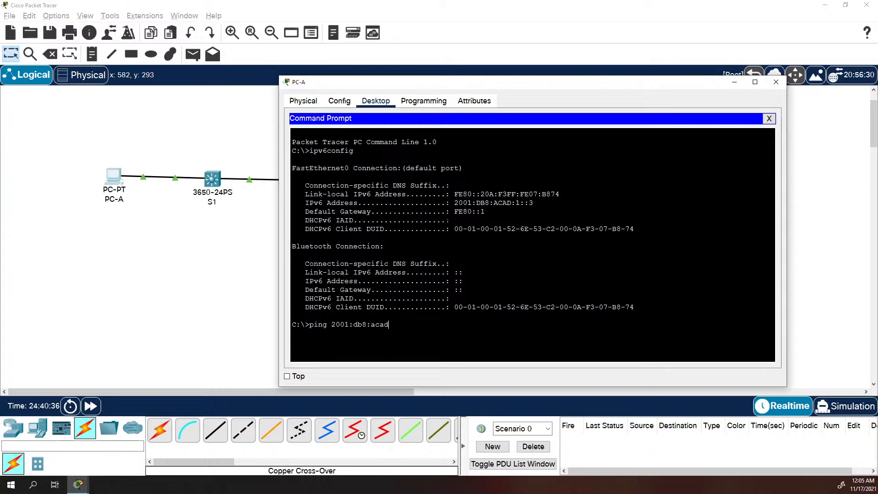
type(":1::bn")
key("BackSpace")
key("Return")
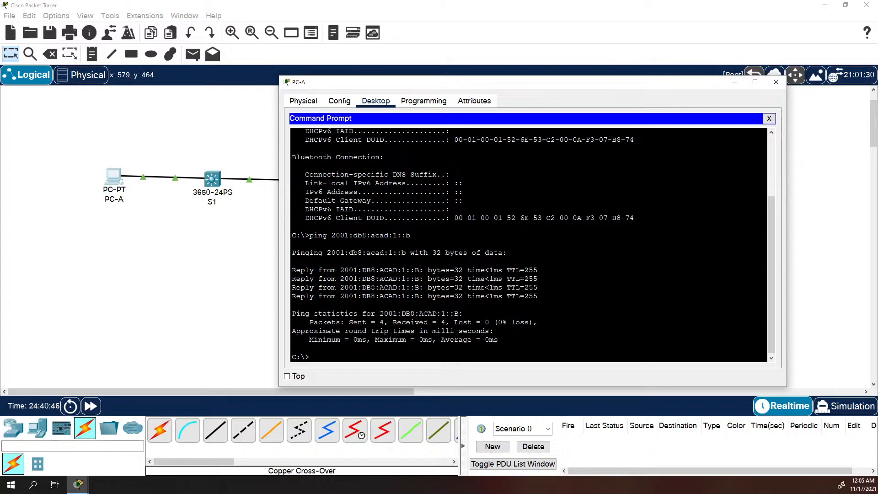
Run tracert 2001:db8:acad:a::3 from PC-A to confirm it is reached in two hops
key("Up")
key("Down")
type("tracert 2001:db8:acad:a::3")
key("Return")
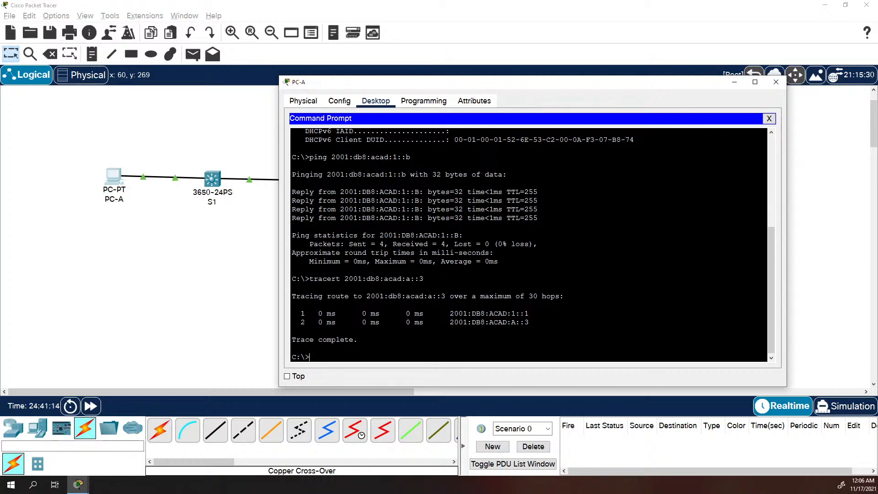
type("ing")
key("BackSpace")
key("BackSpace")
key("BackSpace")
key("BackSpace")
Switch from PC-A to PC-B's Command Prompt and ping 2001:db8:acad:1::3
left_click(776, 82)
left_click(433, 182)
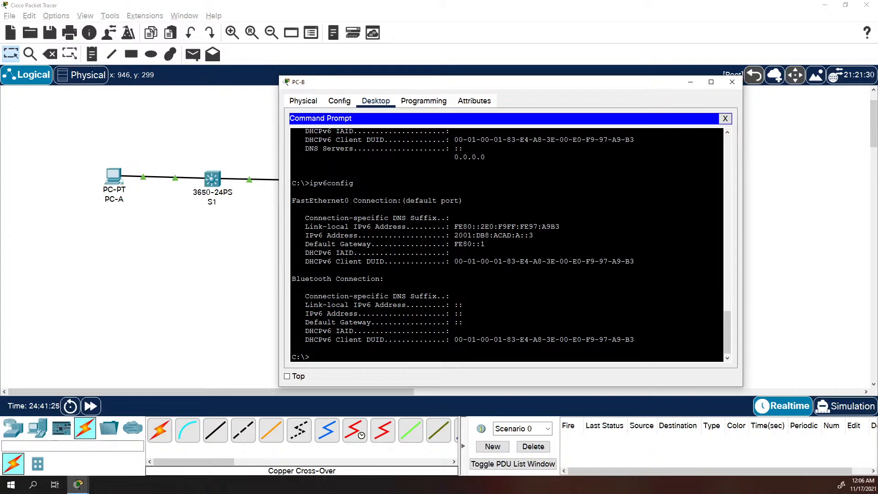
type("ping 2001:db8:acad:1::3")
key("Return")
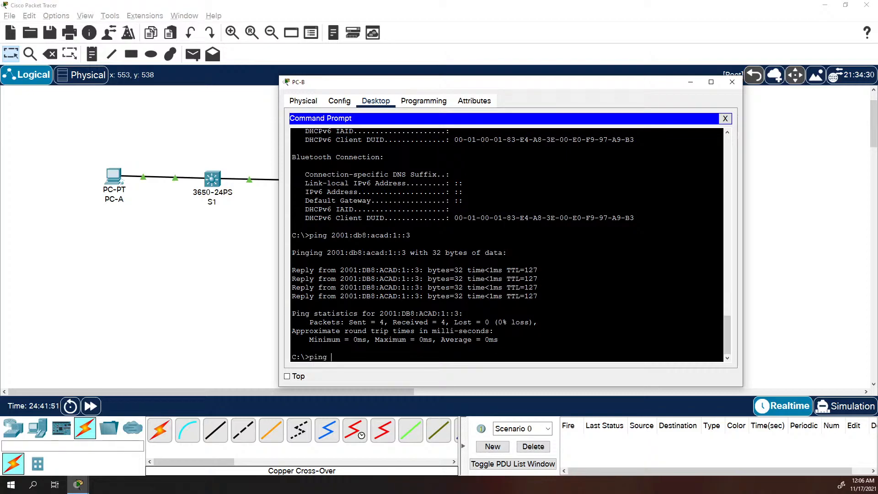
Stop the mistyped ping and rerun it correctly to 2001:db8:acad:a::1
type("01:db:acad:a::1")
key("Return")
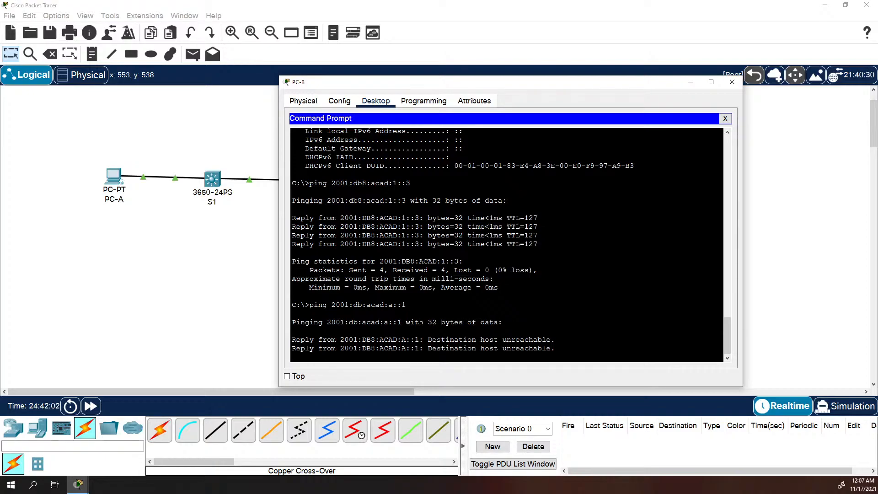
key("ctrl+c")
key("Up")
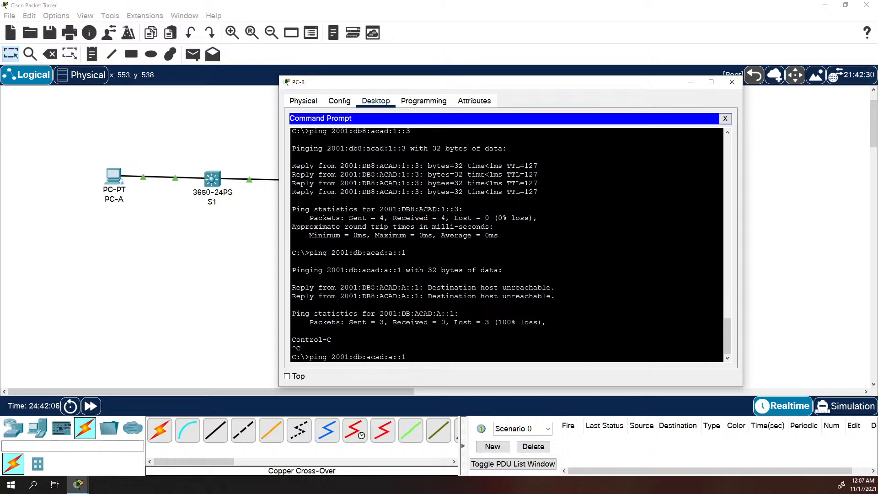
type("8")
key("Return")
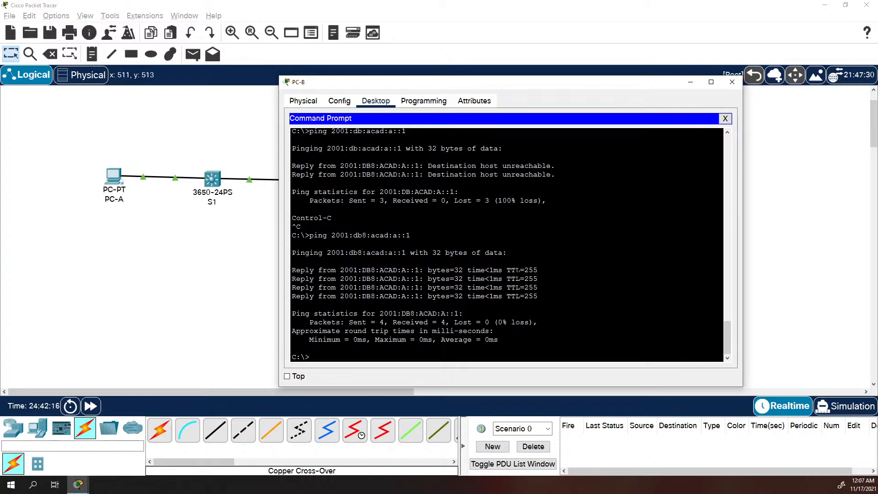
left_click_drag(410, 84, 501, 144)
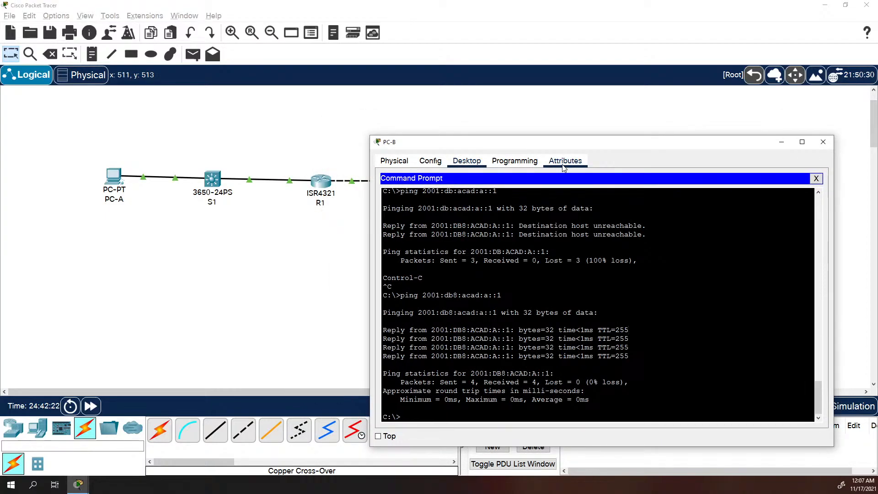
Select S1's address 2001:DB8:ACAD:1::B and start a ping command in PC-B's prompt
left_click(208, 178)
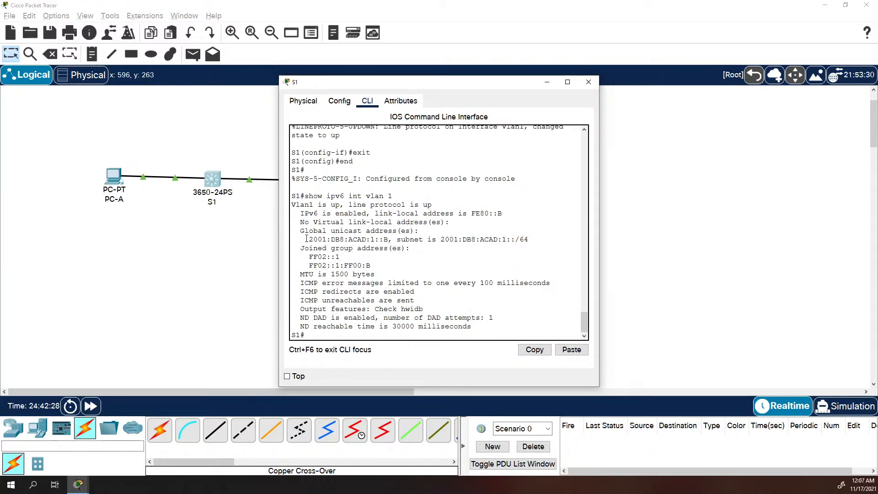
left_click_drag(307, 238, 388, 239)
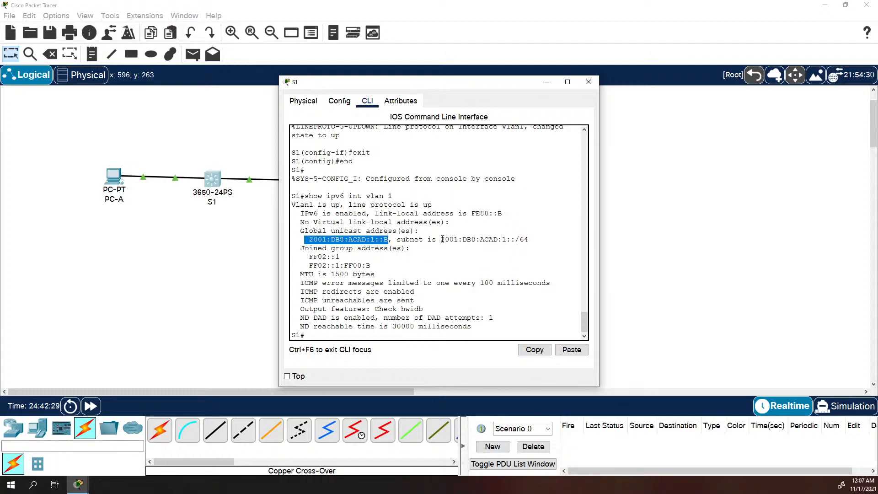
key("Return")
left_click(663, 256)
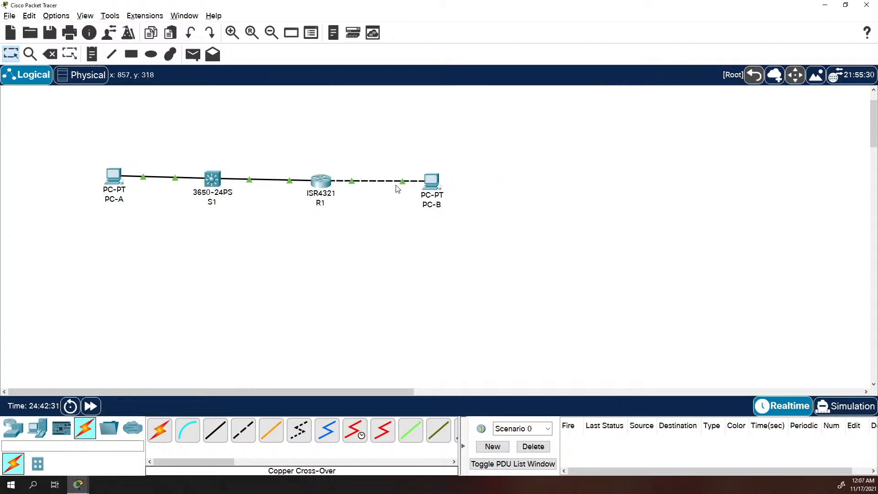
left_click(434, 183)
type("op")
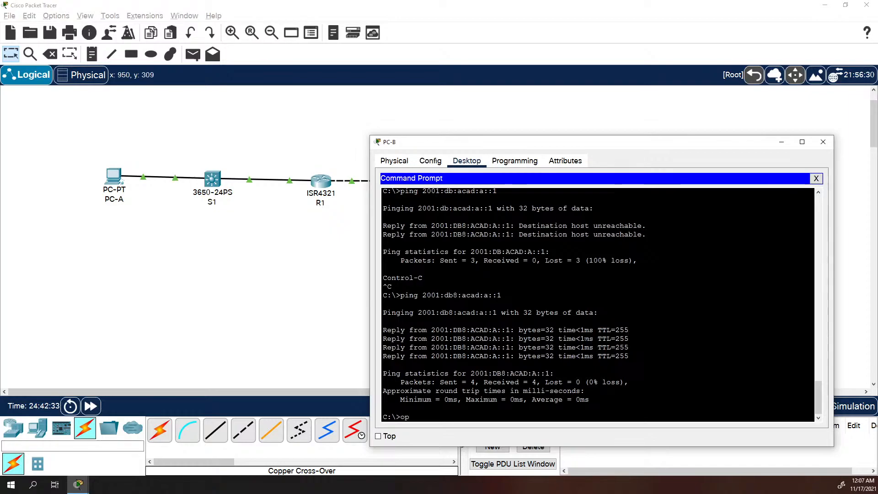
key("BackSpace")
key("BackSpace")
type("ping")
right_click(498, 386)
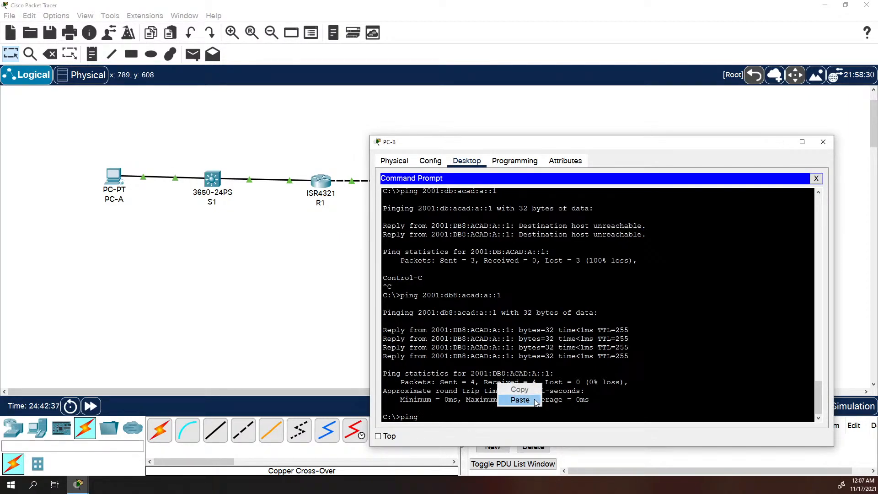
left_click(519, 399)
key("BackSpace")
key("BackSpace")
key("BackSpace")
key("BackSpace")
key("BackSpace")
key("BackSpace")
key("BackSpace")
key("BackSpace")
key("BackSpace")
key("BackSpace")
key("BackSpace")
key("BackSpace")
key("BackSpace")
key("BackSpace")
key("BackSpace")
key("BackSpace")
key("BackSpace")
key("BackSpace")
key("BackSpace")
key("BackSpace")
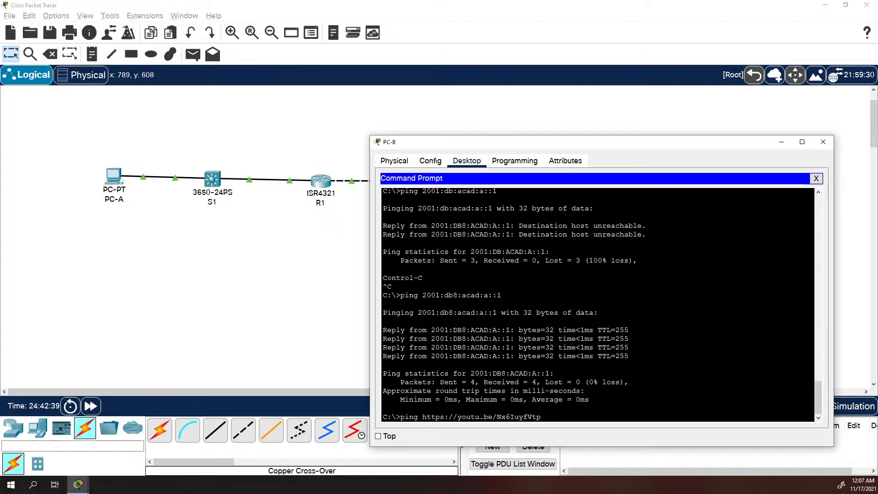
key("BackSpace")
key("BackSpace")
key("BackSpace")
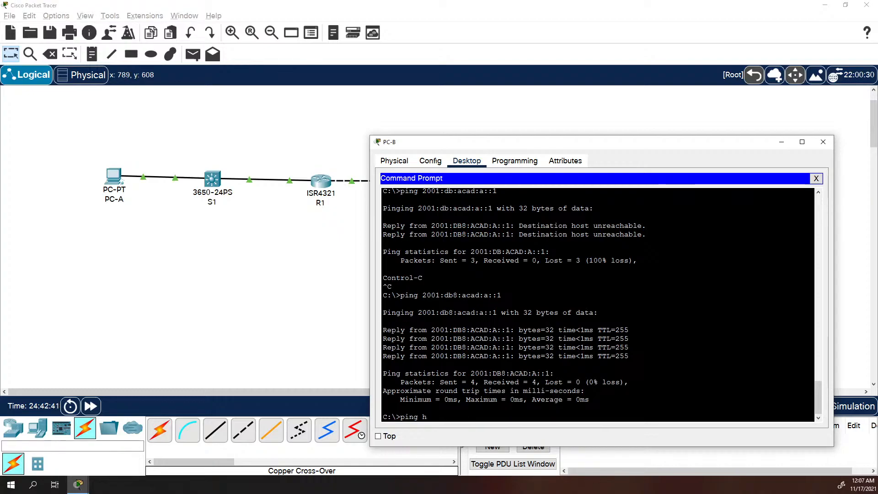
Copy S1's address 2001:DB8:ACAD:1::B, paste it after ping in PC-B, and run it
left_click(216, 183)
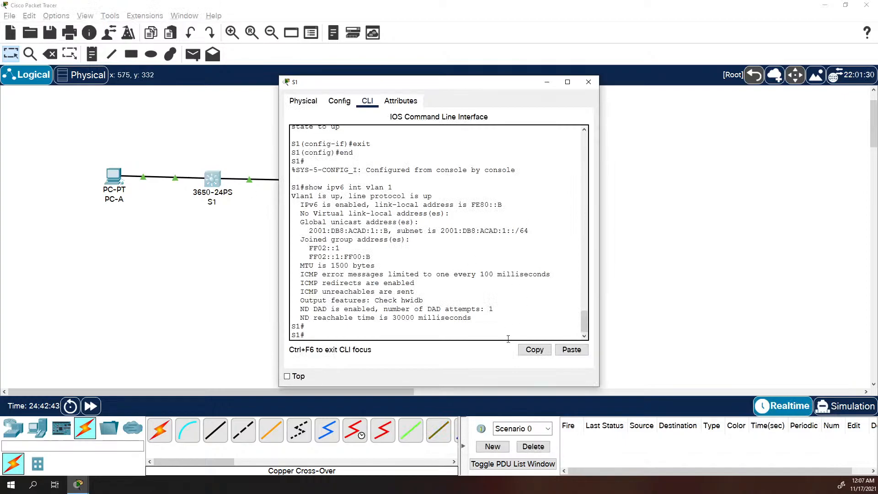
left_click(411, 392)
key("alt+Tab")
key("alt+Tab")
key("alt+Tab")
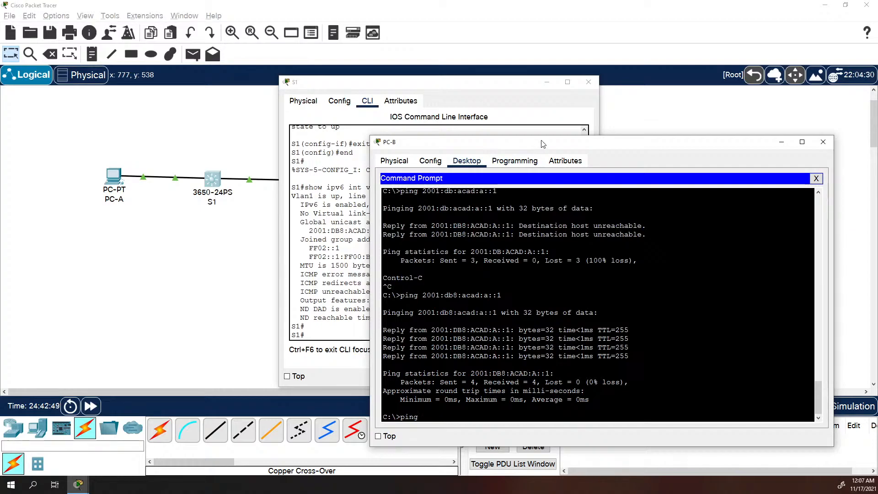
left_click_drag(540, 141, 631, 118)
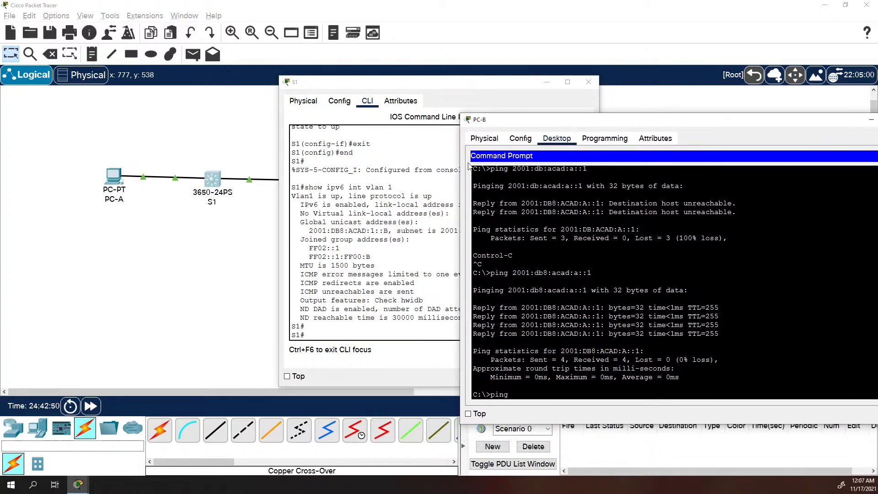
left_click(310, 230)
left_click_drag(310, 230, 389, 230)
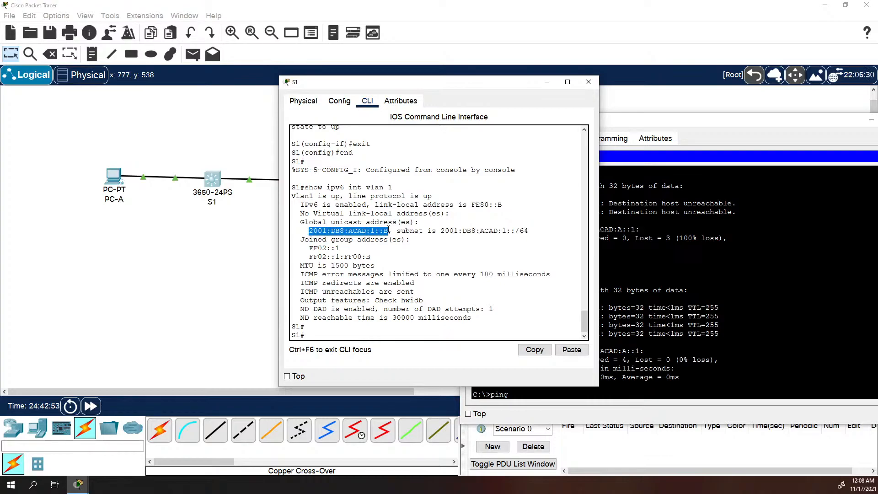
right_click(389, 230)
left_click(406, 235)
left_click(473, 390)
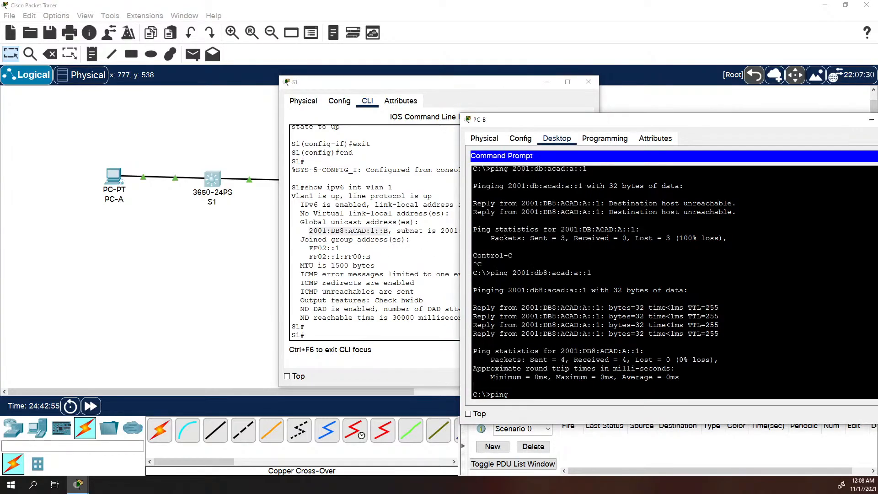
right_click(688, 361)
left_click(708, 380)
key("Return")
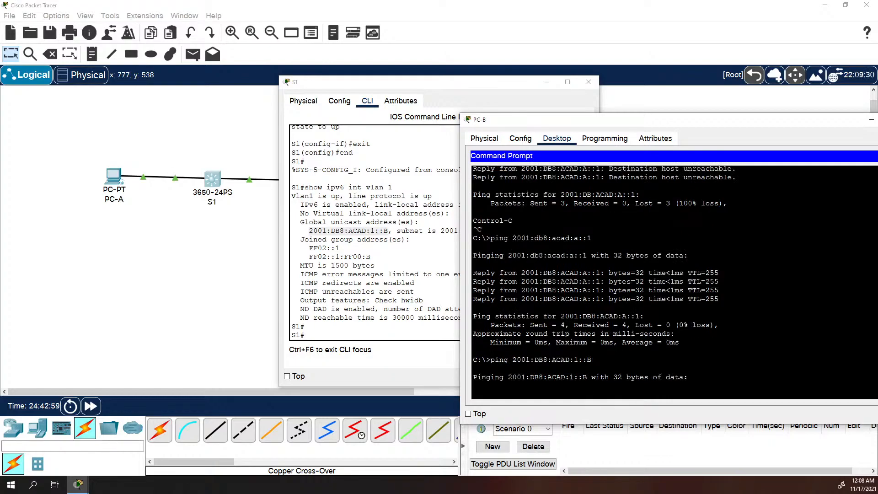
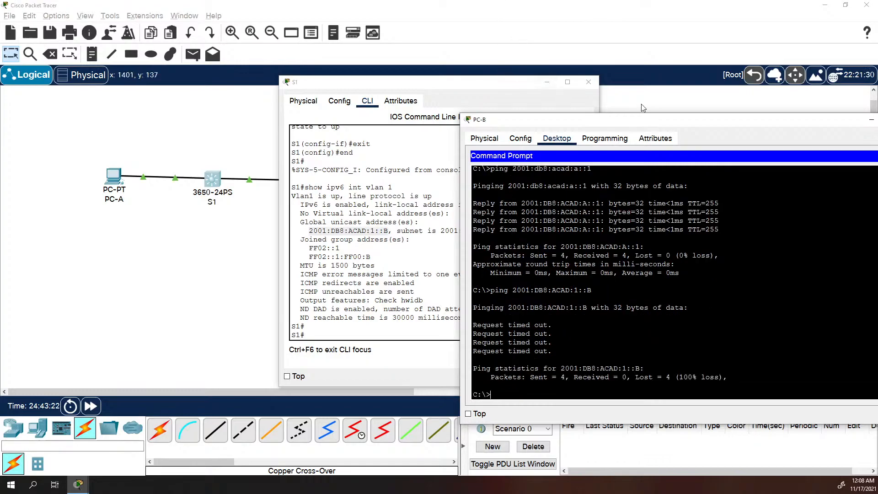
In Simulation mode, rerun PC-B's ping to 2001:DB8:ACAD:1::B and play the capture
left_click(230, 256)
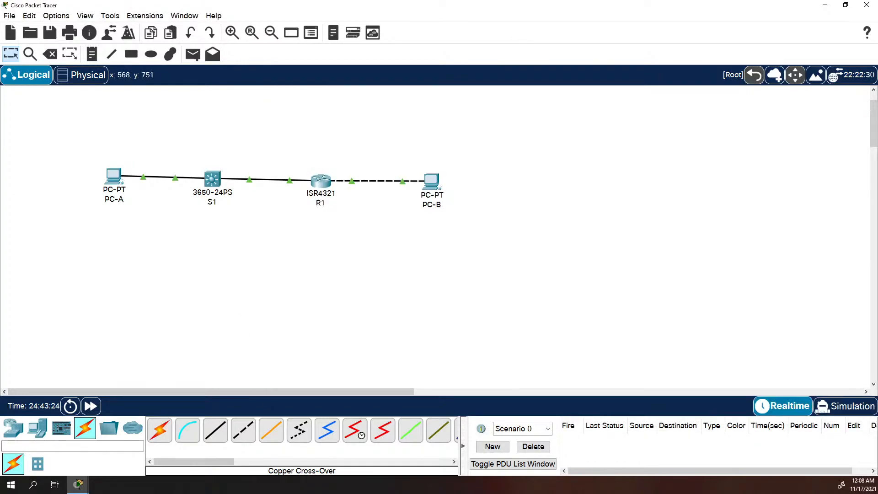
left_click(849, 404)
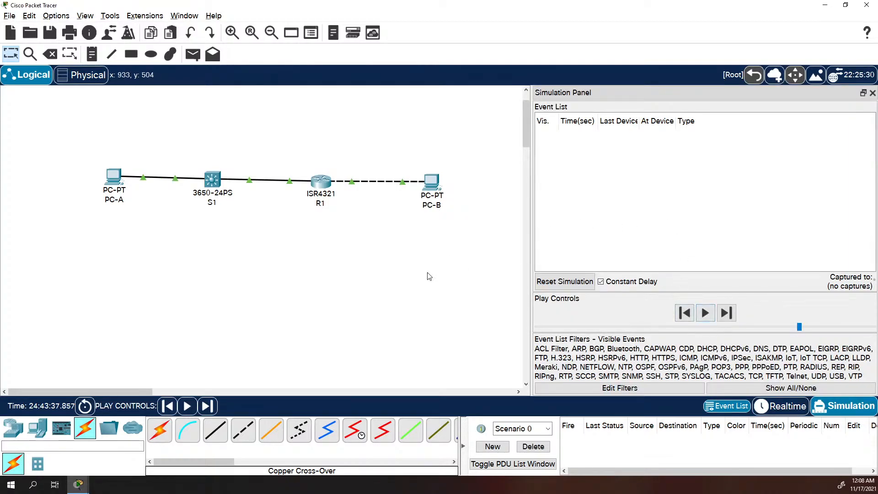
key("alt+Tab")
key("Up")
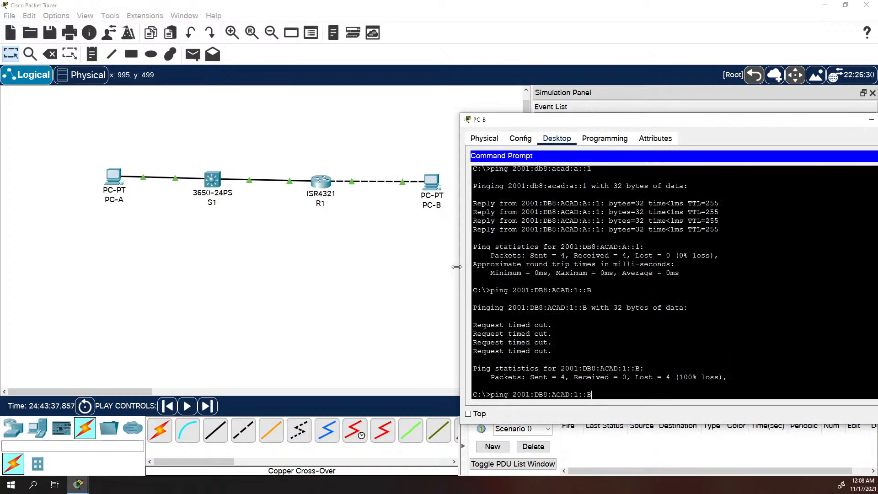
key("Return")
left_click(439, 288)
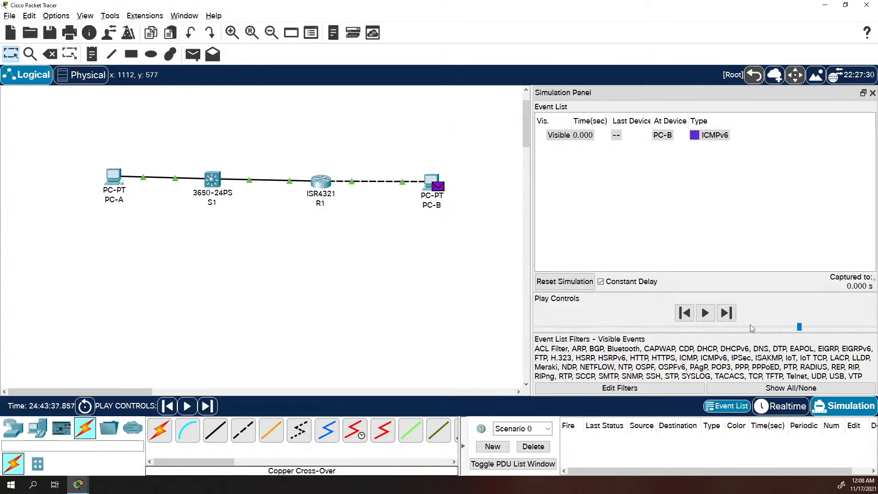
left_click(705, 313)
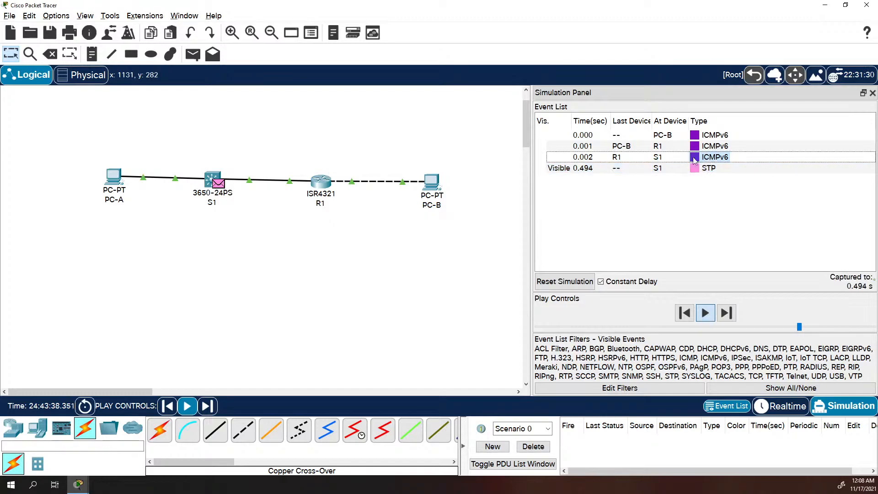
left_click(708, 159)
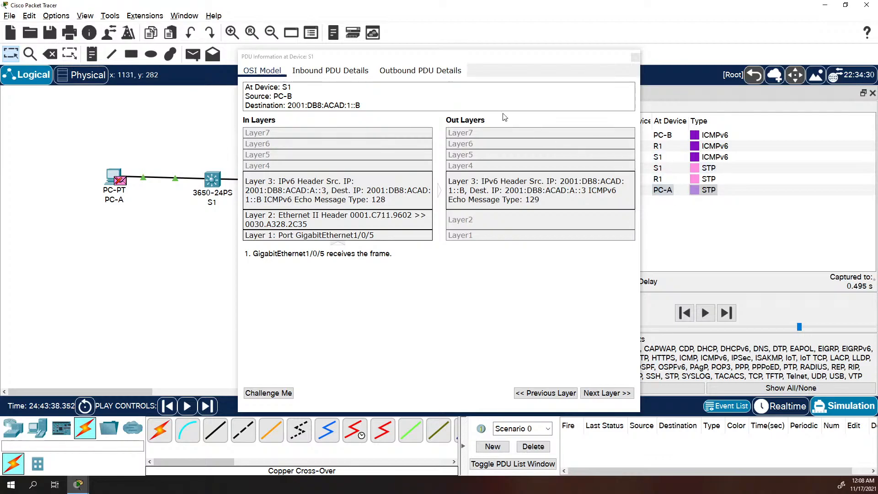
left_click(351, 70)
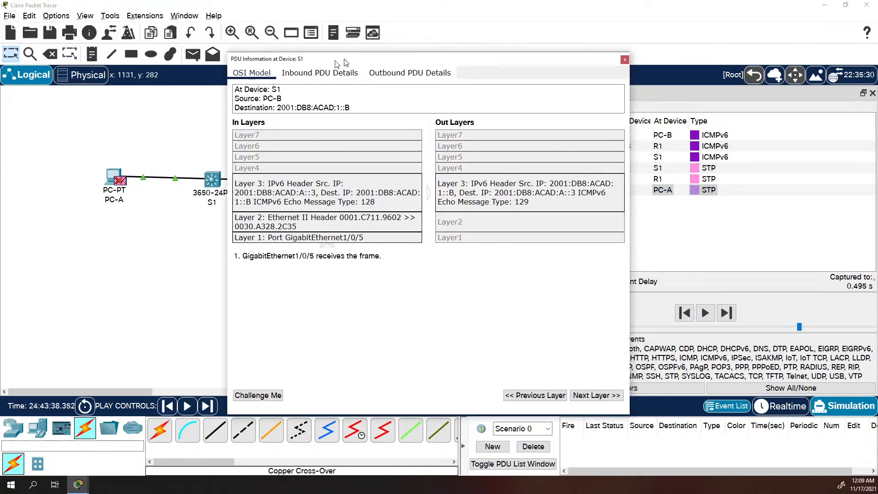
left_click_drag(337, 58, 213, 80)
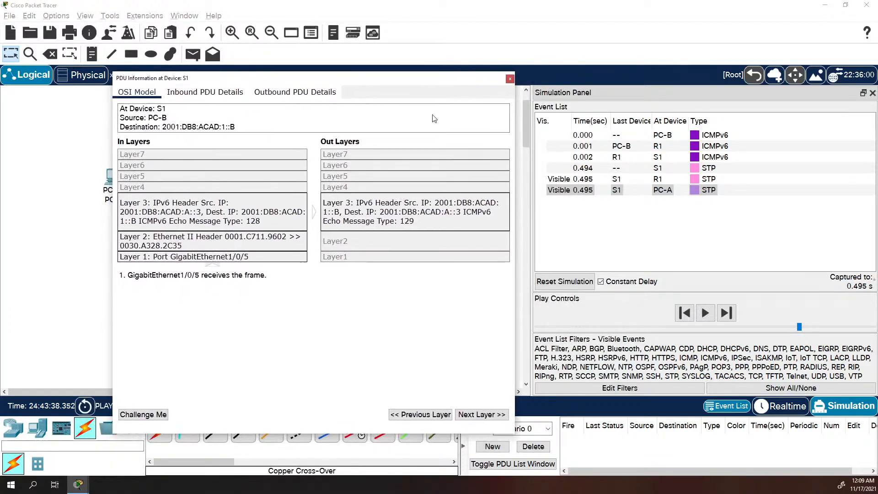
left_click(695, 157)
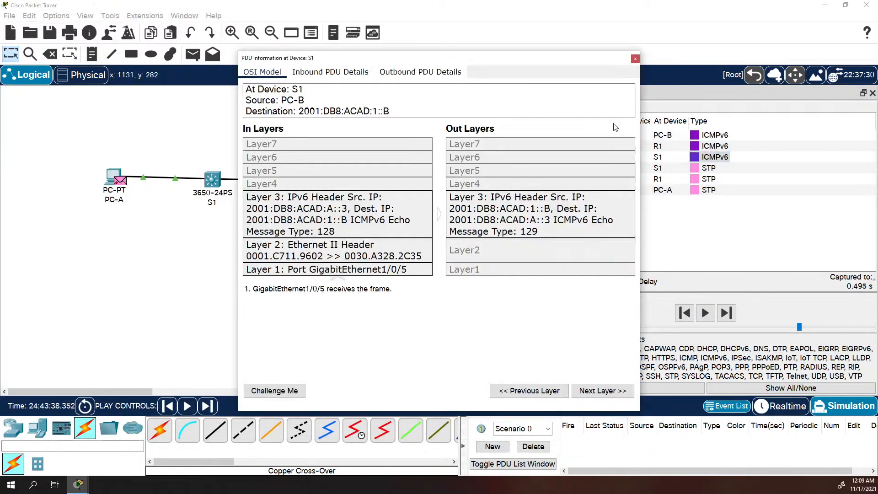
left_click(635, 58)
left_click(694, 146)
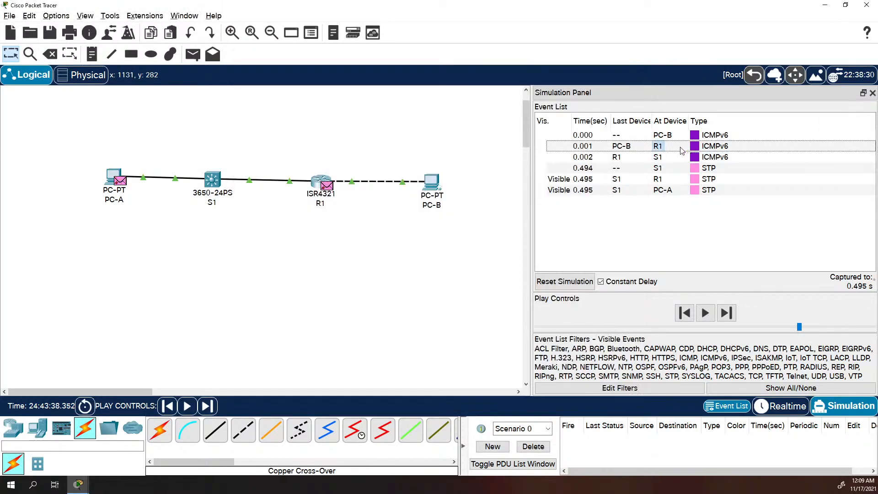
left_click(635, 58)
left_click(684, 313)
left_click(684, 313)
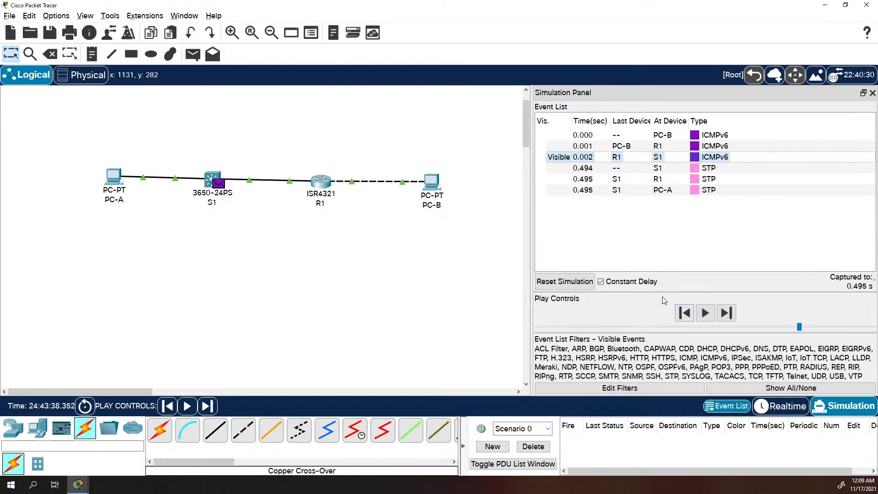
left_click(683, 312)
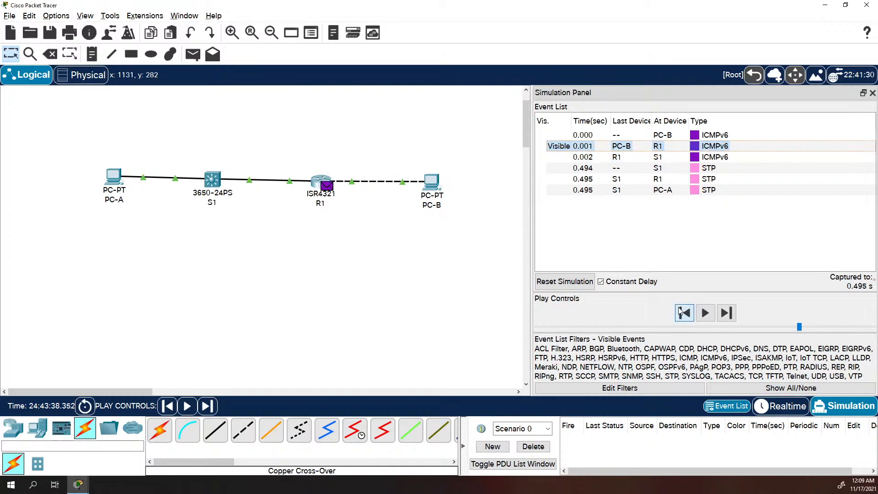
left_click(727, 314)
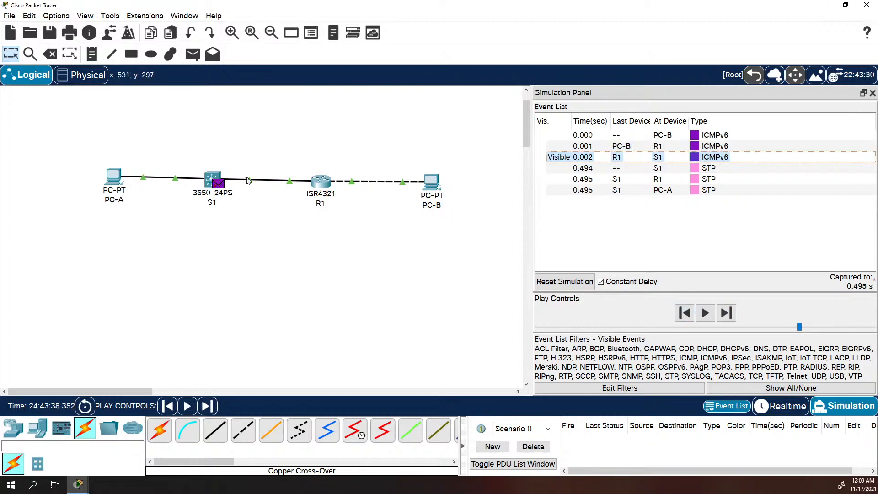
left_click(726, 159)
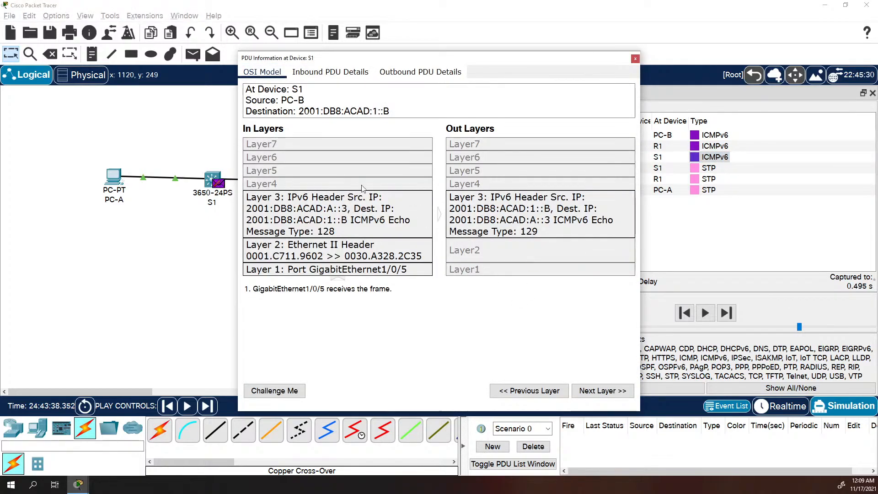
left_click(520, 203)
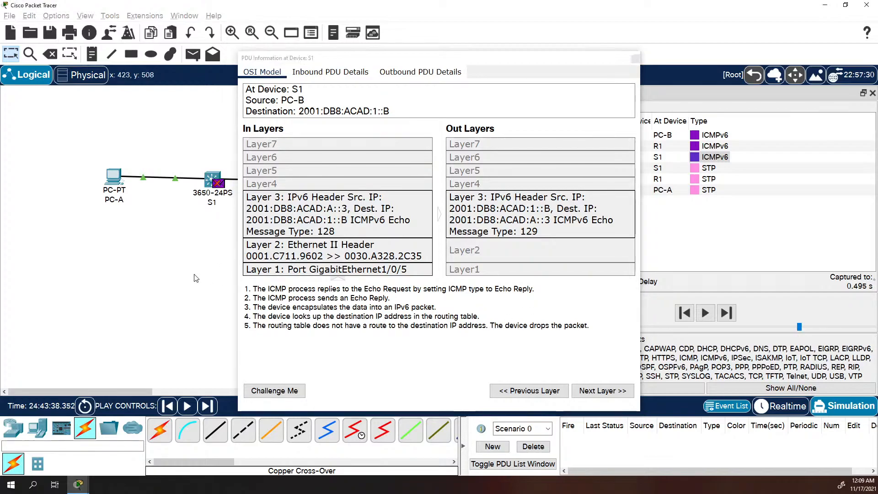
left_click(634, 59)
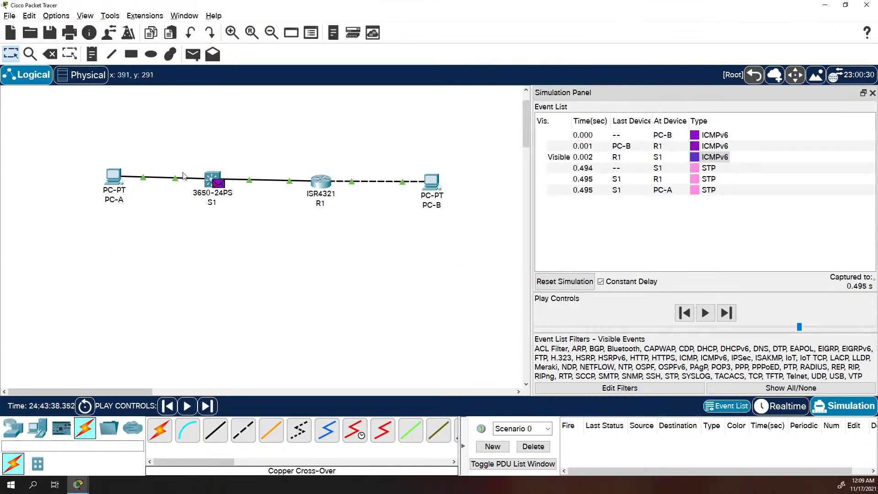
Enter global configuration on S1 and try autocompleting 'ip default-gateway'
left_click(212, 178)
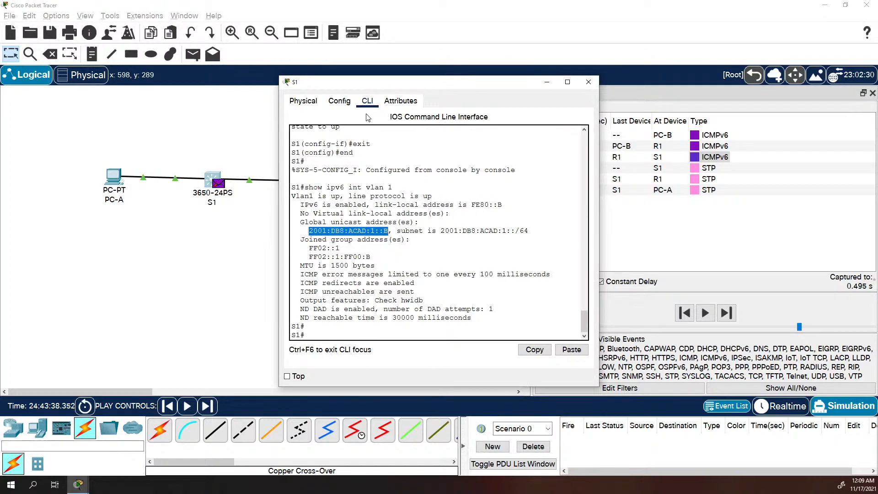
type("co")
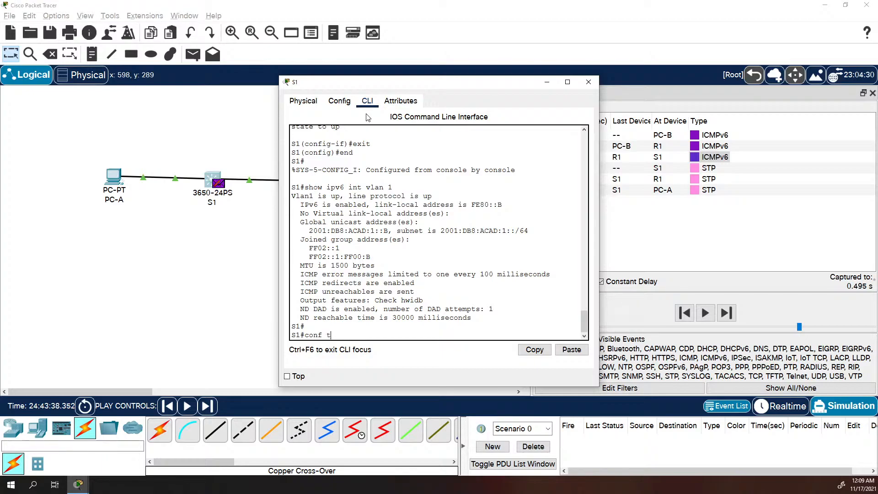
type("nf t")
key("Return")
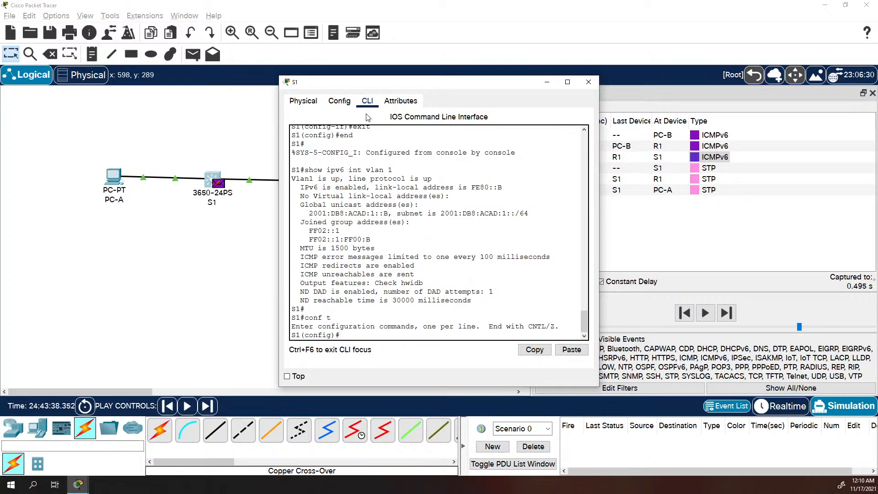
type("ip def")
key("Tab")
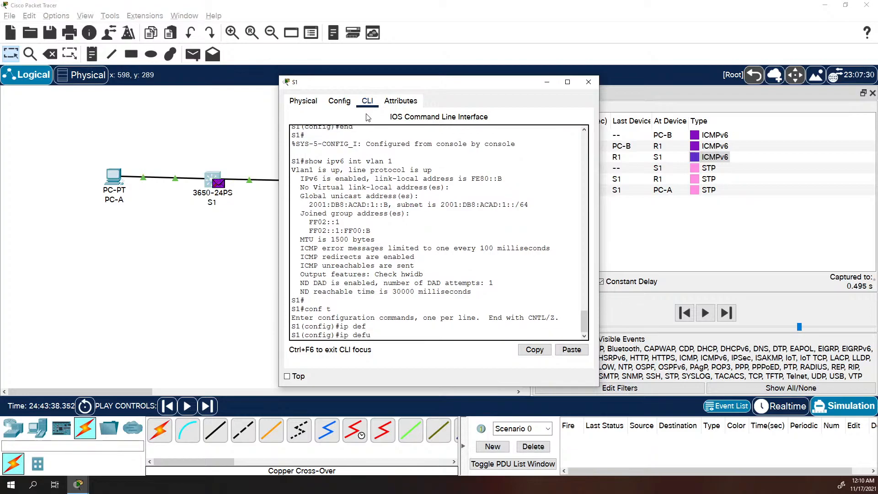
type("u")
key("Tab")
key("BackSpace")
type("a")
key("Tab")
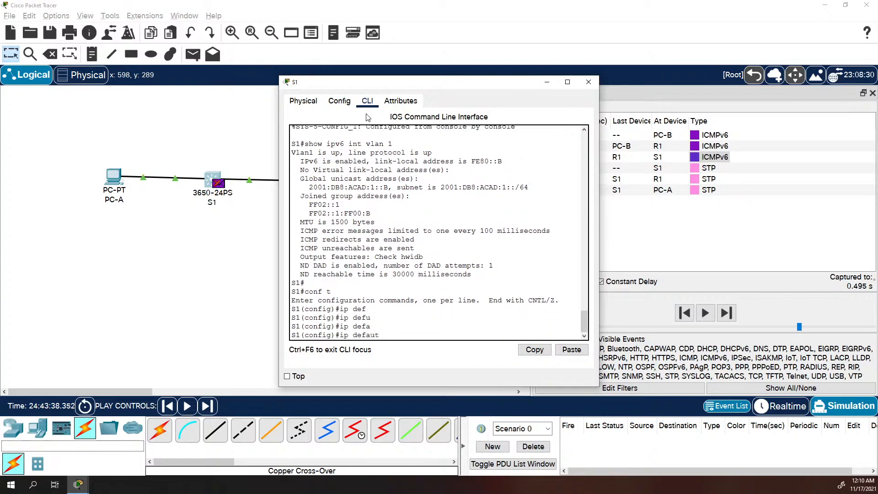
type("ut")
key("Tab")
type("-g")
key("Tab")
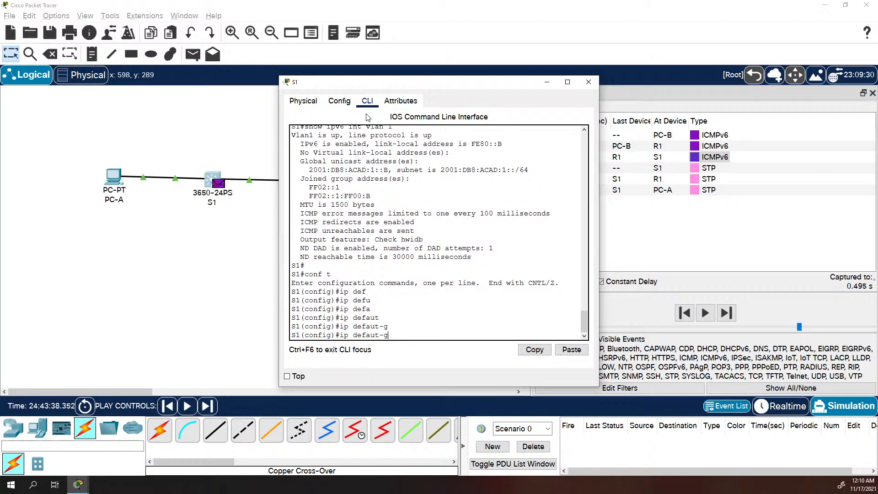
key("Tab")
key("BackSpace")
key("BackSpace")
key("BackSpace")
key("BackSpace")
key("BackSpace")
key("BackSpace")
key("BackSpace")
key("BackSpace")
key("BackSpace")
key("BackSpace")
key("BackSpace")
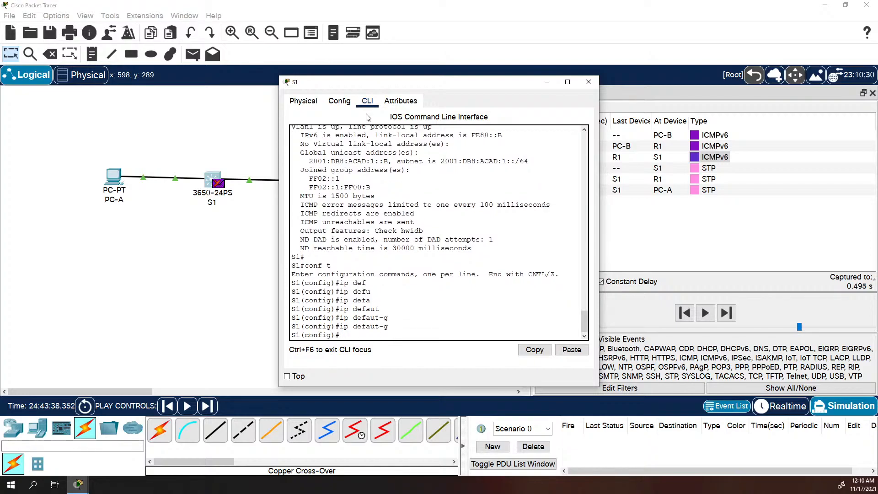
Query help for 'ip default-gateway' on S1, then erase the command
type("defaul")
key("Tab")
type("g")
key("Tab")
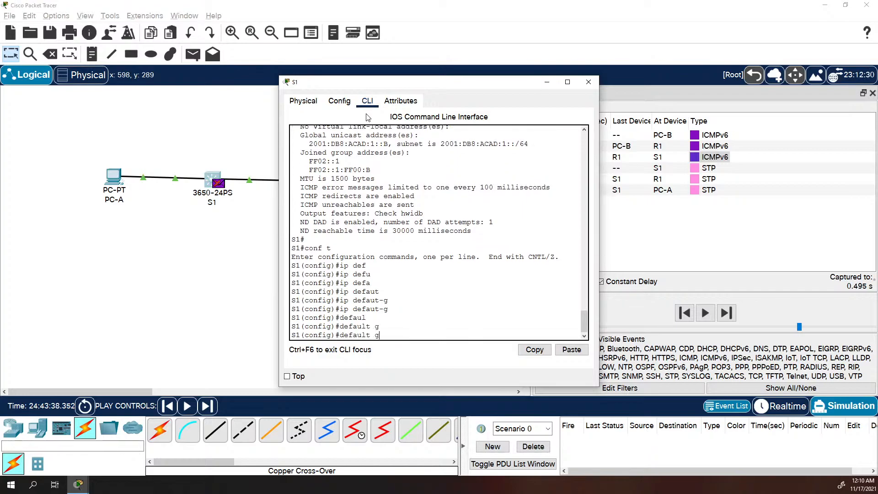
type("?")
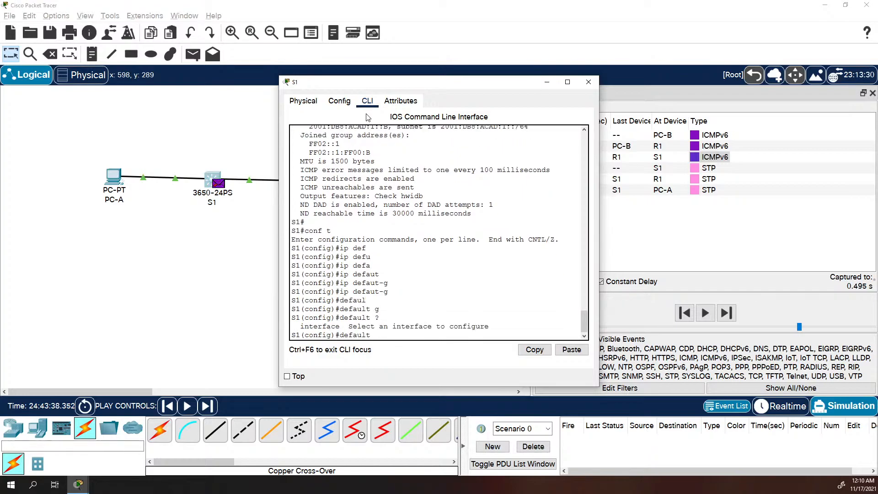
key("BackSpace")
key("BackSpace")
key("BackSpace")
key("BackSpace")
key("BackSpace")
key("BackSpace")
key("BackSpace")
key("BackSpace")
type("ip de")
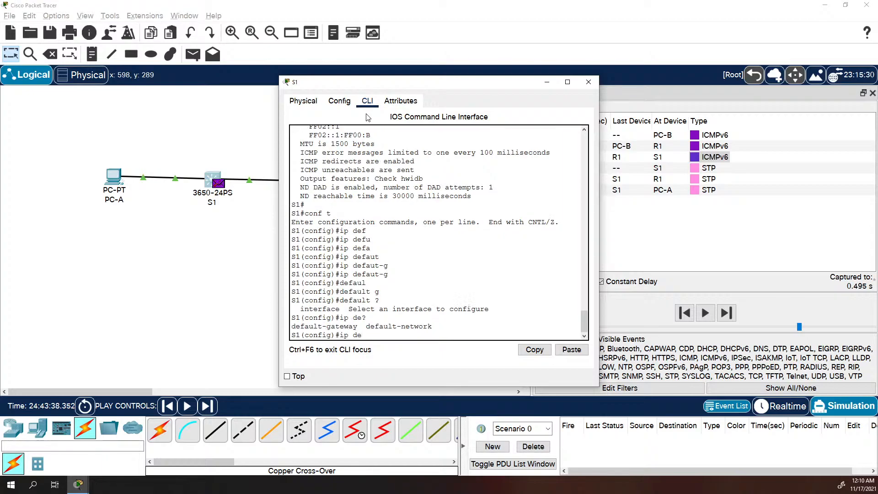
type("?fau")
key("Tab")
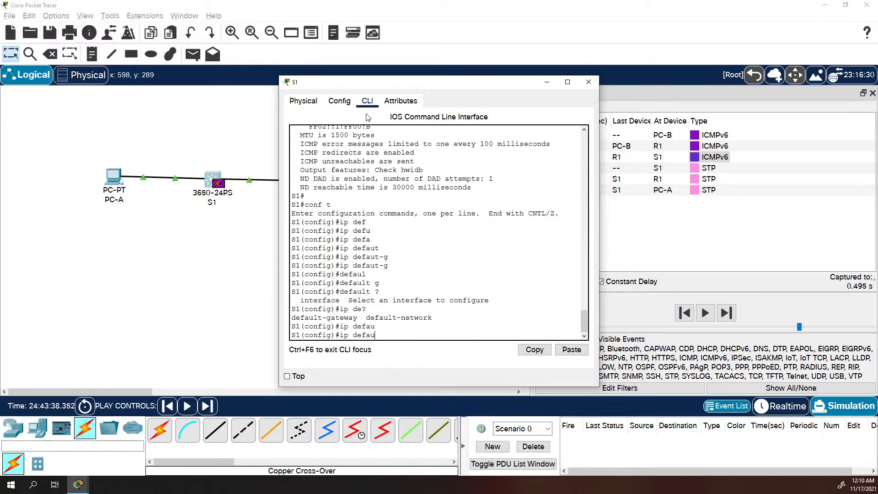
type("lt")
key("Tab")
type("-g")
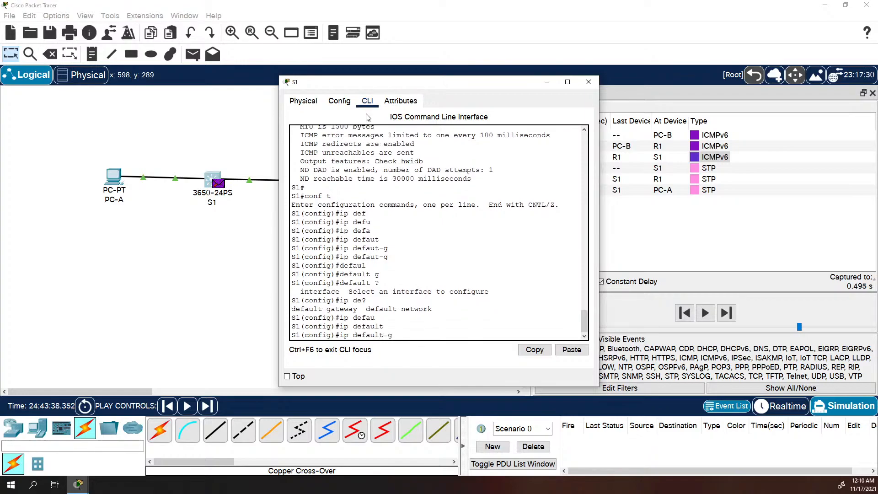
key("Tab")
type("??")
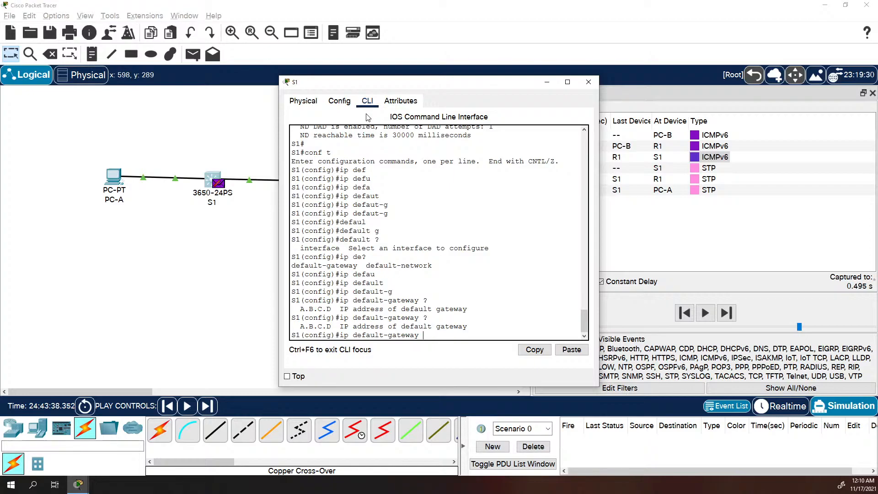
key("BackSpace")
key("BackSpace")
key("BackSpace")
key("BackSpace")
key("BackSpace")
key("BackSpace")
key("BackSpace")
key("BackSpace")
key("BackSpace")
key("BackSpace")
key("BackSpace")
key("BackSpace")
key("BackSpace")
key("BackSpace")
key("BackSpace")
key("BackSpace")
key("BackSpace")
key("BackSpace")
List the options with 'ipv6 ?' and begin typing 'ipv6 route 2001:ACAD'
type("ip route")
key("BackSpace")
key("BackSpace")
key("BackSpace")
key("BackSpace")
key("BackSpace")
key("BackSpace")
type("6")
type("6?")
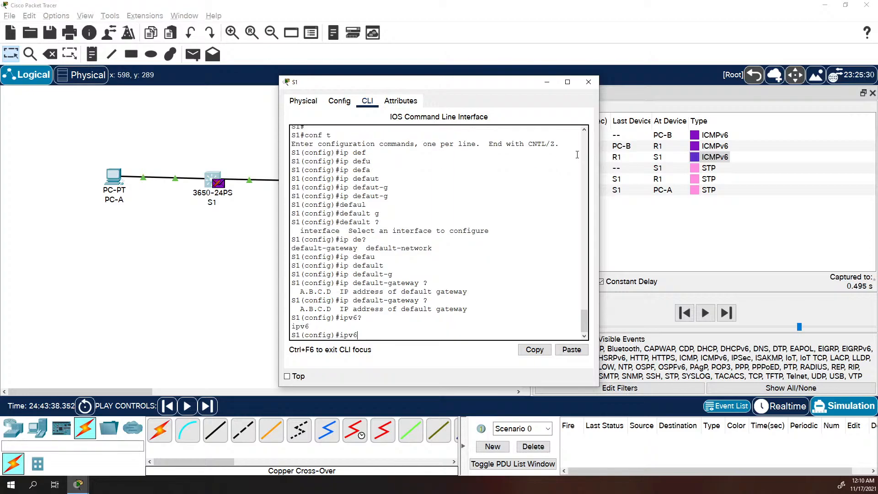
type(" ?")
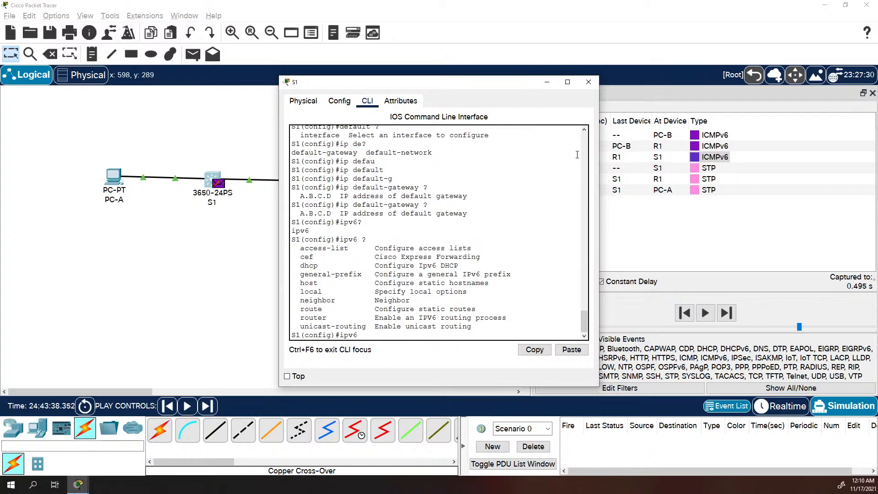
type("rout e")
key("BackSpace")
key("BackSpace")
type("e")
type("2001:ACADD")
View the PDU details of the ICMPv6 event at S1
left_click_drag(450, 83, 355, 195)
left_click(720, 159)
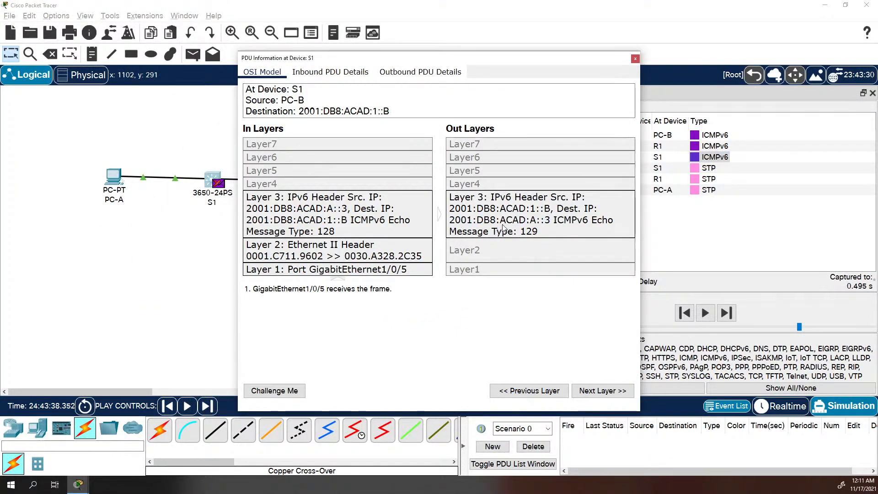
key("alt+Tab")
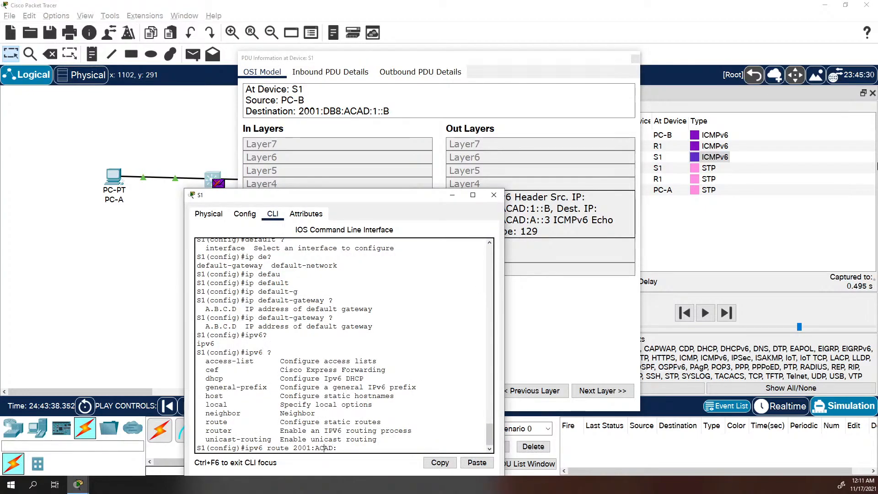
Enter 'ipv6 route 2001:DB8:ACAD:A::0/64 fe80::1' on S1, correcting the prefix to ::0
type("DB8:")
type("/64")
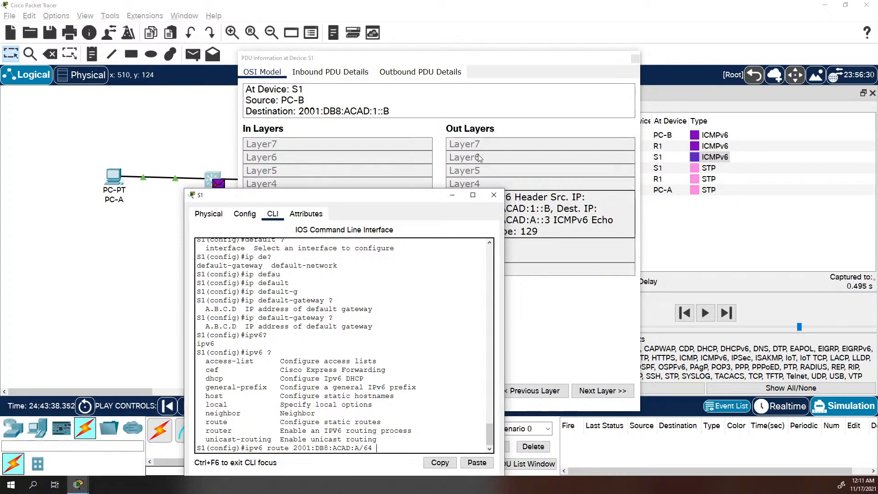
type("fe80::1")
key("Return")
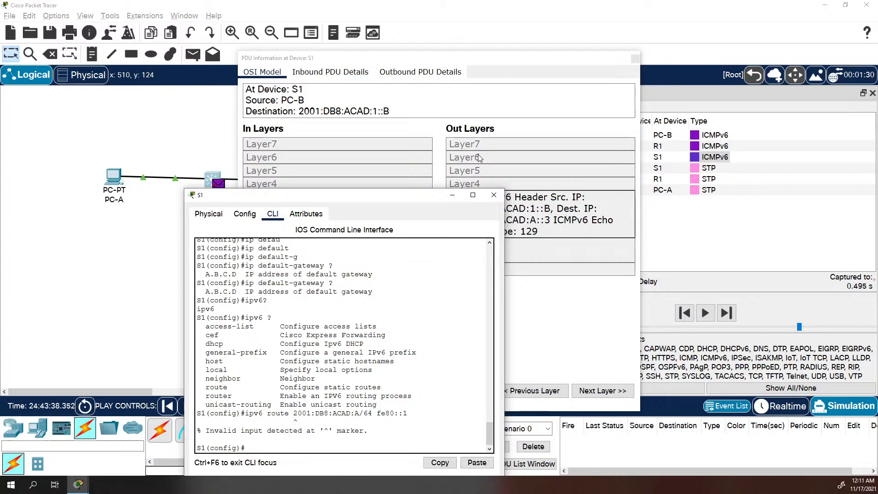
key("Up")
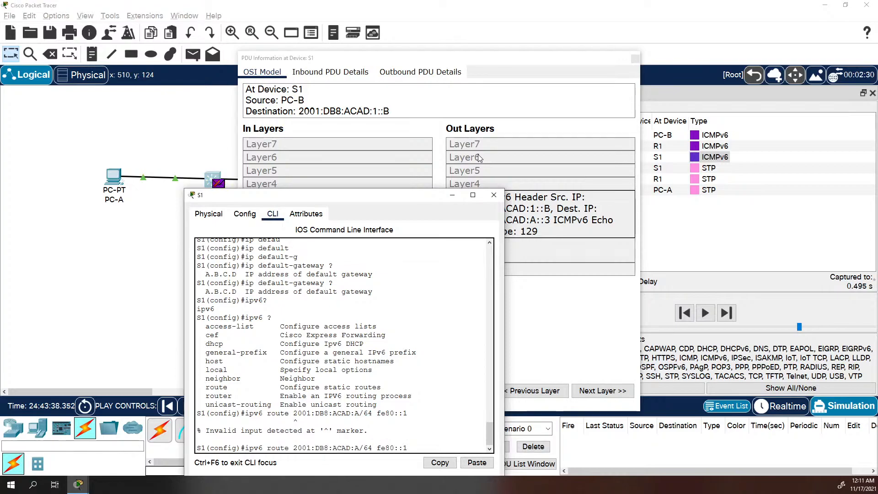
key("Left")
key("Left")
key("Left")
key("Left")
key("Left")
key("Left")
key("Left")
key("Left")
key("Left")
key("Left")
key("Left")
type("::0")
key("Return")
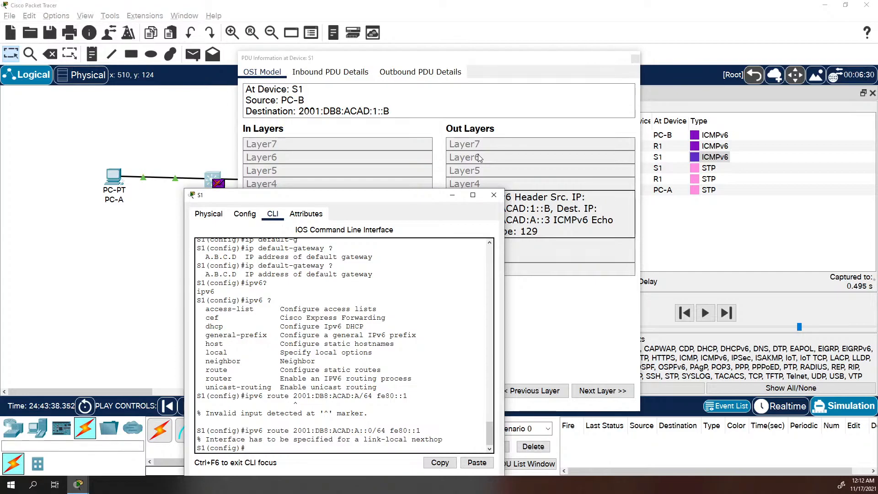
Recall the route command and delete its link-local next hop
key("Up")
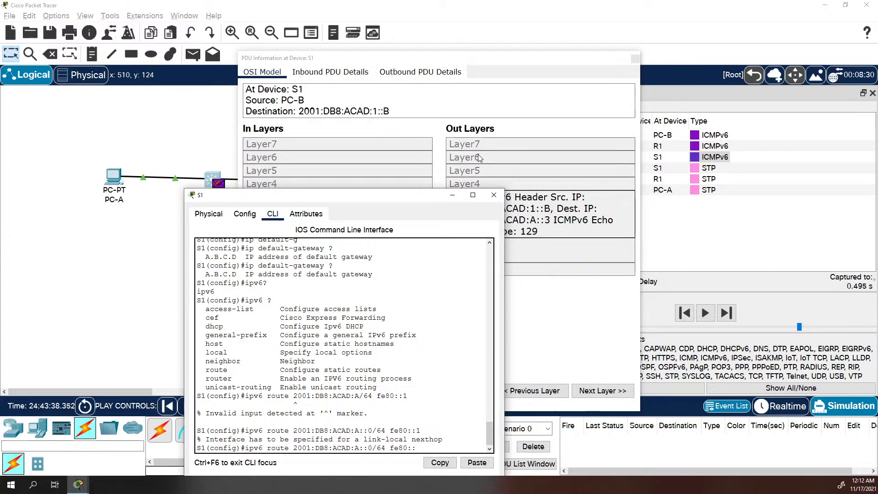
key("BackSpace")
key("BackSpace")
key("BackSpace")
key("BackSpace")
key("BackSpace")
key("BackSpace")
left_click_drag(381, 197, 552, 262)
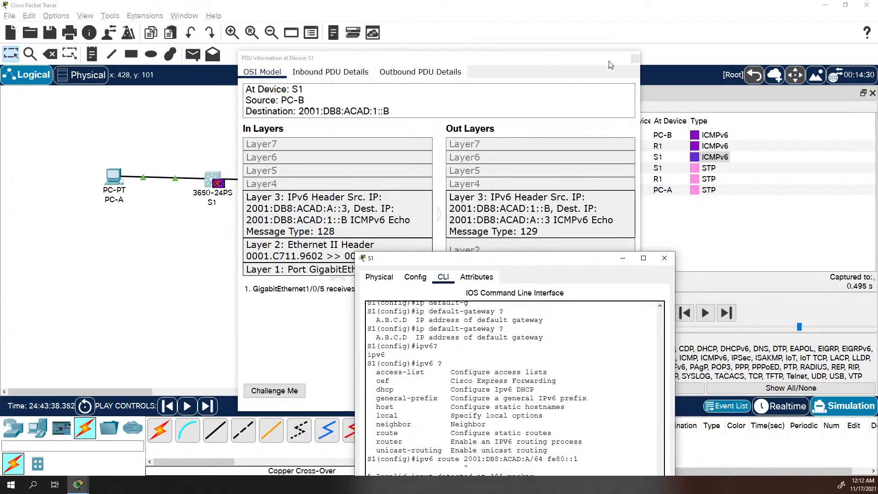
Close S1's packet details and run 'show ipv6 int brief' on R1 to see 2001:DB8:ACAD:A::1
left_click(634, 59)
left_click(320, 183)
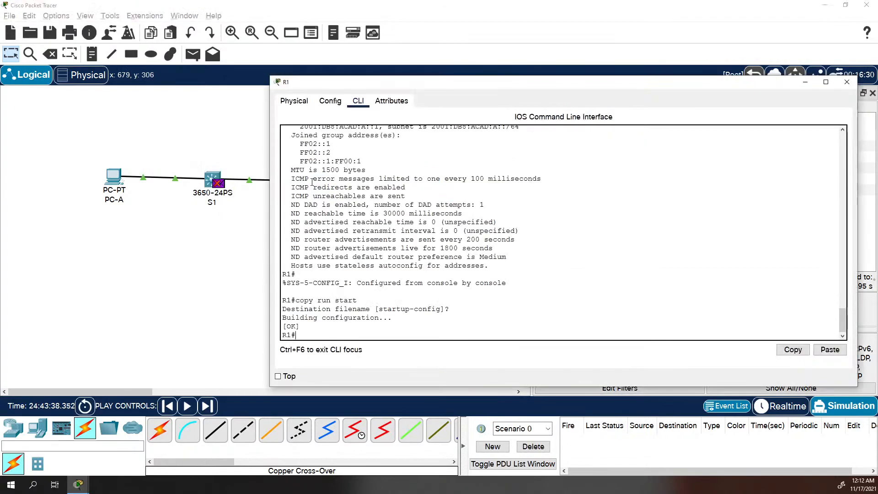
type("show ipv6 int brief")
key("Return")
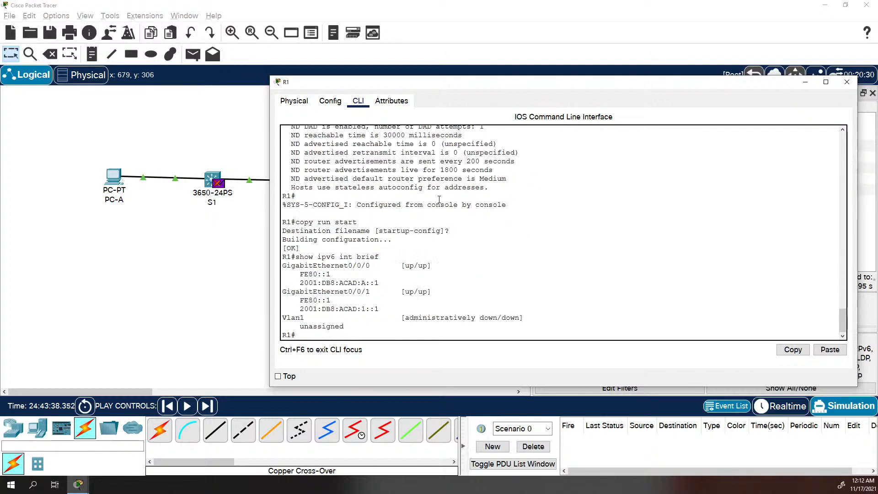
key("alt+Tab")
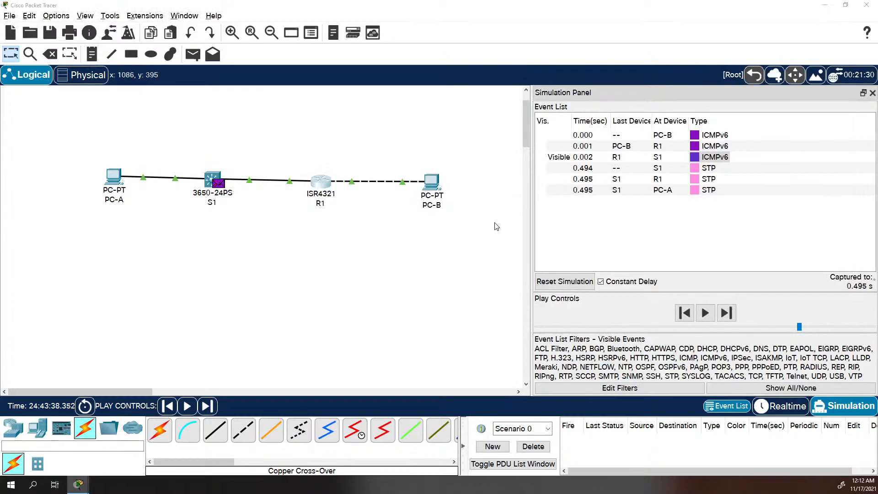
key("alt+Tab")
key("alt+Tab")
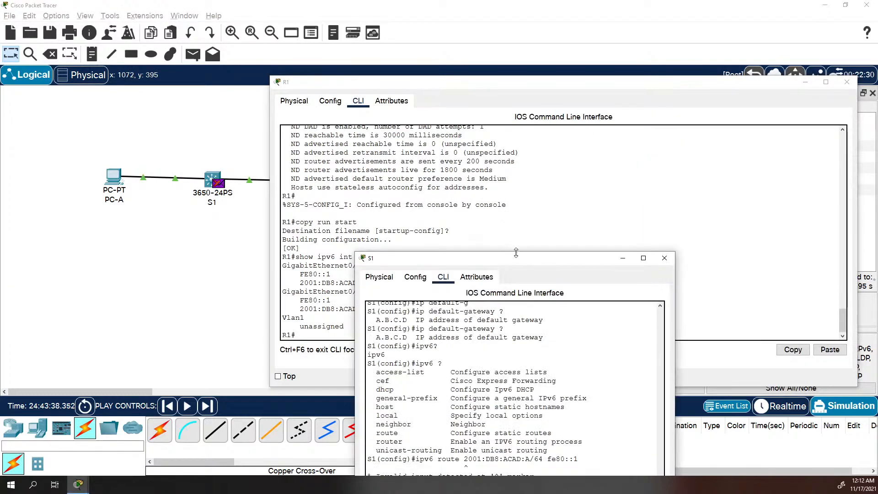
Copy R1's address 2001:DB8:ACAD:A::1 and paste it as the next hop of S1's route
left_click_drag(520, 262, 654, 109)
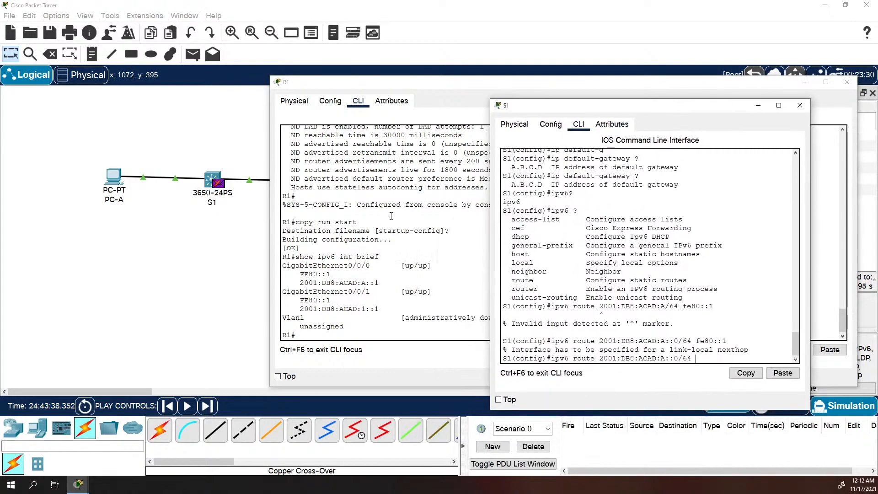
left_click(302, 283)
left_click_drag(301, 282, 379, 281)
right_click(379, 281)
left_click(397, 287)
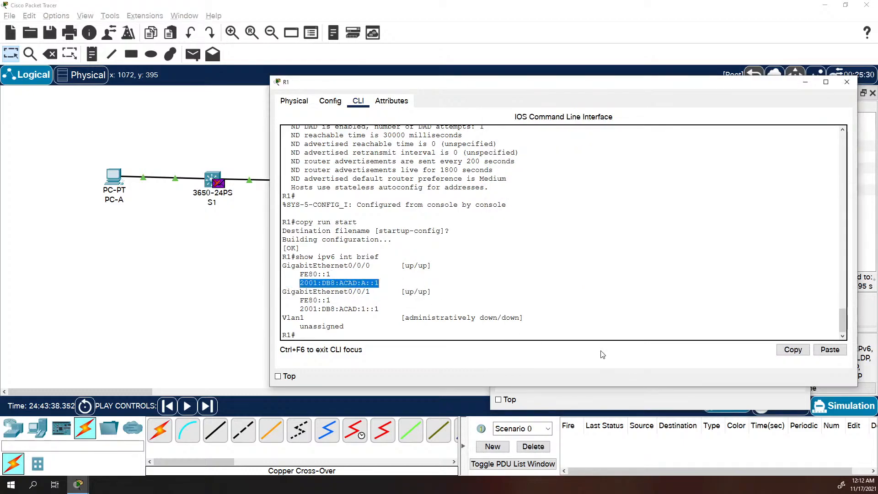
left_click(600, 358)
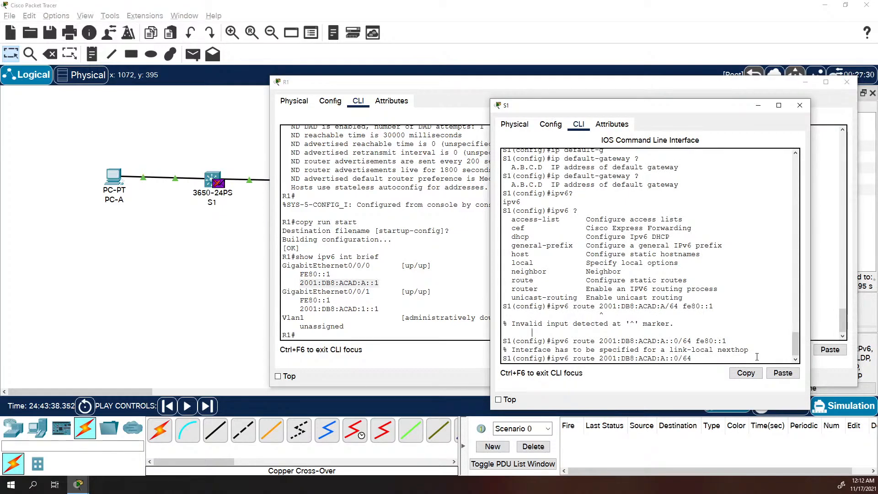
right_click(723, 356)
left_click(744, 370)
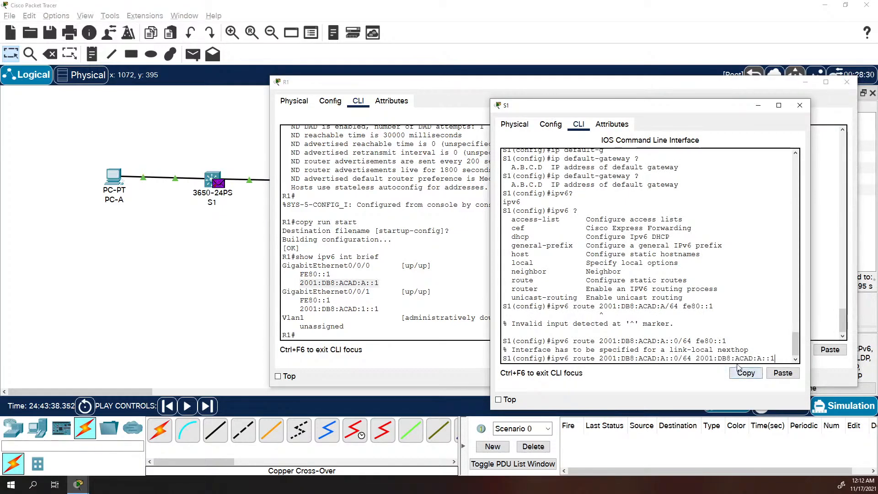
key("Return")
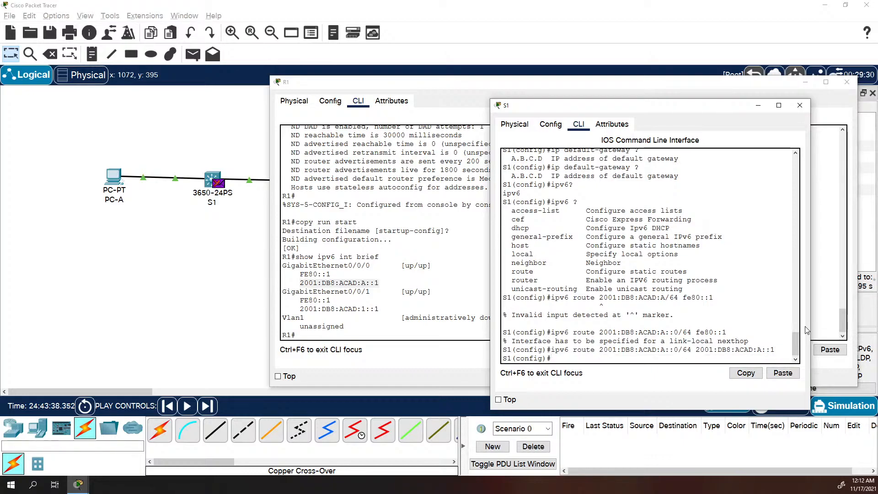
Exit configuration mode and display S1's IPv6 routing table with 'show ipv6 route'
type("exit")
key("Return")
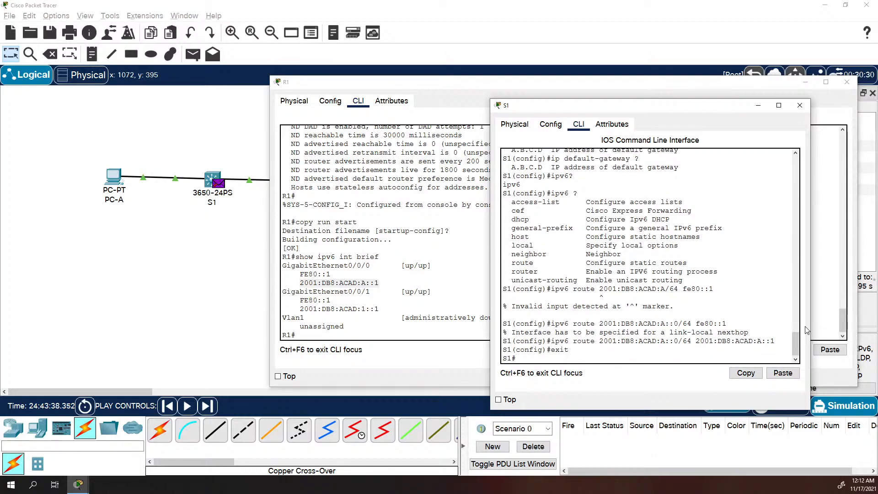
type("show ipv65 rout e")
key("Return")
type("show ipv6 route")
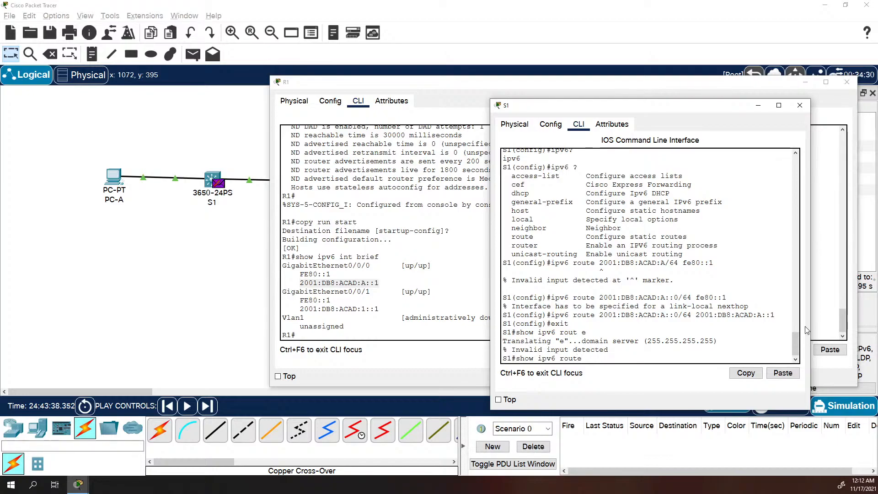
key("Return")
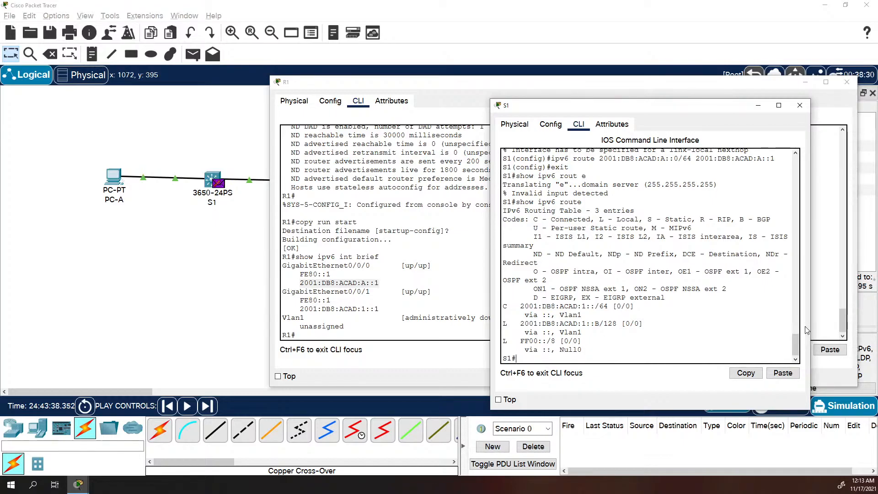
Resubmit S1's static route with an appended 1, exit, and run 'show ipv6 route'
type("show ipv6 int vlan 1")
key("Up")
key("Up")
key("Up")
key("Return")
key("Up")
key("Up")
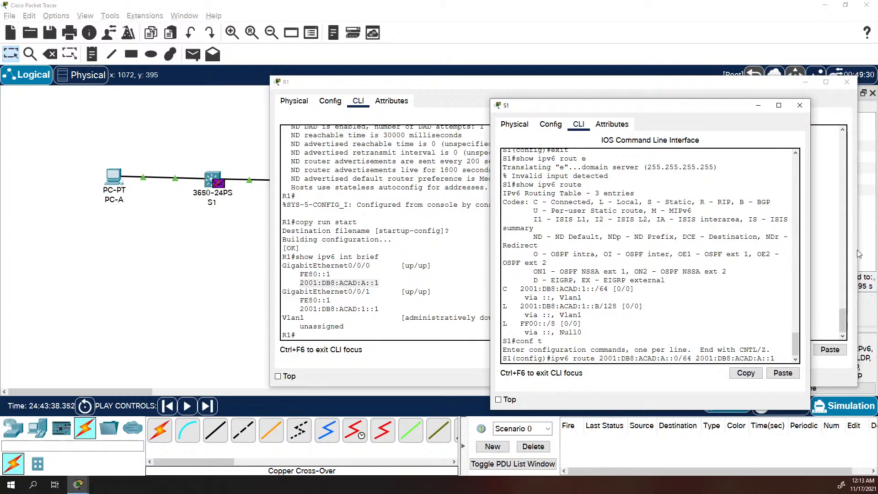
type("1")
key("Return")
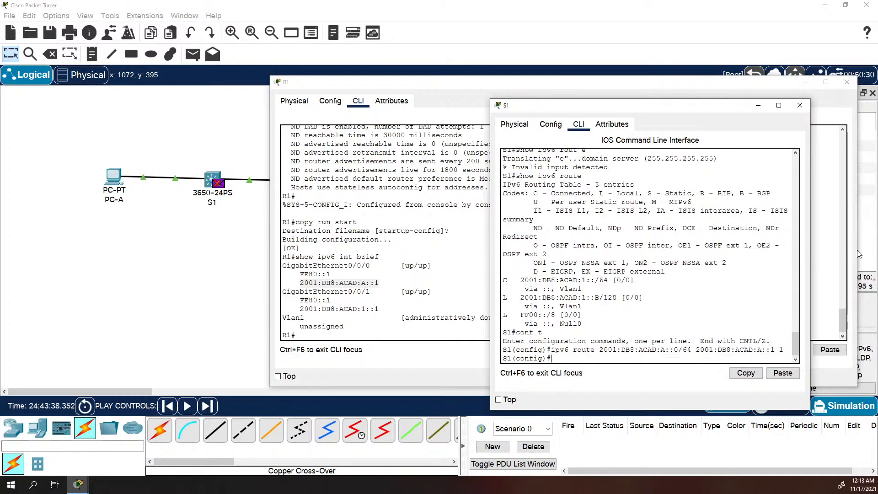
type("exot")
key("Return")
type("exit")
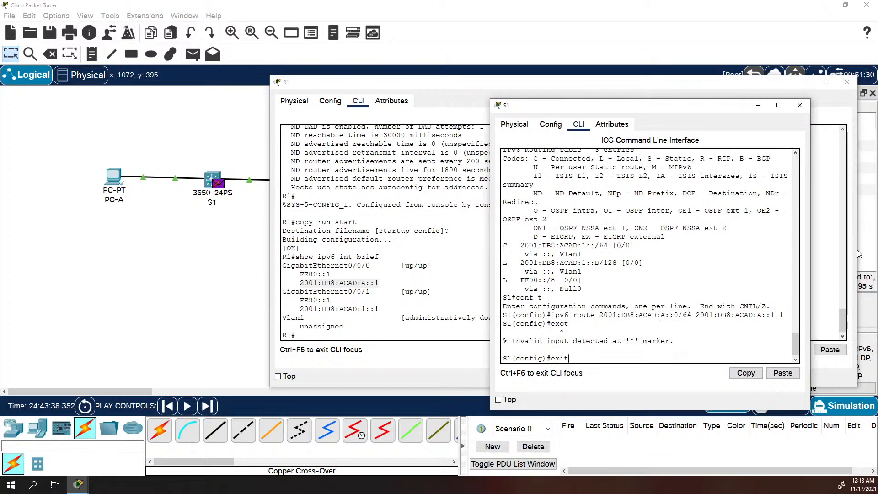
key("Return")
type("show ipv6 route")
key("Return")
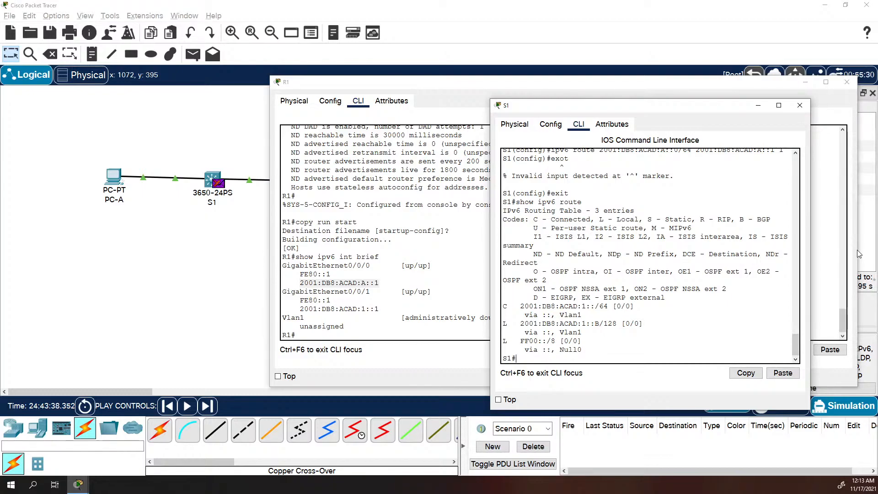
Change the route to 2001:DB8:ACAD::0/48 via 2001:DB8:ACAD:A::1 and apply it
key("Up")
key("Up")
key("Return")
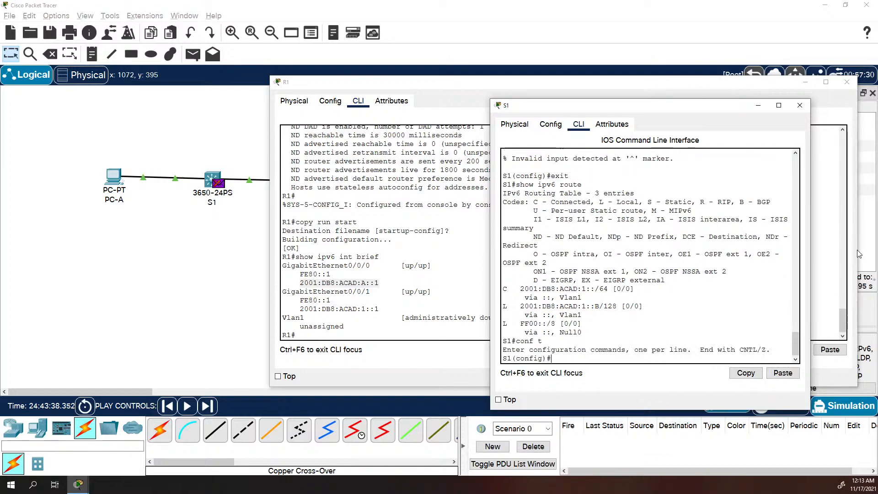
key("Up")
key("Up")
key("Up")
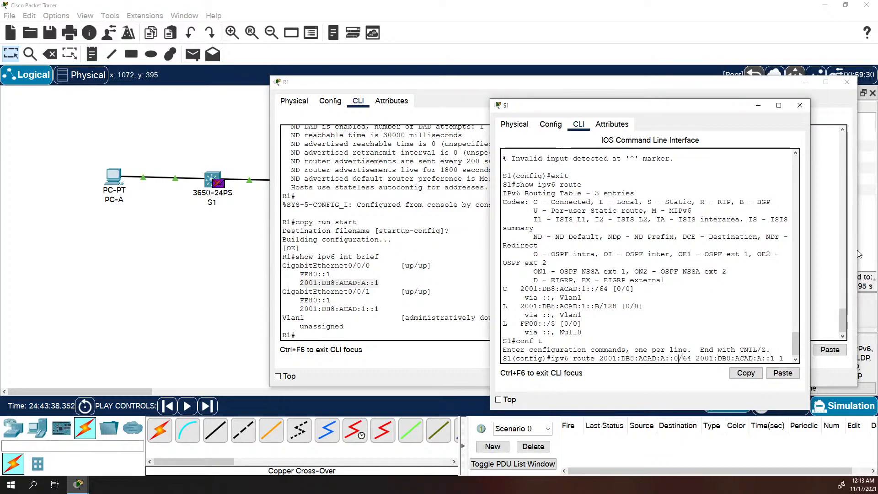
key("Left")
key("Left")
key("Left")
key("BackSpace")
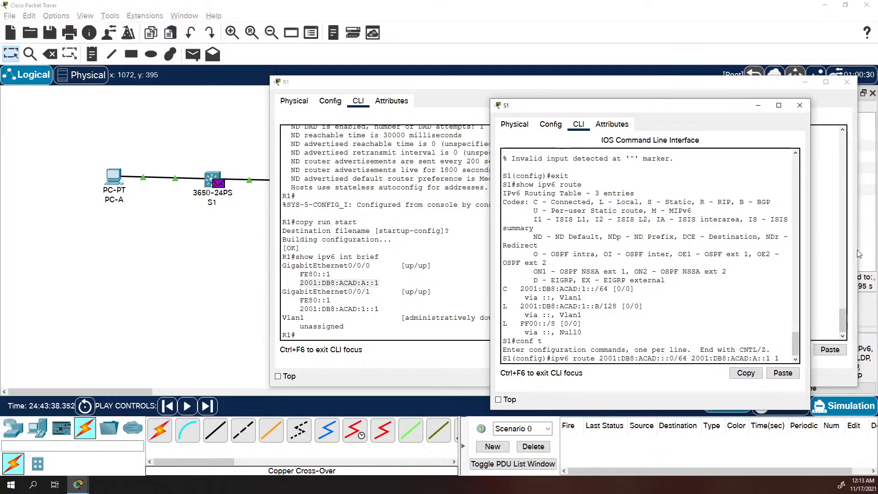
key("BackSpace")
key("Right")
key("Right")
key("Right")
key("Right")
key("Right")
key("Right")
key("BackSpace")
key("BackSpace")
type("48")
key("Return")
Exit configuration and display S1's IPv4 and IPv6 routing tables
type("exit")
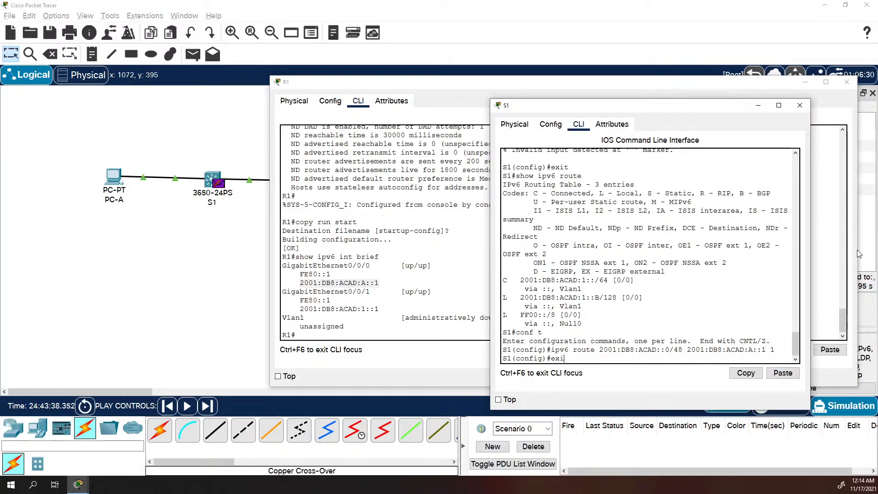
key("Return")
type("show ip route")
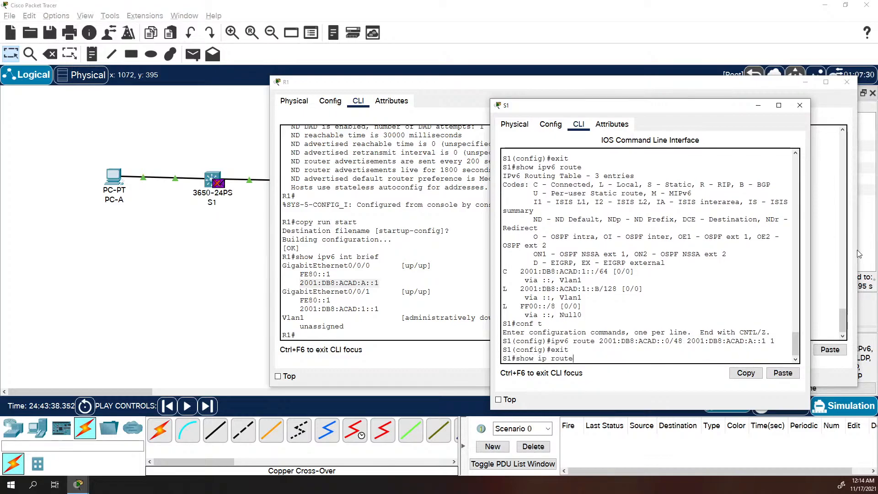
key("Return")
type("show ")
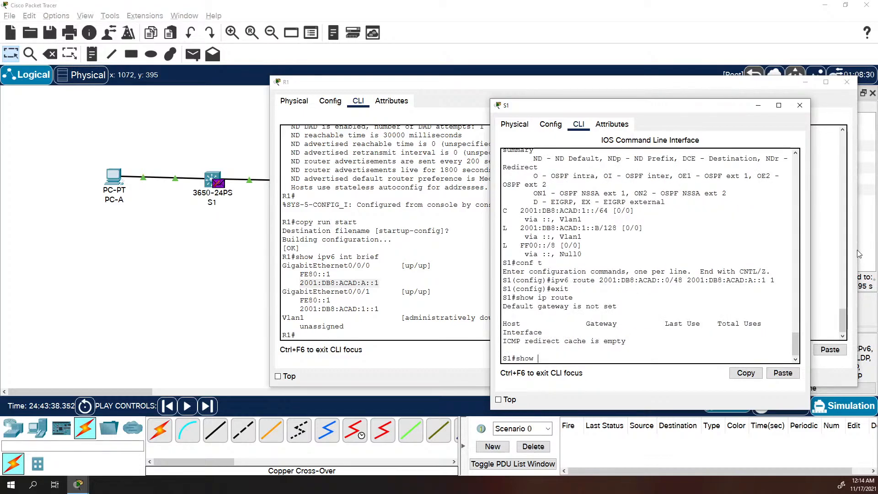
type("ipv6 route")
key("Return")
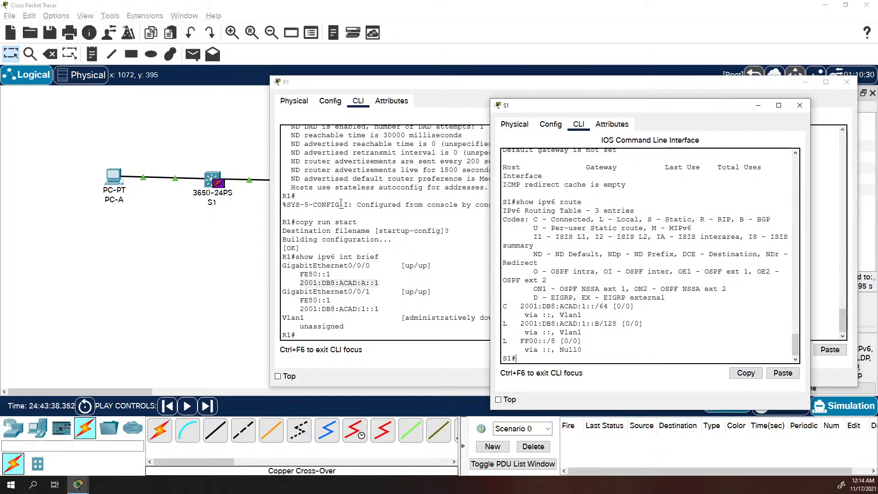
Switch the simulation to Realtime, show S1's IPv6 routes, and widen the console
left_click(707, 431)
left_click(771, 406)
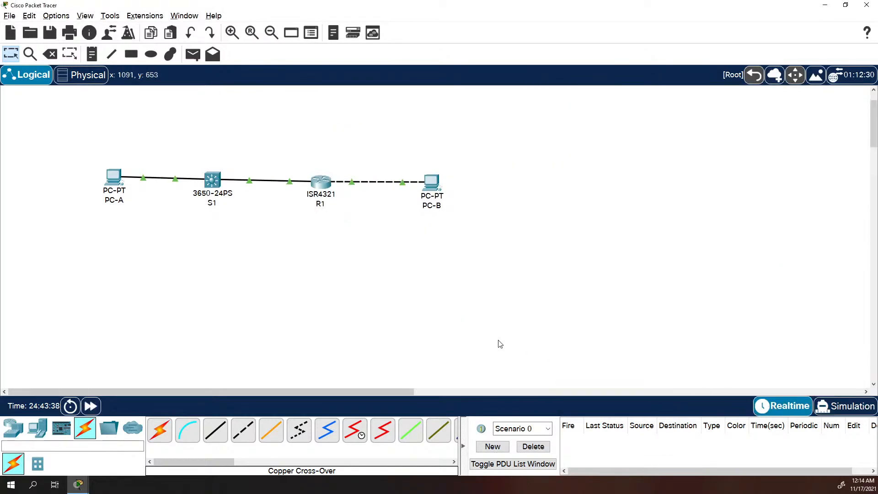
key("alt+Tab")
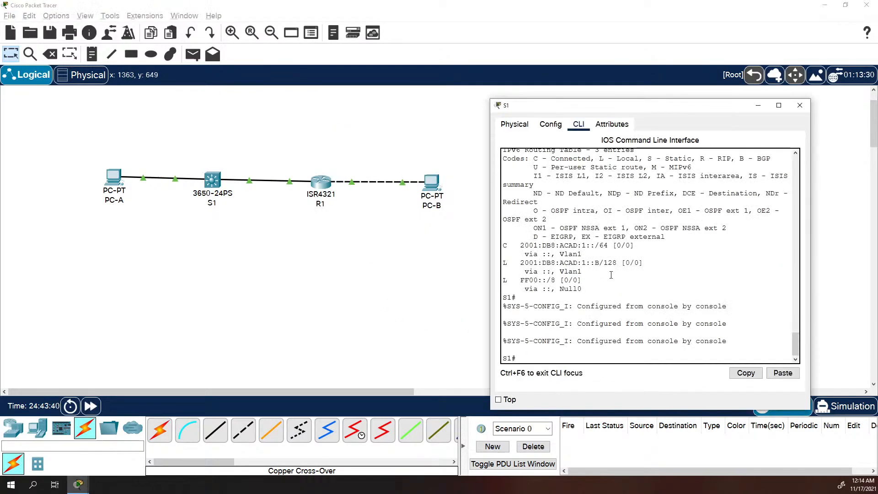
type("show ipv6 route")
key("Return")
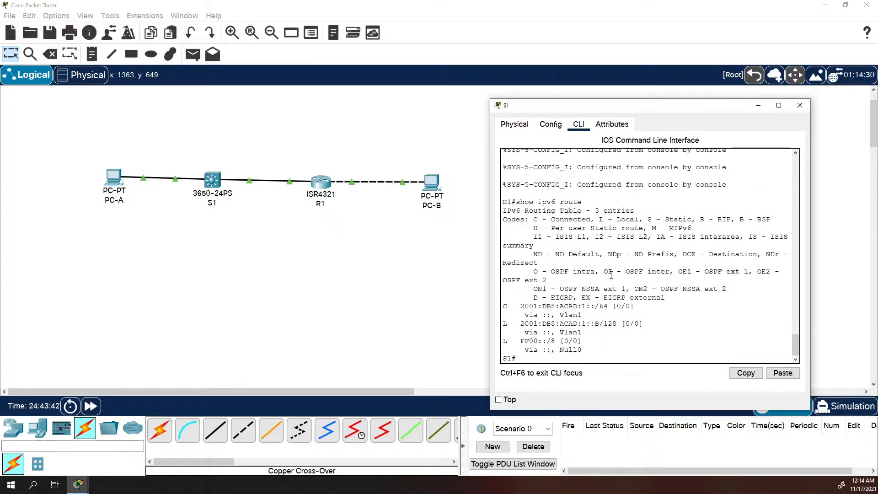
left_click_drag(491, 293, 293, 295)
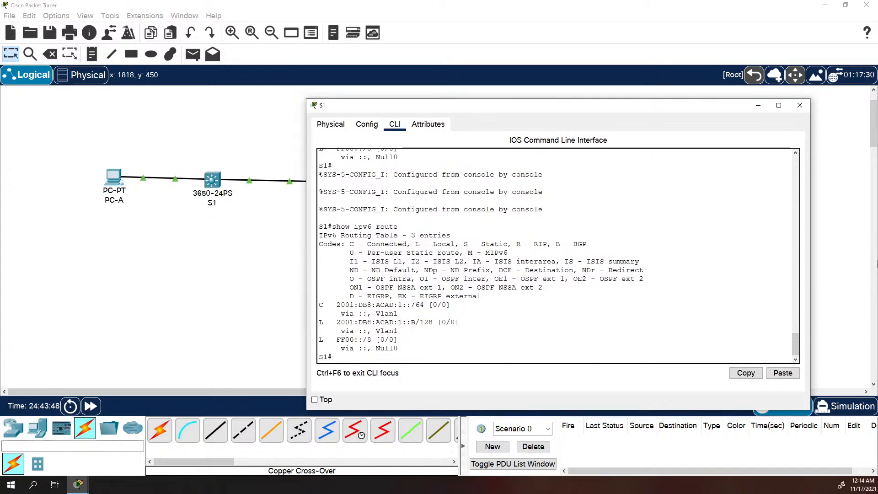
Edit S1's recalled route to 2001:DB8::0/32 via 2001:DB8:ACAD:A::1 and apply it
type("show ipv6")
key("BackSpace")
key("BackSpace")
key("BackSpace")
key("BackSpace")
key("BackSpace")
key("BackSpace")
key("BackSpace")
key("BackSpace")
key("BackSpace")
type("conf t")
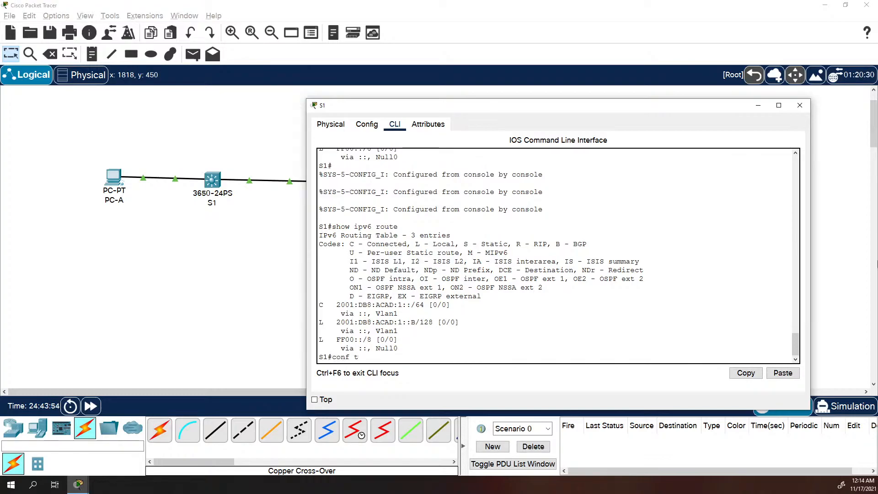
key("Return")
type("ip route")
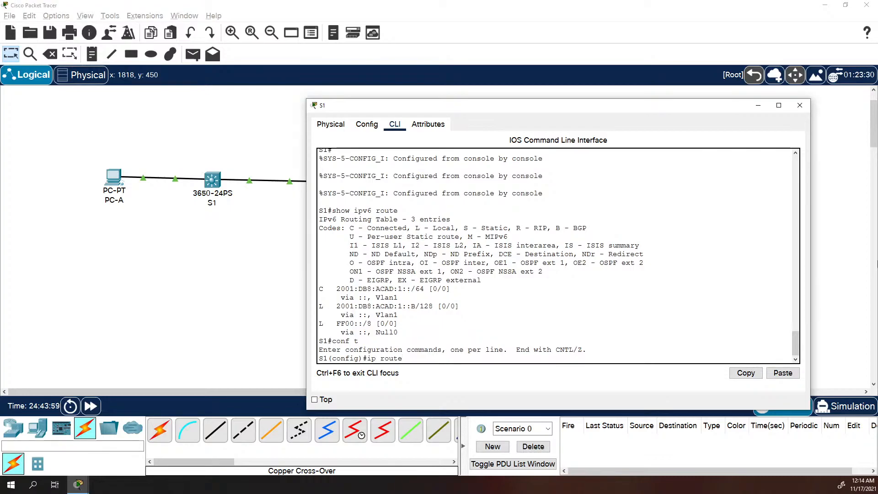
key("Up")
key("Up")
key("Up")
key("Down")
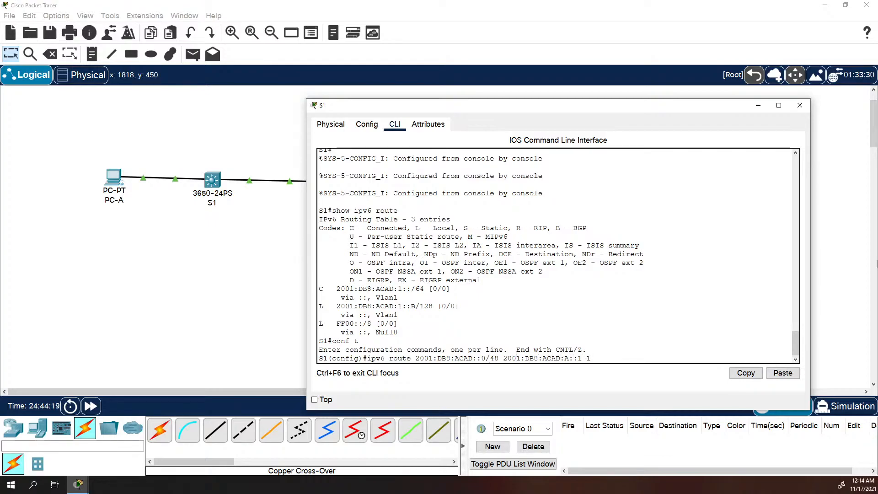
key("Left")
key("Left")
key("Left")
key("Left")
key("Left")
key("Left")
key("Left")
key("Left")
key("Left")
key("Left")
key("Left")
key("Left")
key("Left")
key("Left")
key("BackSpace")
key("BackSpace")
type("32")
key("Left")
key("Left")
key("BackSpace")
key("BackSpace")
key("BackSpace")
key("BackSpace")
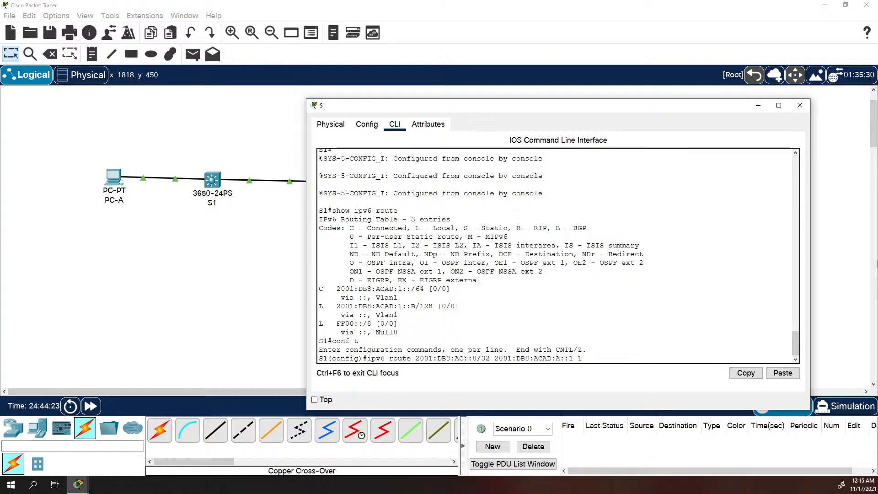
key("BackSpace")
key("Return")
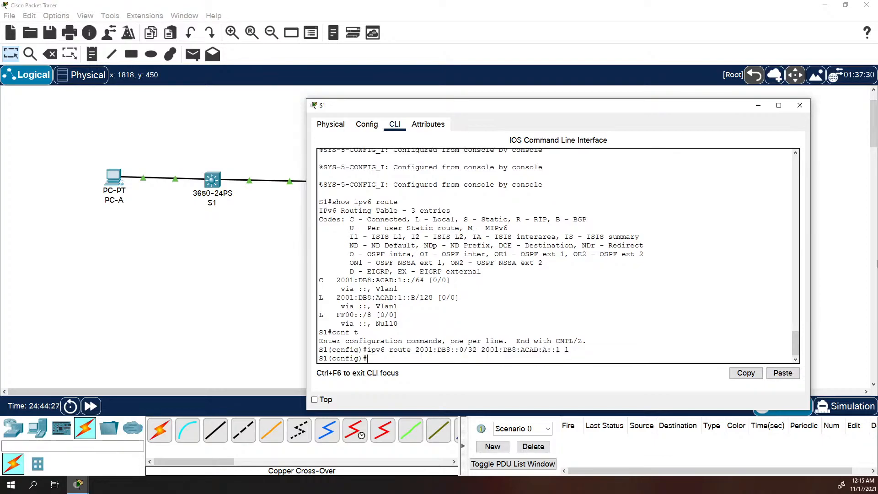
Exit configuration mode and redisplay S1's IPv6 routing table
type("exit")
key("Return")
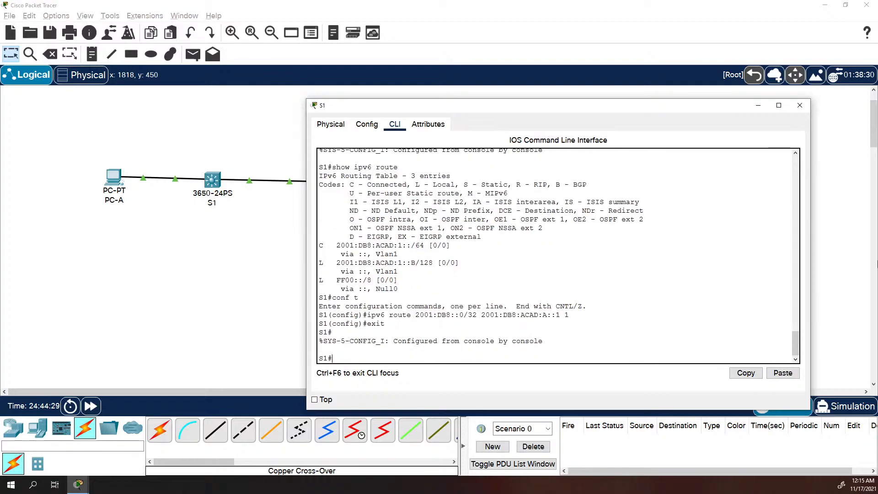
type("conf t")
key("Up")
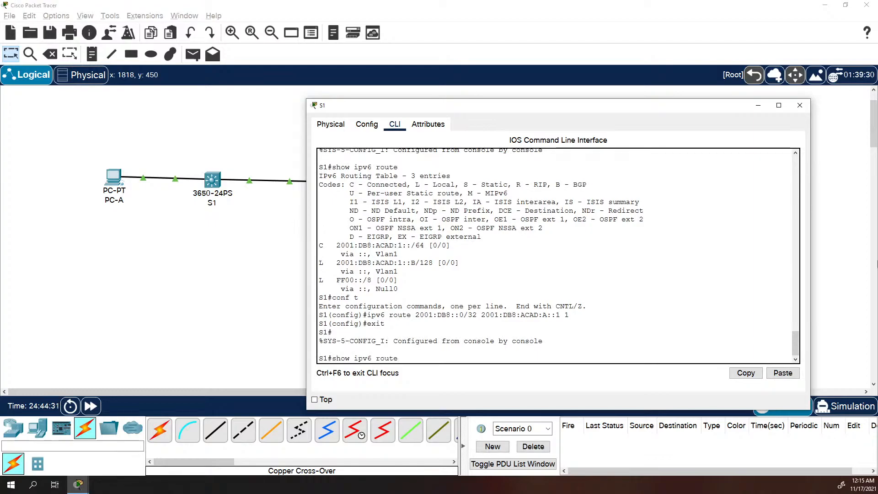
key("Return")
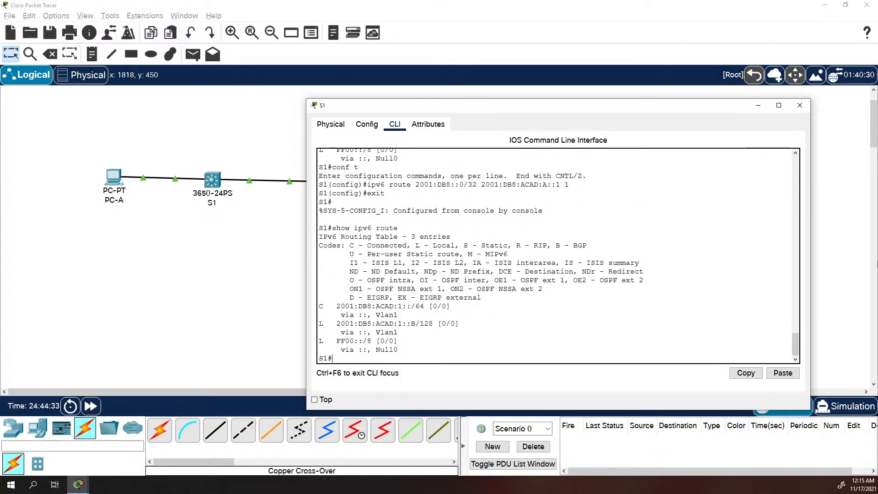
key("BackSpace")
Add the IPv6 static route 2001:DB8:ACAD:A::0/64 out interface g1/0/5 in global configuration
type("conf t")
key("Return")
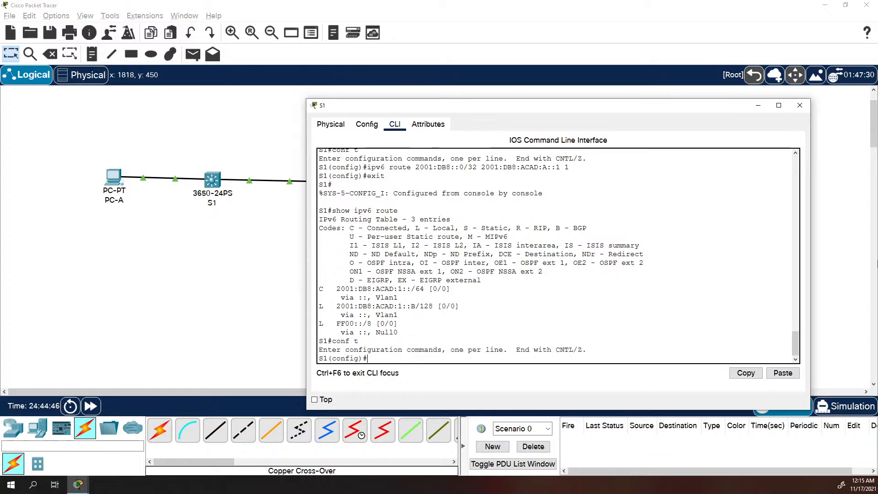
type("ipv6 route")
key("Up")
key("Up")
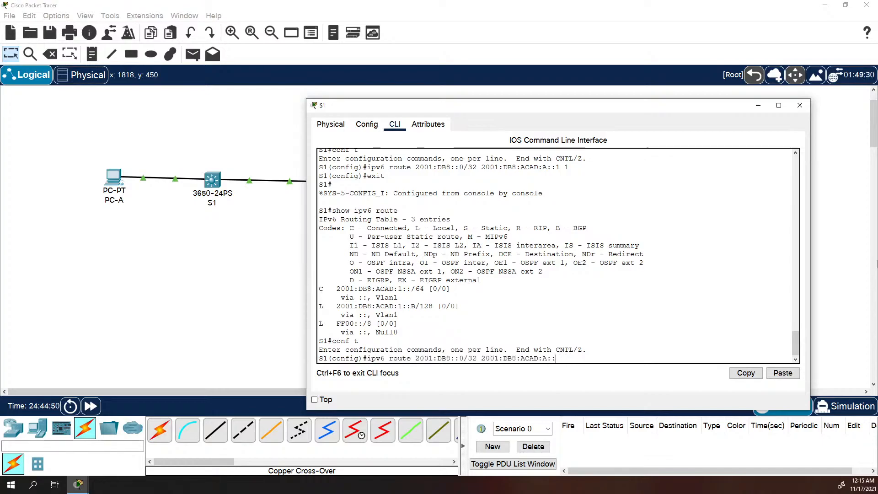
key("BackSpace")
key("BackSpace")
key("BackSpace")
key("BackSpace")
key("BackSpace")
key("BackSpace")
key("BackSpace")
key("BackSpace")
key("BackSpace")
key("BackSpace")
key("BackSpace")
key("BackSpace")
key("BackSpace")
key("BackSpace")
key("BackSpace")
key("BackSpace")
key("BackSpace")
key("BackSpace")
type("g")
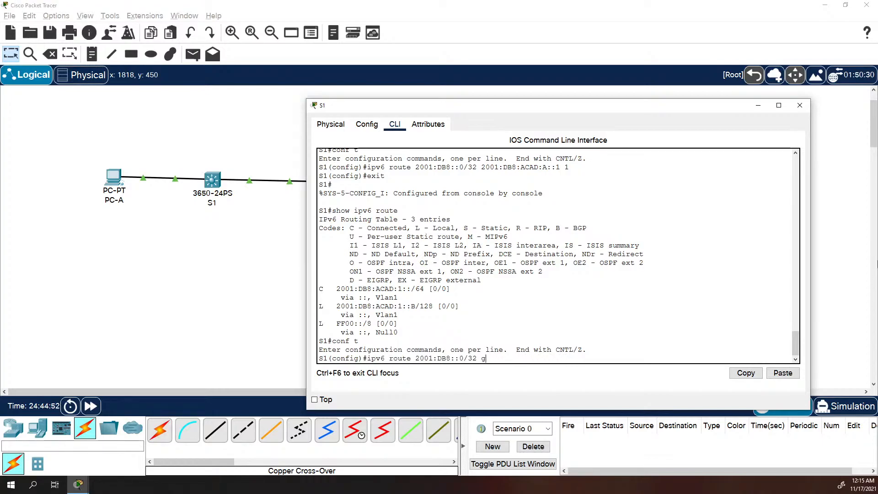
type("0/")
key("BackSpace")
key("BackSpace")
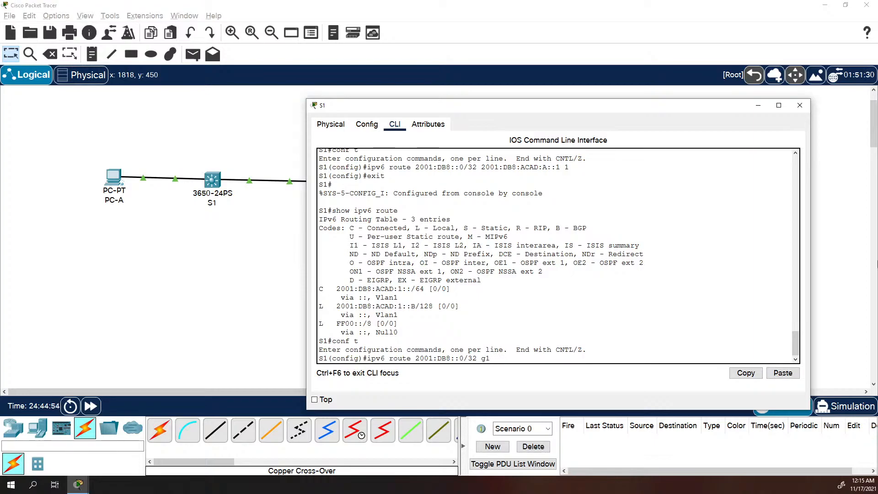
type("1/0/")
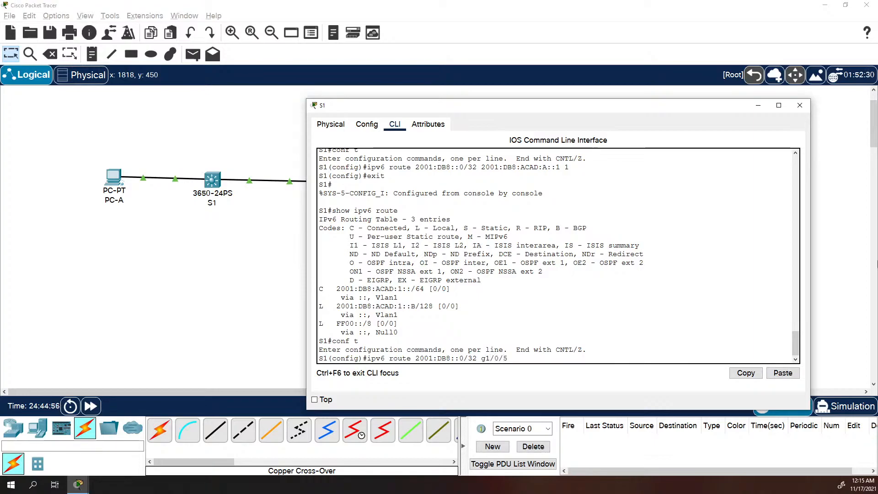
type("5")
key("Return")
type("exi")
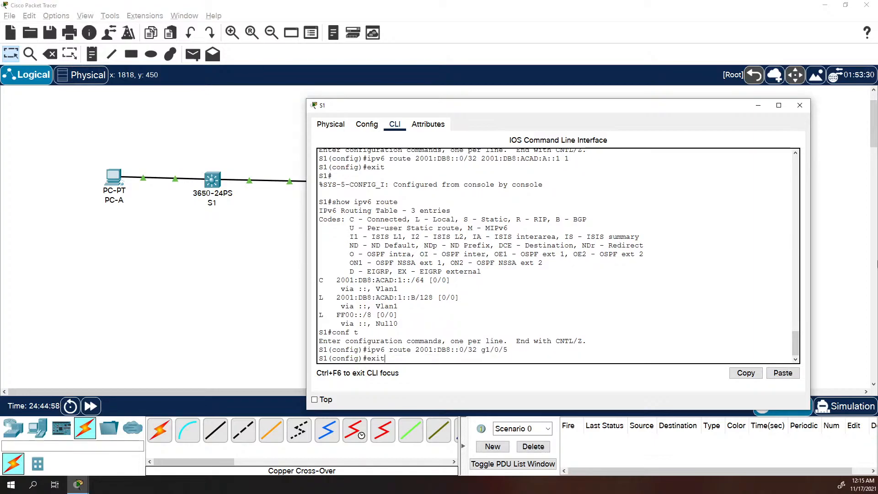
type("t")
key("Return")
Display S1's IPv6 routing table with show ipv6 route
type("show ipv")
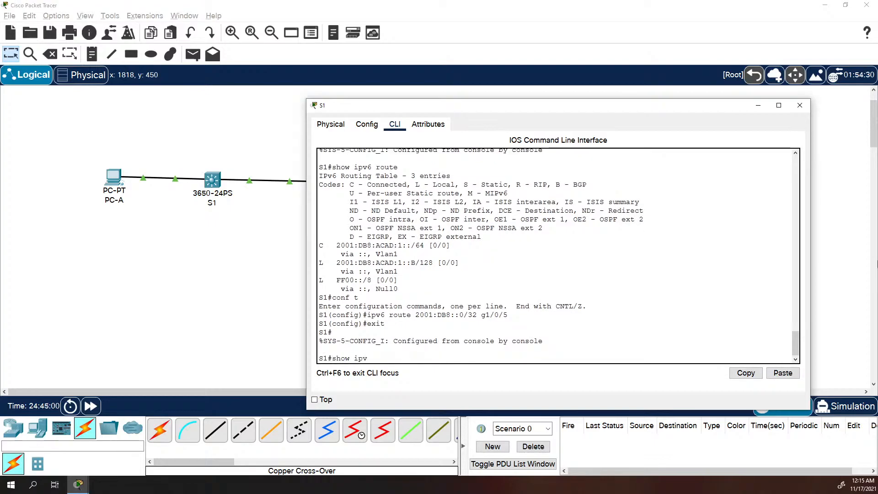
type("6 r")
key("BackSpace")
key("BackSpace")
type("6 route")
key("Return")
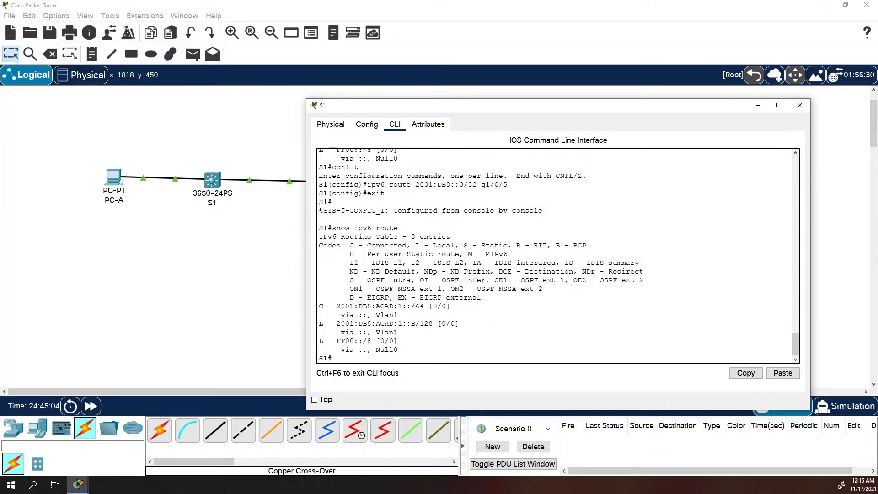
Re-enter the 2001:DB8:ACAD:A::0/64 route, correcting its exit interface
key("Up")
key("Up")
key("Return")
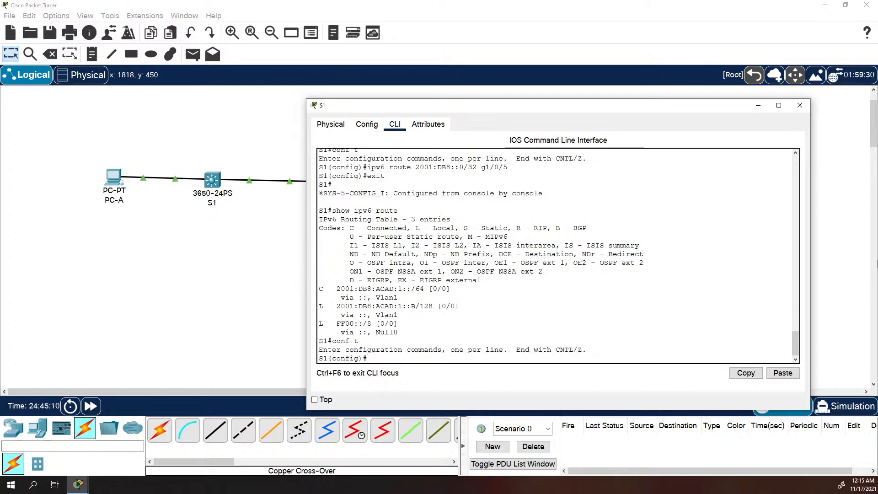
key("Up")
key("Up")
key("Up")
key("Up")
key("Up")
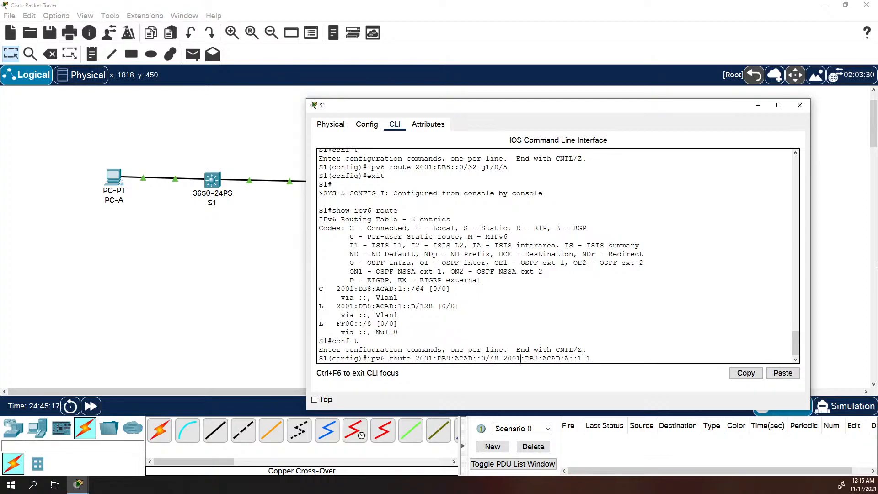
key("Up")
key("Up")
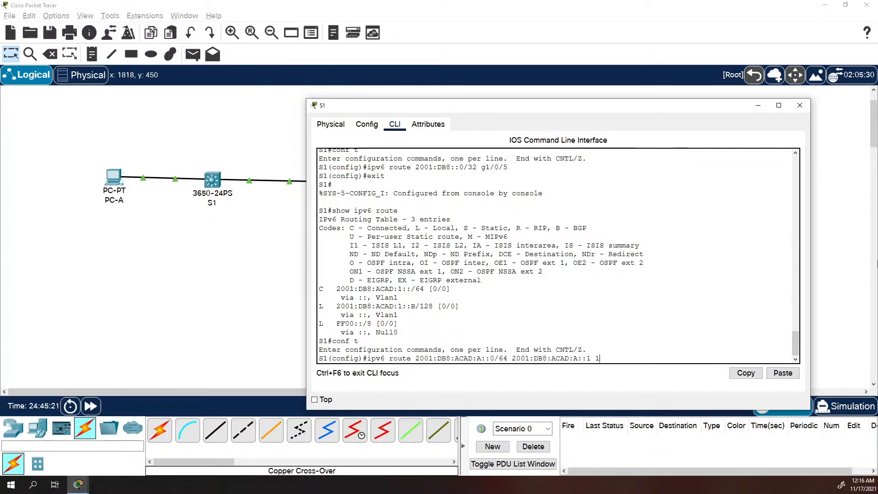
key("BackSpace")
key("BackSpace")
key("BackSpace")
key("BackSpace")
key("BackSpace")
key("BackSpace")
key("BackSpace")
key("BackSpace")
key("BackSpace")
key("BackSpace")
key("BackSpace")
key("BackSpace")
key("BackSpace")
key("BackSpace")
key("BackSpace")
key("BackSpace")
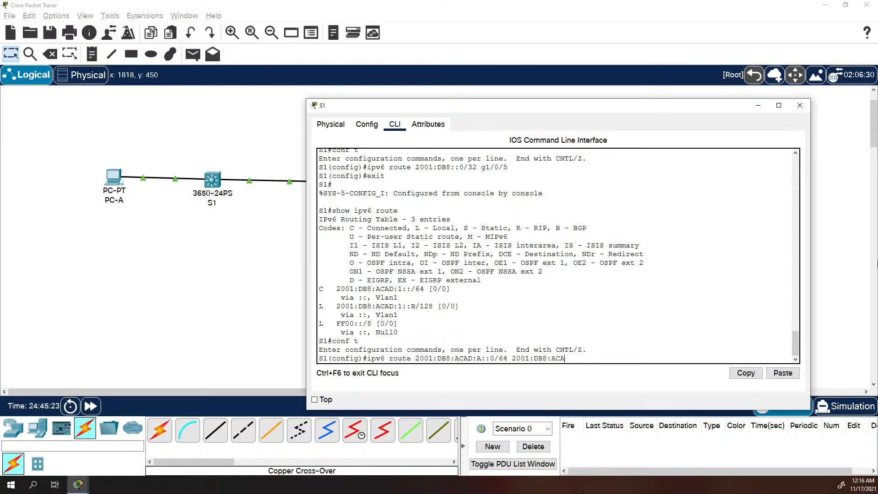
key("BackSpace")
type("hg")
key("BackSpace")
type("1/0/5")
key("Return")
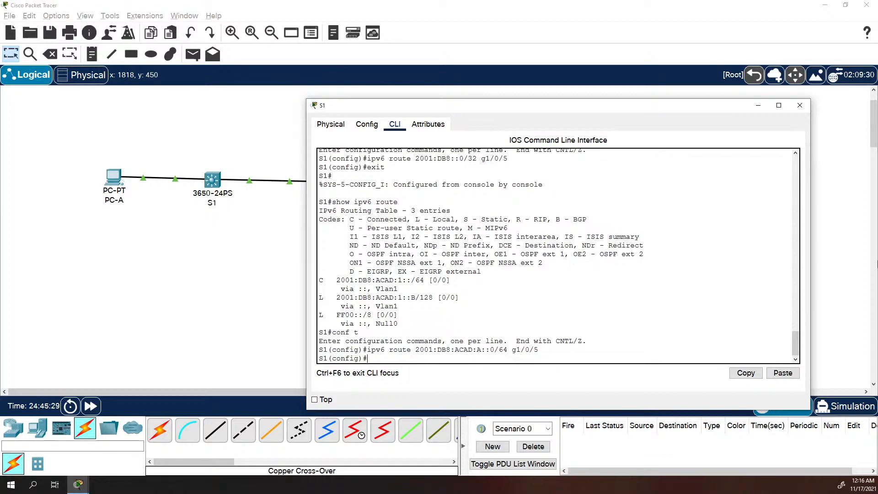
Leave configuration mode and show S1's IPv6 routing table again
type("exit")
key("Return")
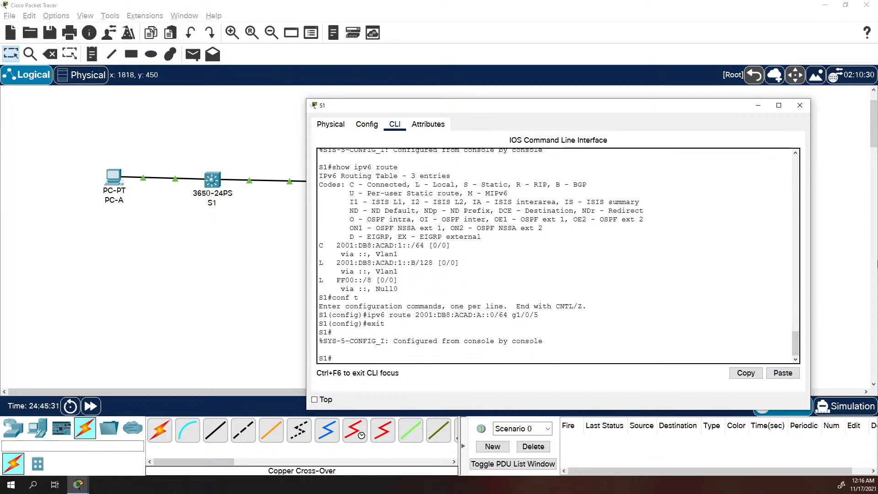
type("show ipb")
key("BackSpace")
type("v6")
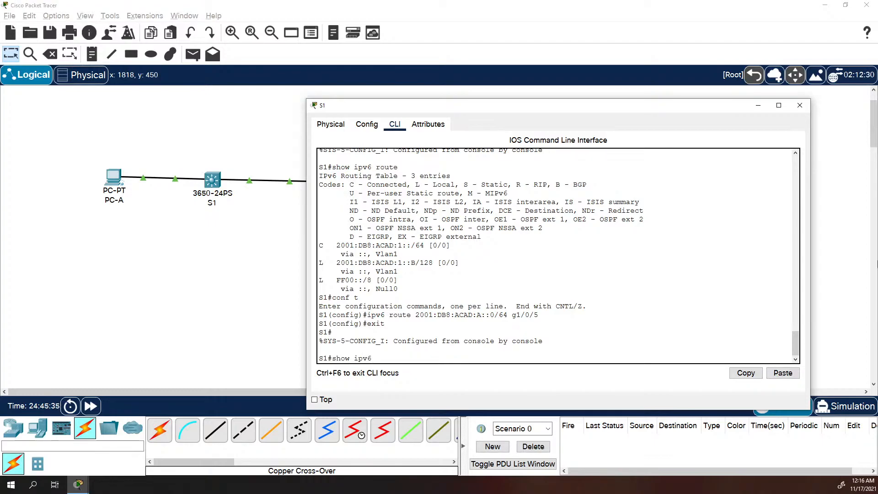
type(" route")
key("Return")
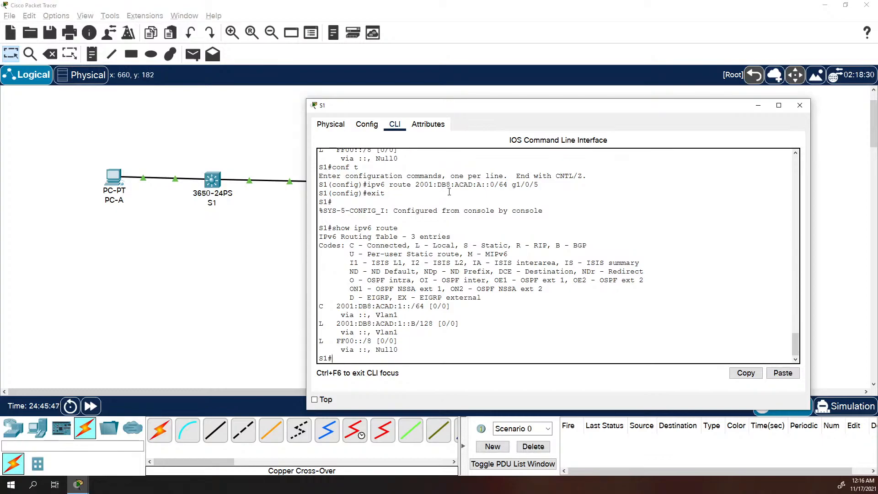
Ping 2001:db8:acad:1::1 from S1
type("ping 2001")
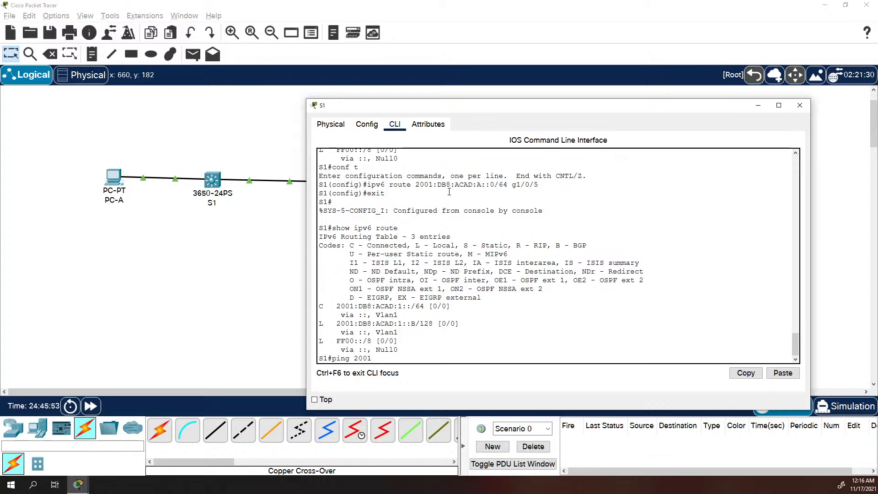
type(":db")
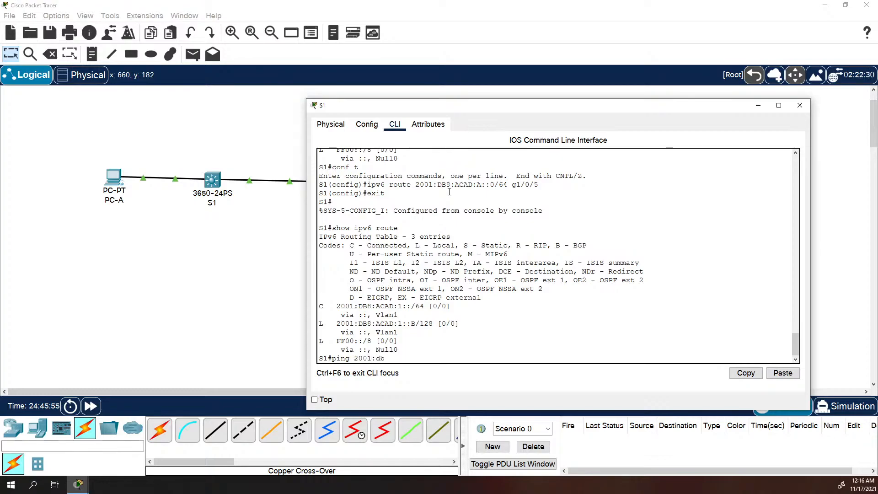
type("8:acad:a")
type("::1")
key("BackSpace")
key("BackSpace")
key("BackSpace")
type("1::1")
key("Return")
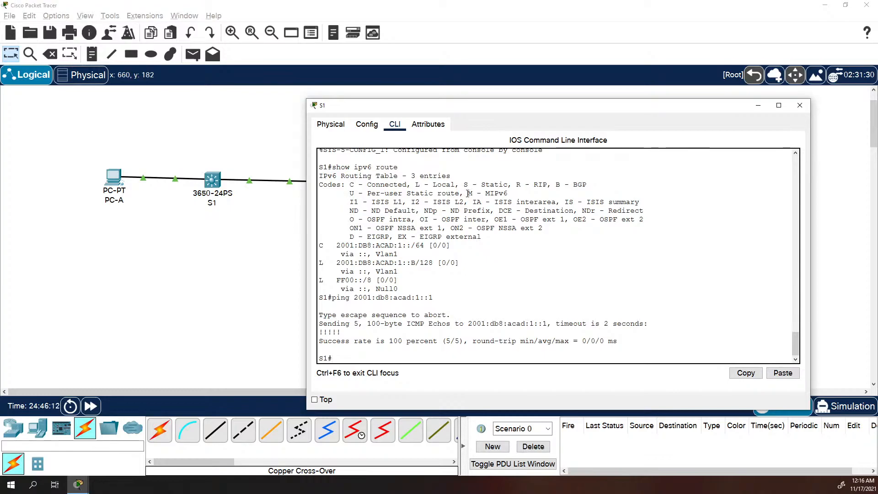
Ping 2001:db8:acad:a::1 from S1 by editing the previous ping
key("Up")
key("Left")
key("Left")
key("Left")
key("BackSpace")
type("a")
key("Return")
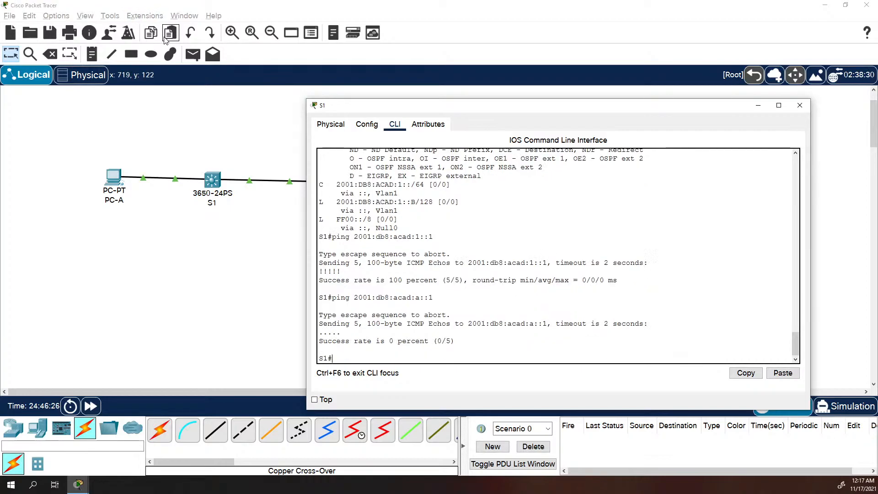
List S1's IPv6 interfaces with show ipv6 int brief, paging through the output
type("show ipv6 int brief")
key("Return")
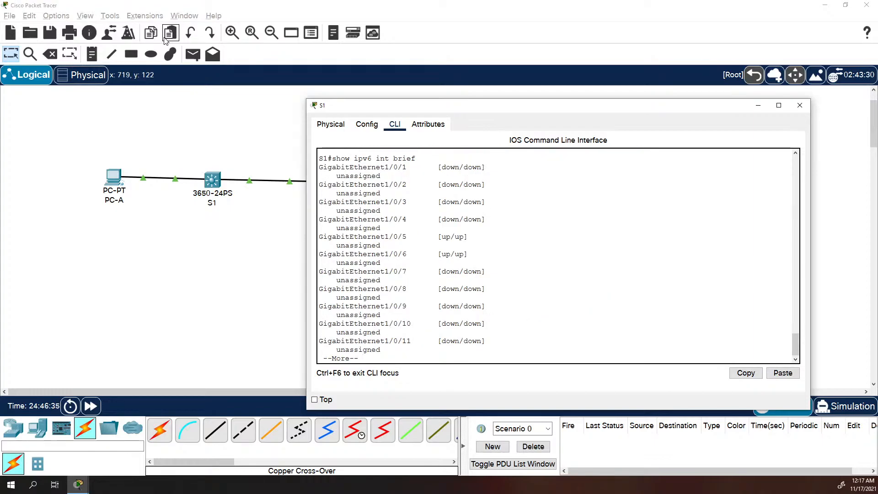
key("space")
key("space")
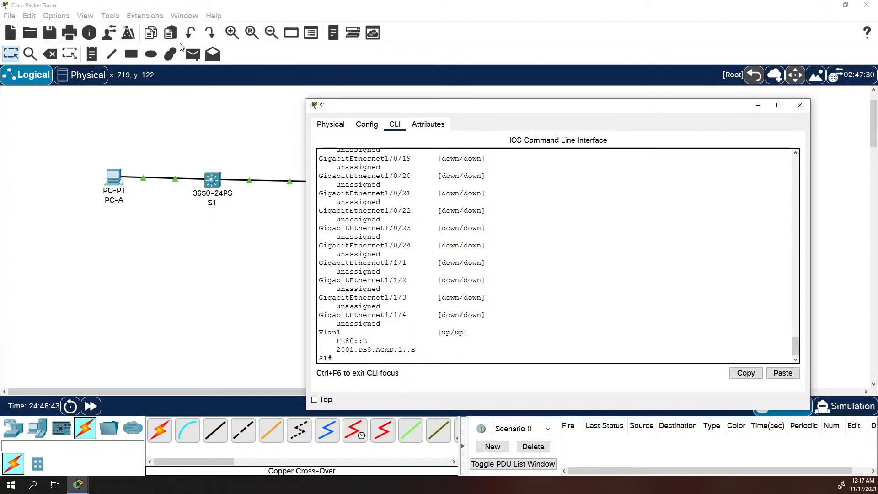
Show Vlan1's IPv6 details with show ipv6 int vlan1
type("show ")
type("ipv5")
type(" vlan1")
key("Return")
key("Up")
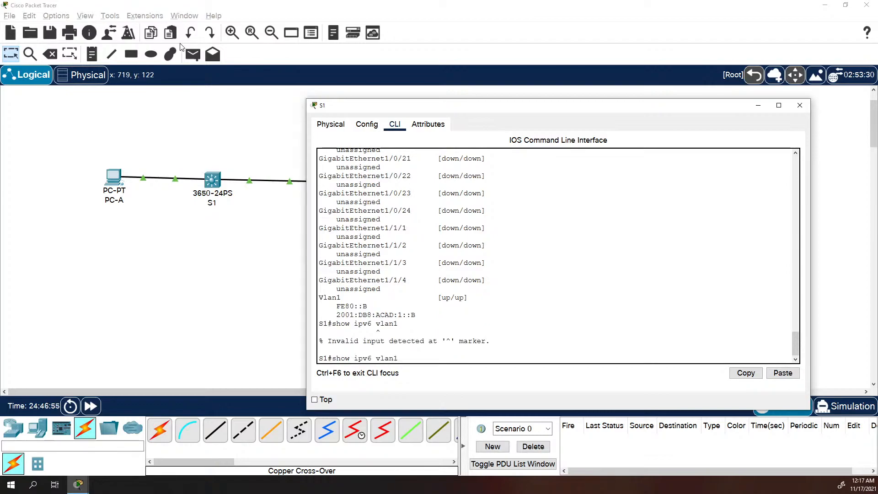
key("BackSpace")
key("BackSpace")
key("BackSpace")
key("BackSpace")
key("BackSpace")
type("int vlan1")
key("Return")
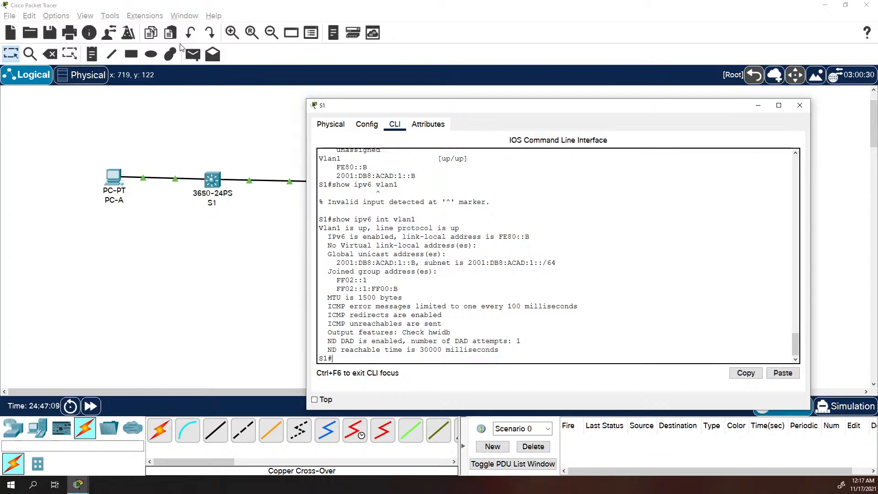
In global configuration, type ipv6 route 2001:DB8:ACAD:A::0/64 g1/0/5
type("conf t")
key("Return")
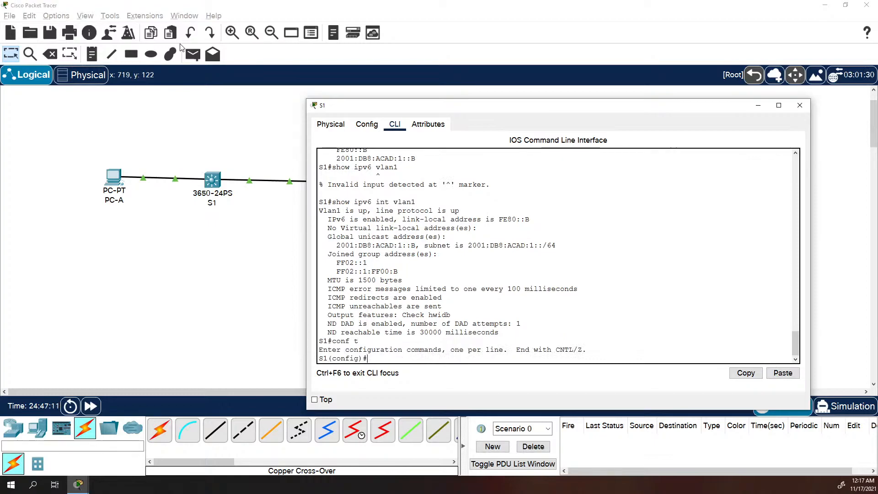
type("ipv6 route 2001:DB8:ACAD:A::0/64 g1/0/5")
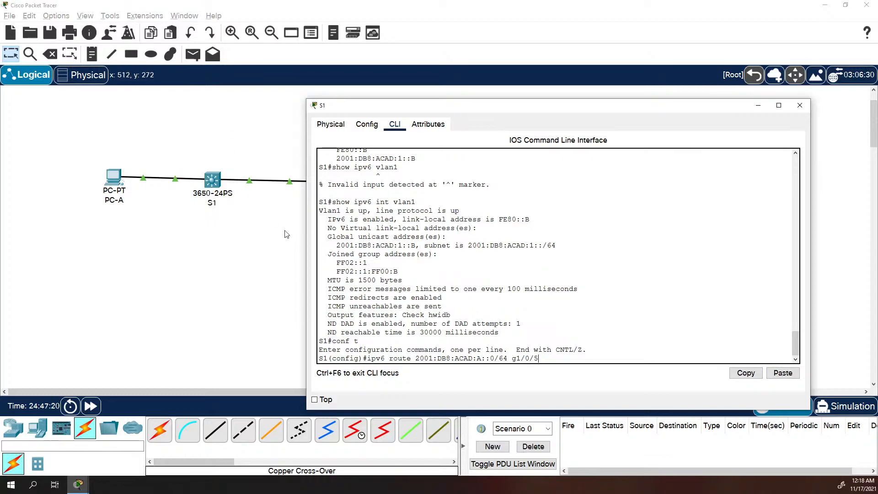
Check the S1–R1 link ports, then change the pending route's destination to 0::0/0
left_click(247, 195)
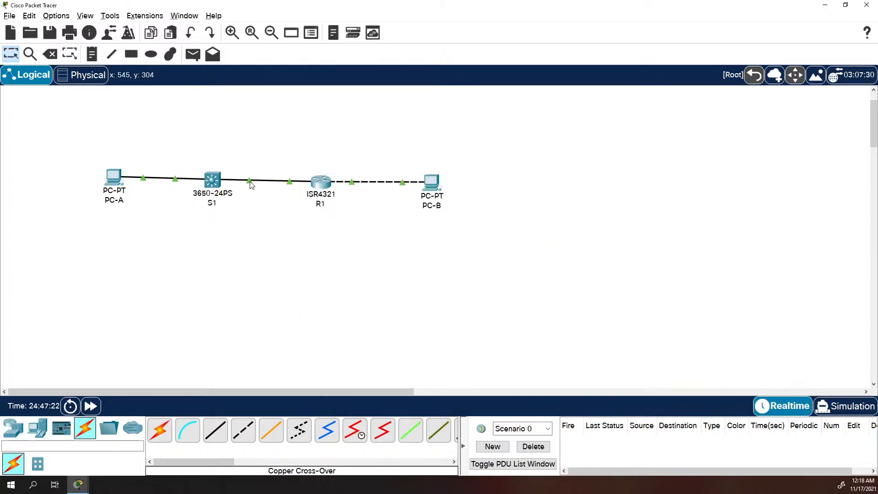
mouse_move(250, 184)
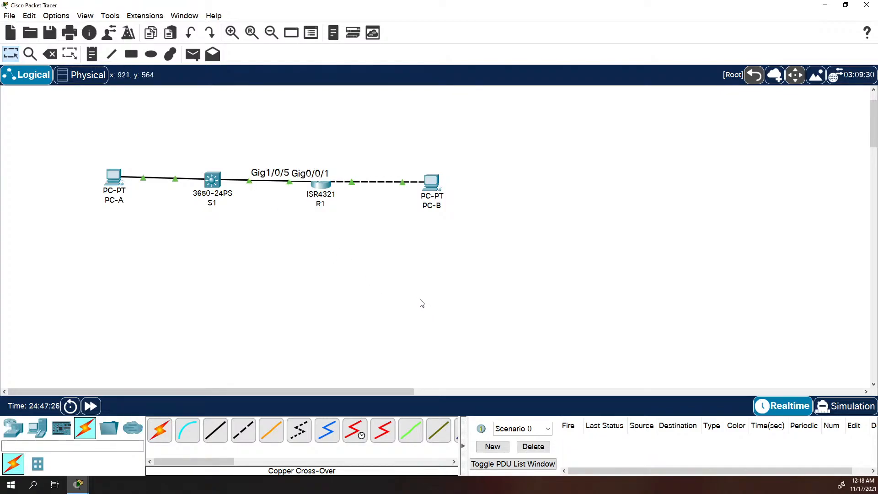
key("alt+Tab")
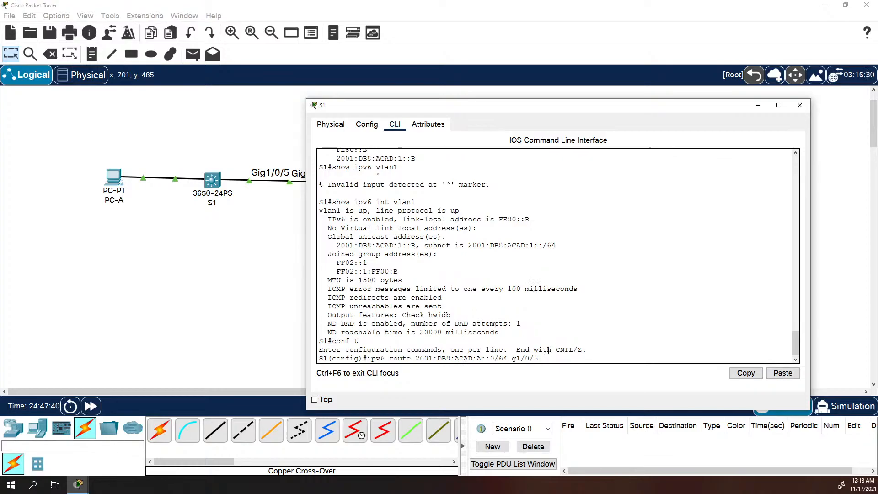
key("BackSpace")
key("BackSpace")
key("BackSpace")
key("BackSpace")
key("BackSpace")
key("BackSpace")
key("BackSpace")
key("BackSpace")
key("BackSpace")
key("BackSpace")
key("BackSpace")
key("BackSpace")
key("BackSpace")
key("BackSpace")
key("BackSpace")
key("BackSpace")
key("BackSpace")
key("BackSpace")
key("BackSpace")
key("BackSpace")
key("BackSpace")
key("BackSpace")
key("BackSpace")
key("BackSpace")
key("BackSpace")
key("BackSpace")
key("BackSpace")
key("BackSpace")
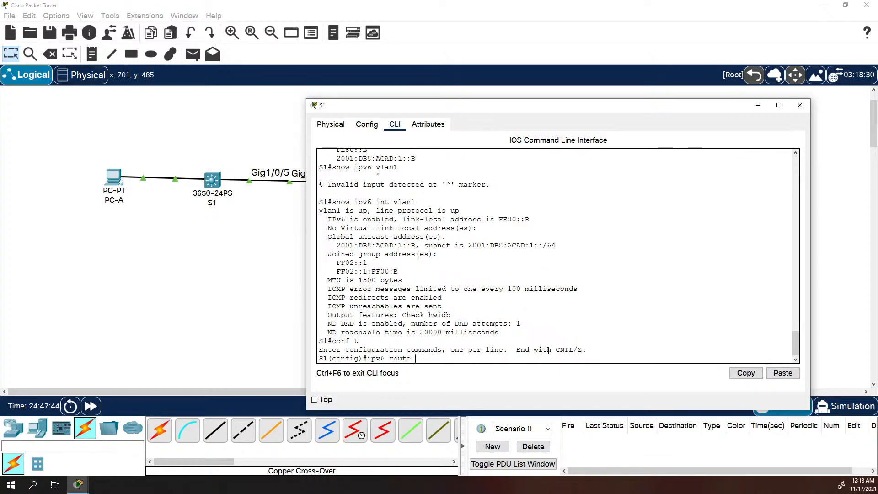
type("0::0/0")
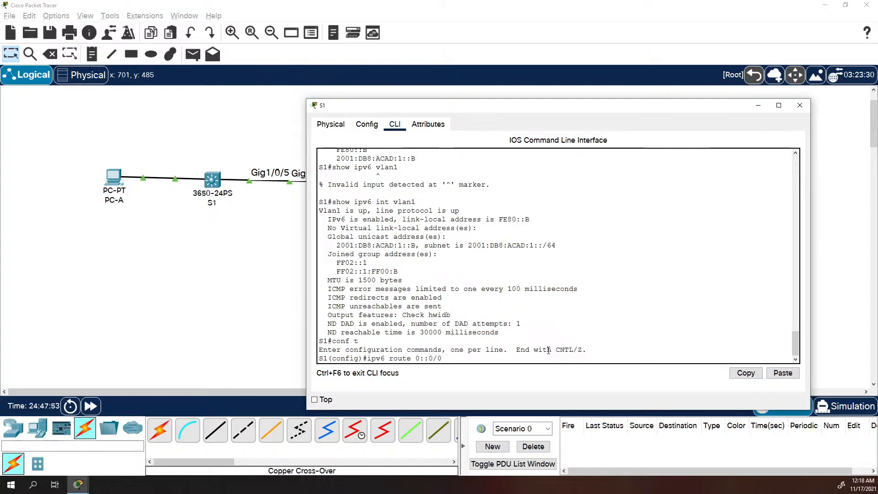
Enter default route 0::0/0 via 2001:DB8:ACAD:1::1, confirming R1's address first
right_click(554, 351)
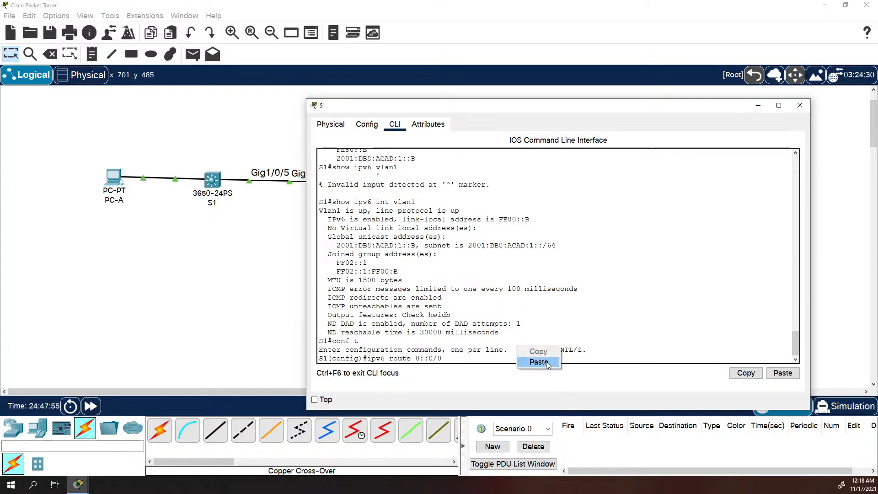
left_click(546, 361)
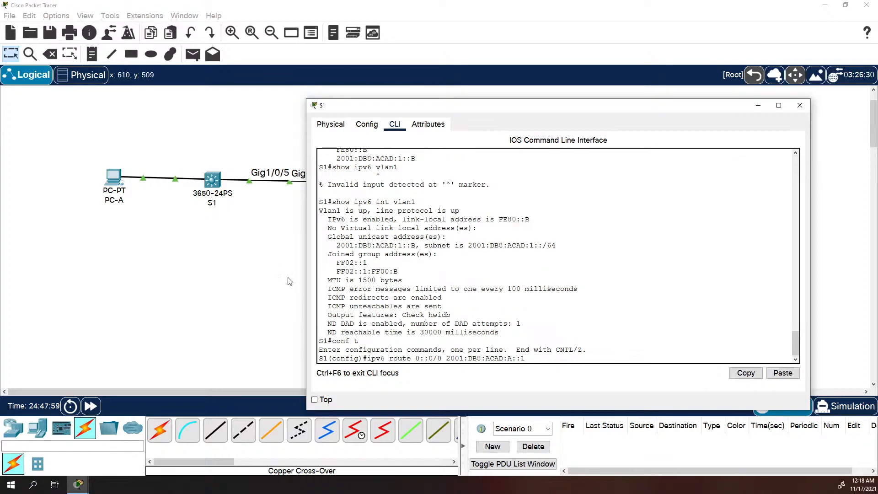
key("alt+Tab")
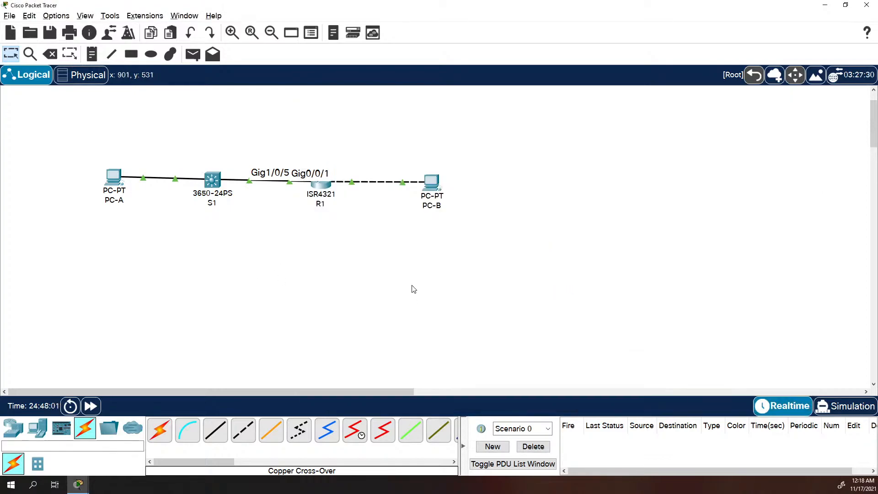
key("alt+Tab")
key("alt+Tab")
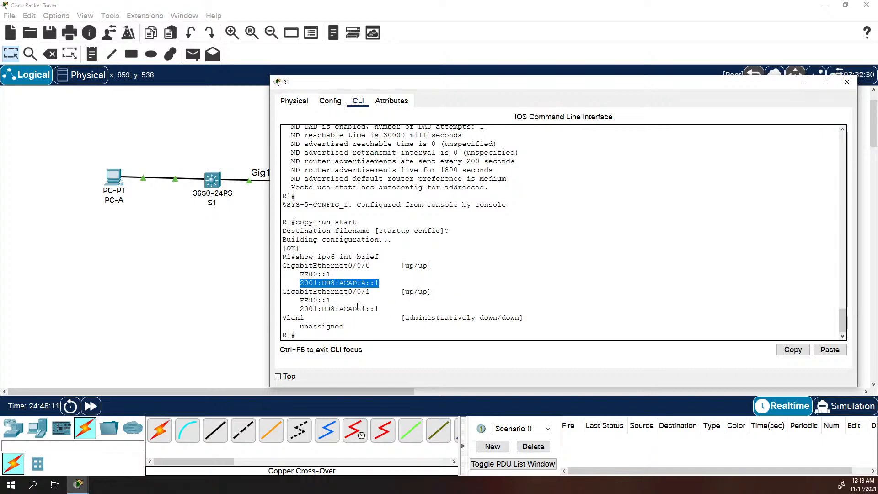
key("alt+Tab")
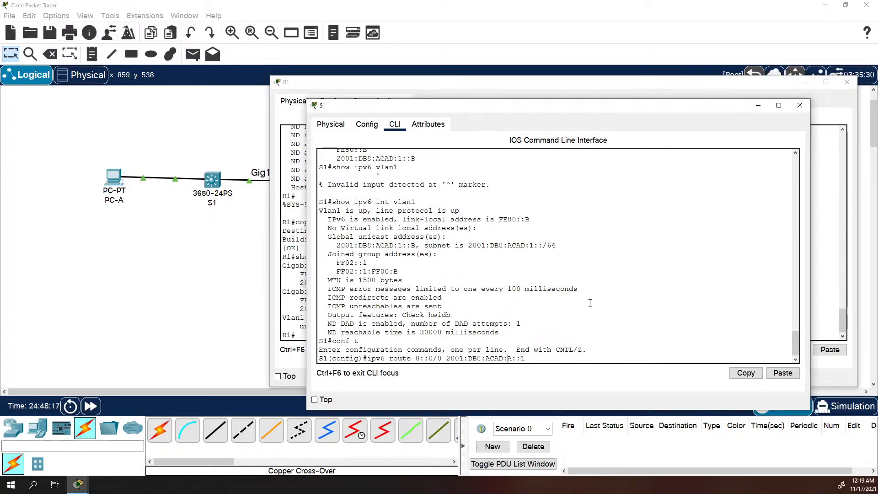
key("Left")
key("Left")
key("Left")
key("Left")
key("BackSpace")
type("1")
key("Return")
Exit configuration mode and show S1's IPv6 interface details
type("exit")
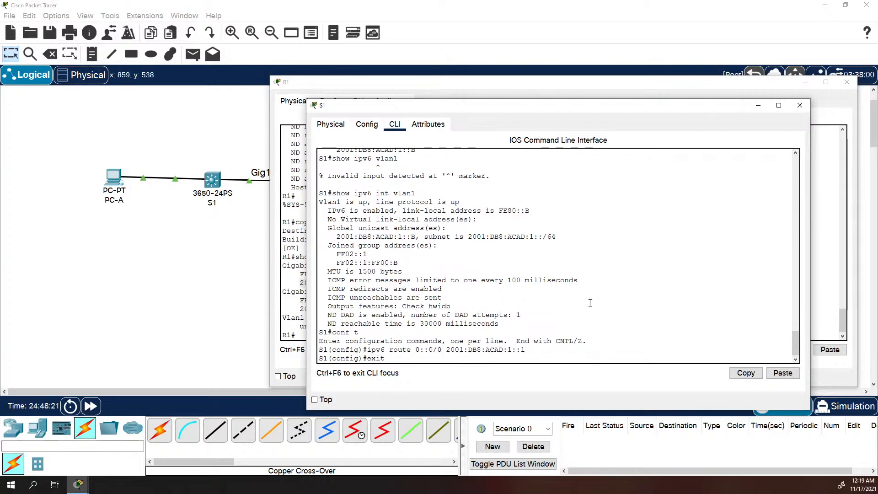
key("Return")
type("show i")
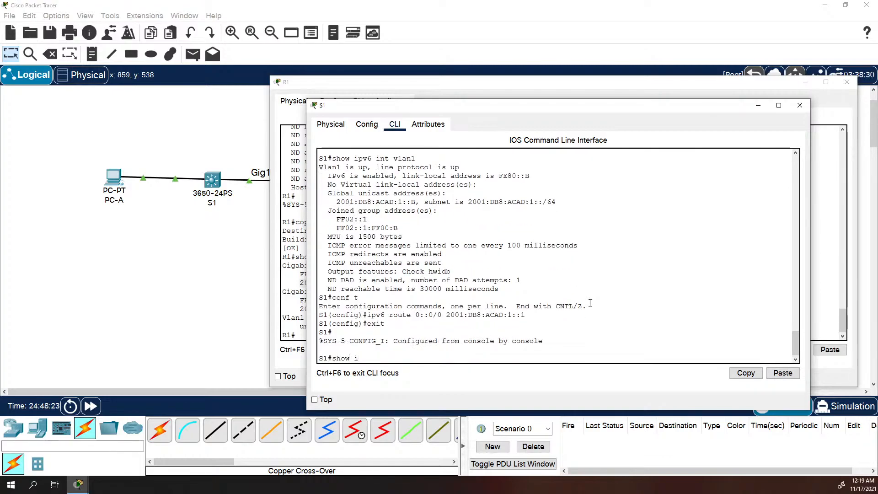
type("pv6 int")
key("Return")
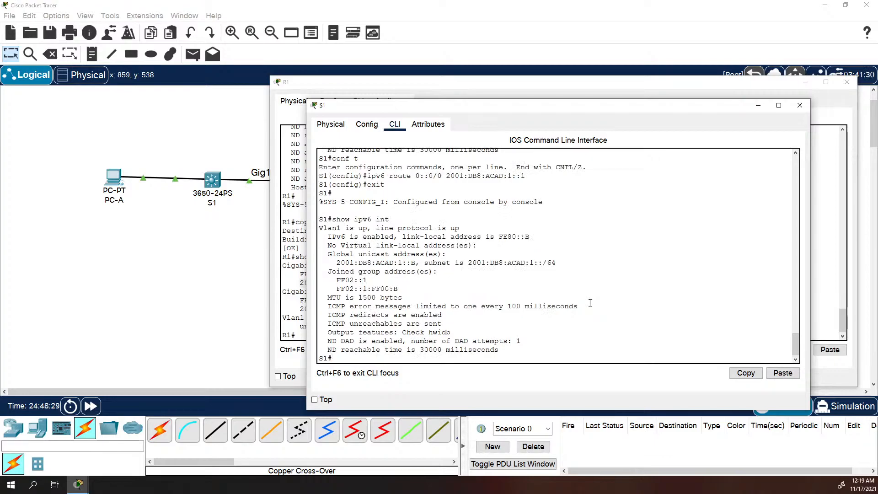
Display S1's updated IPv6 routing table with show ipv6 route
key("Up")
key("BackSpace")
key("BackSpace")
key("BackSpace")
type("route")
key("Return")
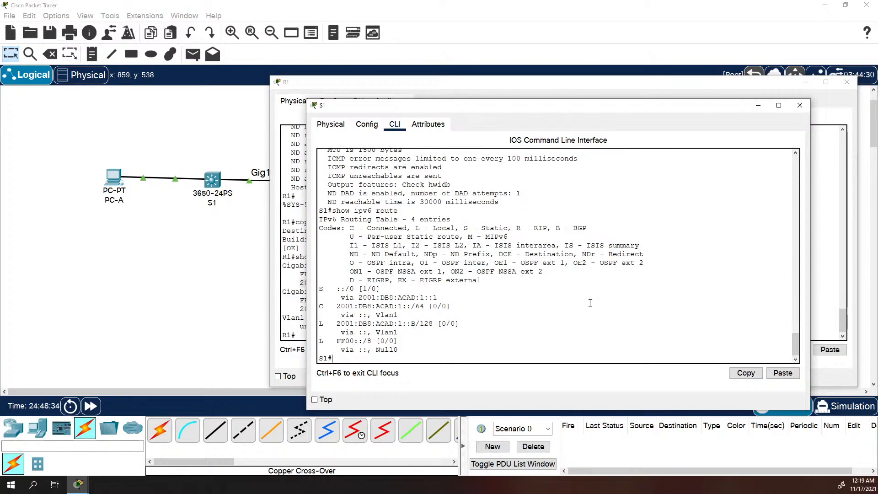
Rerun the ping to 2001:db8:acad:a::1 from S1
key("Up")
key("Up")
type("brief")
key("Up")
key("Return")
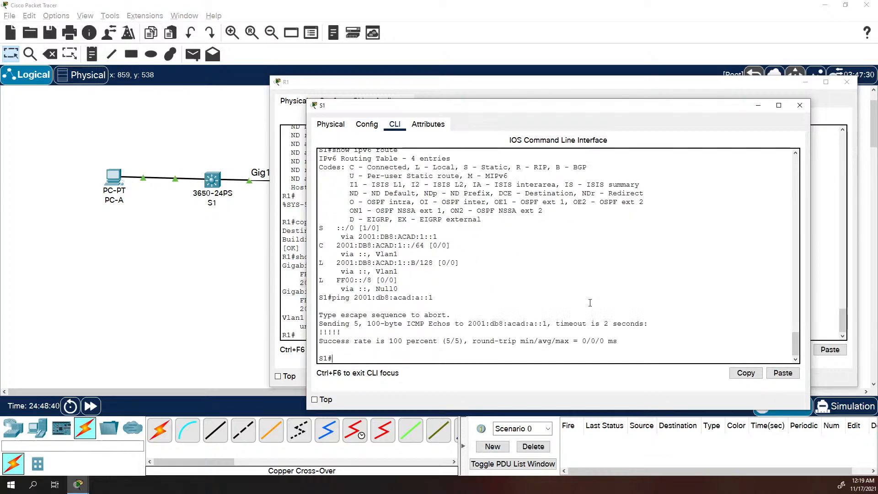
key("Up")
key("Down")
Recall PC-A's previous tracert and change the target's ending to 1
left_click(807, 297)
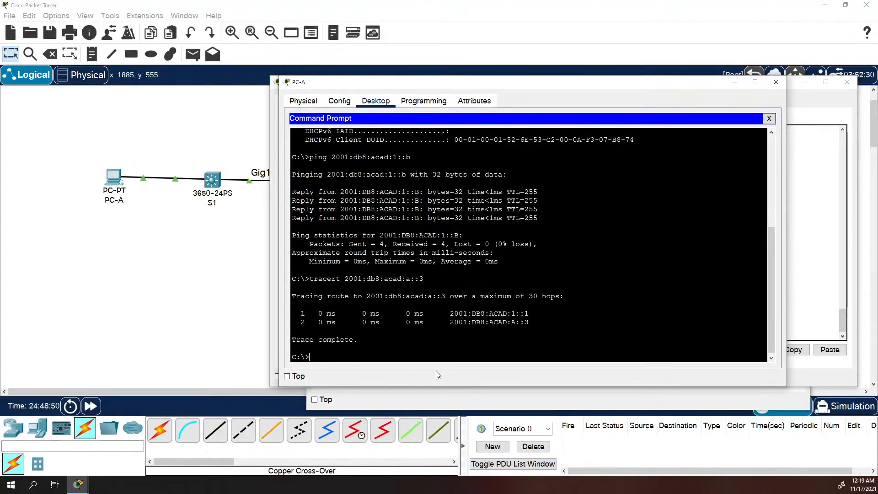
key("Up")
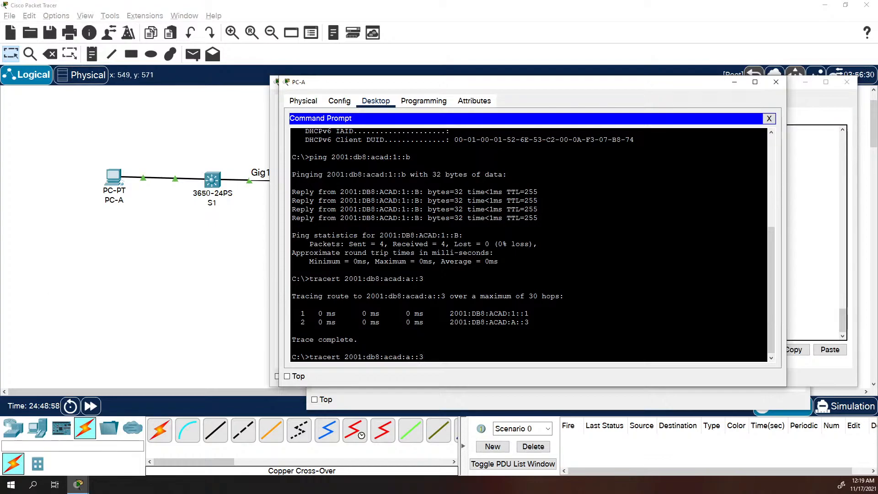
key("BackSpace")
key("BackSpace")
type("1")
Close PC-A, rerun PC-B's ping to 2001:DB8:ACAD:1::B, and bring up S1's CLI
left_click(776, 82)
left_click(245, 280)
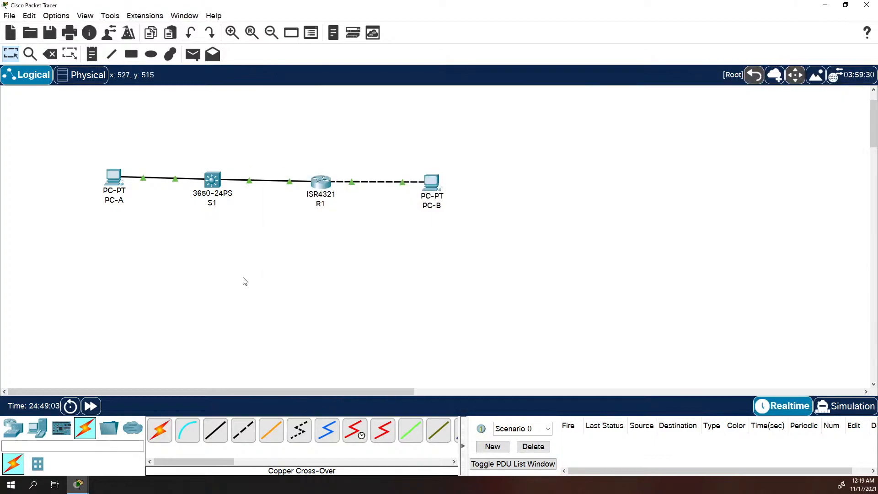
left_click(432, 184)
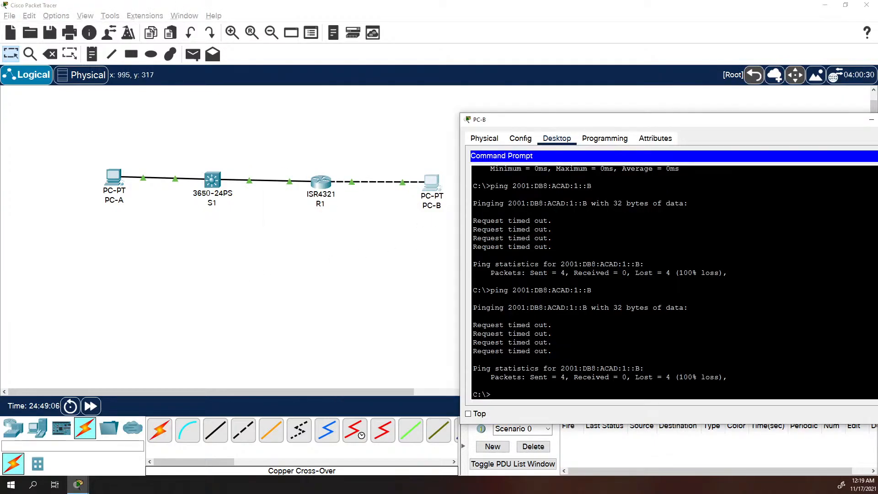
key("Up")
key("Return")
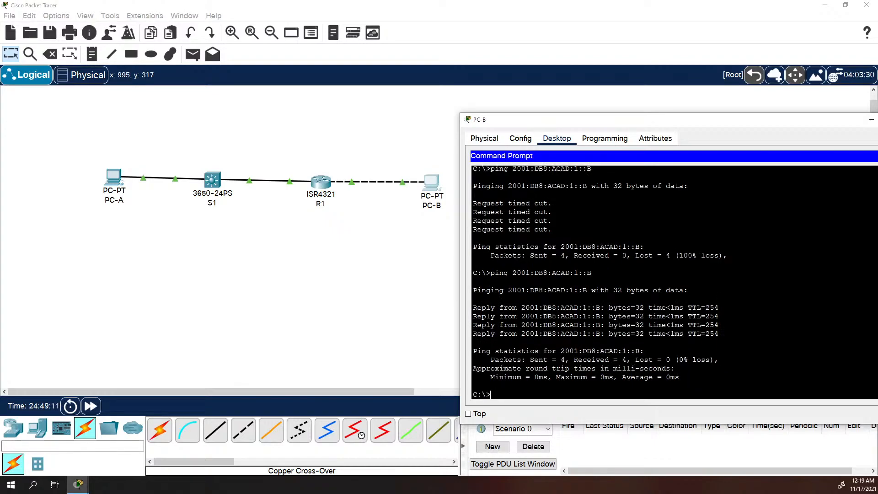
left_click(212, 181)
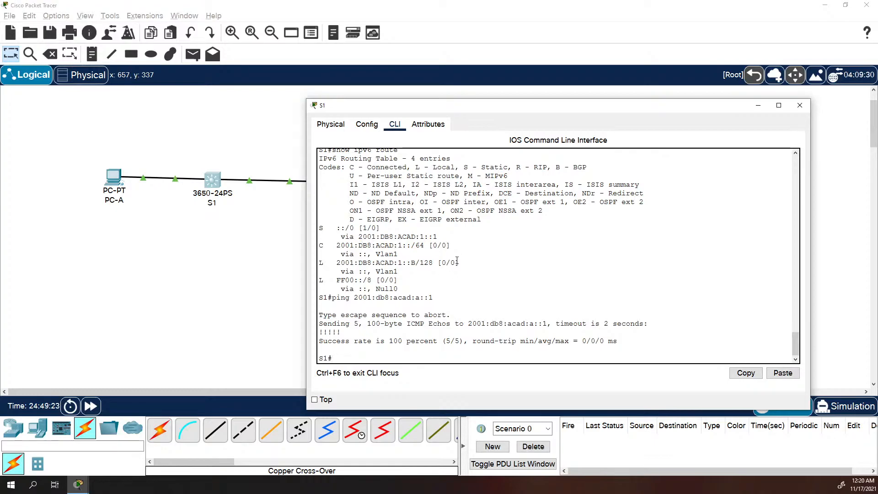
Display S1's running configuration with show run, paging to the ipv6 route lines
type("show run")
key("Return")
key("space")
key("space")
key("space")
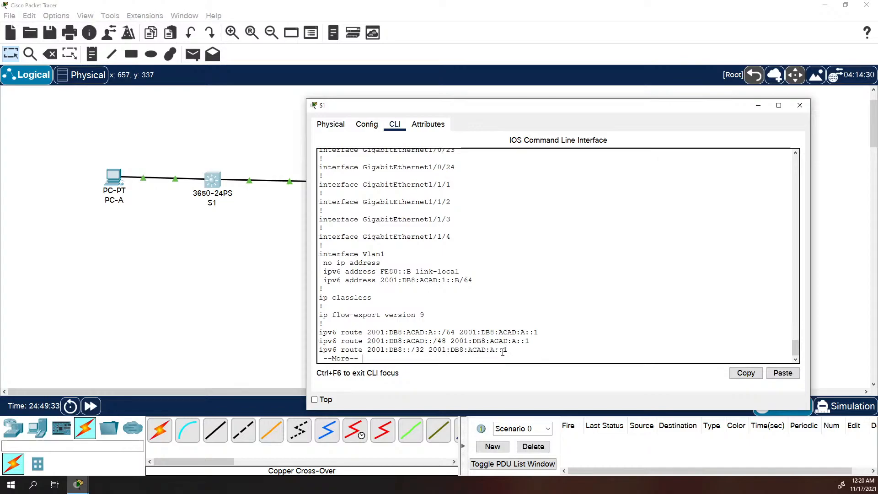
key("space")
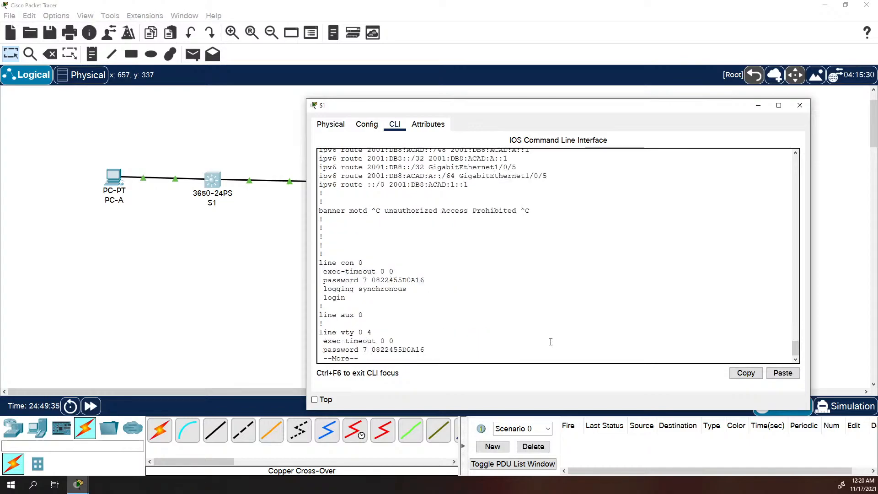
scroll(478, 265, "up", 3)
scroll(472, 267, "up", 1)
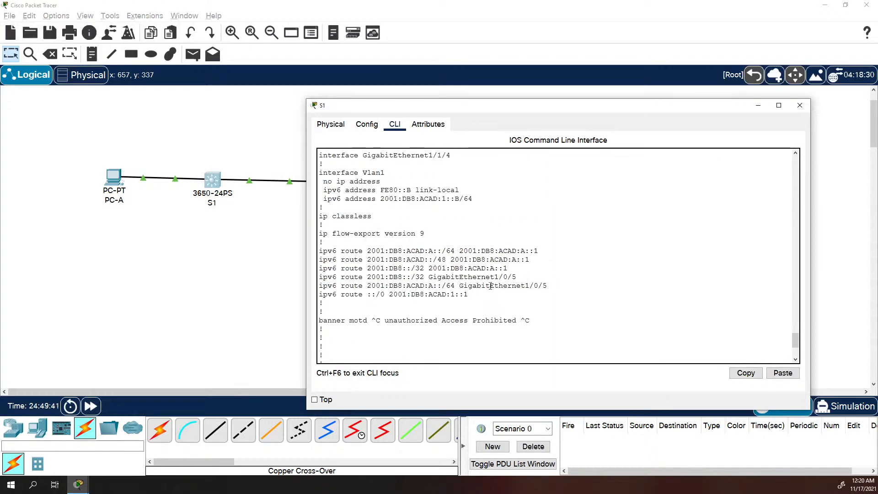
Highlight the static route lines, separating them from the ::/0 default route
left_click_drag(548, 285, 319, 285)
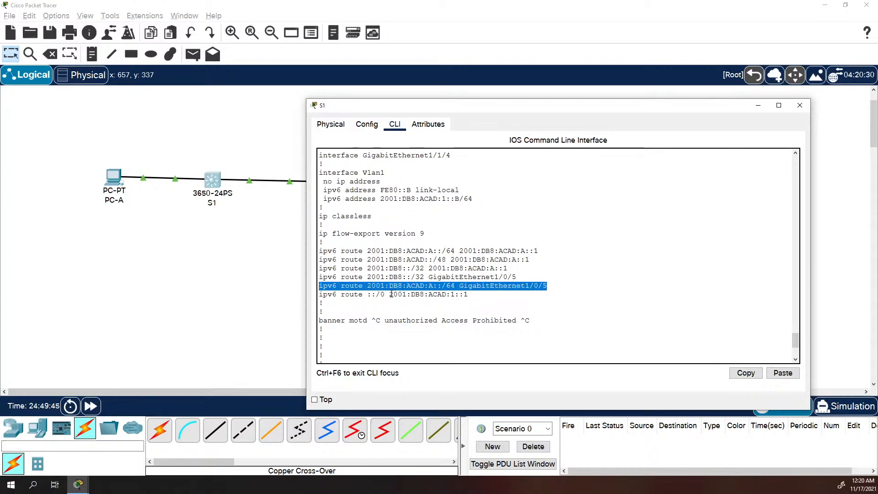
left_click_drag(390, 294, 471, 294)
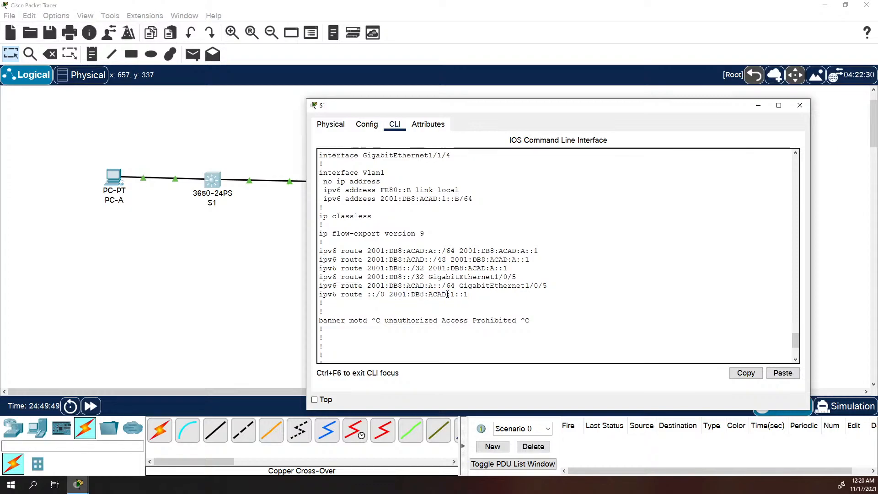
triple_click(447, 294)
left_click(494, 292)
left_click_drag(508, 268, 494, 269)
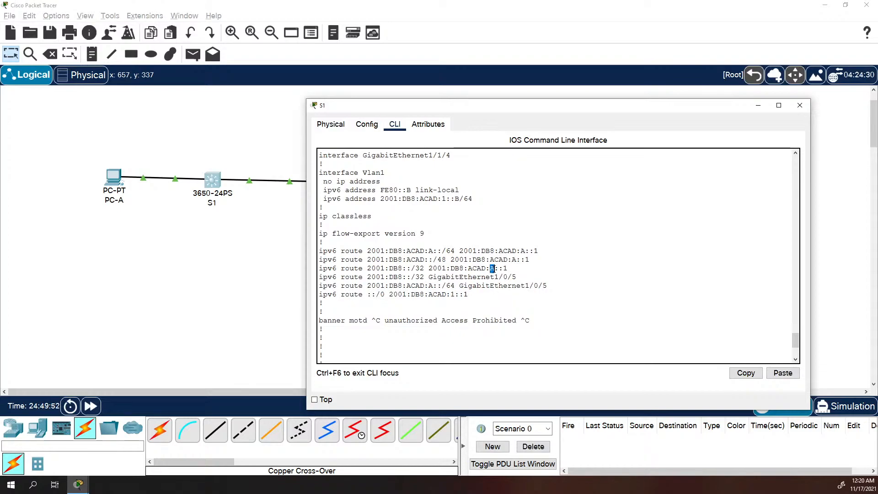
double_click(514, 259)
double_click(523, 251)
left_click_drag(548, 286, 319, 251)
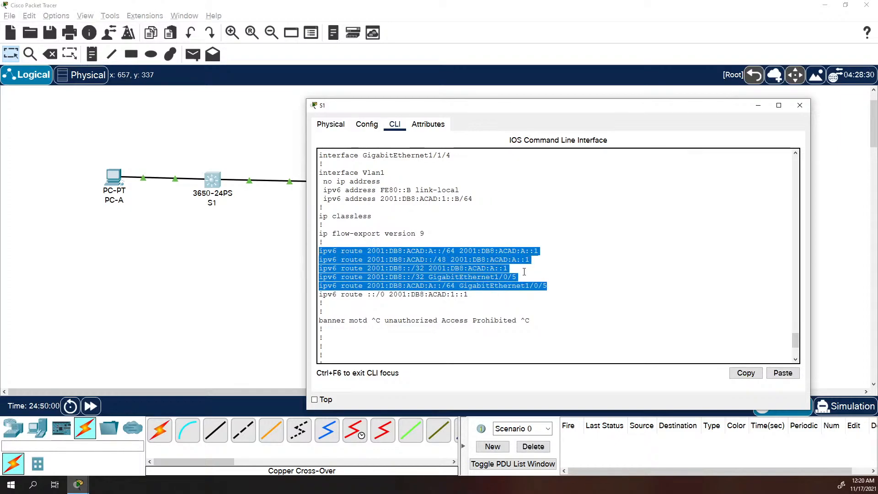
key("ctrl+c")
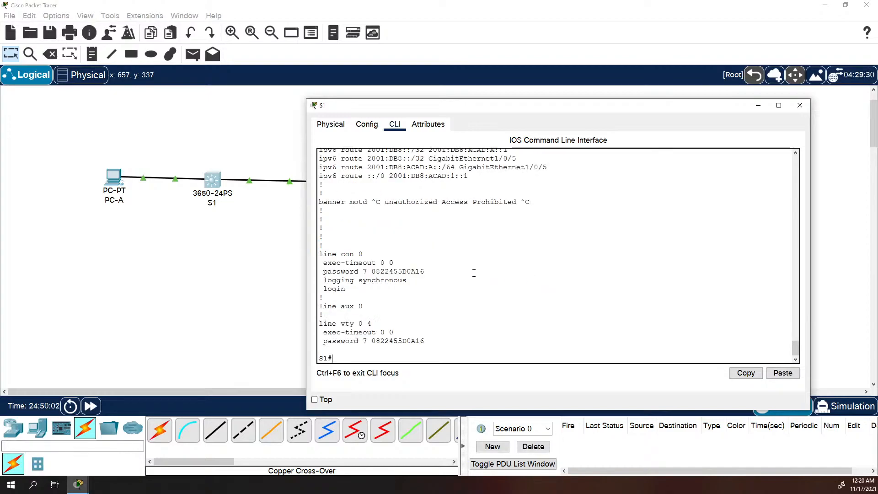
Select the five static ipv6 route lines and bring up the copy menu
scroll(476, 274, "up", 20)
scroll(474, 274, "down", 15)
scroll(460, 273, "down", 3)
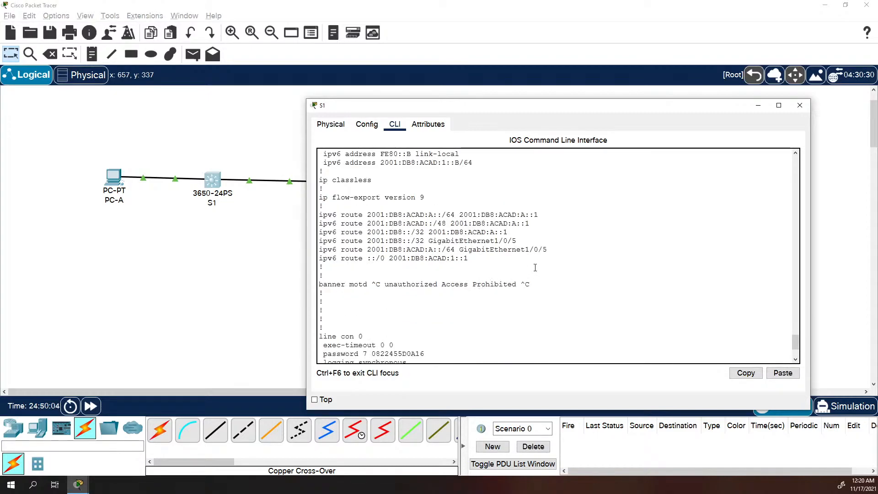
left_click_drag(549, 250, 316, 216)
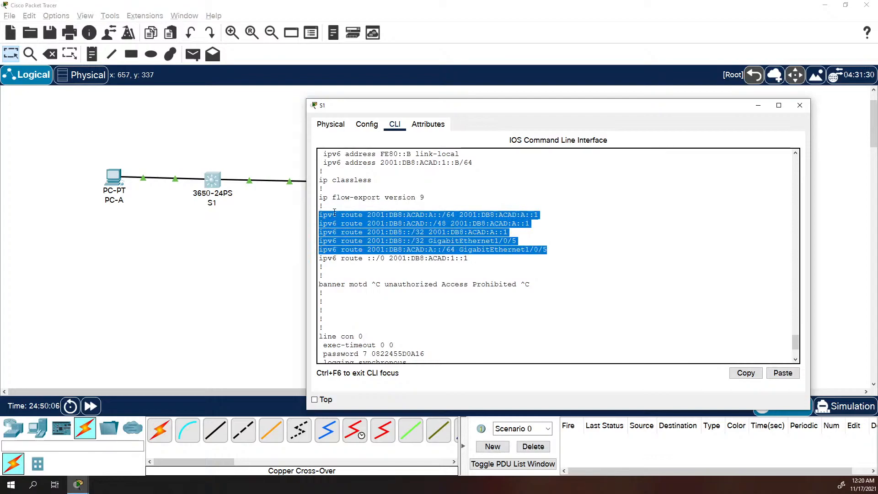
right_click(336, 213)
Copy the five route lines and start prefixing them with 'no' in Notepad
left_click(355, 219)
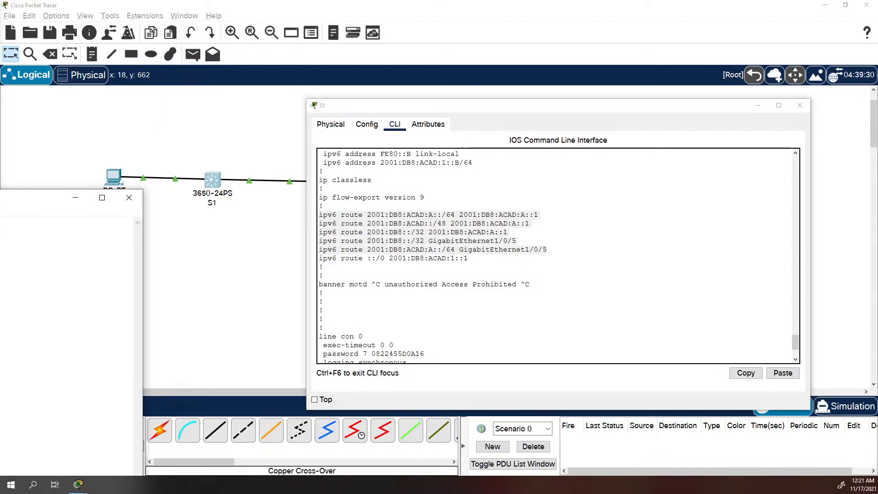
left_click_drag(362, 489, 613, 219)
left_click(258, 239)
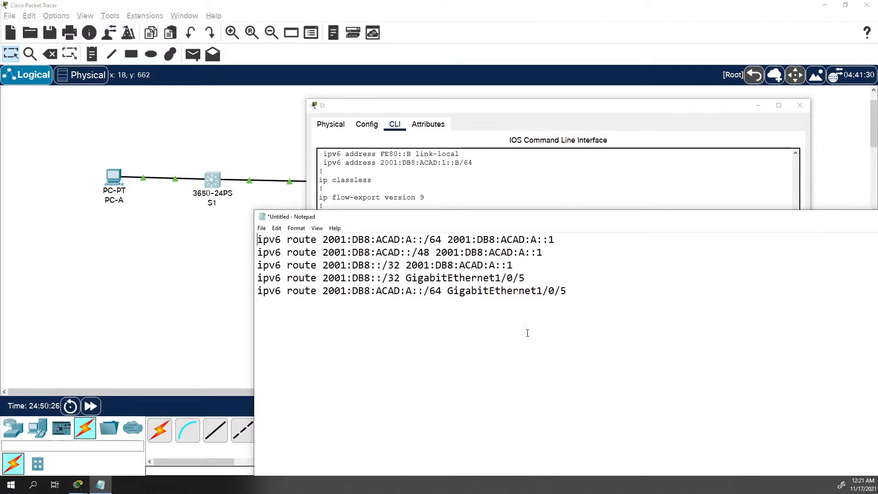
type("no")
key("End")
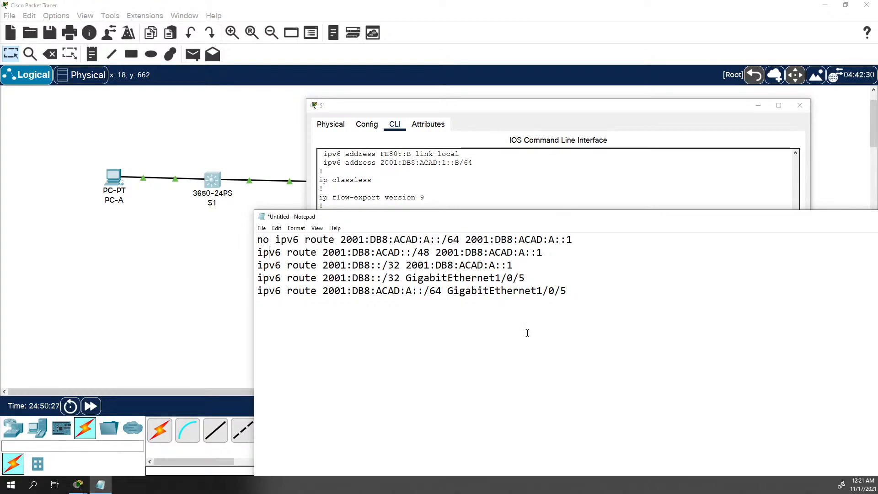
key("Left")
type("no")
key("BackSpace")
key("BackSpace")
type("no")
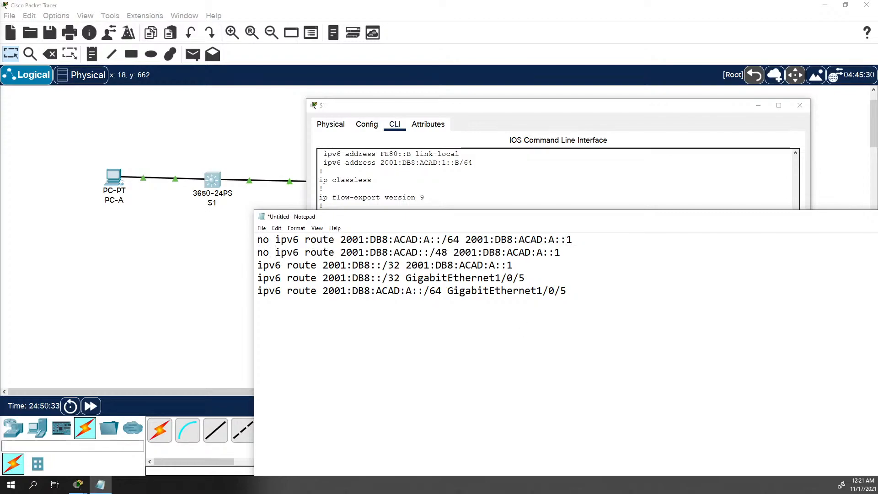
Add 'no' to the remaining route lines, select them all, and return to S1
key("Down")
key("Home")
type("no ")
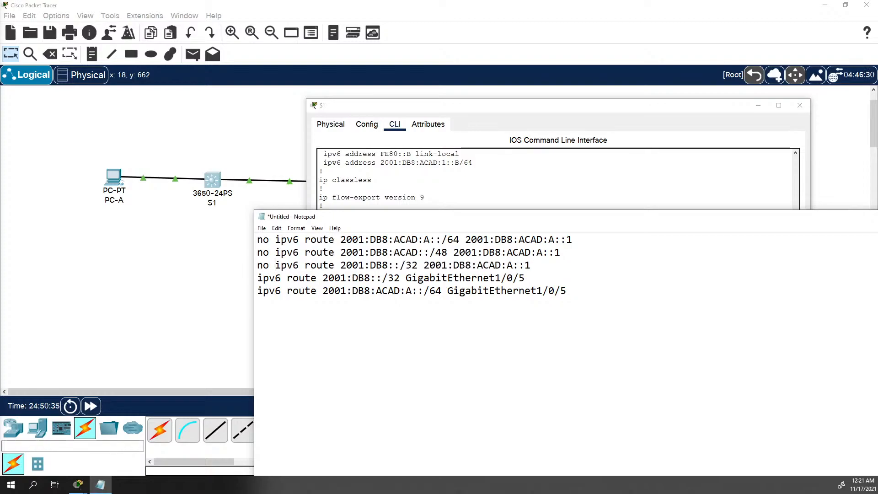
type("no")
key("Down")
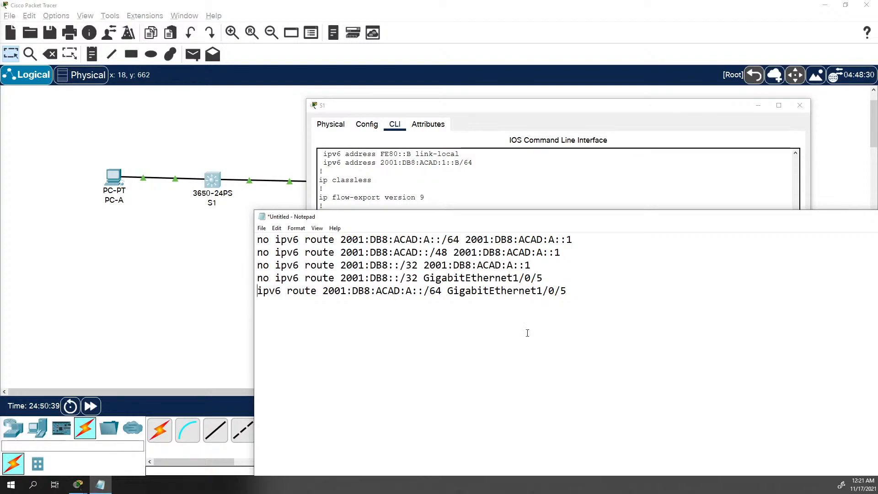
key("Home")
type("no")
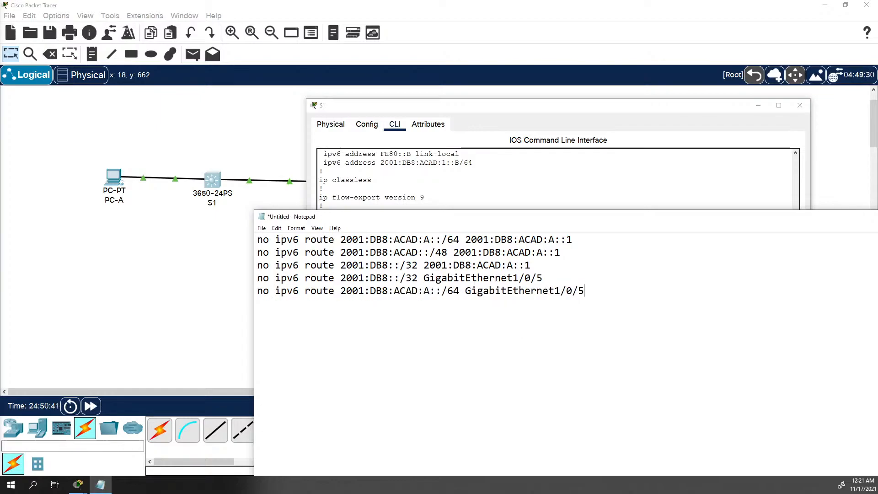
key("shift+Up")
key("shift+Up")
key("shift+Up")
key("shift+Up")
key("shift+Home")
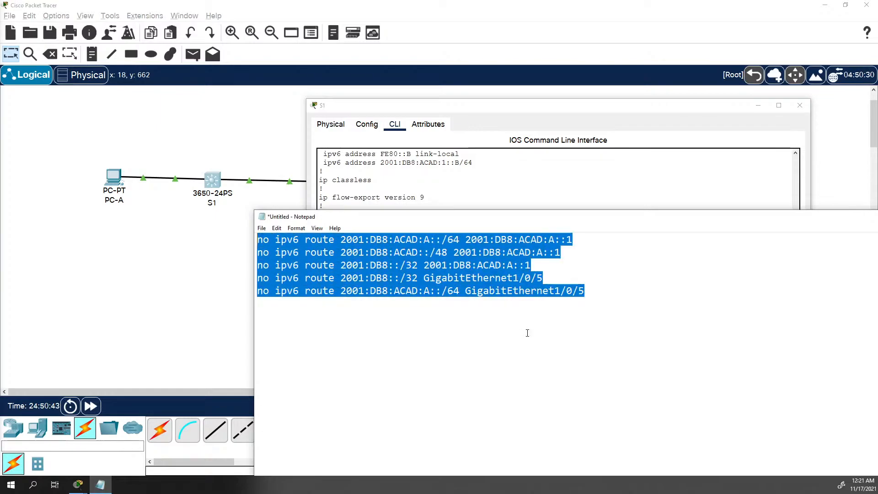
left_click(541, 193)
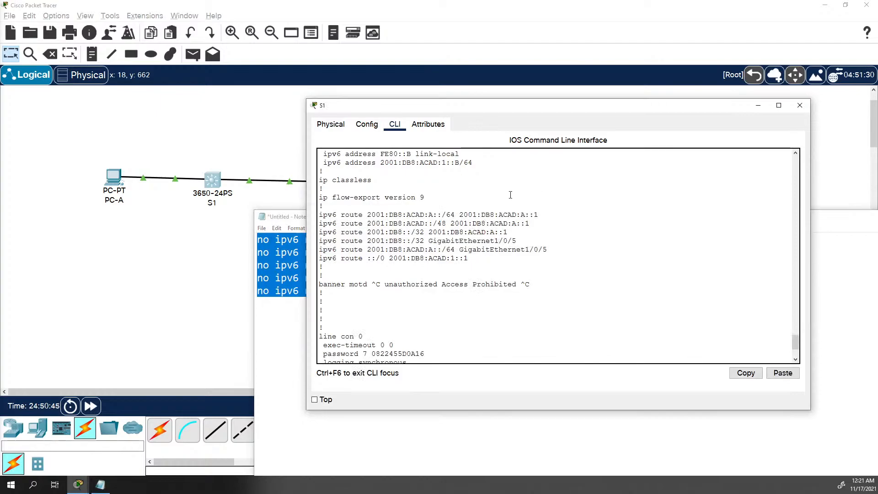
scroll(510, 195, "down", 3)
Remove S1's five static routes by pasting the removal commands in global configuration mode
type("conf t")
key("Return")
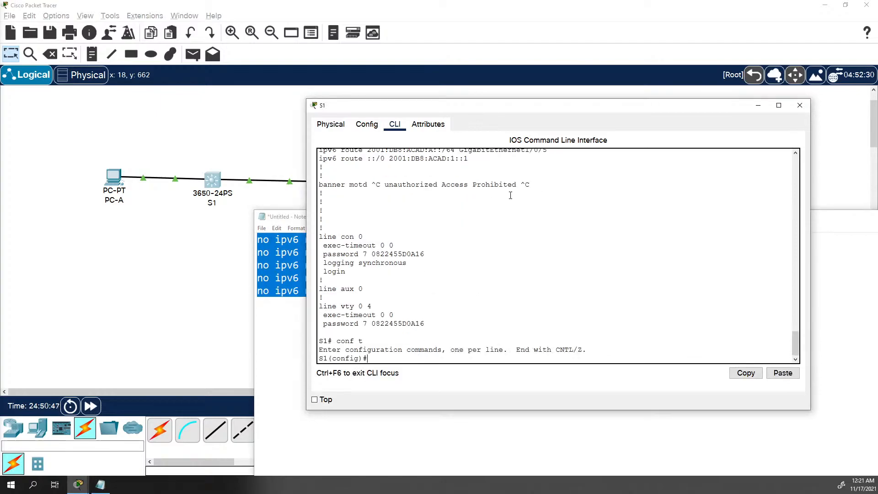
right_click(429, 208)
left_click(452, 221)
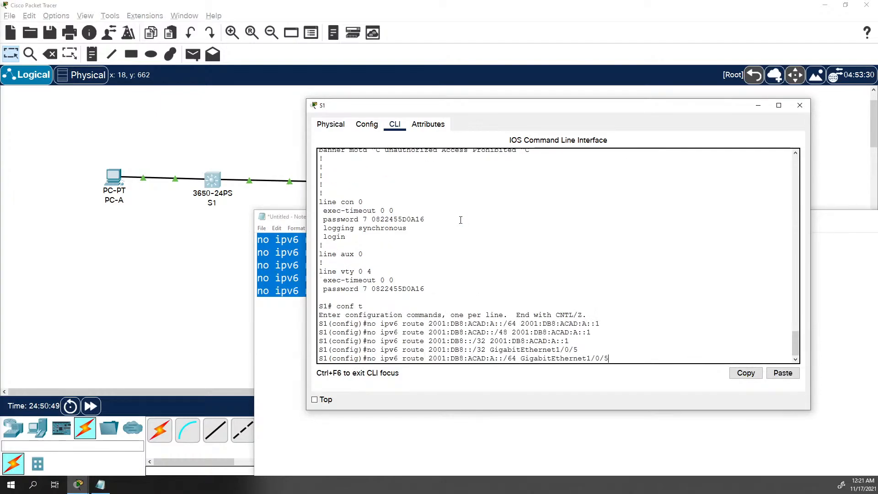
key("Return")
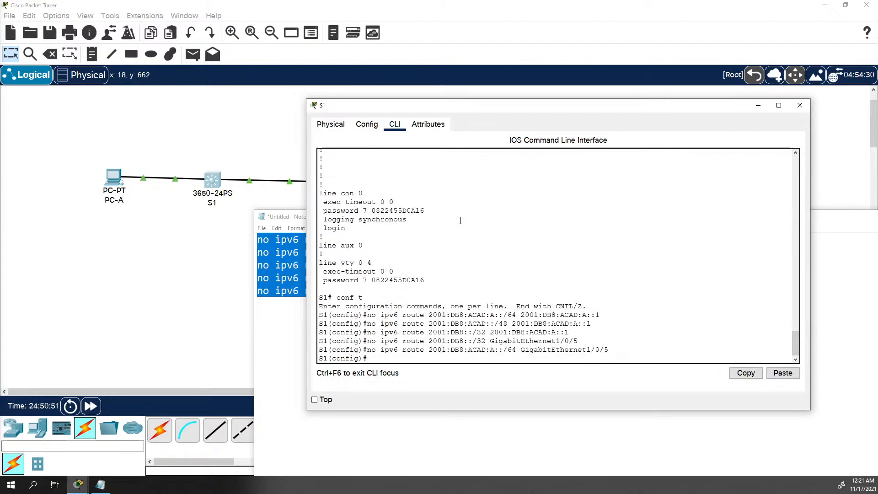
type("exc")
type("t")
key("Return")
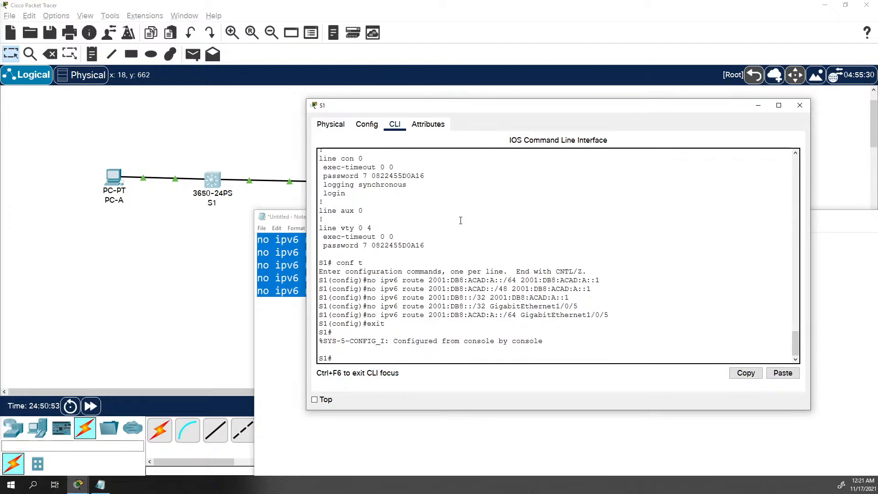
Review S1's running configuration, then show its IPv6 routing table with four entries
type("show run")
key("Return")
key("space")
key("space")
key("space")
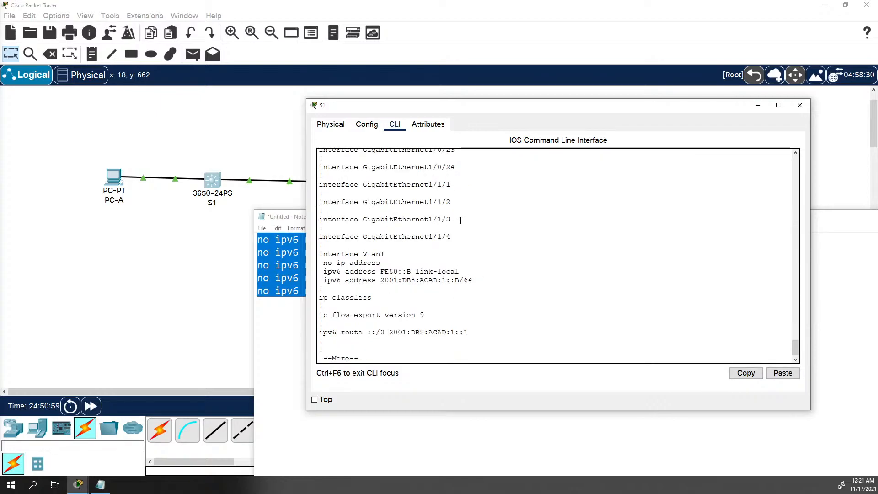
key("space")
key("space")
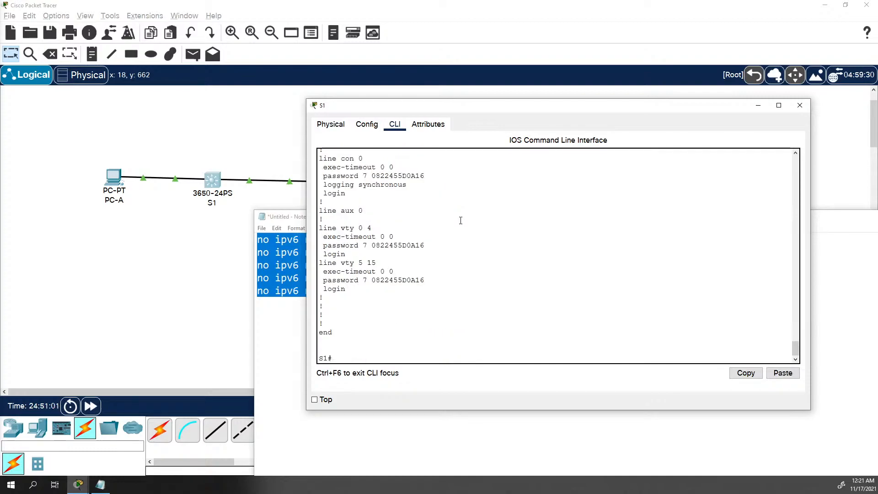
type("show ipv6 route")
key("Return")
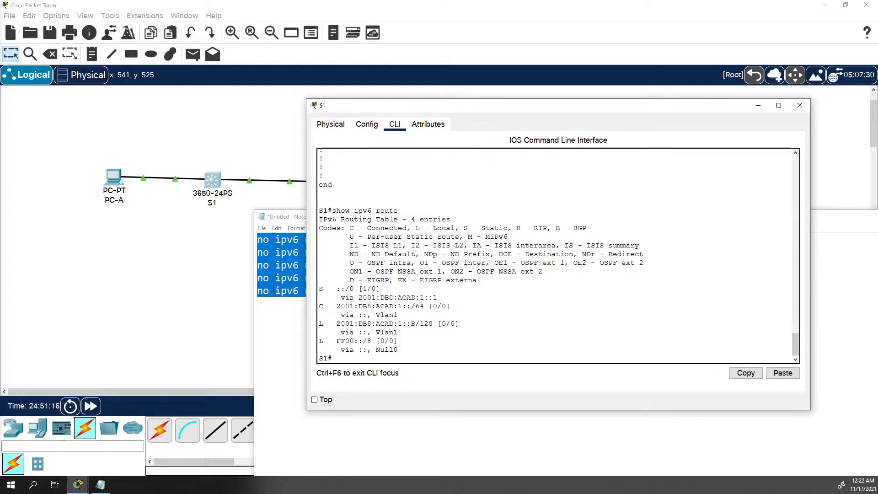
Save S1's running configuration to startup-config with 'copy run start'
type("opy run start")
key("Return")
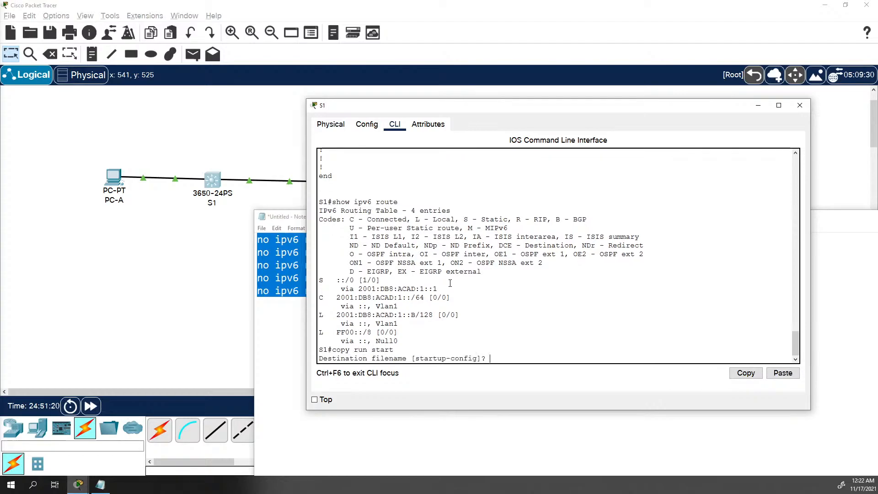
key("Return")
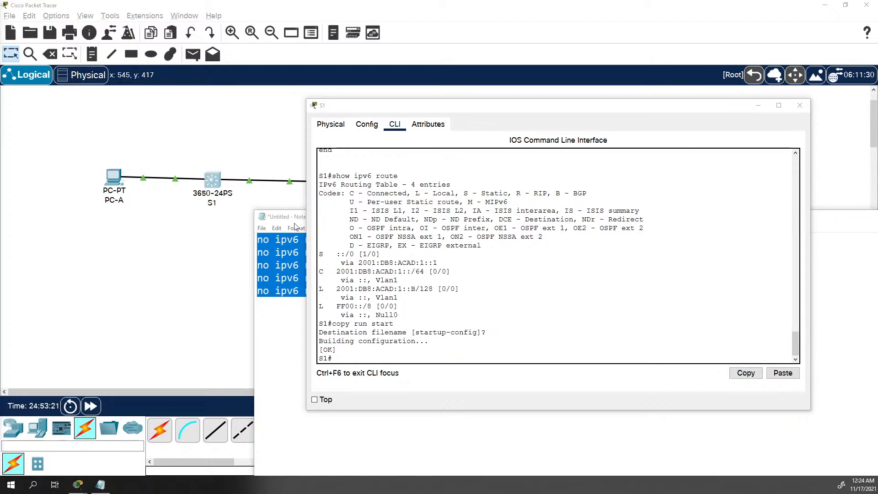
Return to the topology workspace once S1's save finishes with [OK]
left_click(197, 253)
Enable IPv6 on R1's GigabitEthernet0/0/0 with 'ipv6 enable' in configuration mode
left_click(314, 178)
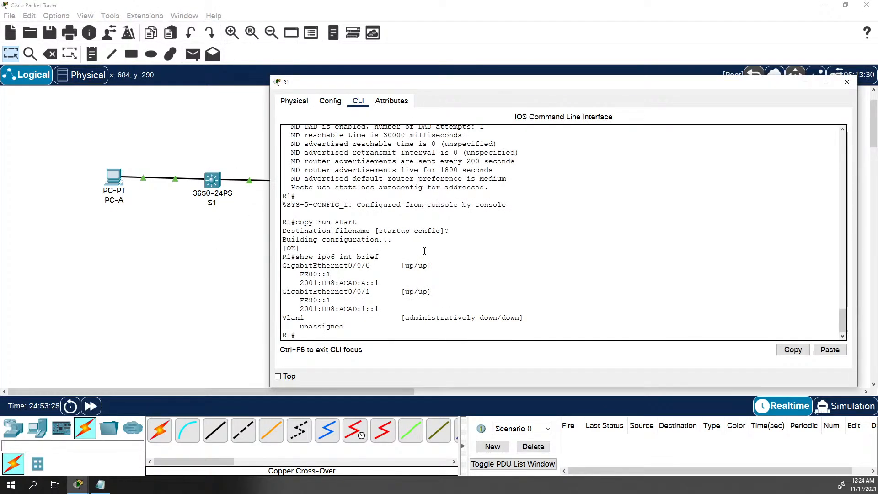
type("cont")
key("Return")
type("c")
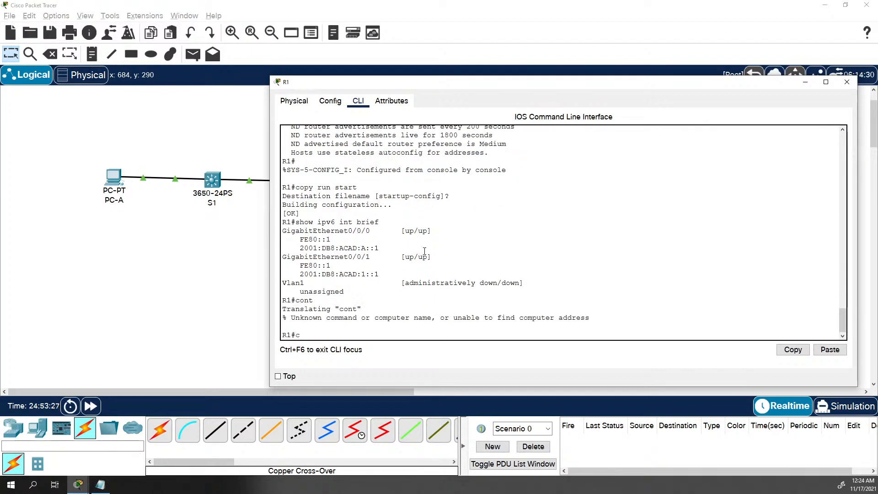
type("onf t")
key("Return")
type("int g0/0/")
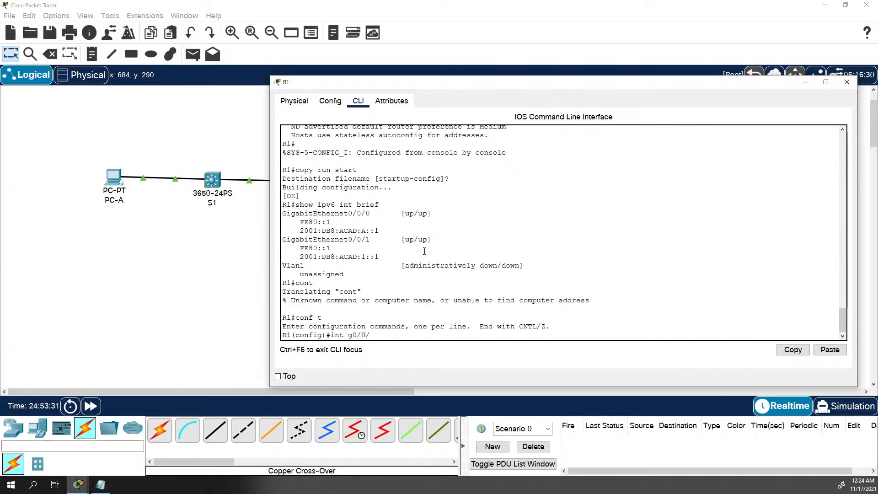
type("0")
key("Return")
type("ipv")
key("BackSpace")
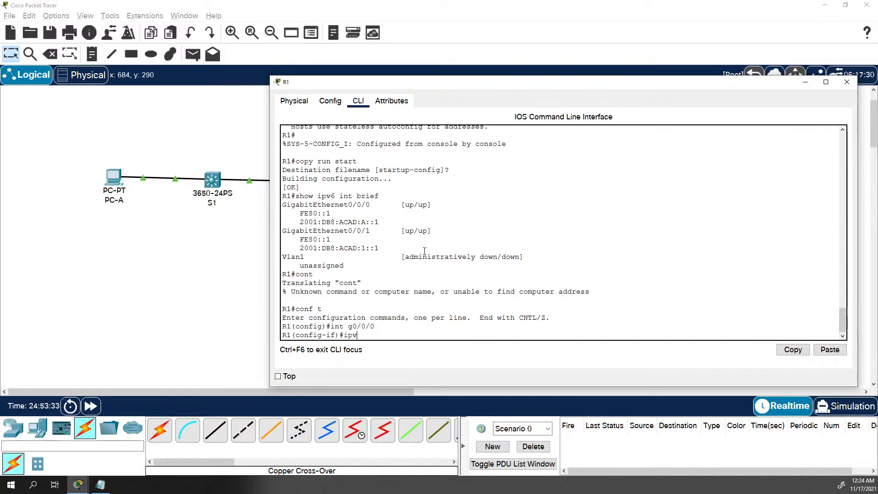
key("BackSpace")
type("6 en")
key("Tab")
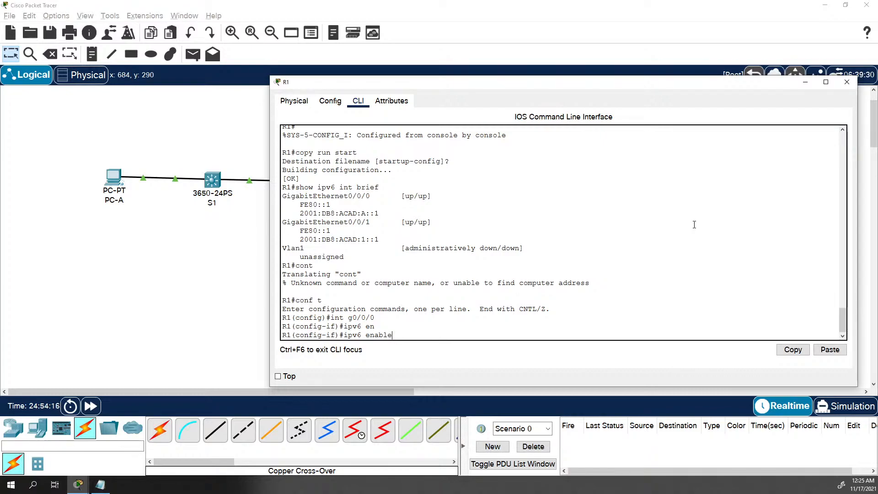
Exit to R1# and run 'show ipv6 int brief' to confirm both Gigabit interfaces are up/up
key("BackSpace")
key("BackSpace")
key("BackSpace")
key("BackSpace")
key("BackSpace")
key("BackSpace")
key("BackSpace")
key("BackSpace")
key("BackSpace")
key("BackSpace")
key("BackSpace")
type("ex")
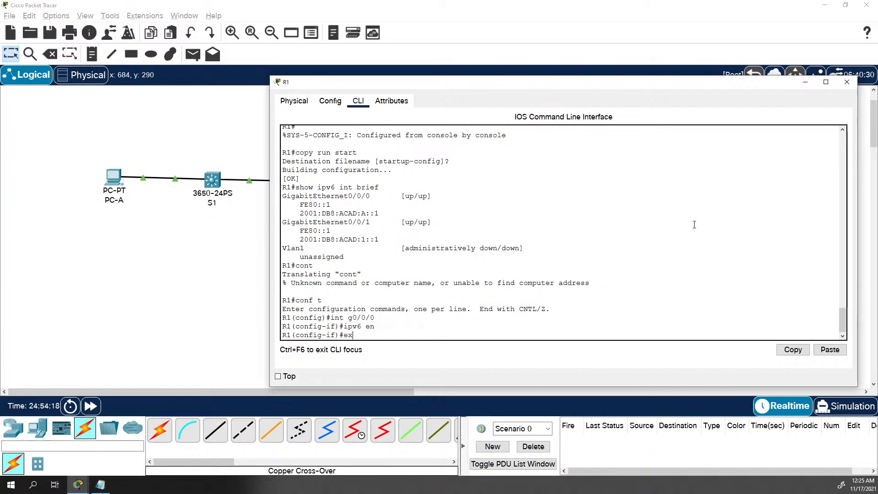
type("nd")
key("Return")
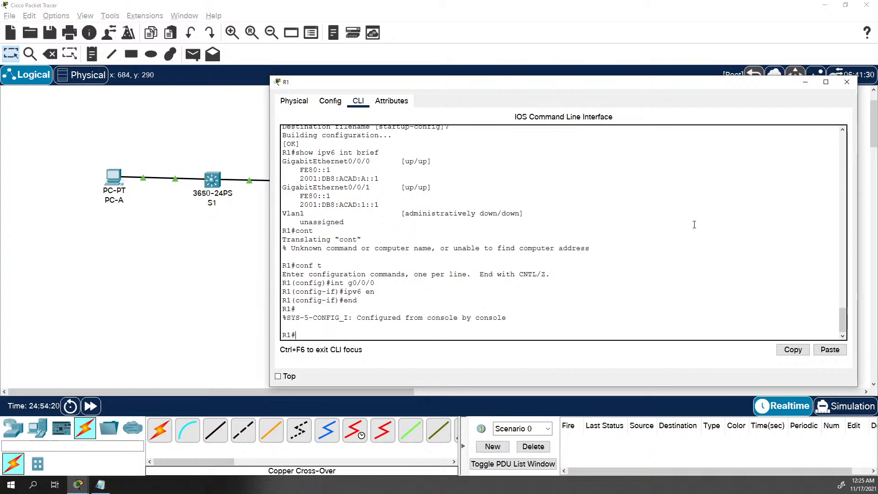
key("Return")
type("show ipv5")
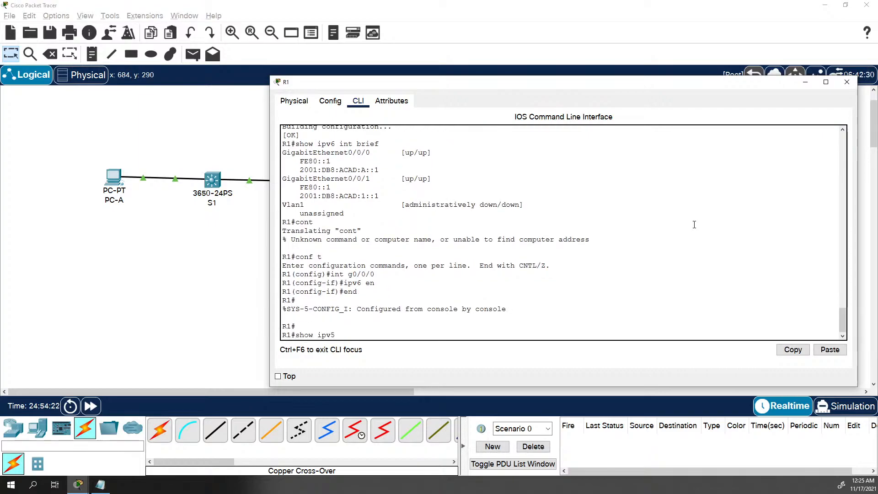
key("BackSpace")
type("6 int brief")
key("Return")
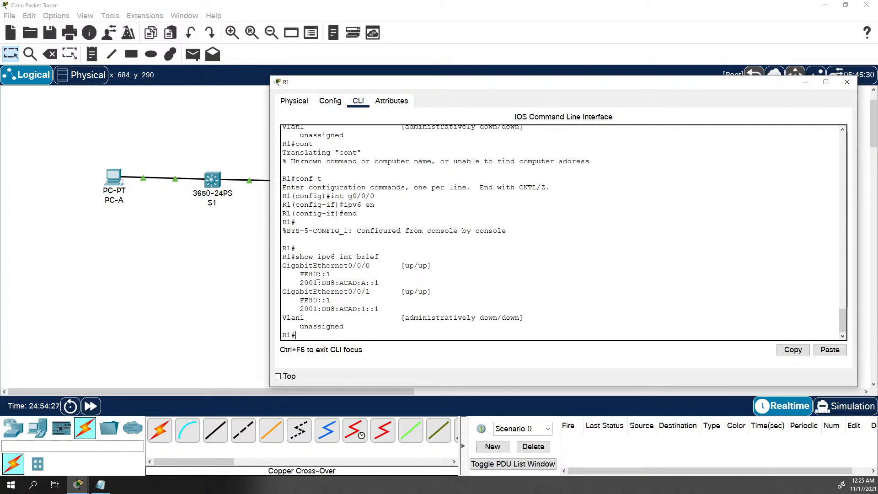
Type a first draft of FE80::1 expanded into colon-separated groups at R1's prompt
left_click_drag(318, 274, 327, 274)
type("fe80")
type(":")
type("0;")
type("0:0")
type("0;")
key("BackSpace")
type("L")
type("0:")
type(")")
key("BackSpace")
type("0:1")
type("000")
Pad every group to four digits, completing fe80:0000:0000:0000:0000:0000:0000:0001/64
key("Left")
key("Left")
key("Left")
key("Left")
type("000")
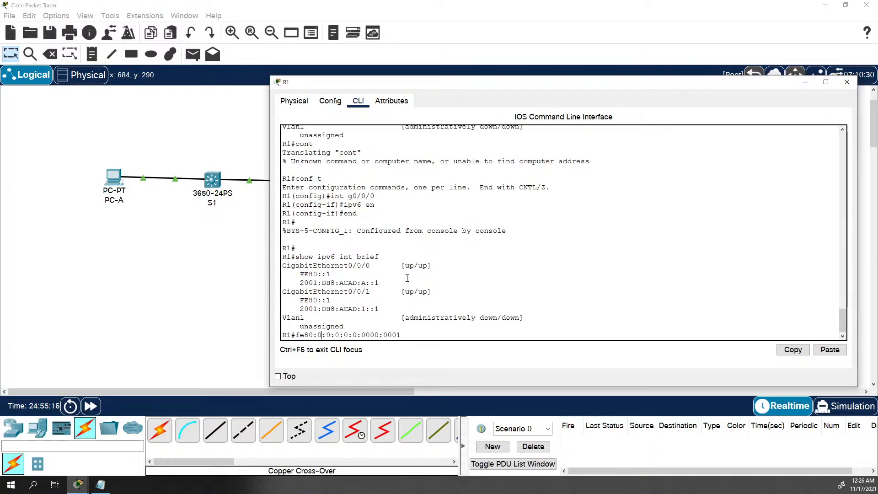
type("0:000")
key("Right")
key("Right")
type("000")
key("BackSpace")
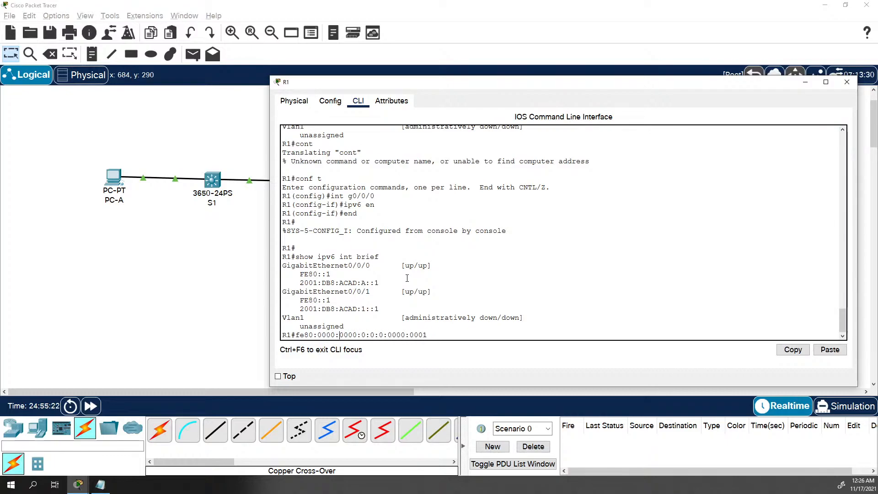
key("Right")
key("Right")
key("Right")
key("Right")
key("Right")
key("Right")
type("000")
key("Right")
key("Right")
type("000")
key("Right")
key("Right")
type("0001/")
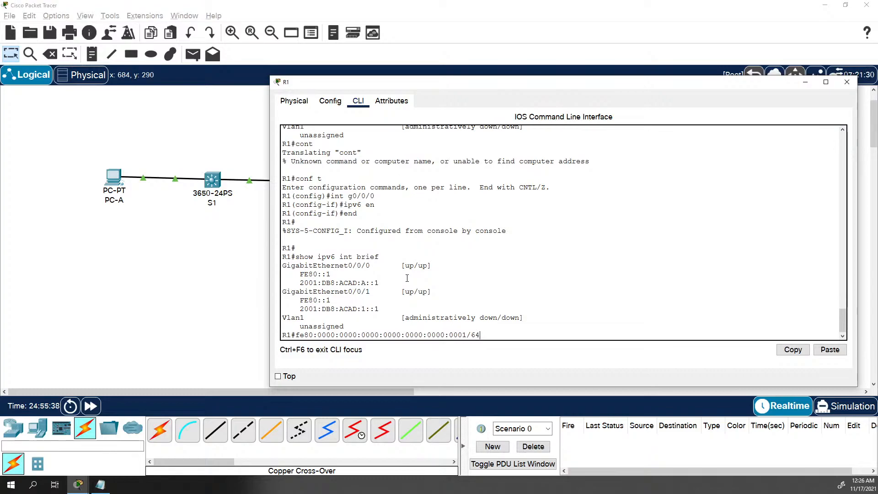
Strip leading zeros so each zero group of the address reads a single 0
key("Left")
key("Left")
key("Left")
key("Left")
key("BackSpace")
key("BackSpace")
key("BackSpace")
key("Left")
key("Left")
key("BackSpace")
key("BackSpace")
key("BackSpace")
key("Left")
key("BackSpace")
key("BackSpace")
key("BackSpace")
key("Left")
key("Left")
key("Left")
key("BackSpace")
key("BackSpace")
key("BackSpace")
key("Left")
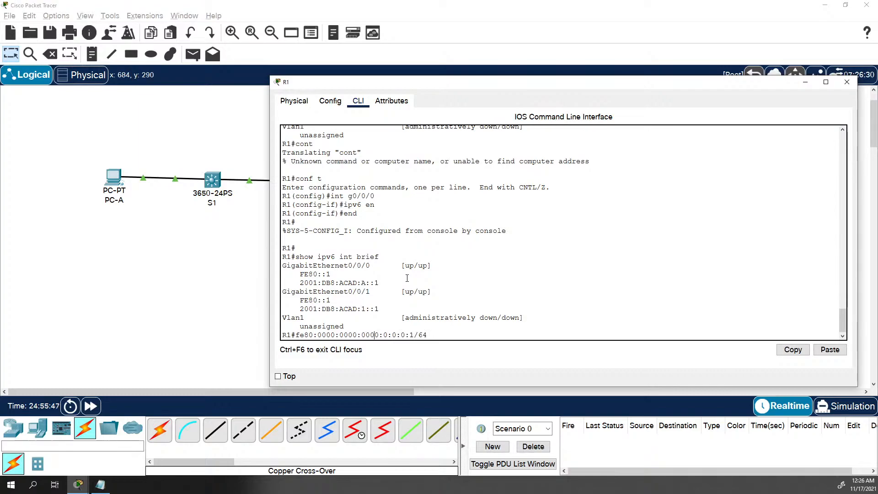
key("BackSpace")
key("BackSpace")
key("BackSpace")
key("Left")
key("Left")
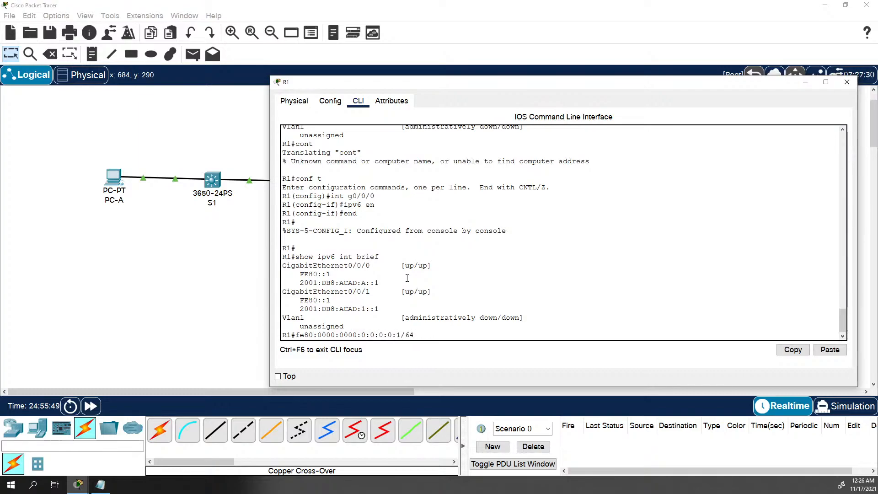
key("BackSpace")
key("BackSpace")
key("BackSpace")
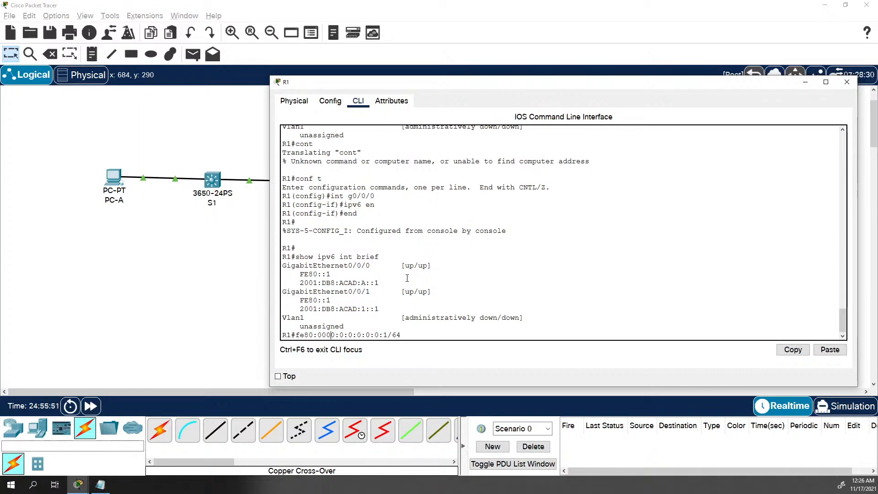
key("Left")
key("BackSpace")
key("BackSpace")
key("BackSpace")
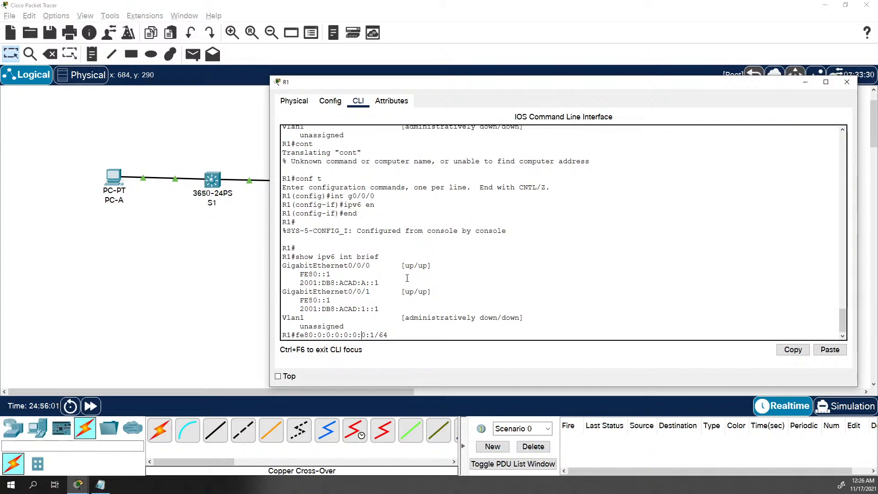
Collapse the consecutive zero groups into '::' to form fe80::1/64, then start erasing it
key("BackSpace")
key("BackSpace")
key("BackSpace")
key("BackSpace")
key("BackSpace")
key("BackSpace")
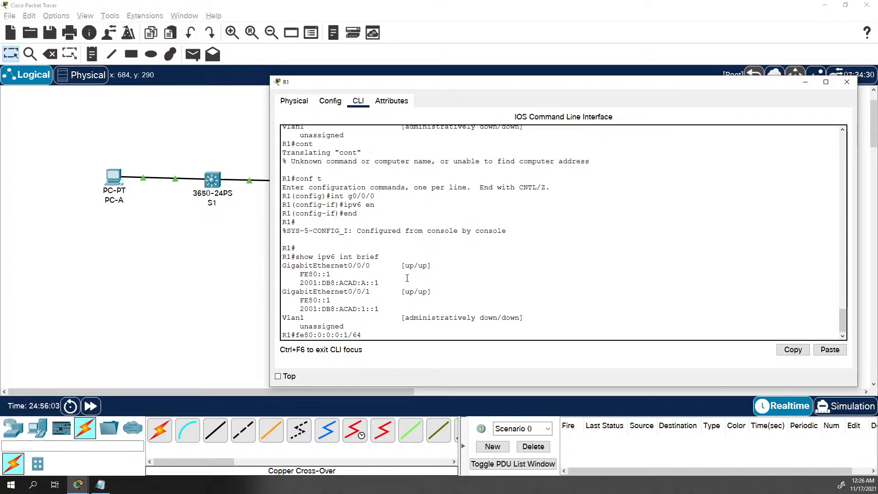
key("BackSpace")
key("BackSpace")
key("BackSpace")
key("BackSpace")
key("BackSpace")
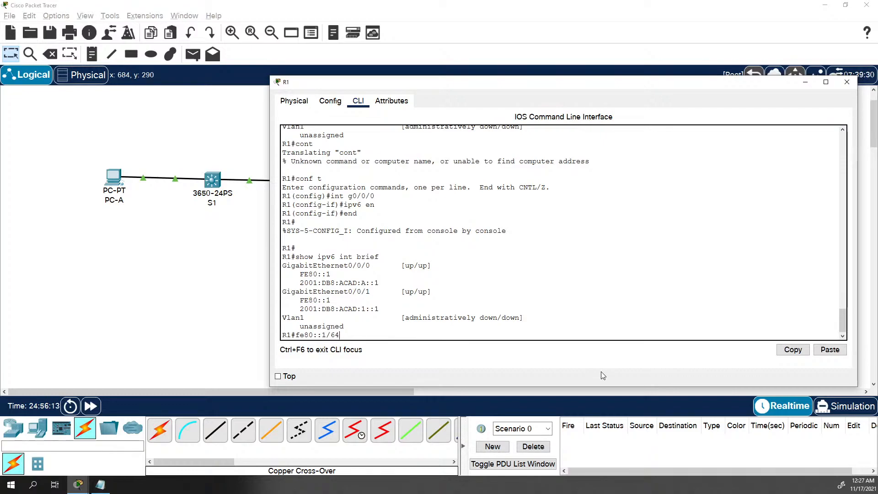
key("Left")
key("Left")
key("Left")
key("Left")
key("Left")
key("BackSpace")
key("BackSpace")
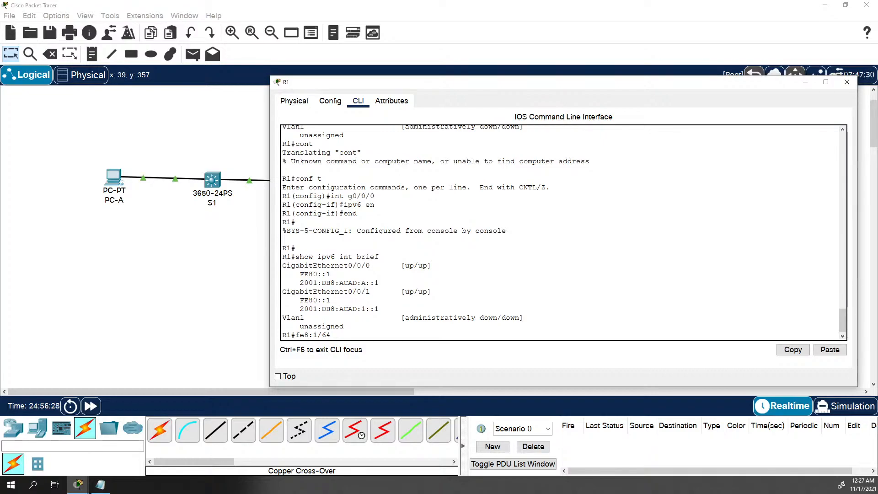
Recall 'show ipv6 int brief' and delete it, leaving an empty R1# prompt
key("Up")
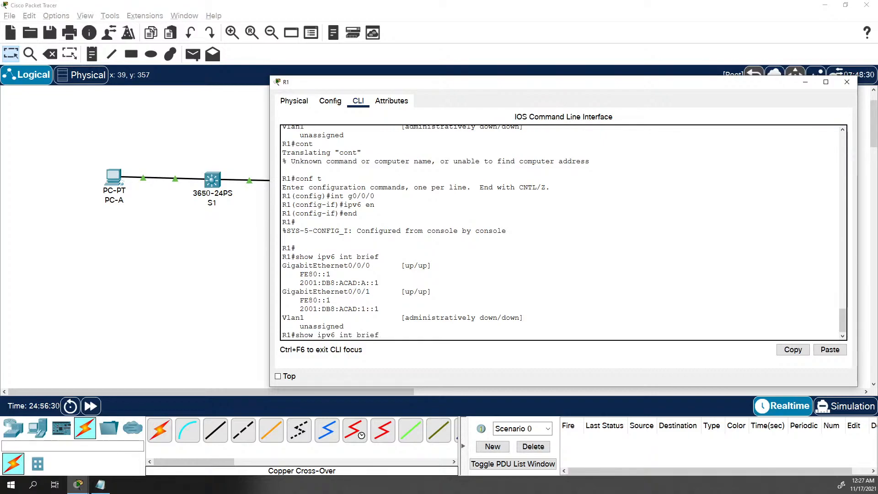
key("BackSpace")
key("BackSpace")
key("BackSpace")
key("BackSpace")
key("BackSpace")
key("BackSpace")
key("BackSpace")
key("BackSpace")
key("BackSpace")
key("BackSpace")
key("BackSpace")
key("BackSpace")
key("BackSpace")
key("BackSpace")
key("BackSpace")
key("BackSpace")
key("BackSpace")
key("BackSpace")
key("BackSpace")
Close R1's console and view S1's info popup showing Vlan1 at 2001:DB8:ACAD:1::B/64
left_click(204, 282)
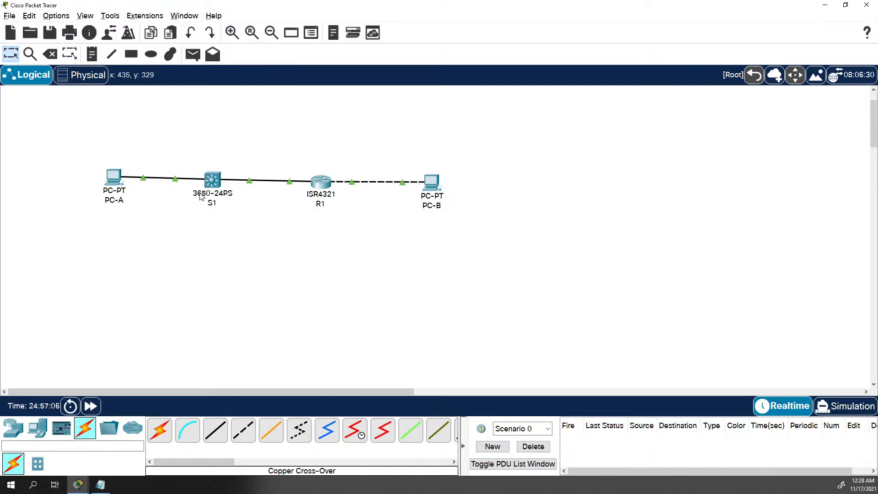
mouse_move(204, 196)
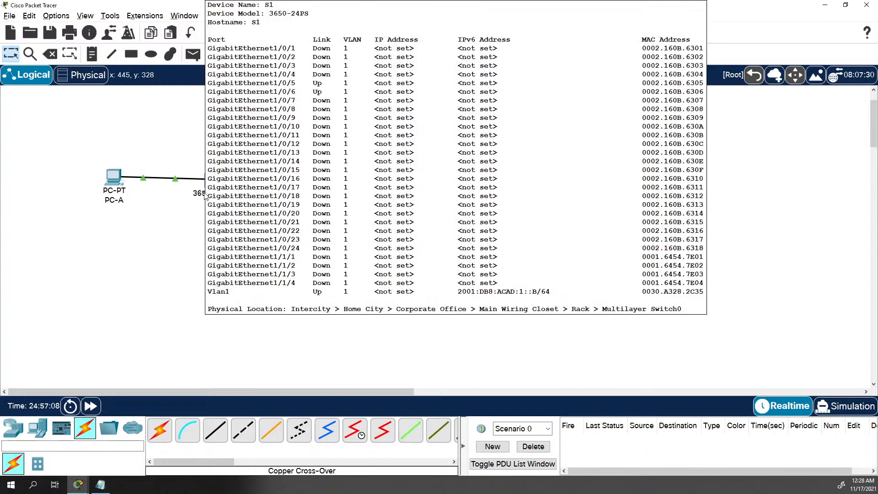